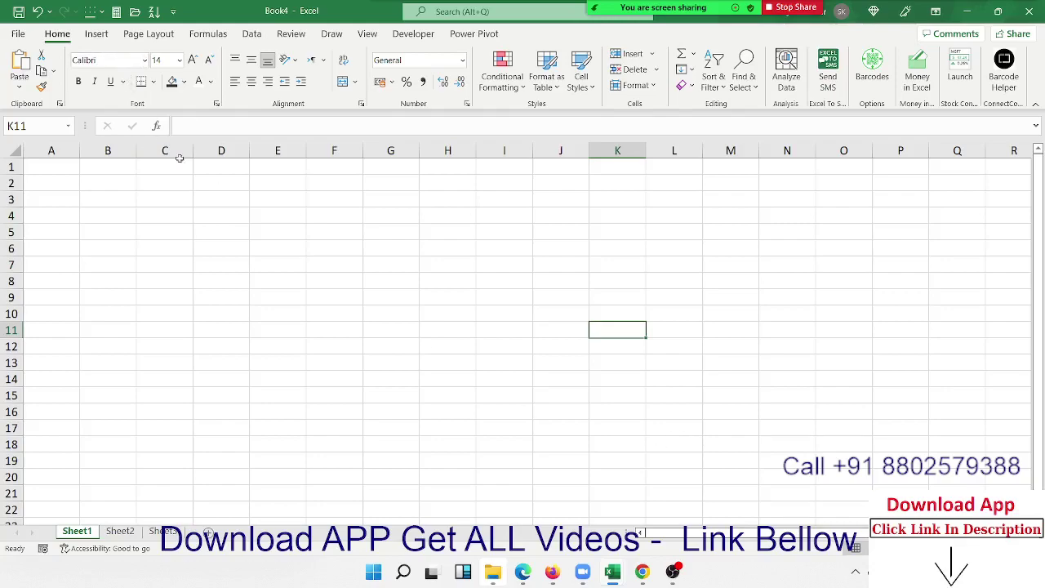
Move cell C2 to D6, select B2, and bring up the File backstage Home page.
{"action": "left_click", "coordinate": [165, 181]}
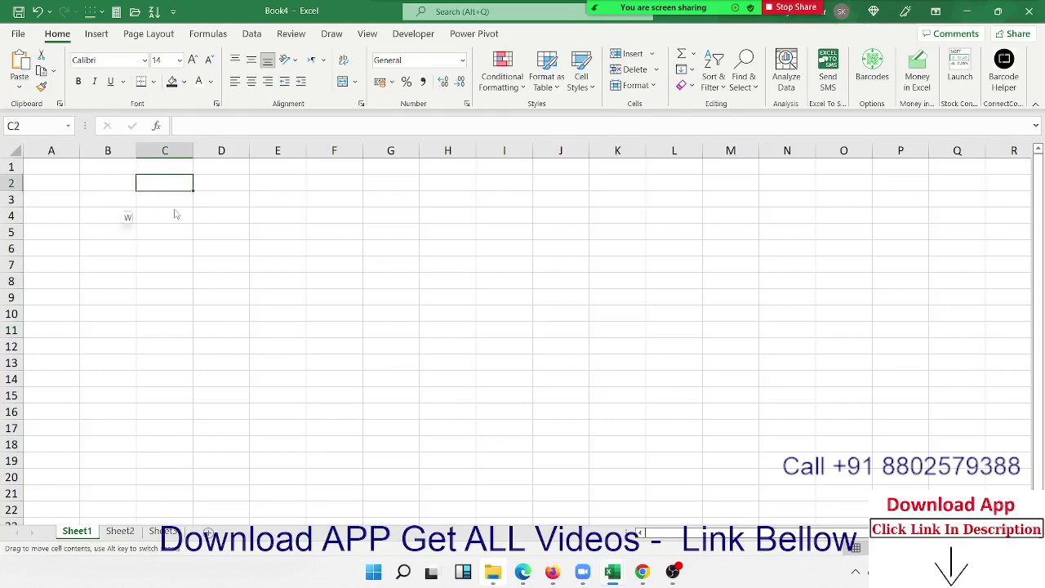
{"action": "left_click_drag", "start_coordinate": [175, 214], "coordinate": [236, 256]}
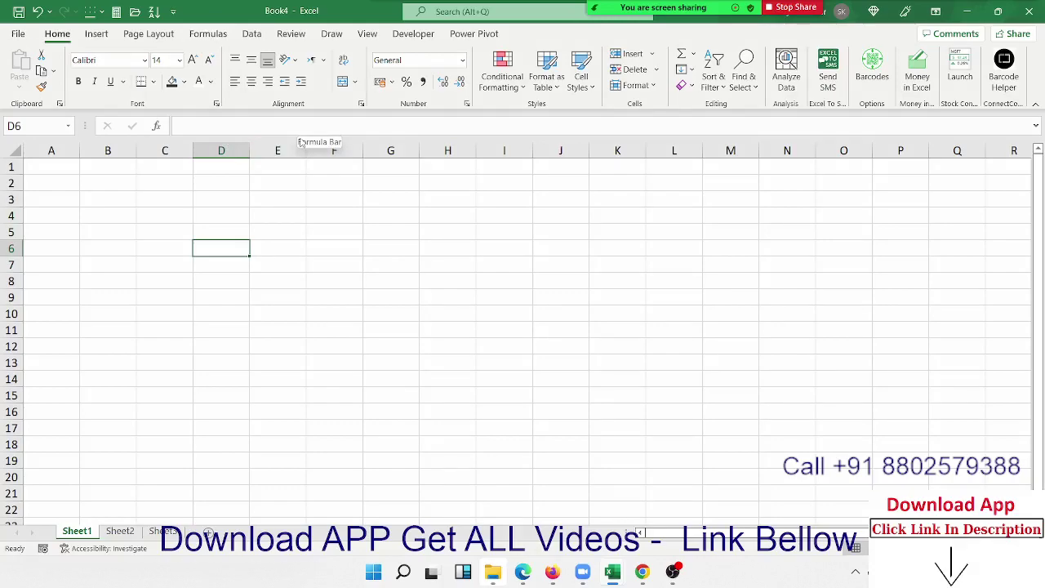
{"action": "left_click", "coordinate": [86, 187]}
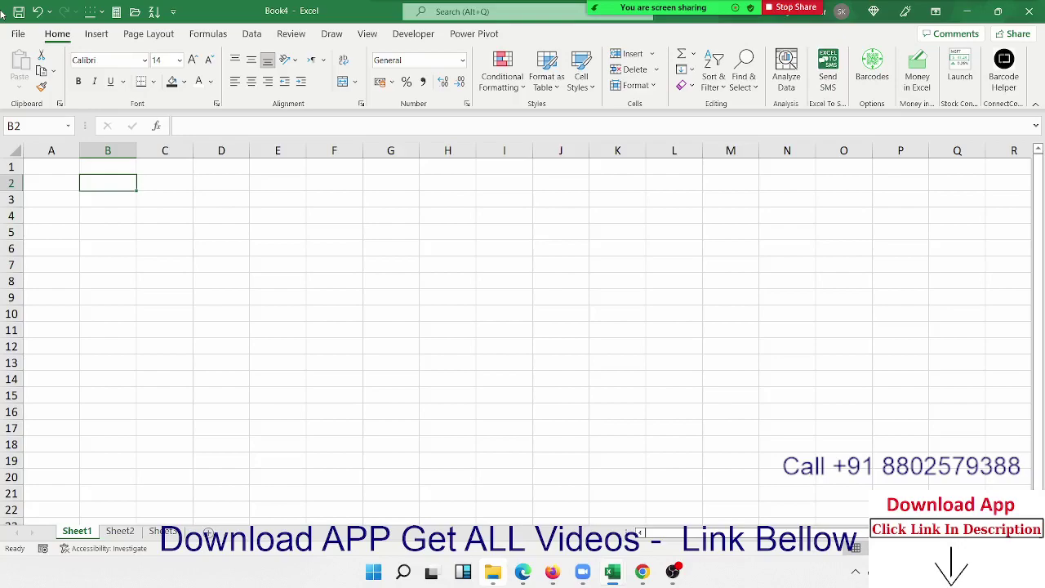
{"action": "left_click", "coordinate": [17, 35]}
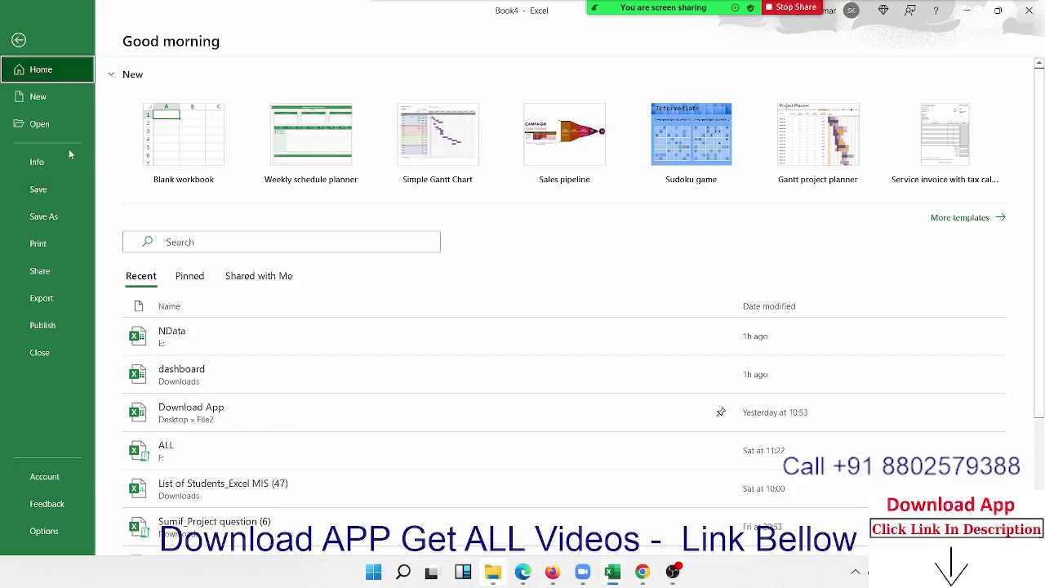
Scroll through the New workbook templates and go back to the empty Book4 sheet.
{"action": "left_click", "coordinate": [60, 106]}
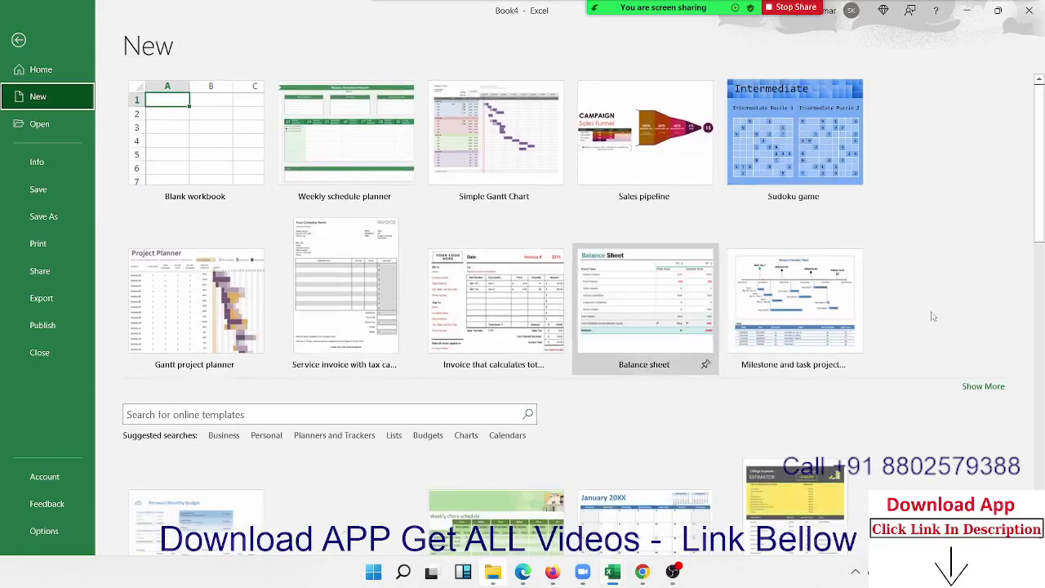
{"action": "scroll", "coordinate": [661, 327], "scroll_direction": "down", "scroll_amount": 3}
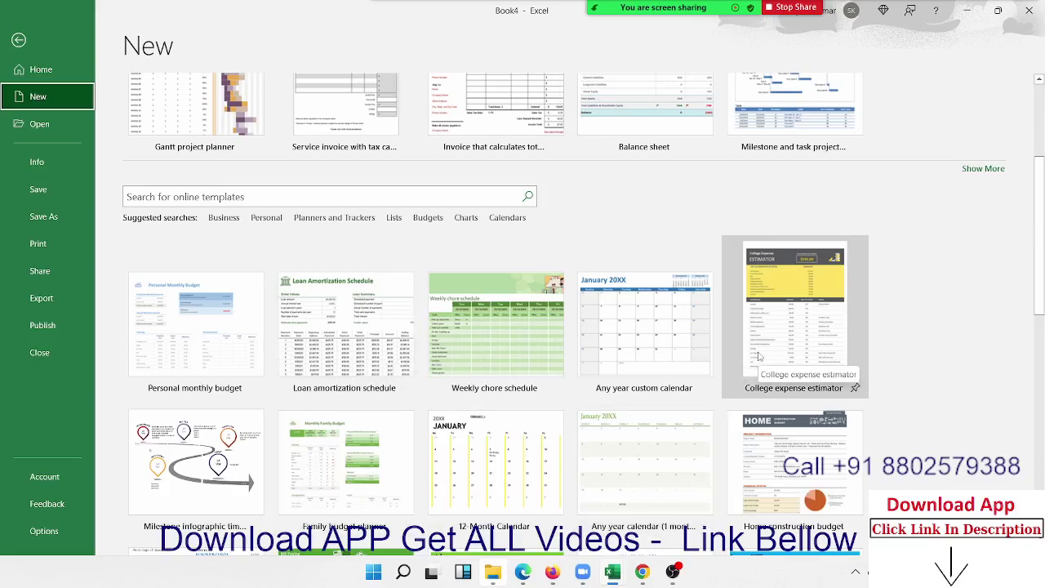
{"action": "scroll", "coordinate": [758, 357], "scroll_direction": "up", "scroll_amount": 3}
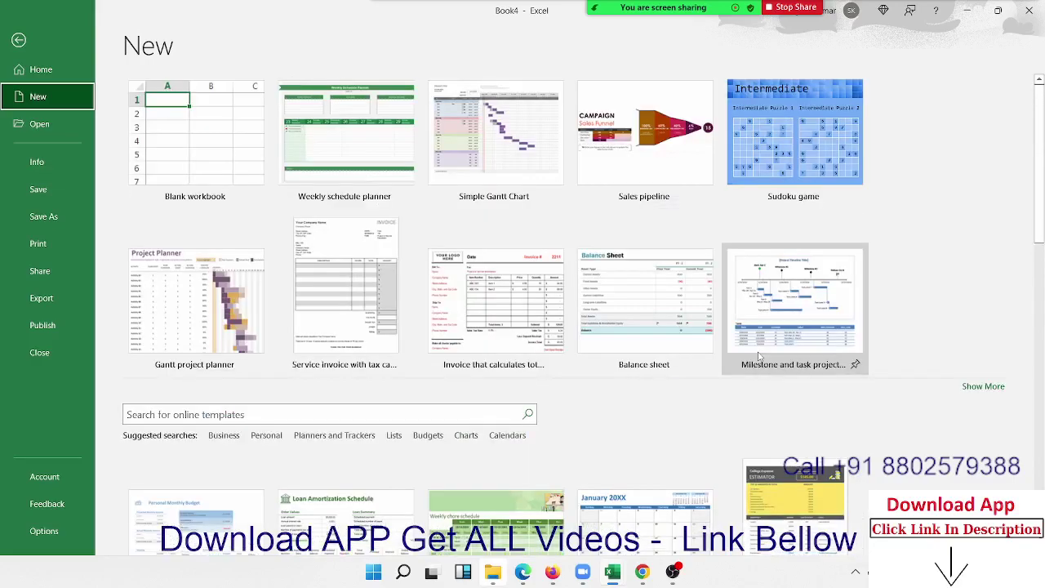
{"action": "left_click", "coordinate": [18, 39]}
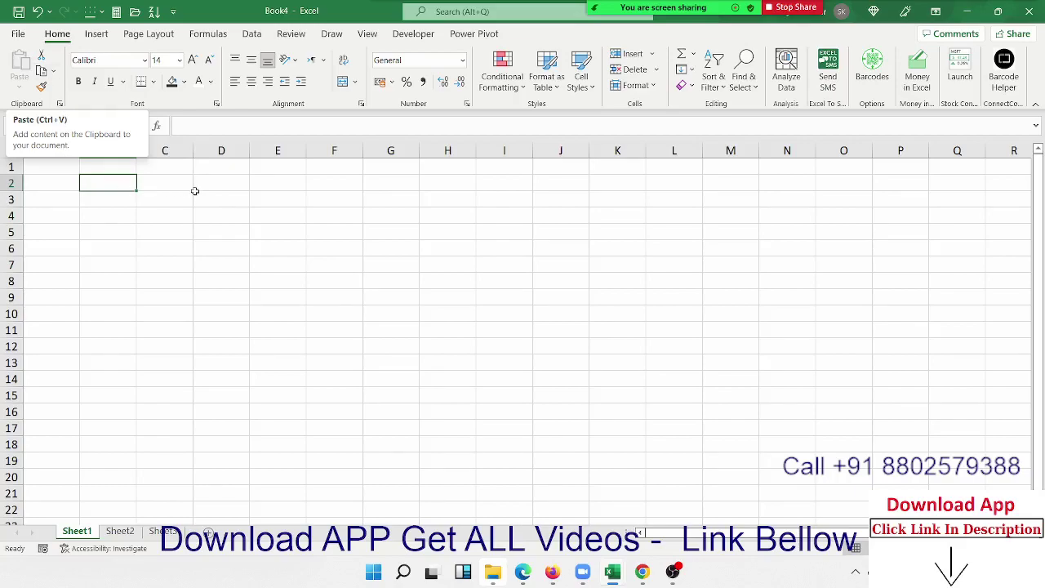
{"action": "left_click", "coordinate": [197, 194]}
{"action": "left_click", "coordinate": [596, 14]}
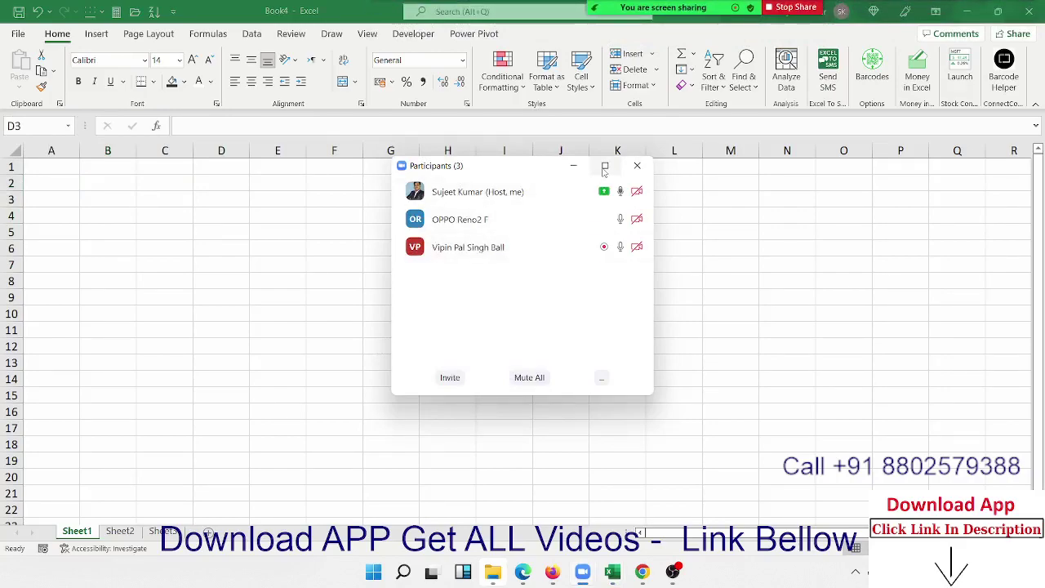
{"action": "mouse_move", "coordinate": [605, 169]}
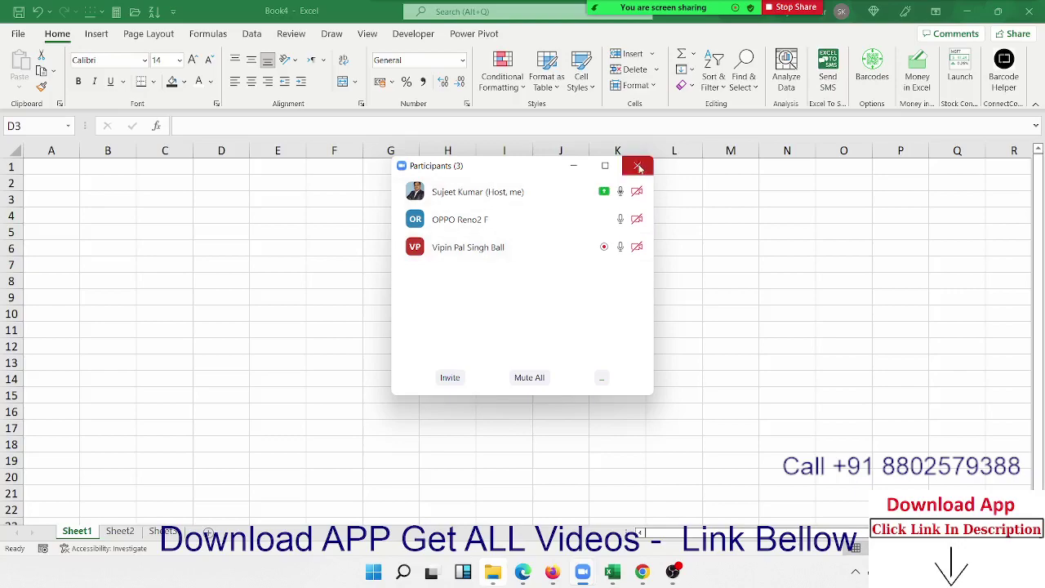
{"action": "left_click", "coordinate": [639, 168]}
{"action": "left_click", "coordinate": [95, 179]}
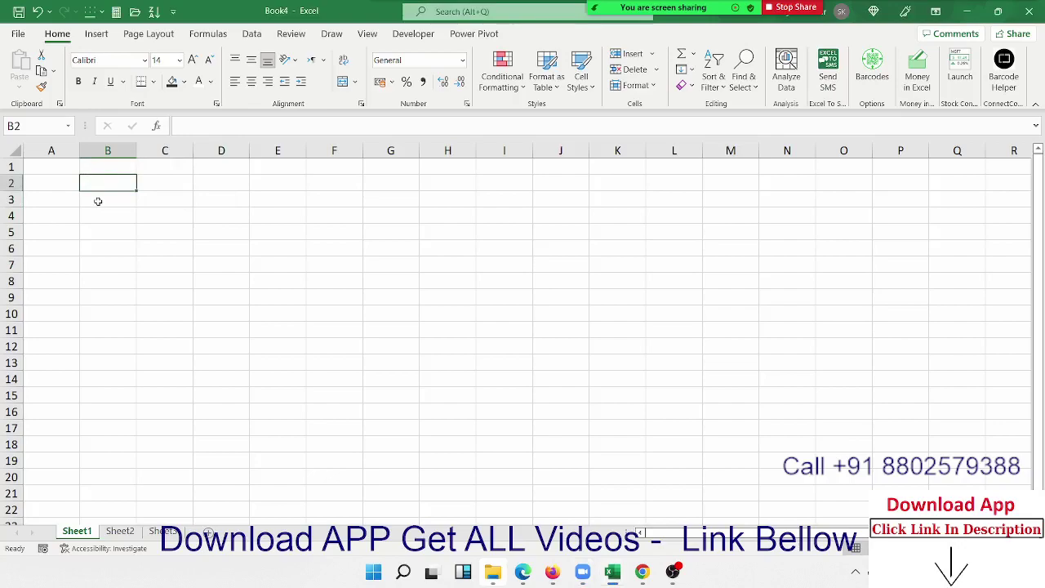
Enter 10th in cell B2.
{"action": "scroll", "coordinate": [97, 201], "scroll_direction": "up", "scroll_amount": 6, "text": "ctrl"}
{"action": "scroll", "coordinate": [242, 229], "scroll_direction": "up", "scroll_amount": 2, "text": "ctrl"}
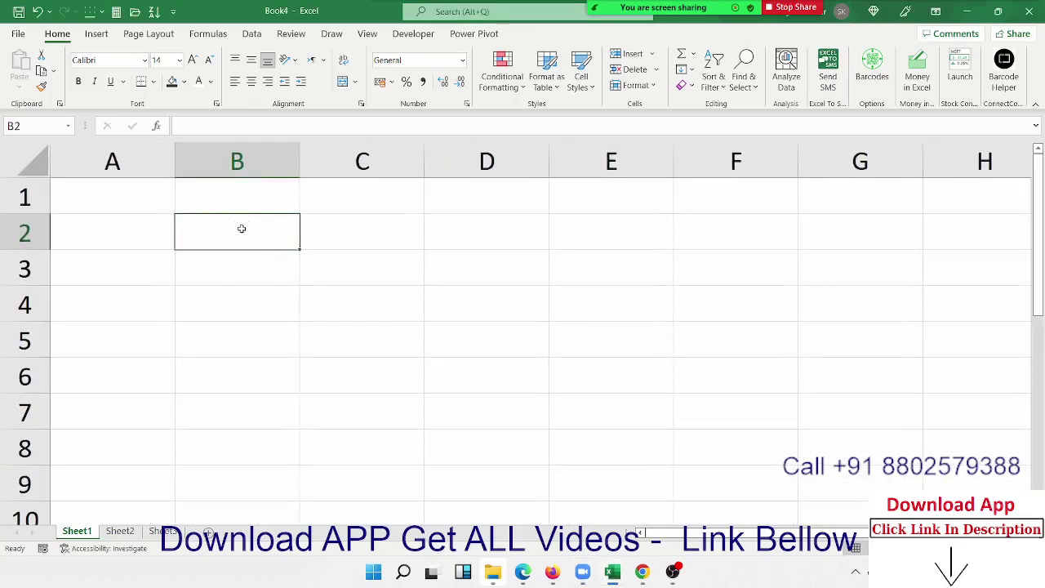
{"action": "key", "text": "Left"}
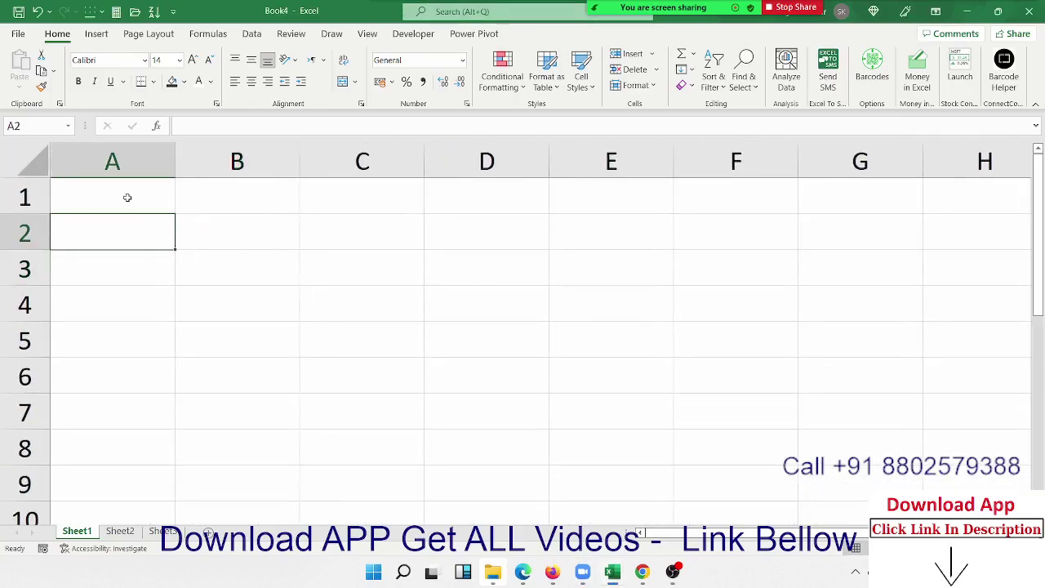
{"action": "key", "text": "Right"}
{"action": "type", "text": "10"}
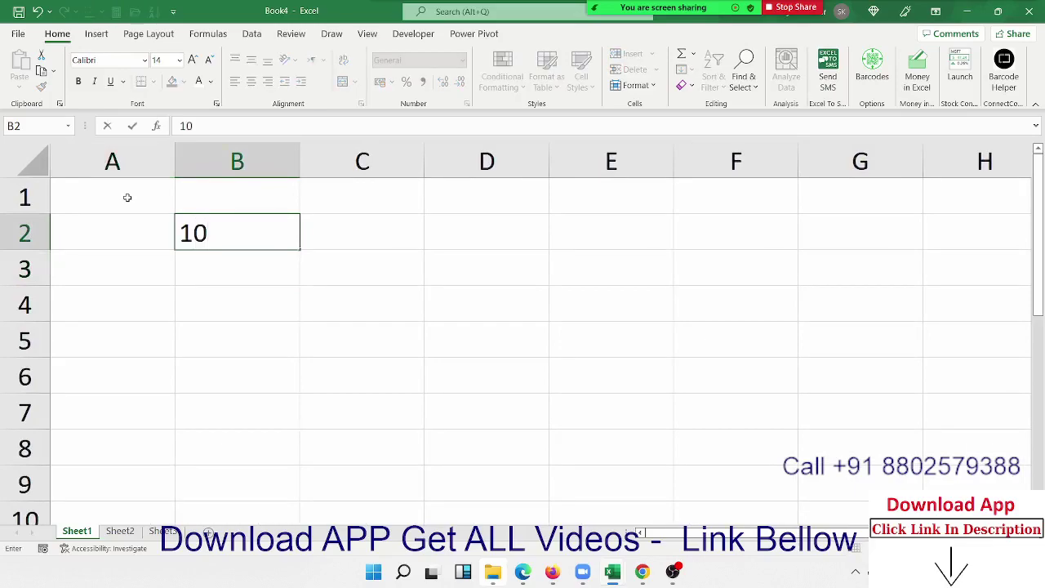
{"action": "type", "text": "th"}
{"action": "key", "text": "Return"}
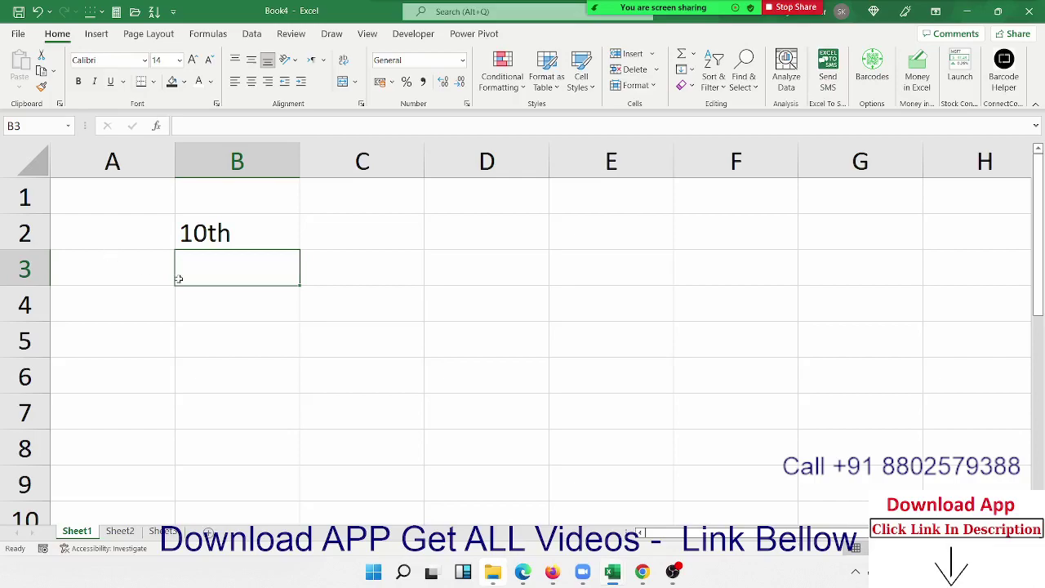
Format the 'th' in B2 as superscript, then type 10th into B3.
{"action": "double_click", "coordinate": [225, 235]}
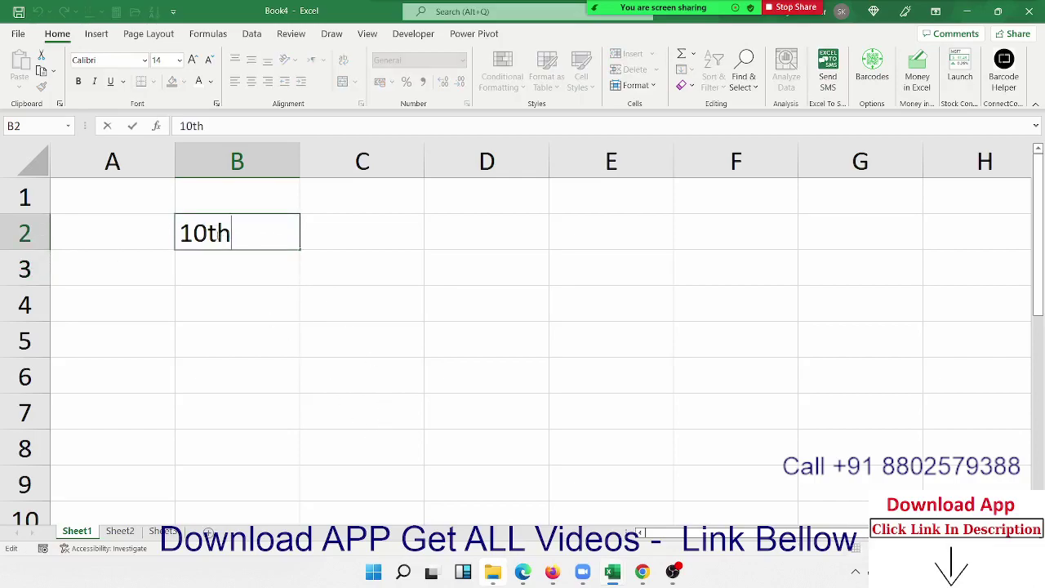
{"action": "left_click", "coordinate": [226, 299]}
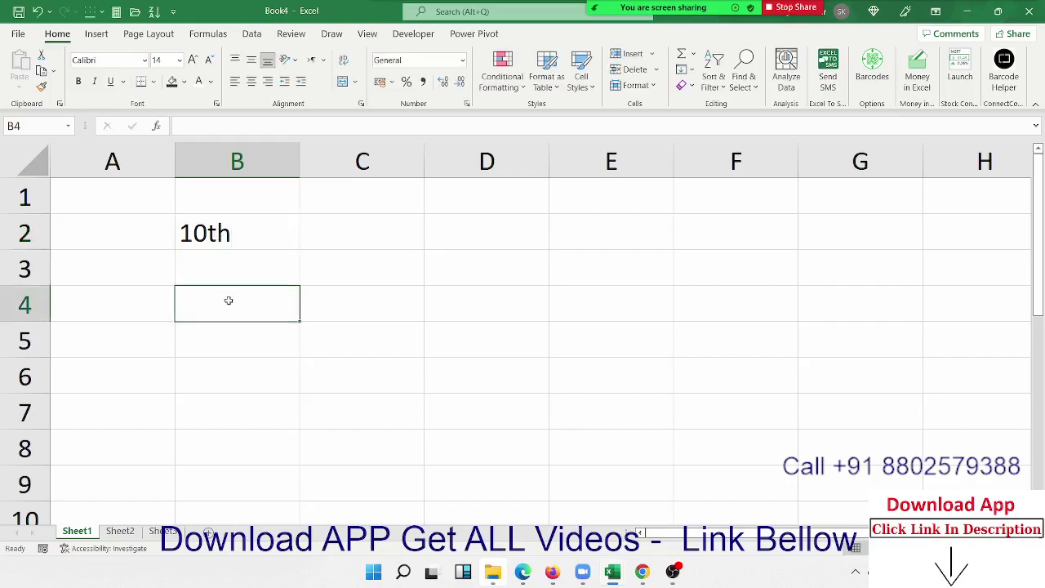
{"action": "double_click", "coordinate": [217, 233]}
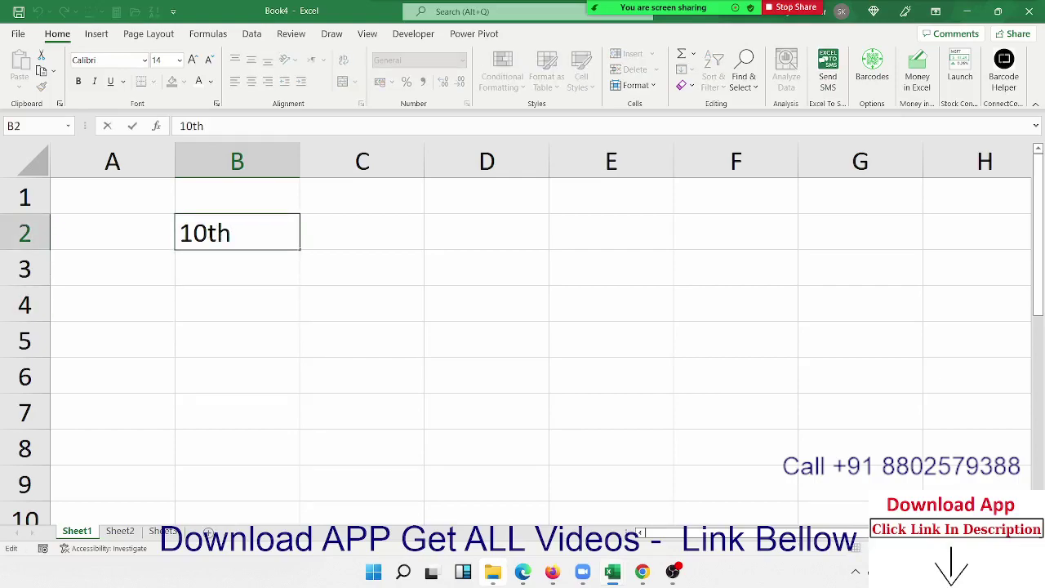
{"action": "left_click_drag", "start_coordinate": [209, 235], "coordinate": [232, 235]}
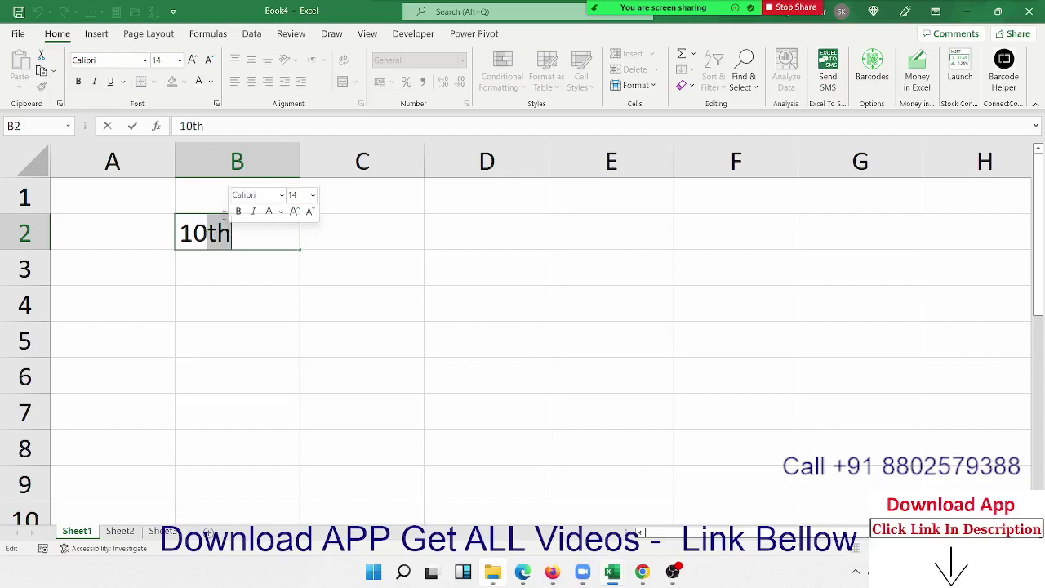
{"action": "key", "text": "ctrl+1"}
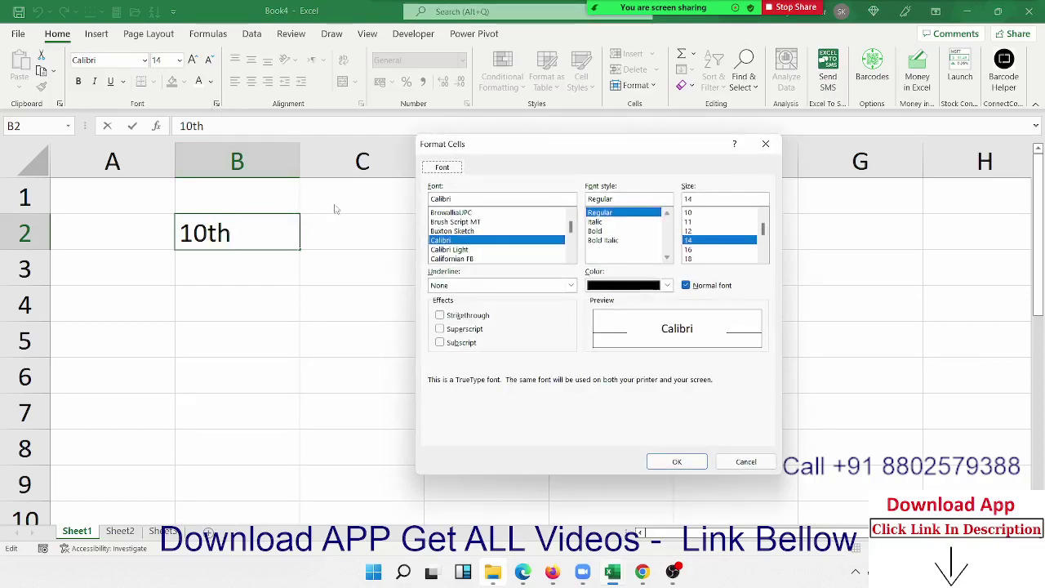
{"action": "left_click", "coordinate": [464, 330]}
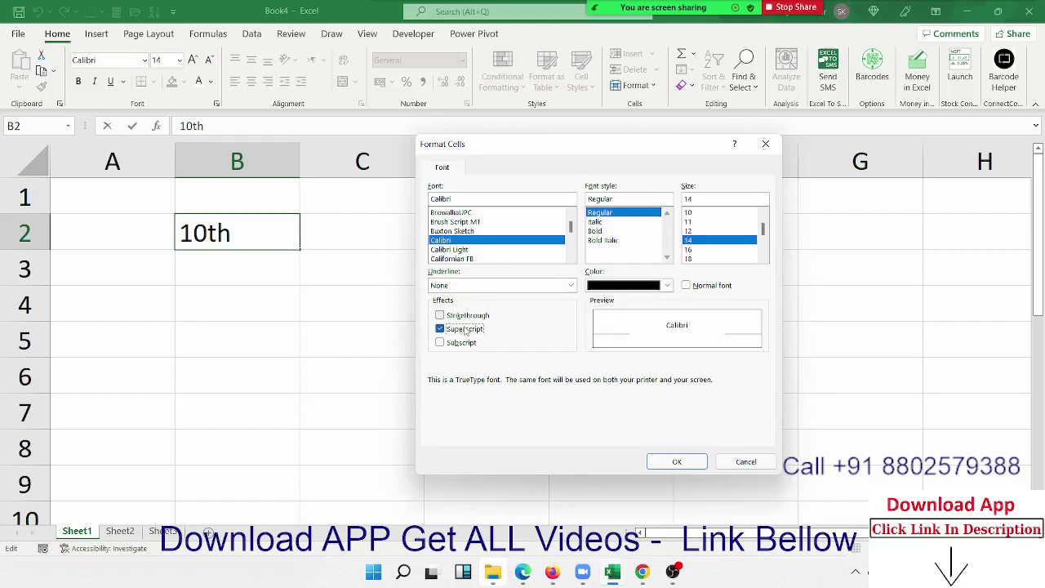
{"action": "left_click", "coordinate": [676, 461]}
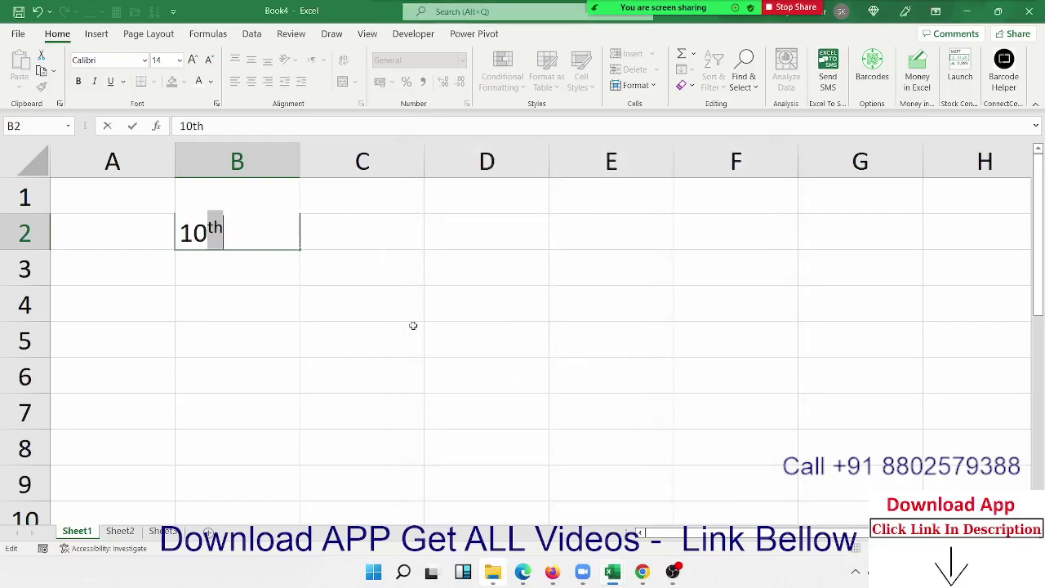
{"action": "left_click", "coordinate": [234, 273]}
{"action": "type", "text": "10"}
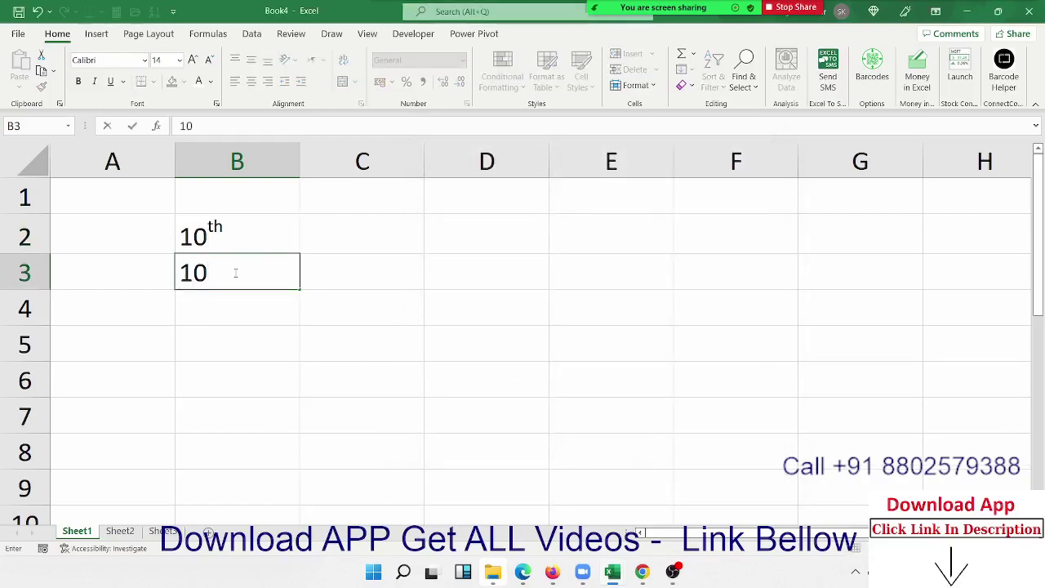
{"action": "type", "text": "th"}
Commit 10th in B3 and set its 'th' to superscript.
{"action": "key", "text": "Return"}
{"action": "left_click", "coordinate": [229, 274]}
{"action": "double_click", "coordinate": [230, 274]}
{"action": "left_click_drag", "start_coordinate": [206, 274], "coordinate": [231, 275]}
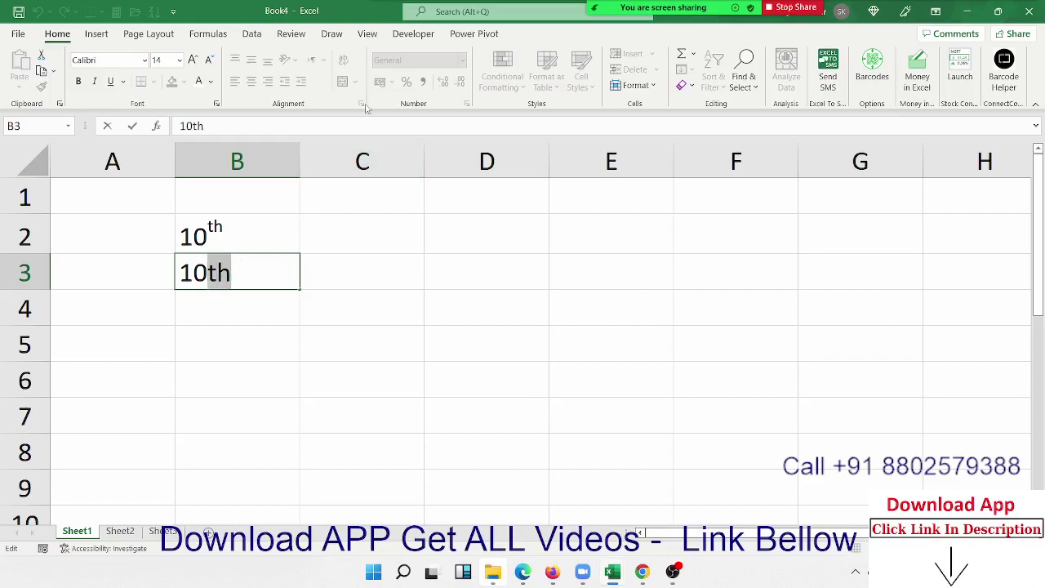
{"action": "left_click", "coordinate": [216, 103]}
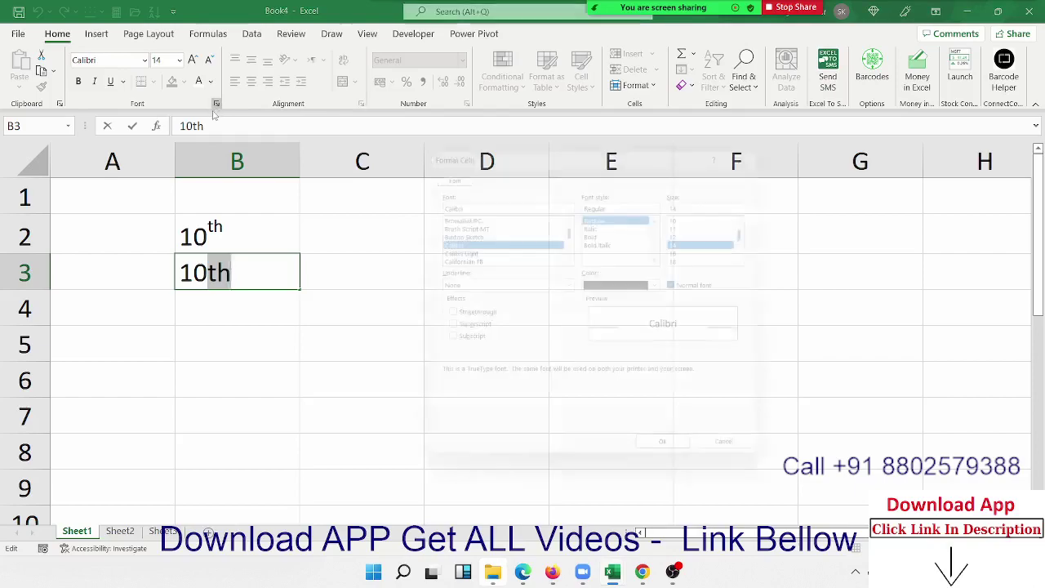
{"action": "left_click", "coordinate": [439, 328]}
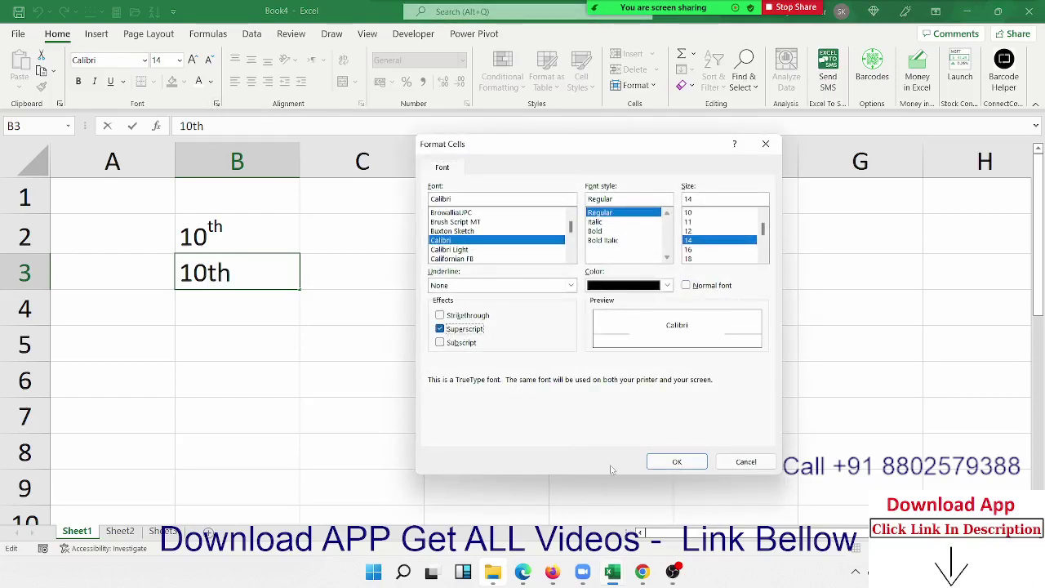
{"action": "left_click", "coordinate": [651, 465]}
Check the two 10th entries in B2 and B3, ending on empty cell B4.
{"action": "left_click", "coordinate": [366, 360]}
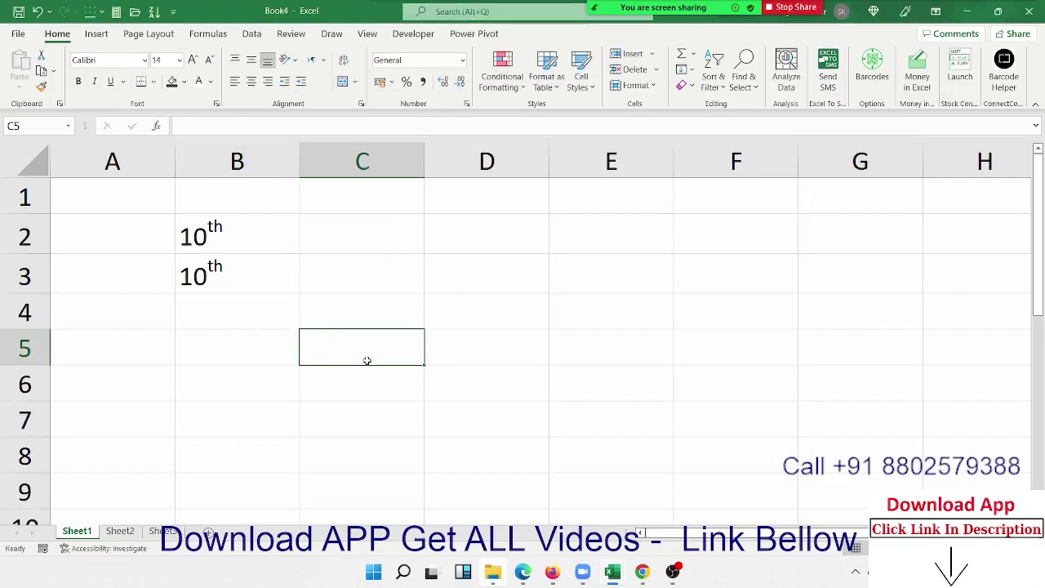
{"action": "left_click", "coordinate": [211, 310]}
{"action": "left_click", "coordinate": [214, 274]}
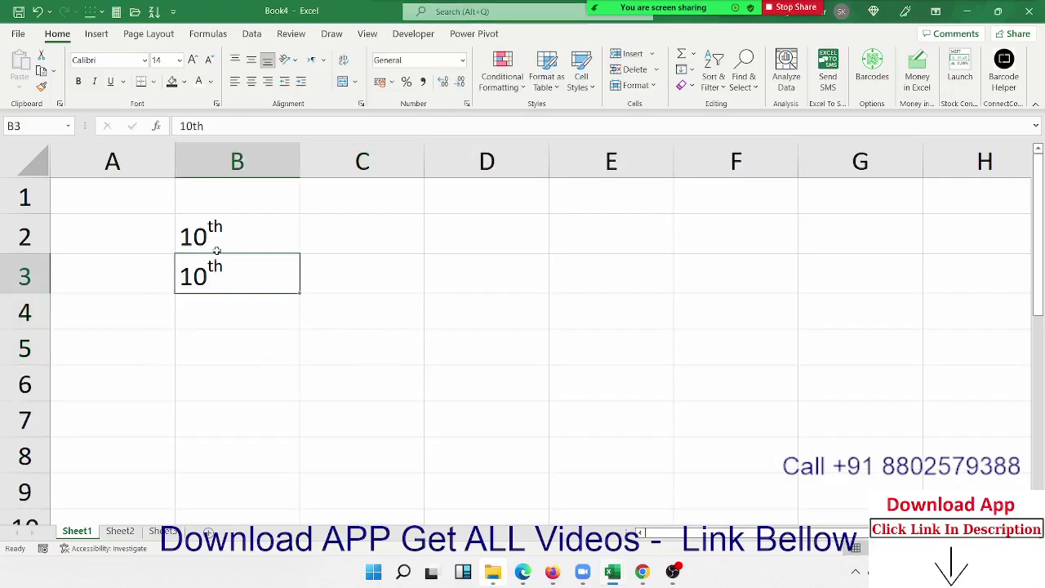
{"action": "left_click", "coordinate": [216, 234]}
{"action": "left_click", "coordinate": [217, 273]}
{"action": "left_click", "coordinate": [218, 300]}
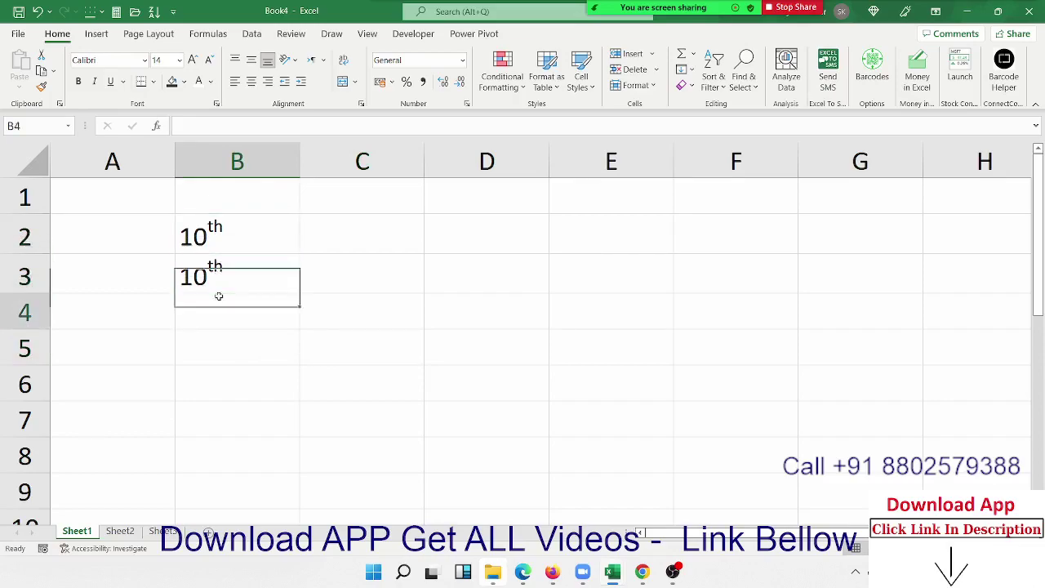
{"action": "left_click", "coordinate": [216, 270]}
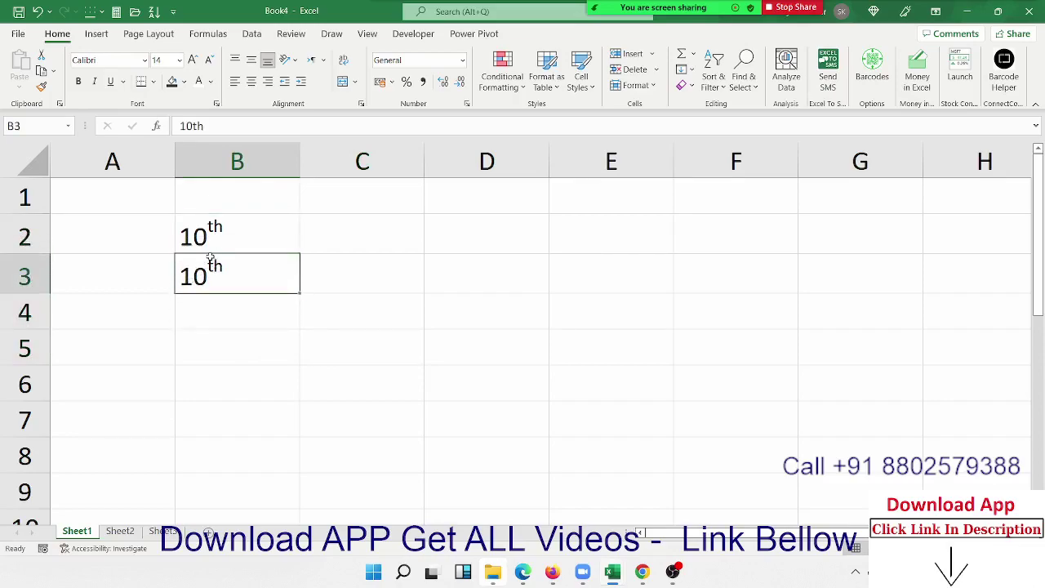
{"action": "left_click", "coordinate": [211, 242]}
{"action": "left_click", "coordinate": [214, 274]}
{"action": "left_click", "coordinate": [220, 308]}
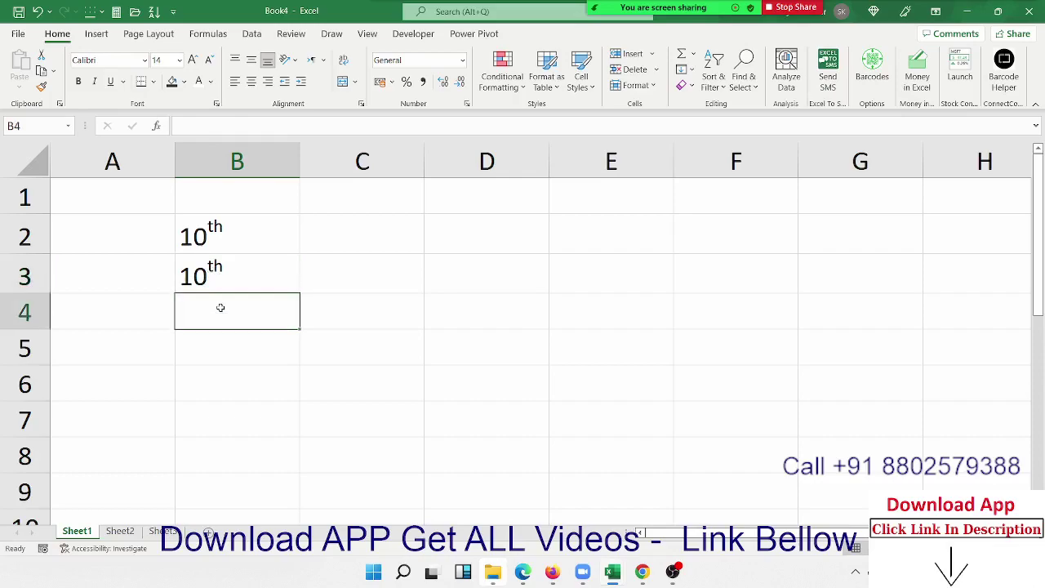
Enter 10o in B4 with the o as superscript, then select B2:B4.
{"action": "type", "text": "10o"}
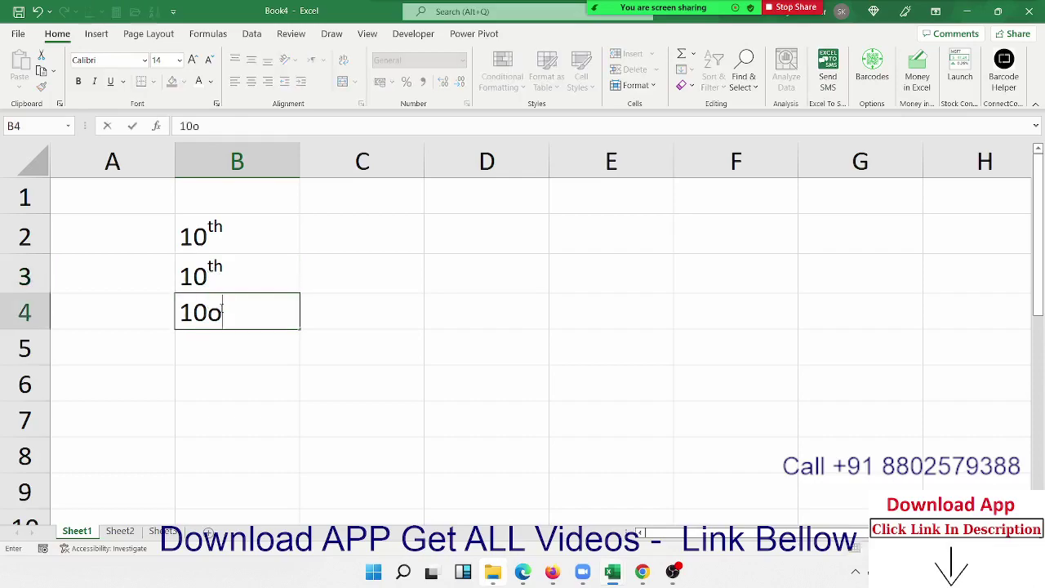
{"action": "key", "text": "Return"}
{"action": "left_click", "coordinate": [220, 309]}
{"action": "double_click", "coordinate": [219, 308]}
{"action": "key", "text": "shift+Right"}
{"action": "right_click", "coordinate": [220, 312]}
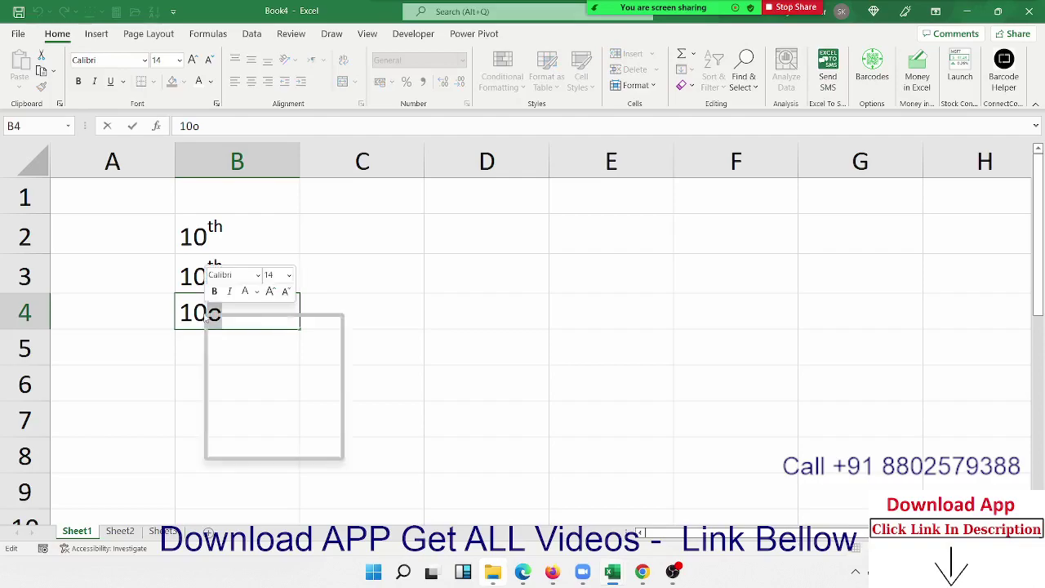
{"action": "left_click", "coordinate": [249, 425]}
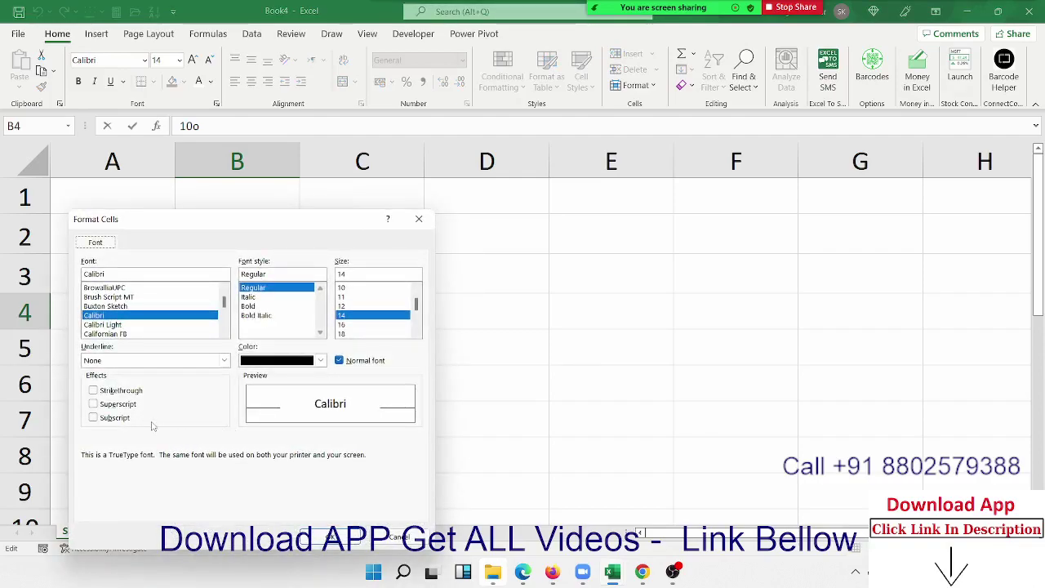
{"action": "left_click", "coordinate": [92, 403]}
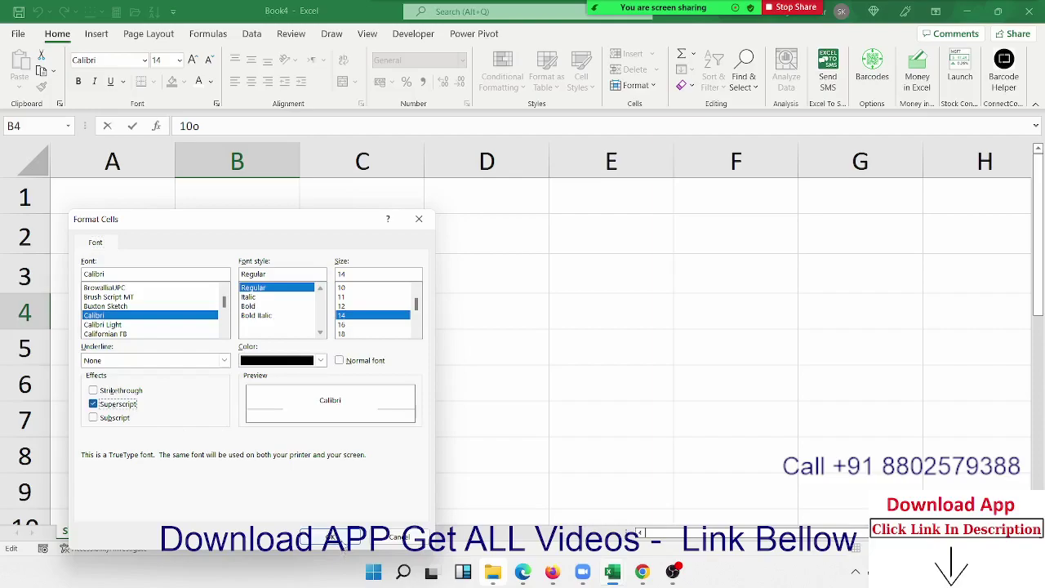
{"action": "left_click", "coordinate": [326, 535]}
{"action": "left_click", "coordinate": [250, 377]}
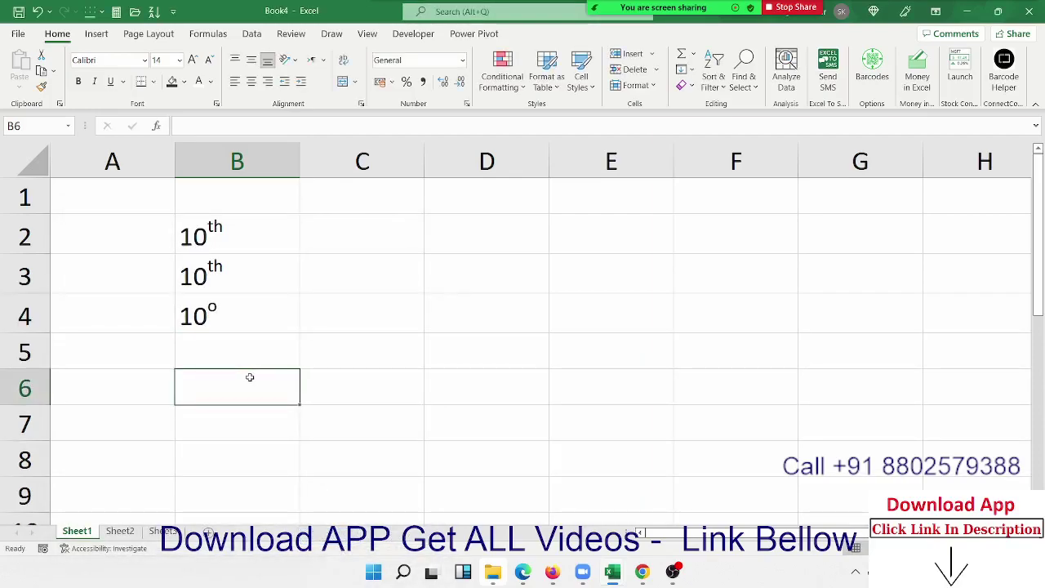
{"action": "left_click_drag", "start_coordinate": [222, 322], "coordinate": [234, 237]}
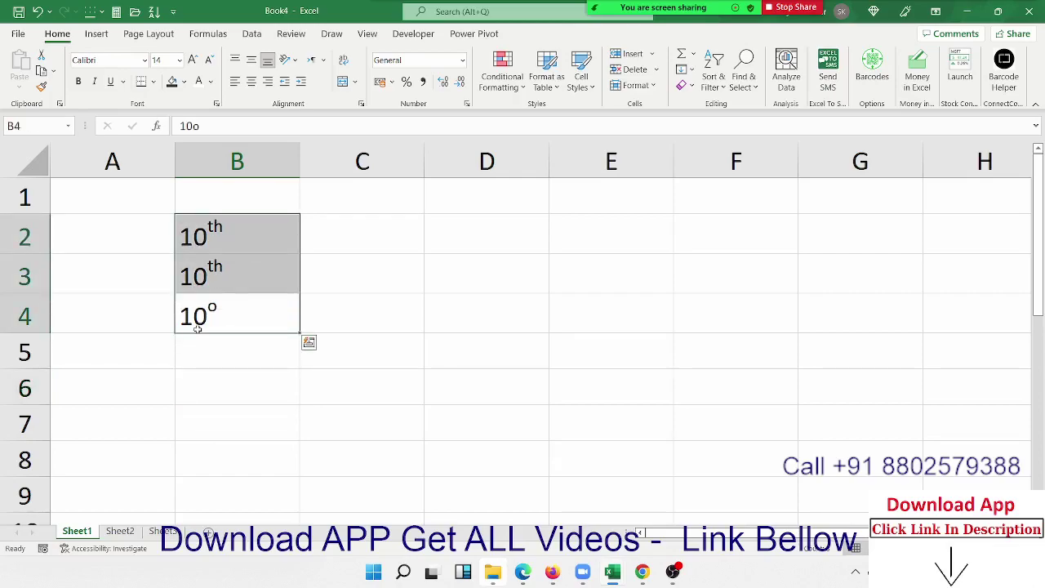
Enter H2O in B5 with the 2 as subscript, then select B2:B5.
{"action": "left_click", "coordinate": [197, 346]}
{"action": "type", "text": "H"}
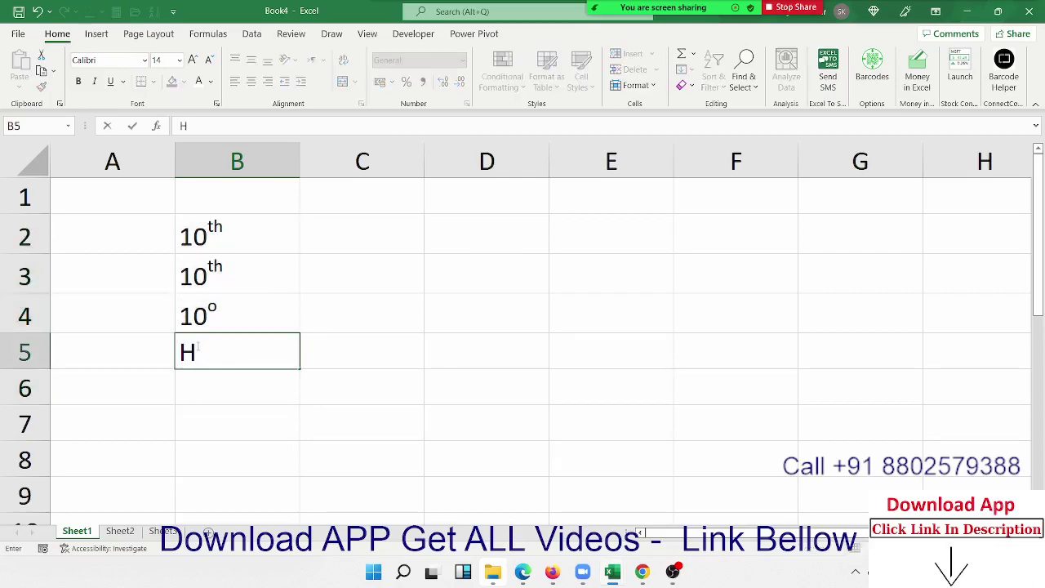
{"action": "type", "text": "2O"}
{"action": "key", "text": "Return"}
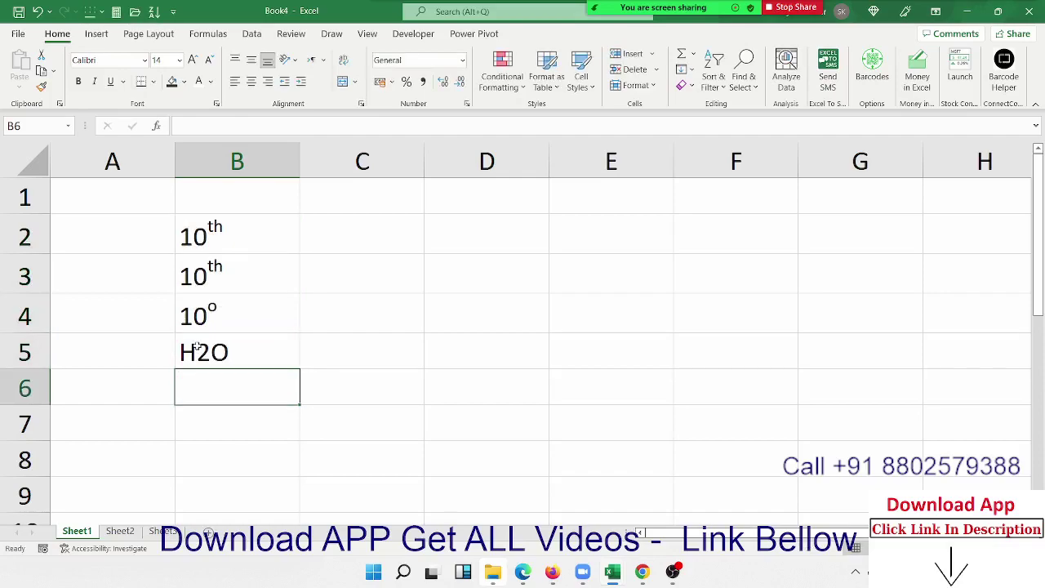
{"action": "left_click", "coordinate": [198, 346]}
{"action": "double_click", "coordinate": [197, 346]}
{"action": "left_click_drag", "start_coordinate": [196, 351], "coordinate": [210, 351]}
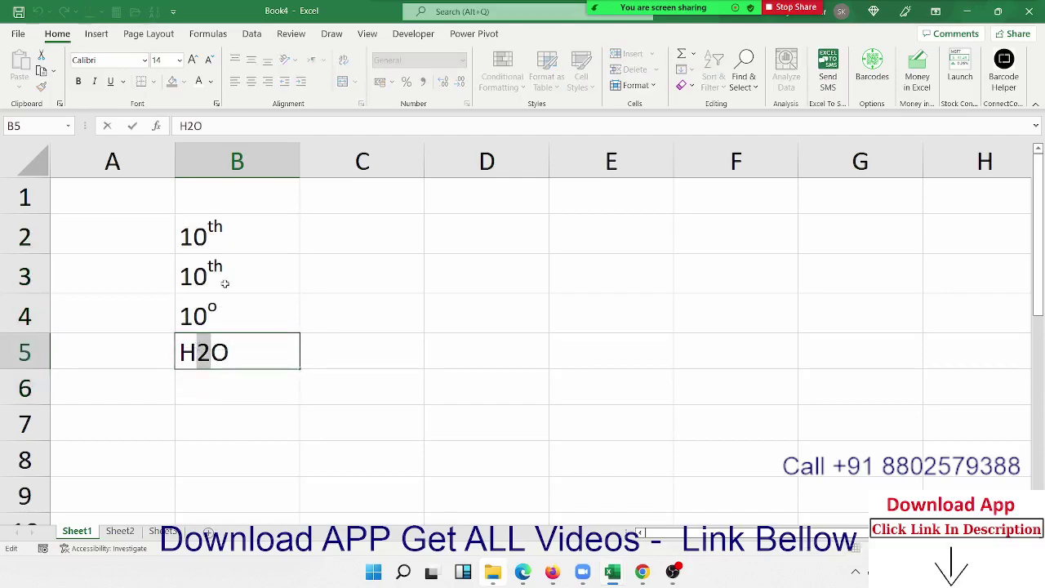
{"action": "key", "text": "ctrl+1"}
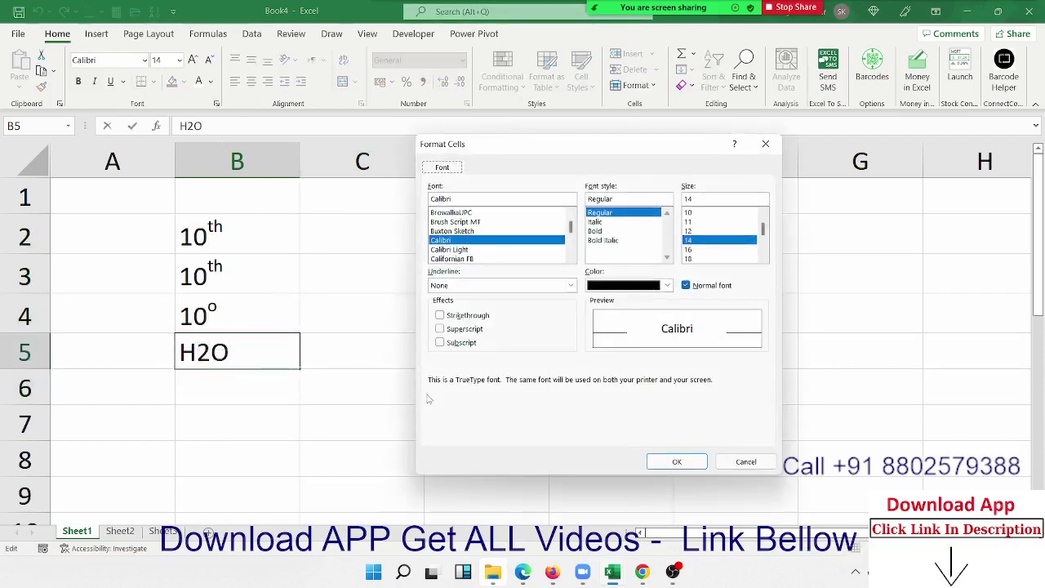
{"action": "left_click", "coordinate": [457, 344]}
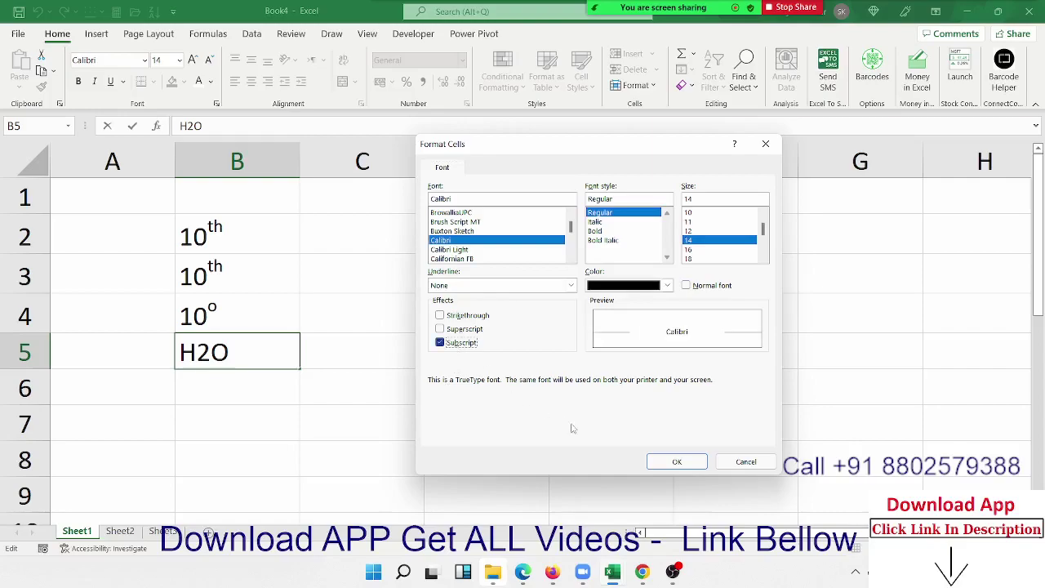
{"action": "left_click", "coordinate": [677, 461]}
{"action": "left_click", "coordinate": [320, 446]}
{"action": "left_click_drag", "start_coordinate": [269, 368], "coordinate": [274, 247]}
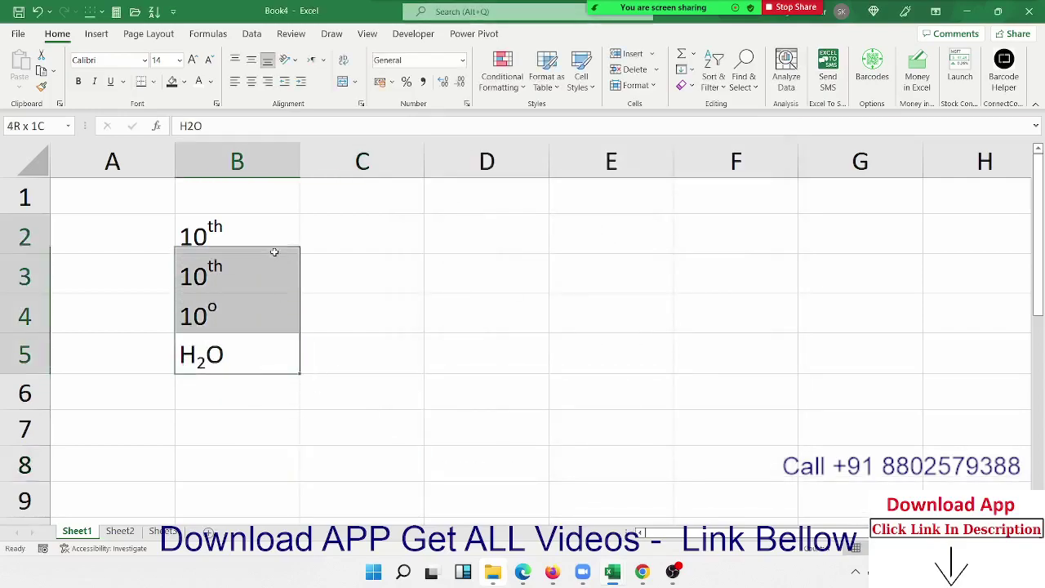
Enter 85, 25, 65, 36, 36, 63, 25, 36 into E1:E8.
{"action": "left_click", "coordinate": [604, 204]}
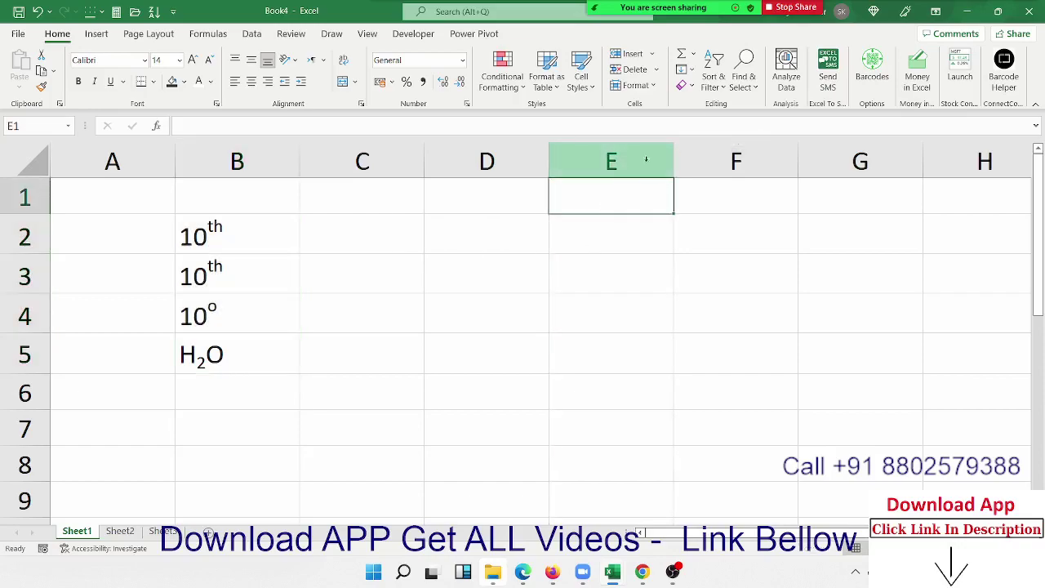
{"action": "type", "text": "85"}
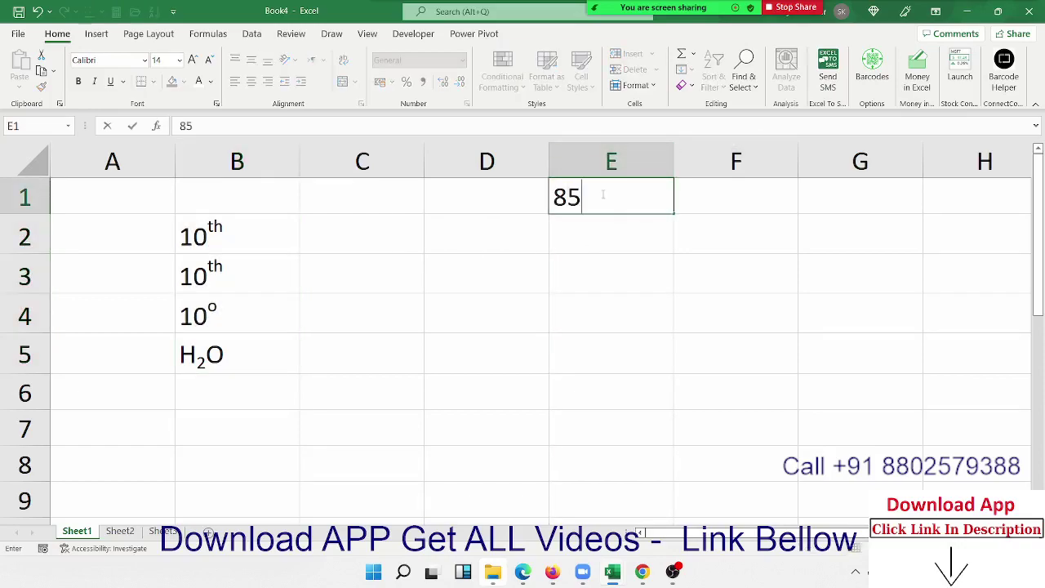
{"action": "key", "text": "Return"}
{"action": "type", "text": "25"}
{"action": "key", "text": "Return"}
{"action": "type", "text": "65"}
{"action": "key", "text": "Return"}
{"action": "type", "text": "36"}
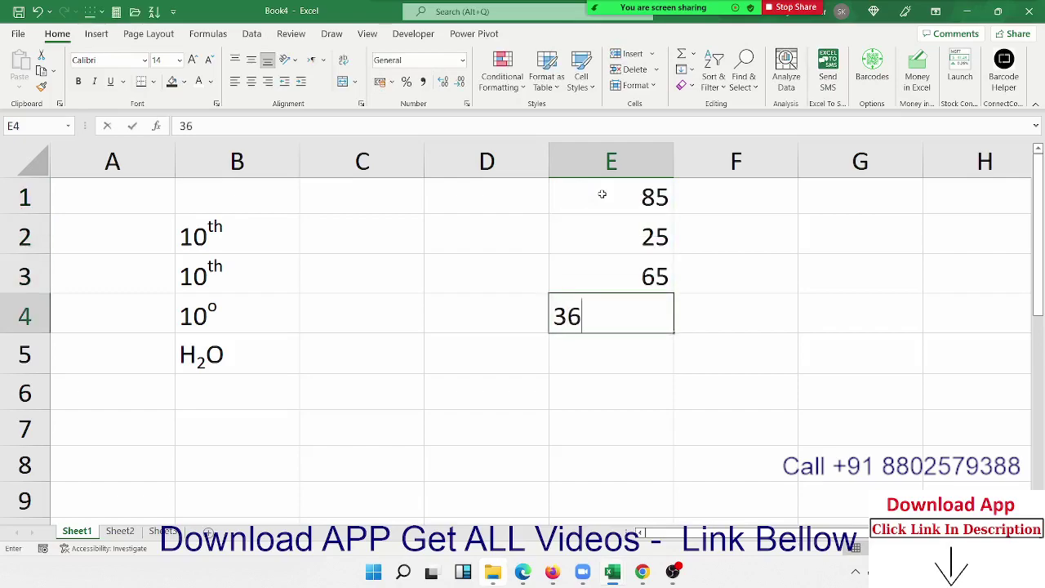
{"action": "key", "text": "Return"}
{"action": "type", "text": "36"}
{"action": "key", "text": "Return"}
{"action": "type", "text": "63"}
{"action": "key", "text": "Return"}
{"action": "type", "text": "25"}
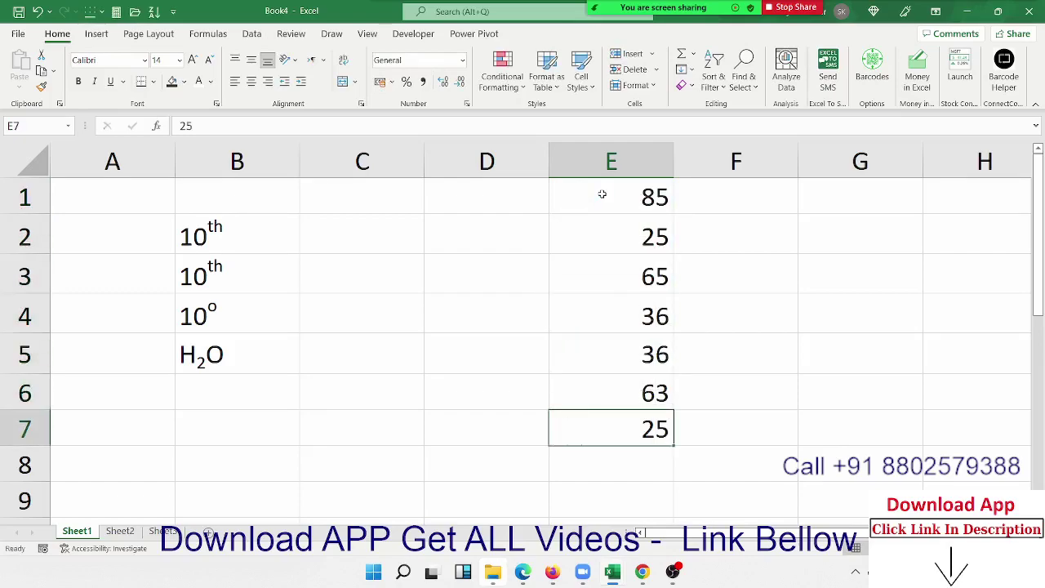
{"action": "key", "text": "Return"}
{"action": "type", "text": "36"}
{"action": "key", "text": "Return"}
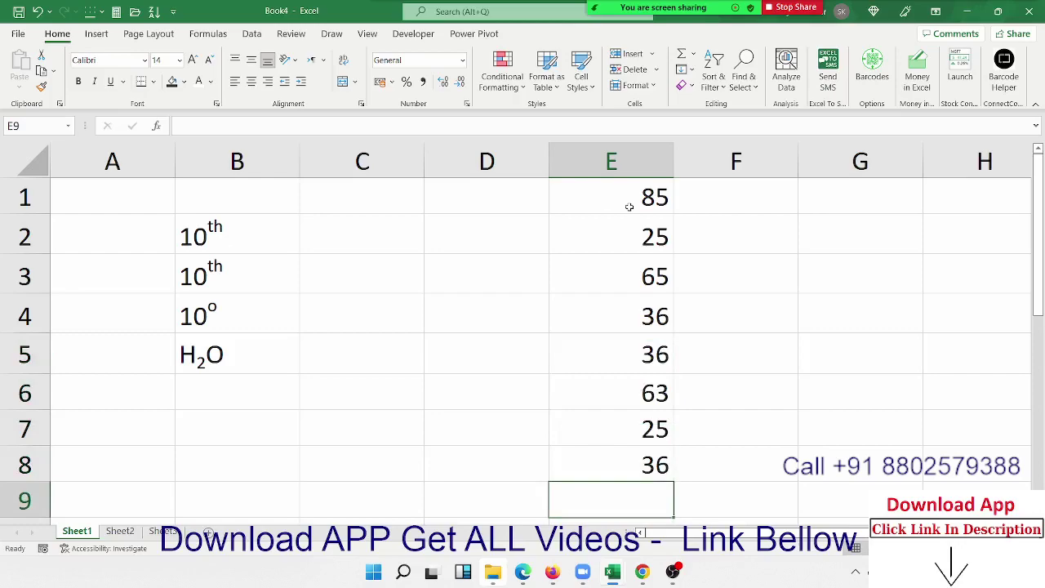
Autofit column E to its numbers, then widen it slightly.
{"action": "left_click", "coordinate": [629, 204]}
{"action": "double_click", "coordinate": [674, 161]}
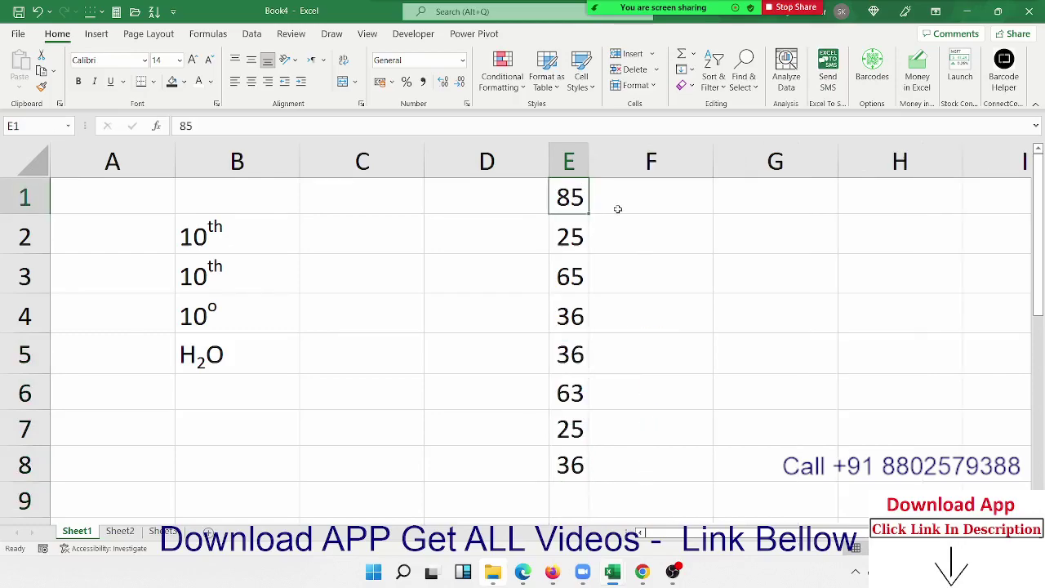
{"action": "left_click_drag", "start_coordinate": [585, 169], "coordinate": [595, 169]}
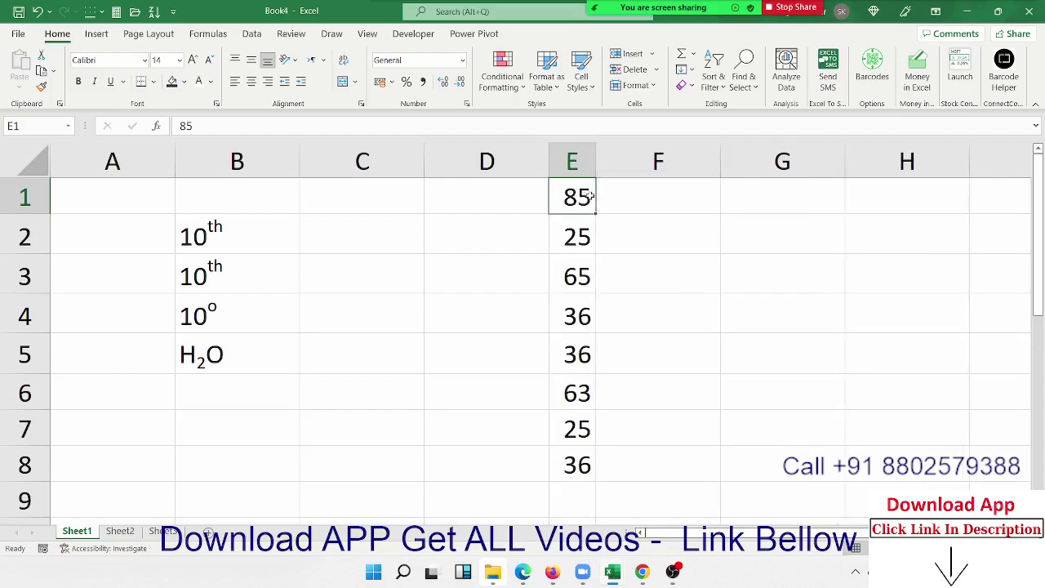
{"action": "double_click", "coordinate": [593, 198]}
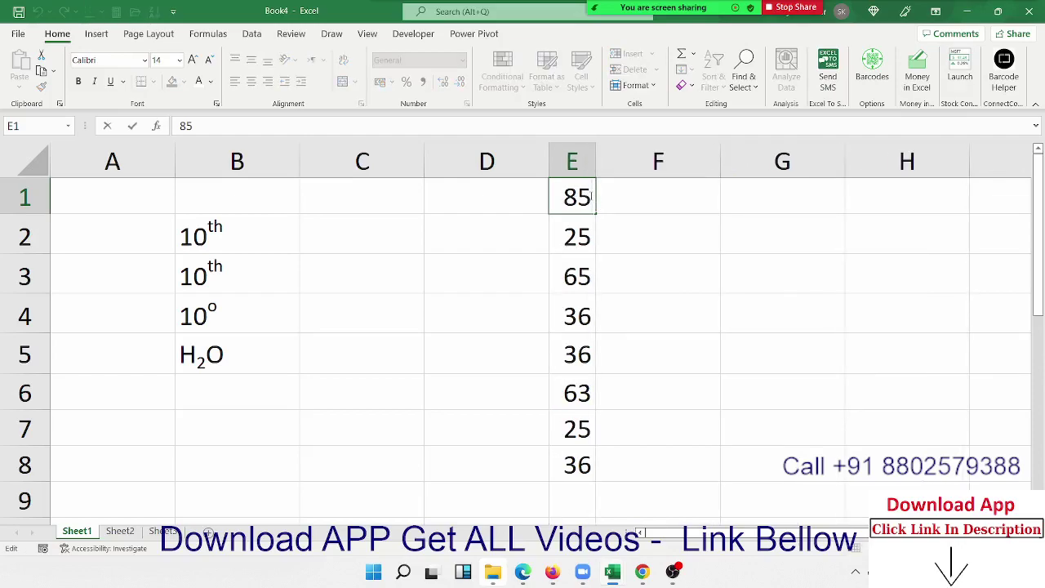
{"action": "type", "text": "o"}
{"action": "key", "text": "Return"}
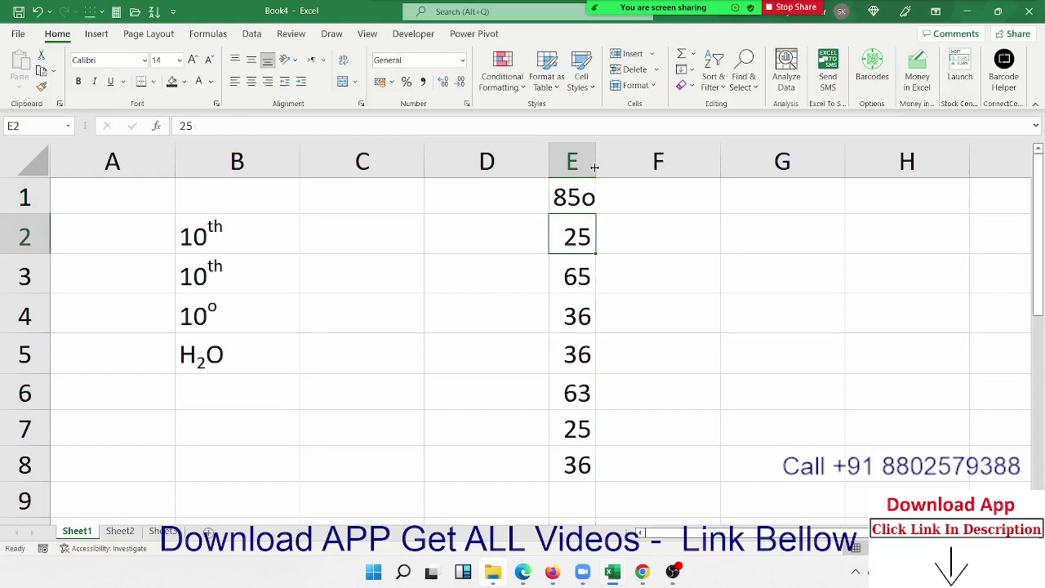
{"action": "left_click", "coordinate": [576, 198]}
{"action": "right_click", "coordinate": [576, 200]}
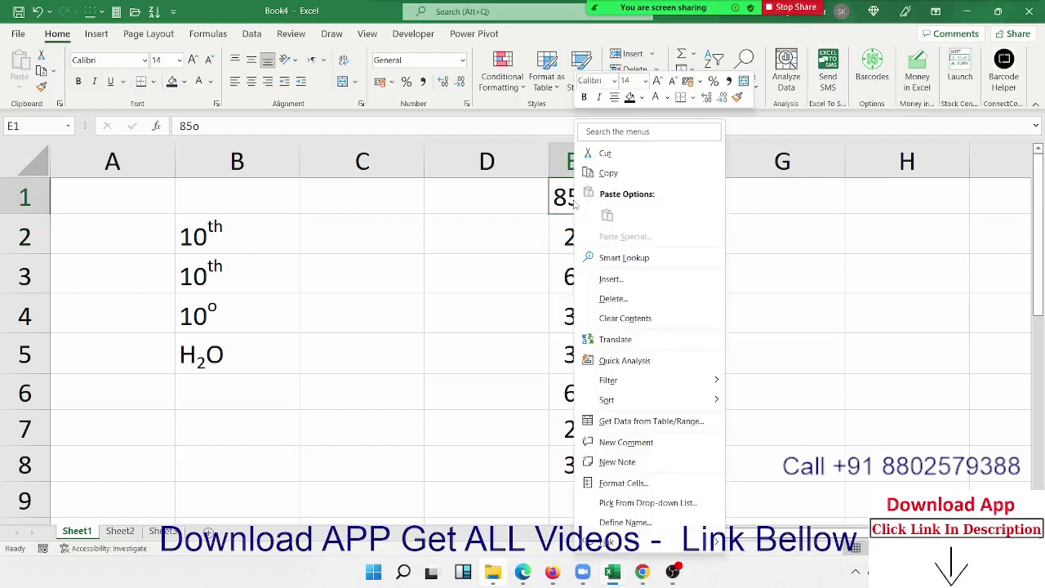
{"action": "left_click", "coordinate": [600, 483]}
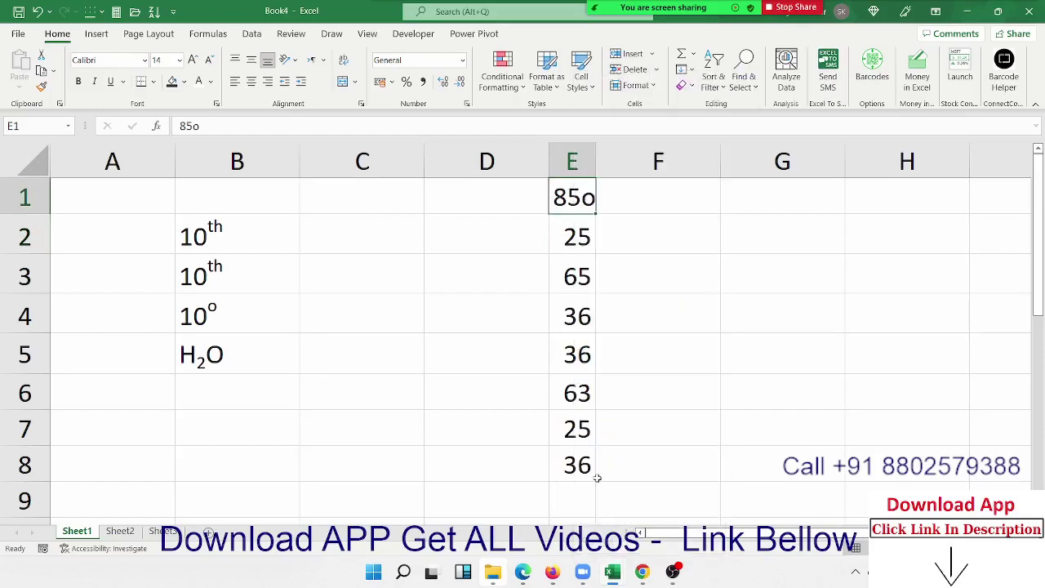
{"action": "left_click", "coordinate": [452, 403]}
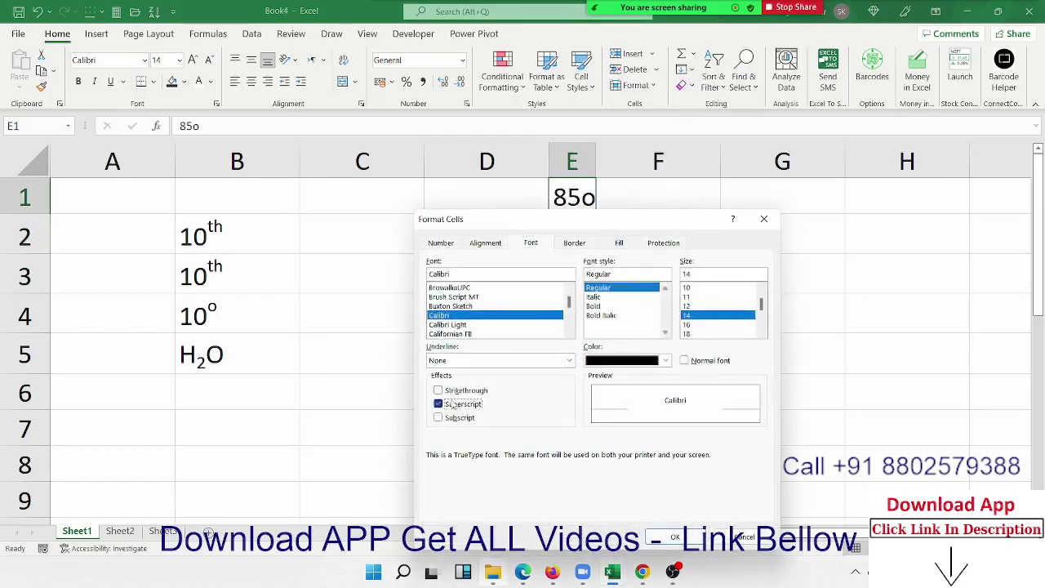
{"action": "left_click", "coordinate": [661, 536]}
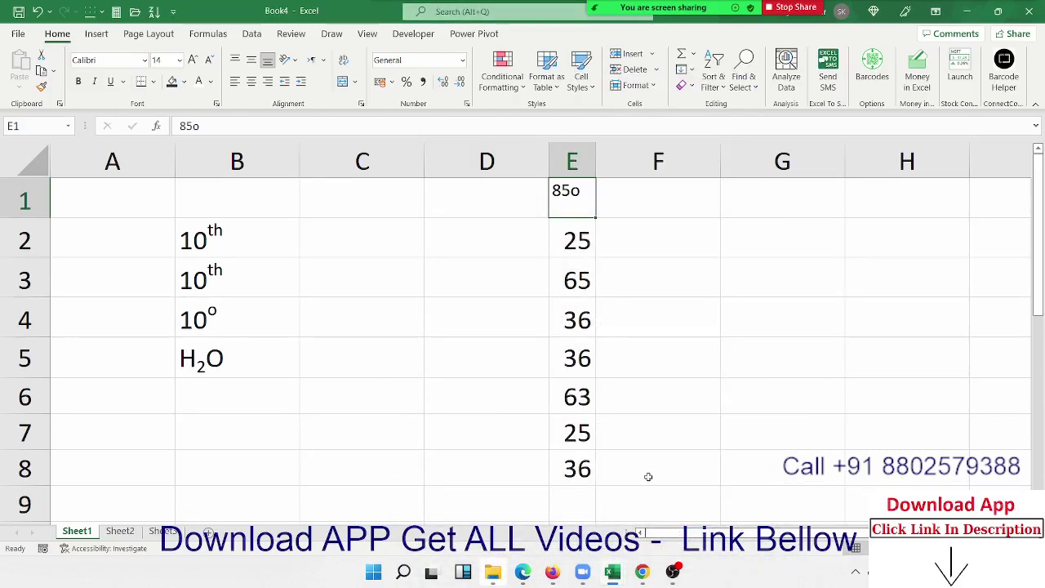
{"action": "double_click", "coordinate": [588, 200]}
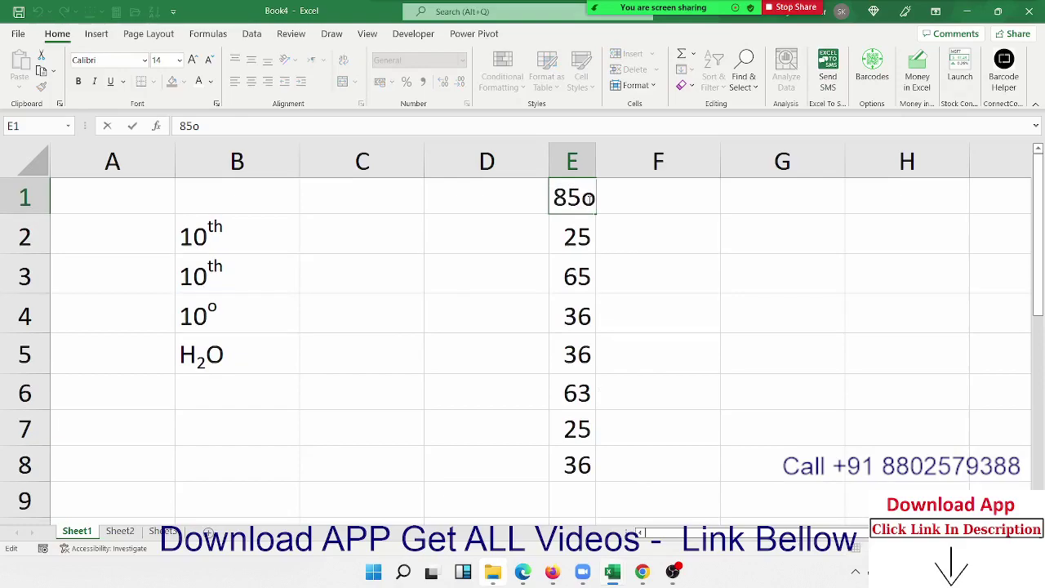
{"action": "left_click_drag", "start_coordinate": [587, 200], "coordinate": [595, 232]}
{"action": "key", "text": "BackSpace"}
{"action": "key", "text": "Return"}
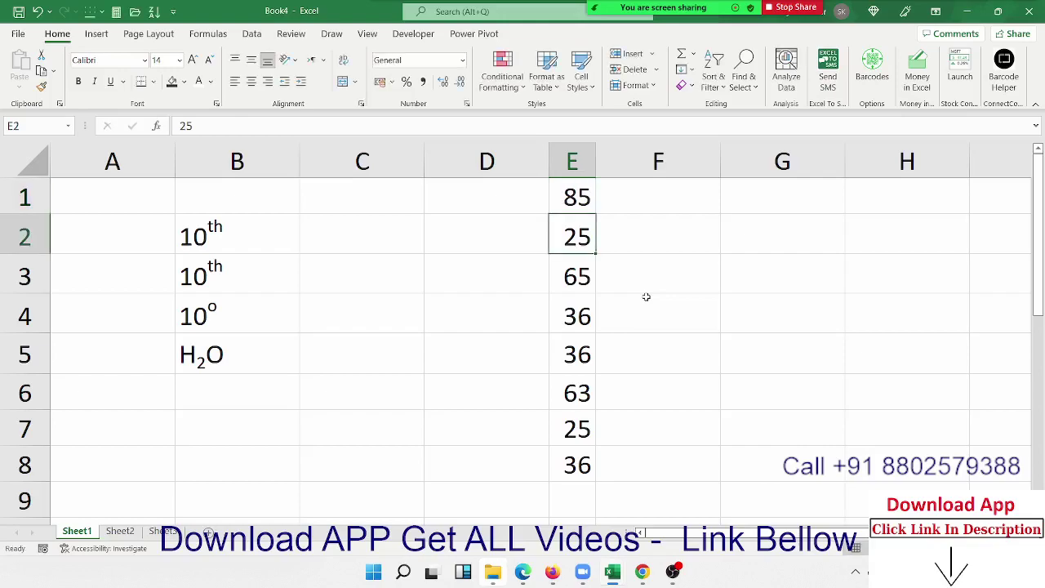
Select E1:E8, then open, move aside and close Zoom's Participants window.
{"action": "left_click_drag", "start_coordinate": [575, 469], "coordinate": [584, 198]}
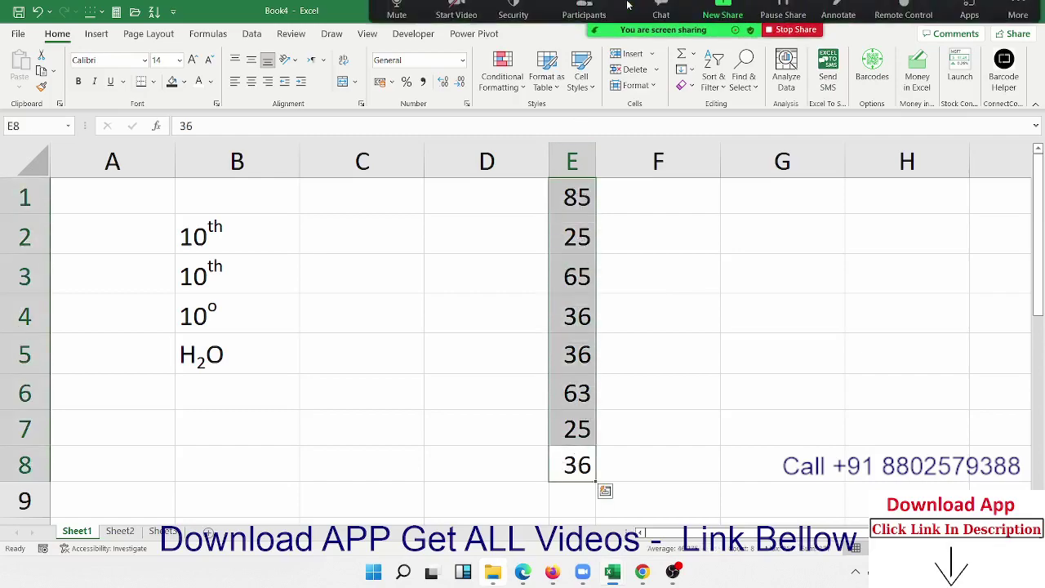
{"action": "left_click", "coordinate": [583, 16]}
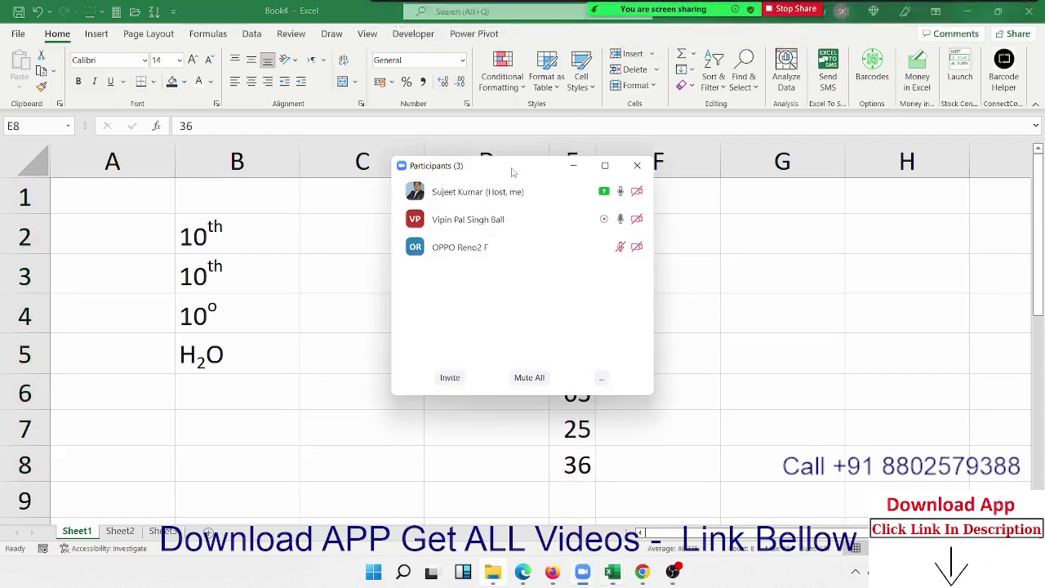
{"action": "left_click_drag", "start_coordinate": [512, 170], "coordinate": [876, 151]}
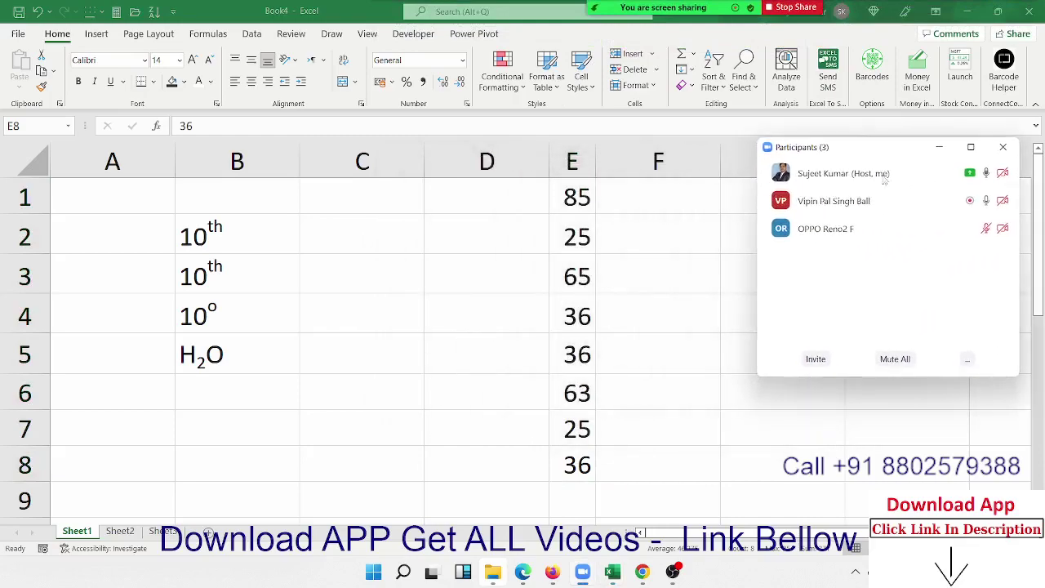
{"action": "mouse_move", "coordinate": [867, 202]}
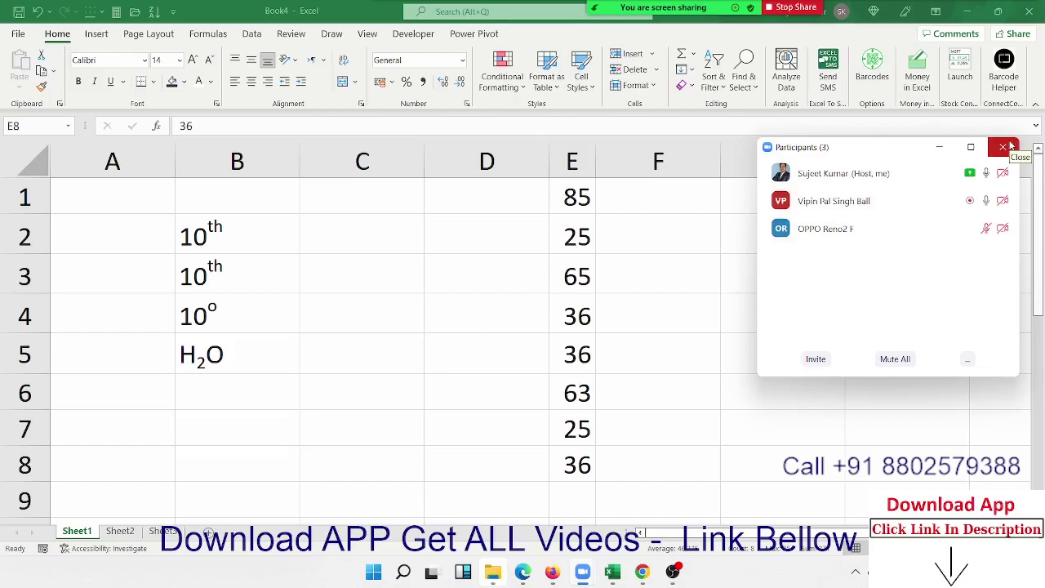
{"action": "left_click", "coordinate": [1002, 147]}
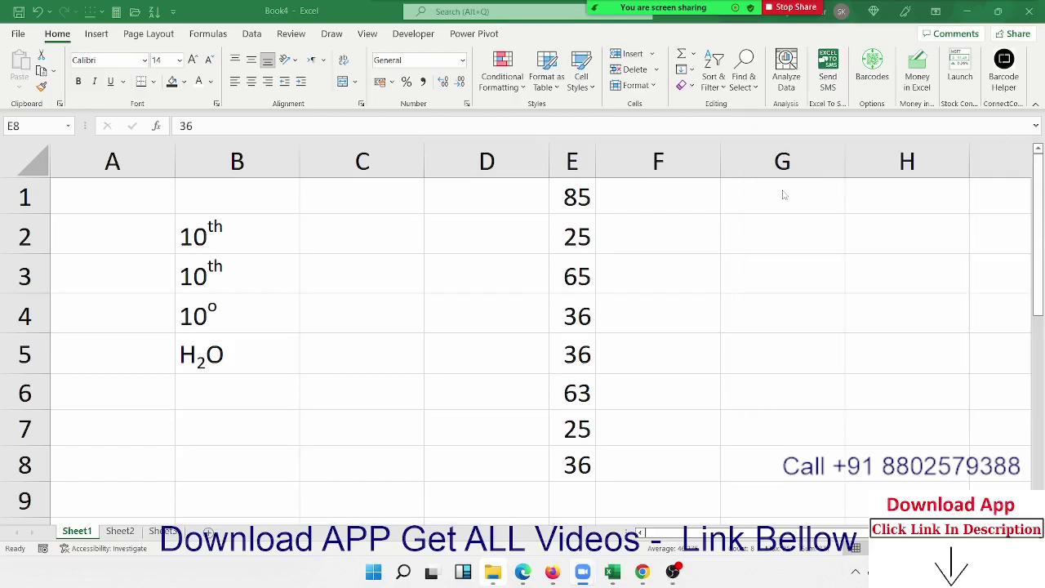
Type o in F1 and fill it down through F8 with Ctrl+D.
{"action": "key", "text": "ctrl+shift+Up"}
{"action": "left_click", "coordinate": [614, 195]}
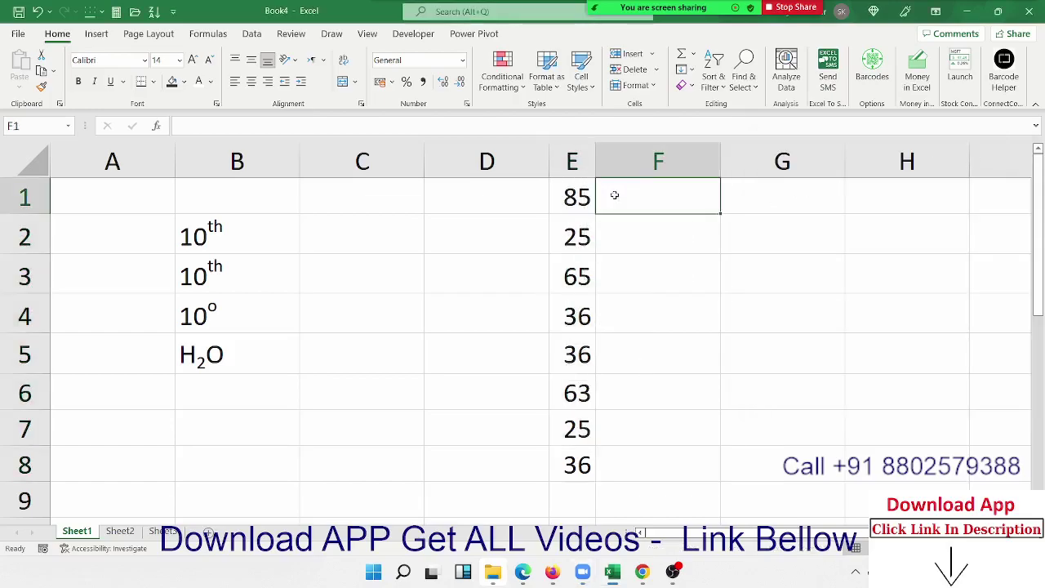
{"action": "type", "text": "o"}
{"action": "key", "text": "Return"}
{"action": "key", "text": "Left"}
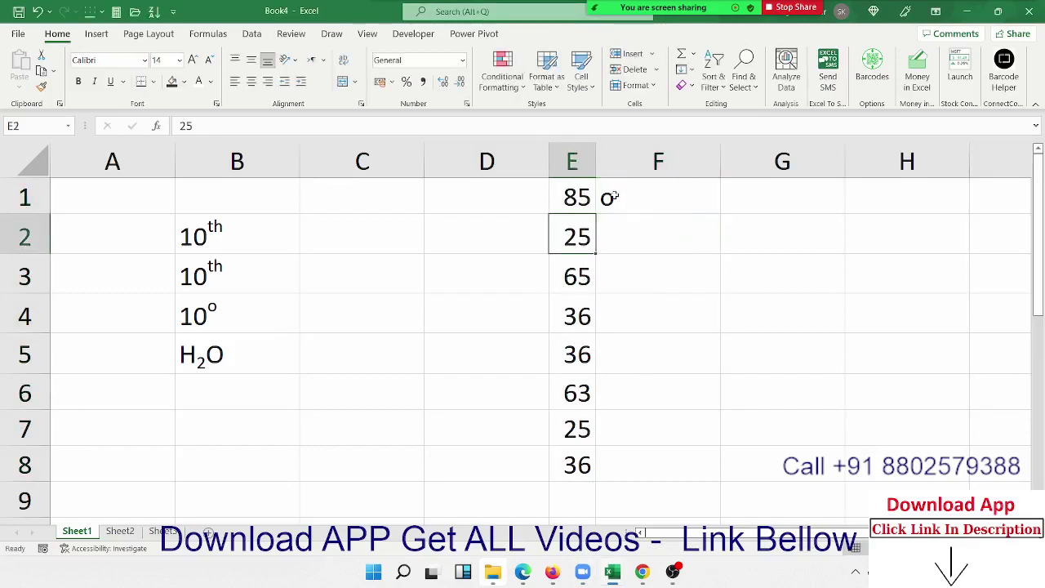
{"action": "key", "text": "ctrl+Down"}
{"action": "key", "text": "Right"}
{"action": "key", "text": "ctrl+shift+Up"}
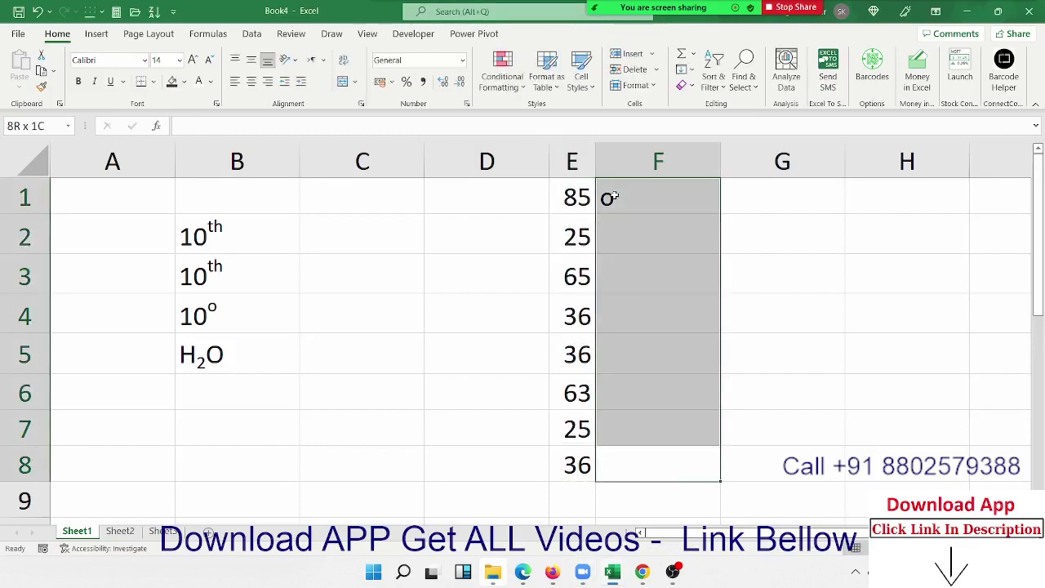
{"action": "key", "text": "ctrl+d"}
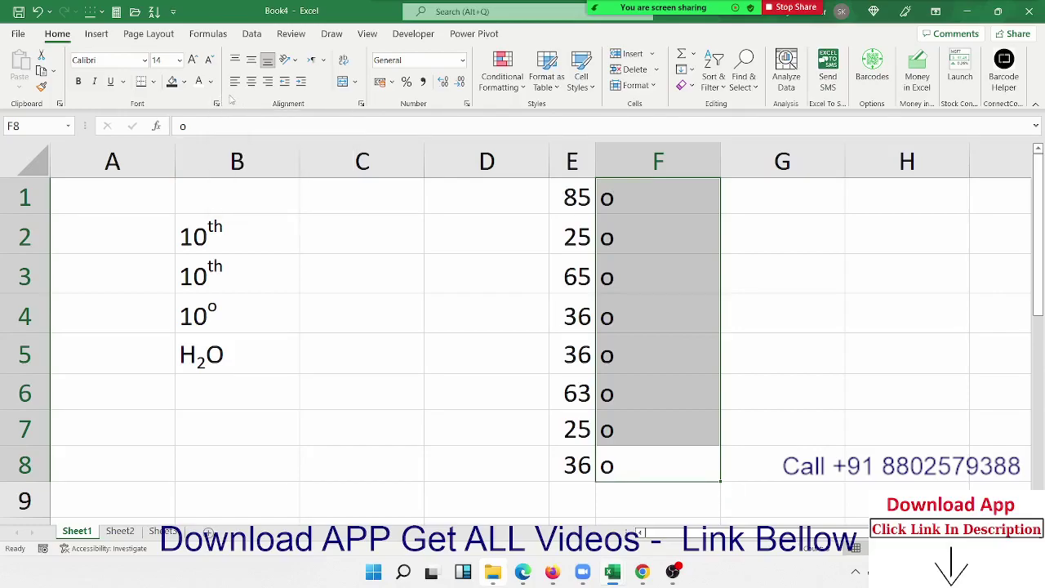
Left- and top-align the o marks in F1:F8 and make them superscript.
{"action": "left_click", "coordinate": [235, 82]}
{"action": "left_click", "coordinate": [236, 62]}
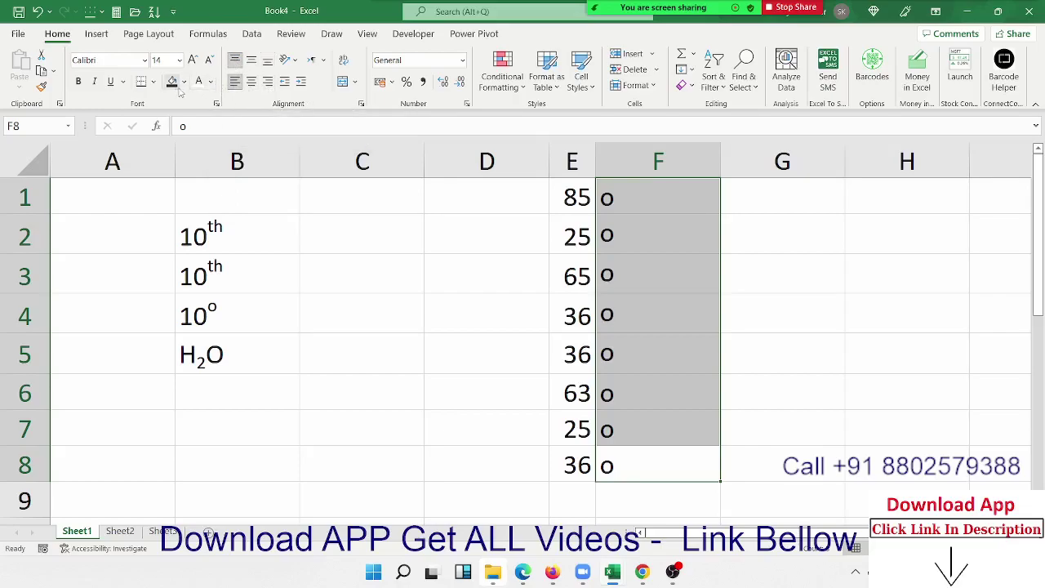
{"action": "left_click", "coordinate": [217, 104]}
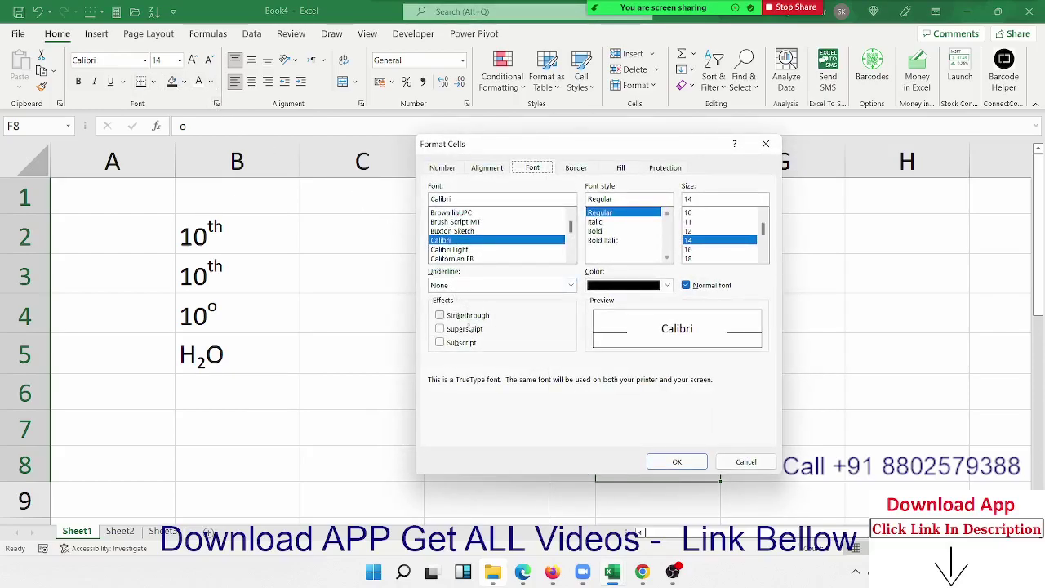
{"action": "left_click", "coordinate": [467, 330]}
{"action": "left_click", "coordinate": [676, 461]}
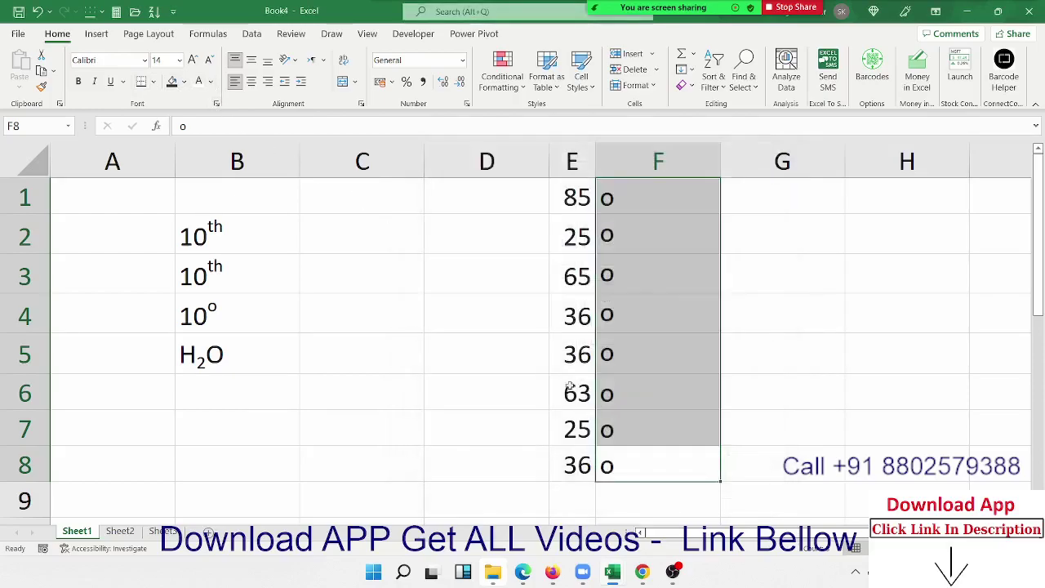
{"action": "left_click", "coordinate": [448, 327]}
Narrow column F to about 10 pixels so each o hugs its number.
{"action": "left_click_drag", "start_coordinate": [720, 158], "coordinate": [624, 164]}
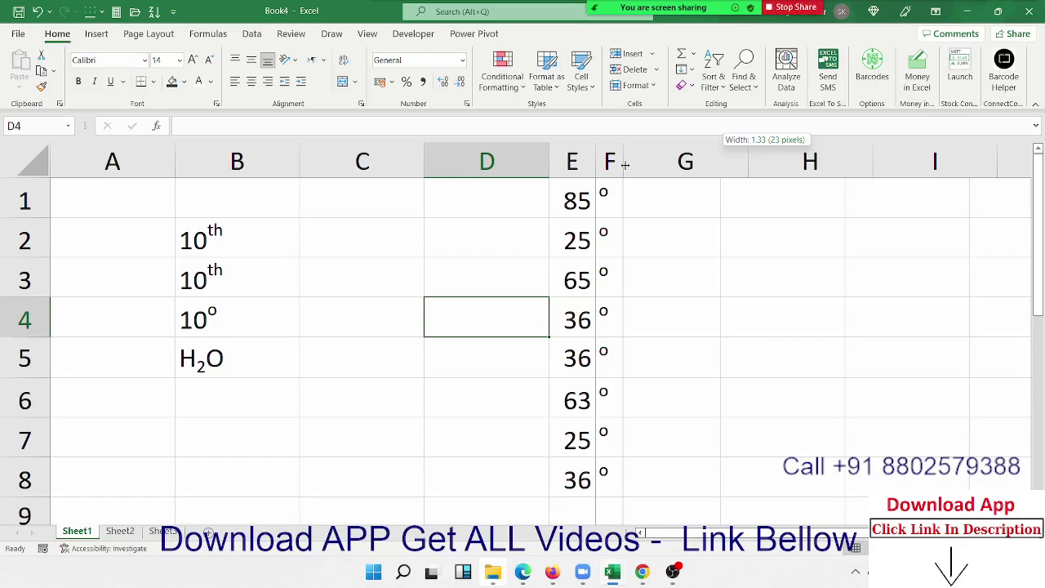
{"action": "left_click_drag", "start_coordinate": [622, 164], "coordinate": [617, 164]}
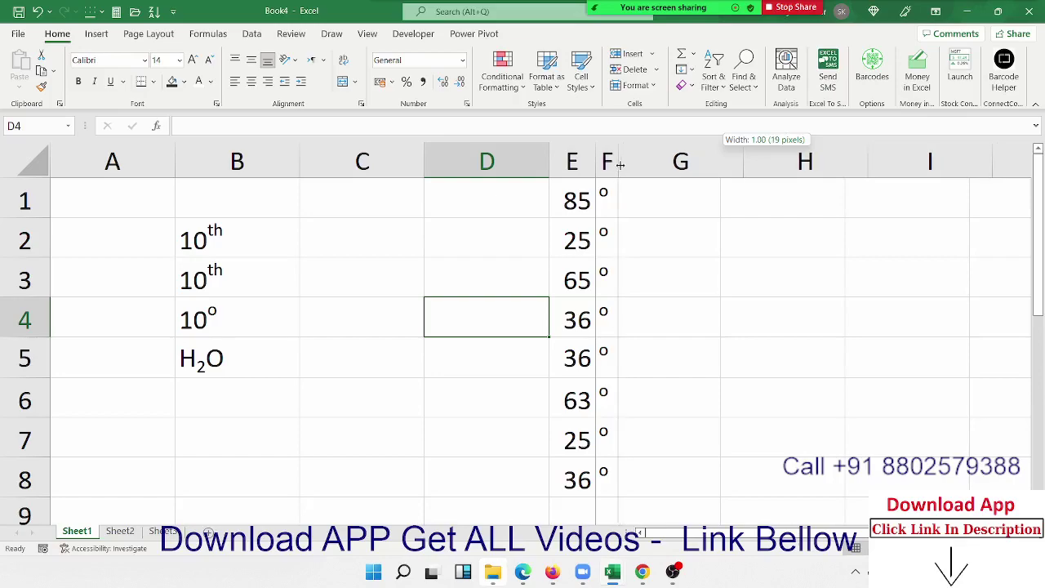
{"action": "mouse_move", "coordinate": [617, 164]}
{"action": "left_mouse_down"}
{"action": "mouse_move", "coordinate": [604, 163]}
{"action": "mouse_move", "coordinate": [609, 171]}
{"action": "left_mouse_up"}
{"action": "left_click", "coordinate": [637, 219]}
{"action": "left_click", "coordinate": [661, 267]}
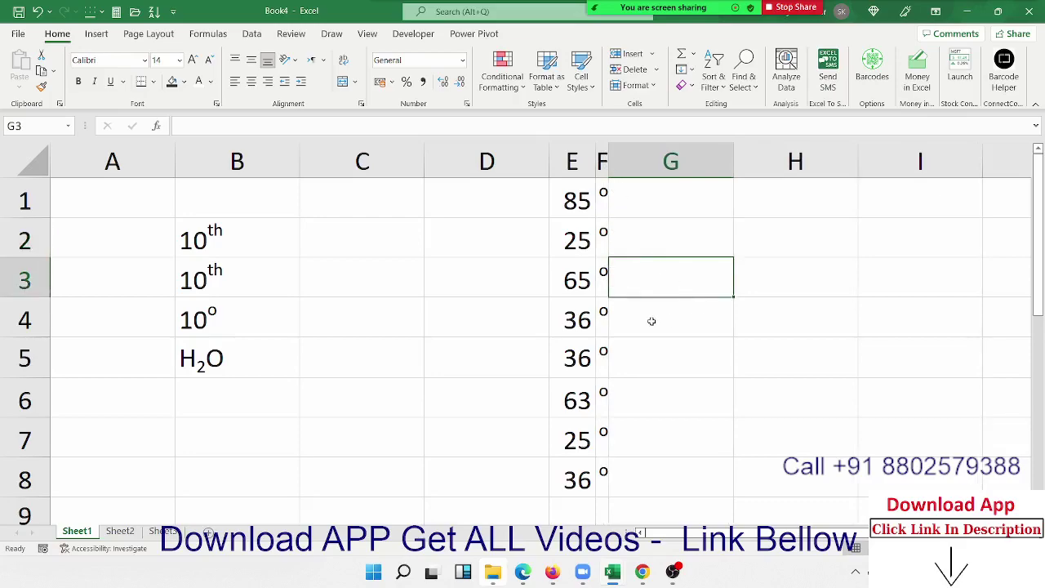
Select E1:F8 and add outline plus inside vertical and horizontal borders.
{"action": "left_click", "coordinate": [575, 204]}
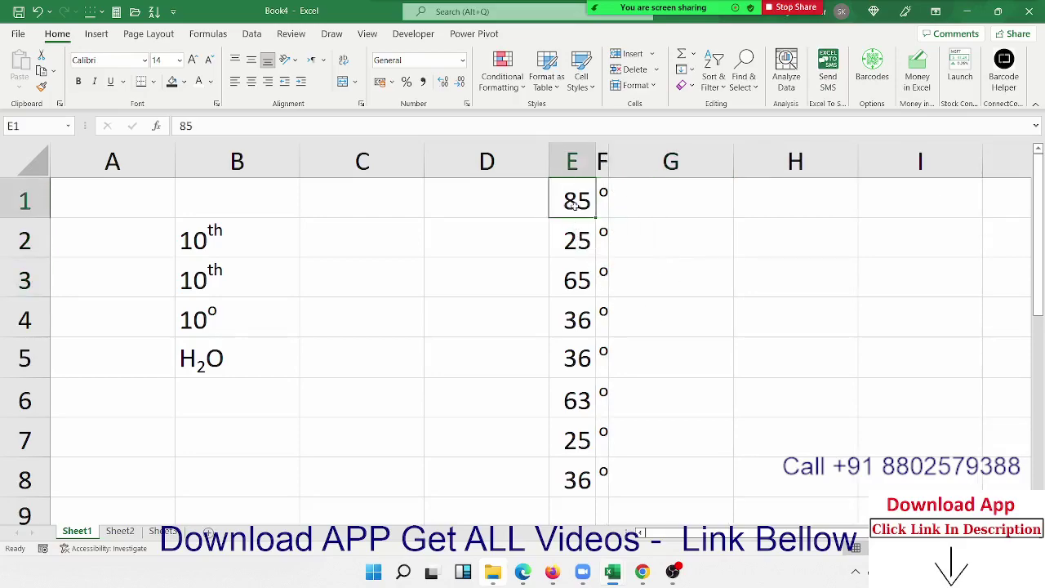
{"action": "key", "text": "shift+Right"}
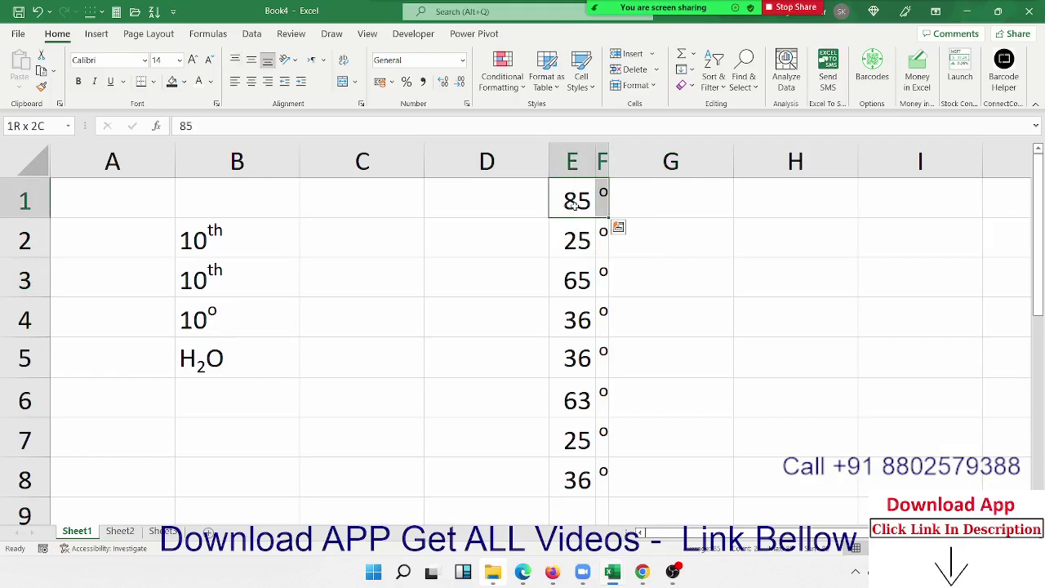
{"action": "key", "text": "ctrl+shift+Down"}
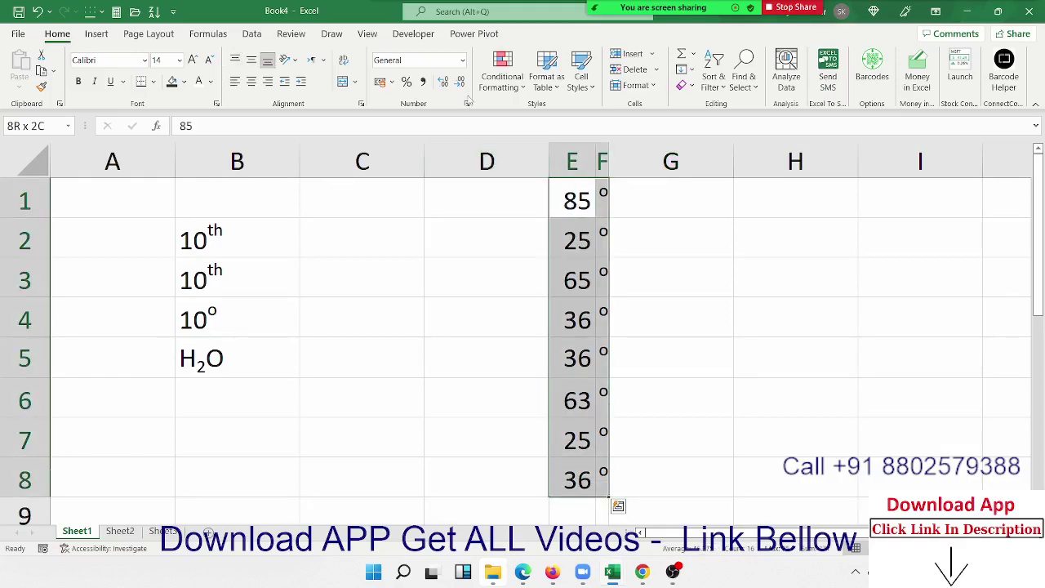
{"action": "left_click", "coordinate": [466, 102]}
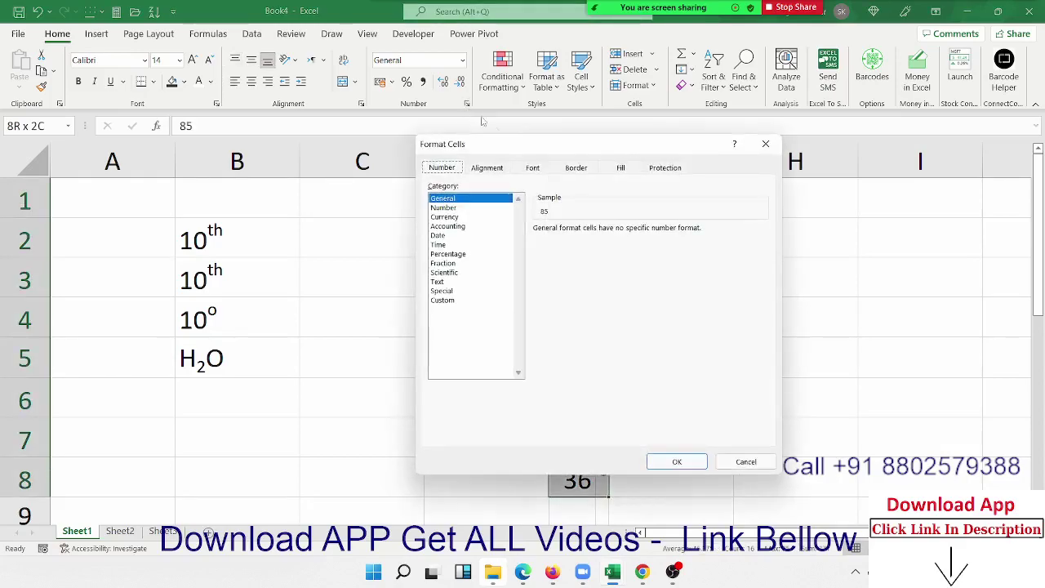
{"action": "left_click_drag", "start_coordinate": [530, 144], "coordinate": [196, 136]}
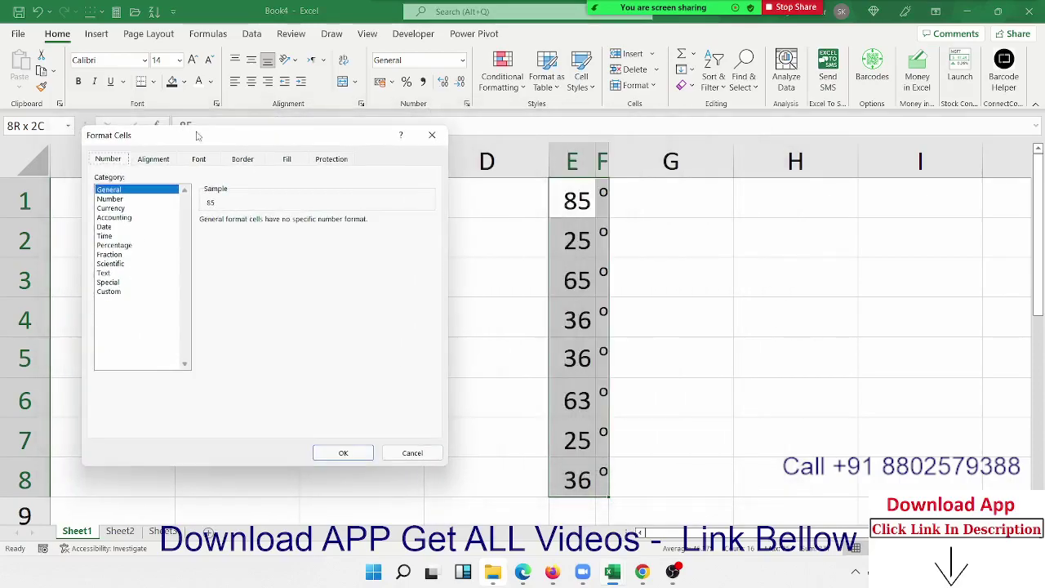
{"action": "left_click", "coordinate": [242, 160]}
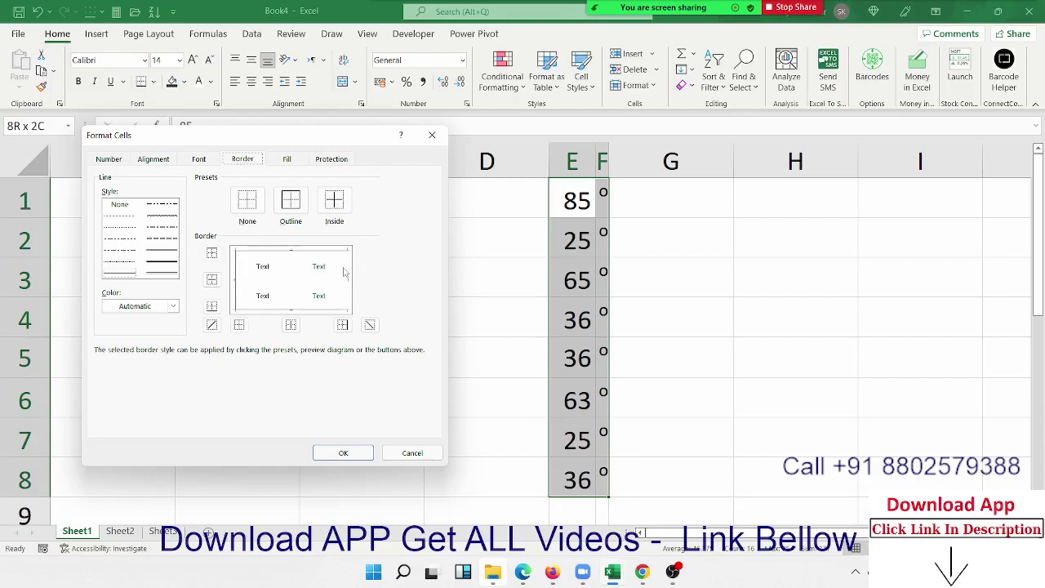
{"action": "left_click", "coordinate": [288, 282]}
{"action": "left_click", "coordinate": [284, 281]}
{"action": "left_click", "coordinate": [343, 452]}
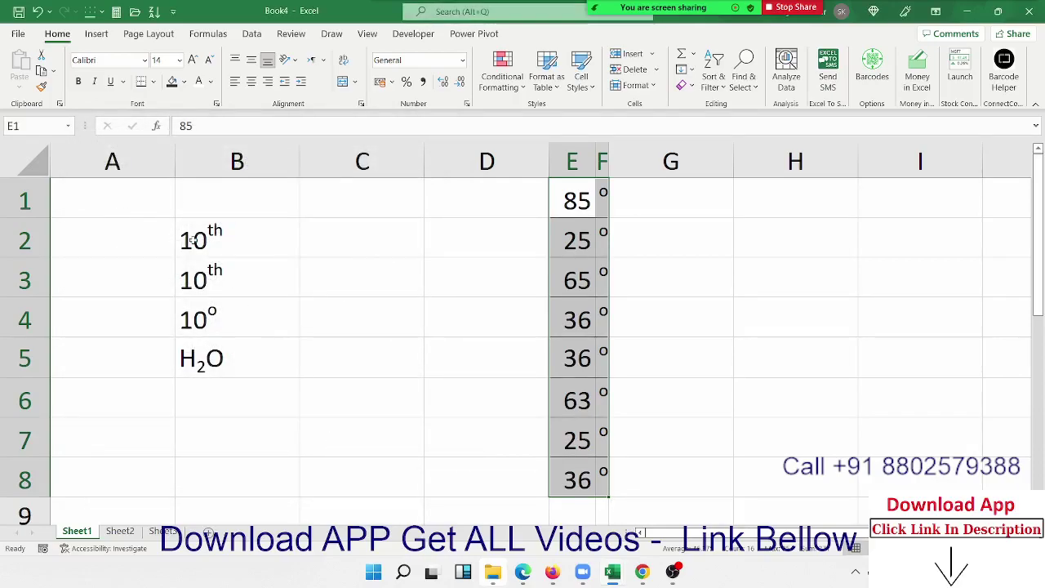
Apply a fill colour to the bordered E1:F8 block.
{"action": "left_click", "coordinate": [184, 81]}
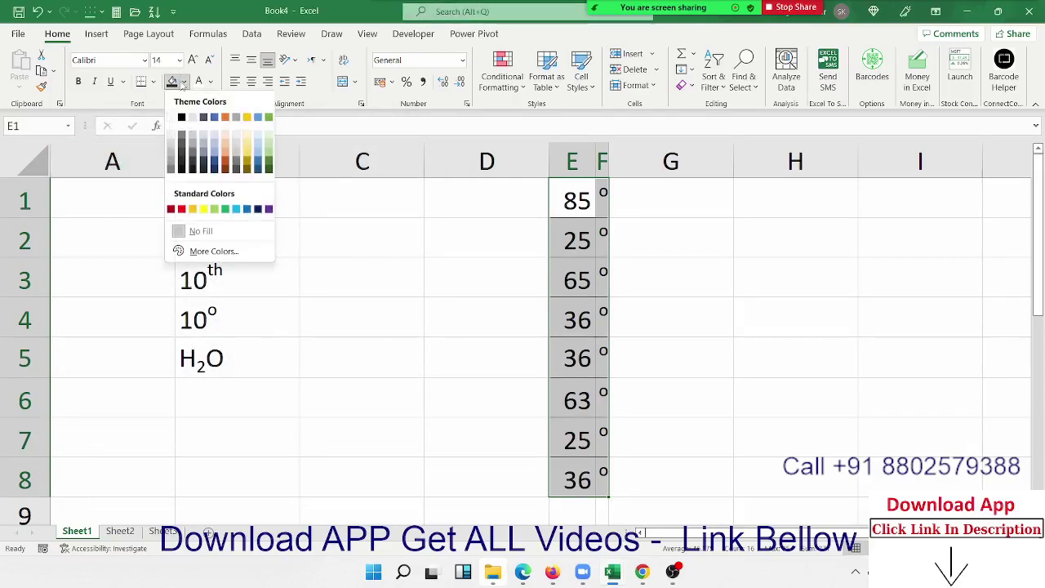
{"action": "left_click", "coordinate": [171, 144]}
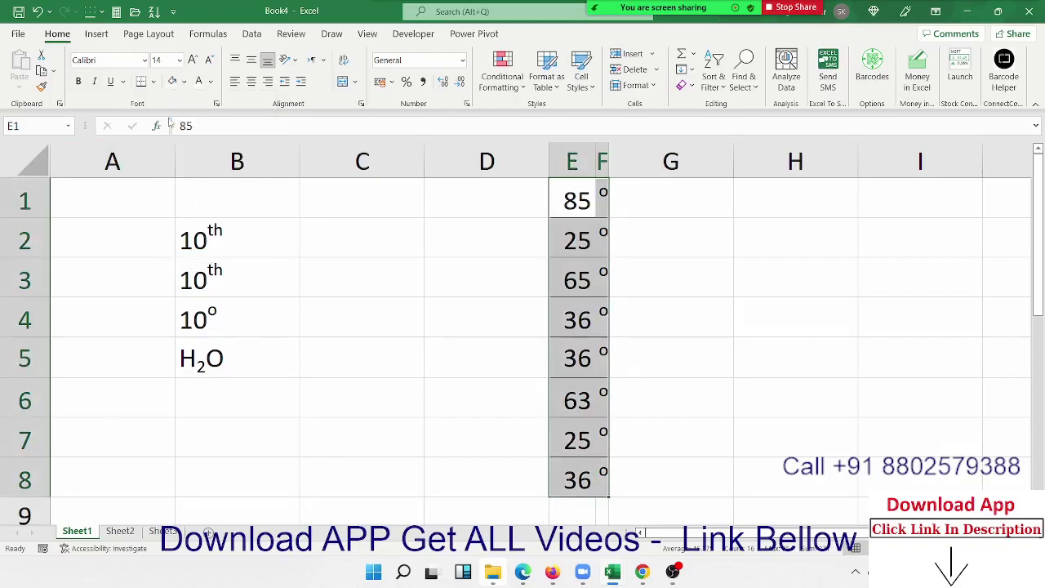
{"action": "left_click", "coordinate": [331, 290]}
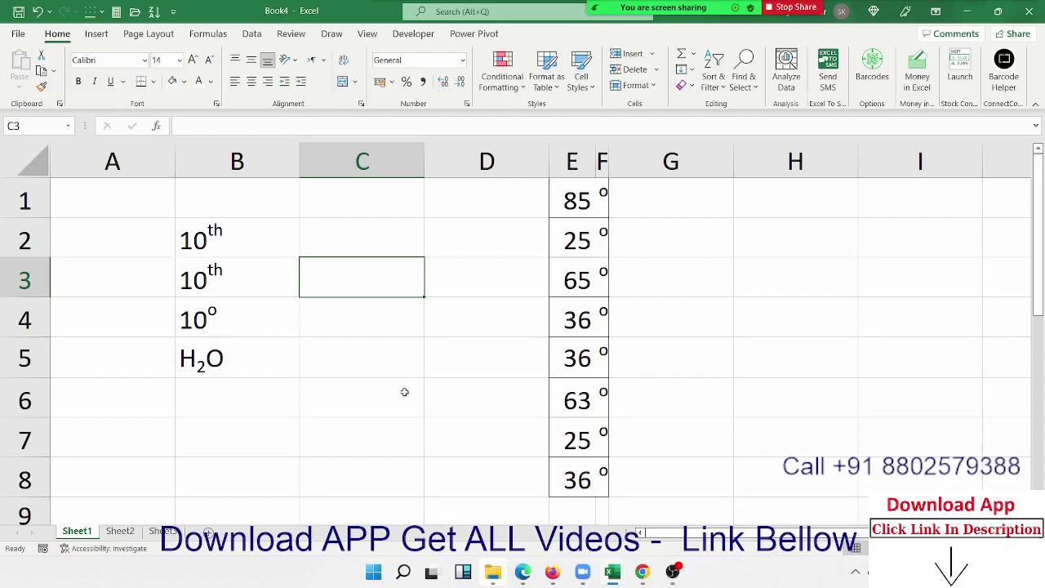
Uncheck Gridlines View under Page Layout so only the bordered E1:F8 block shows lines.
{"action": "left_click", "coordinate": [208, 33]}
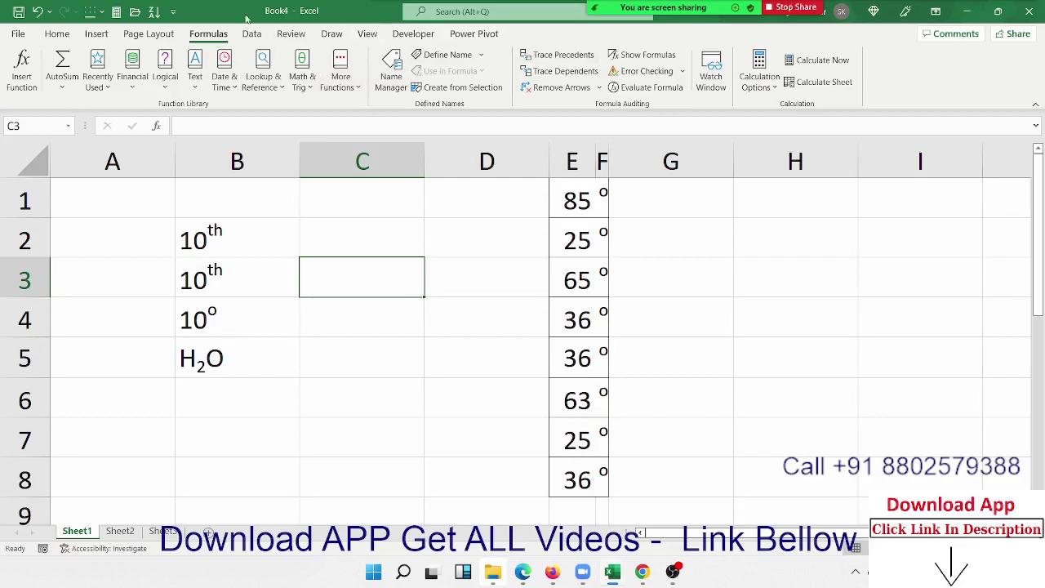
{"action": "left_click", "coordinate": [149, 33]}
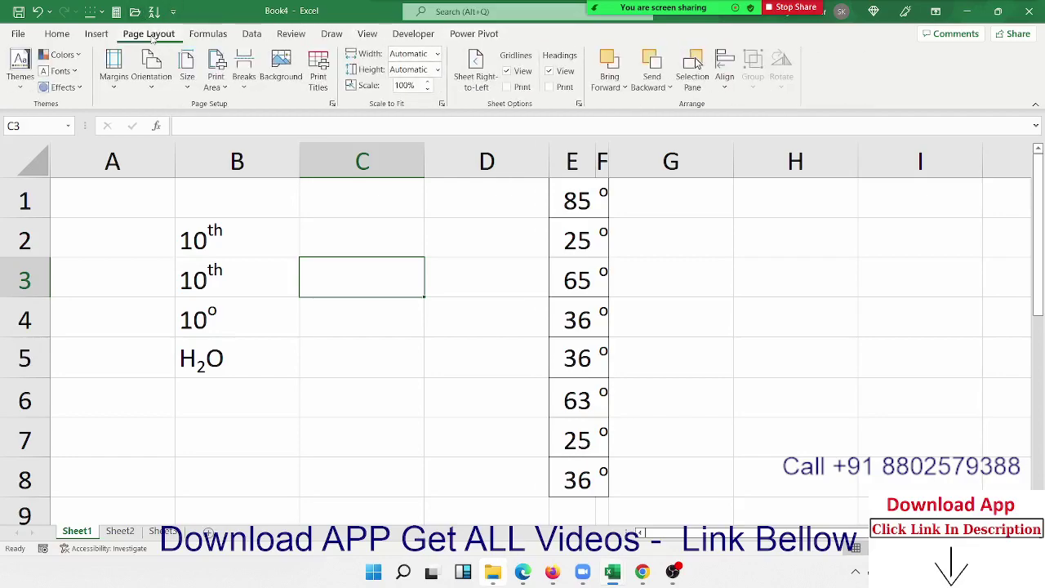
{"action": "left_click", "coordinate": [507, 71]}
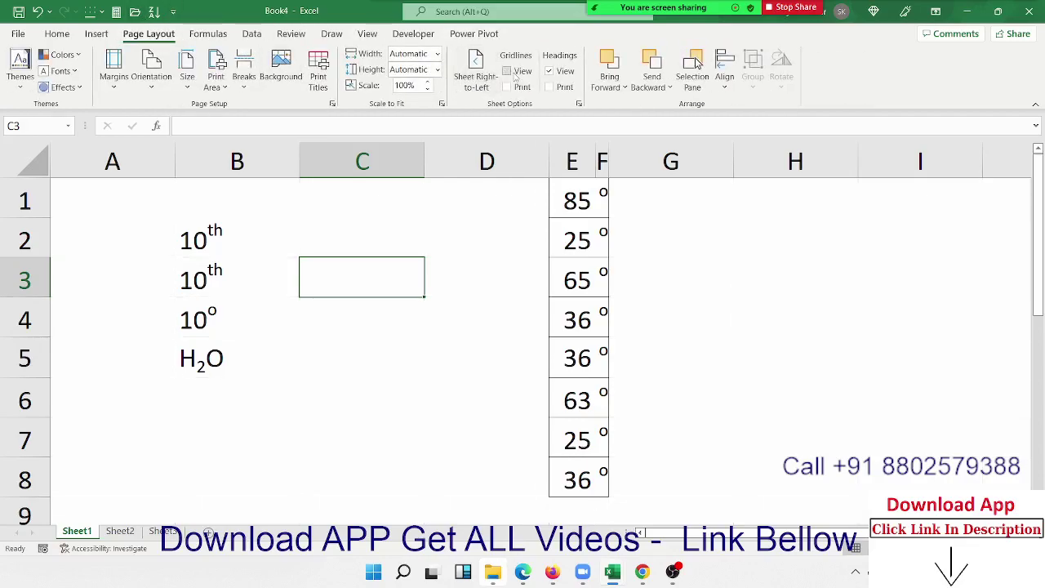
{"action": "left_click", "coordinate": [455, 384]}
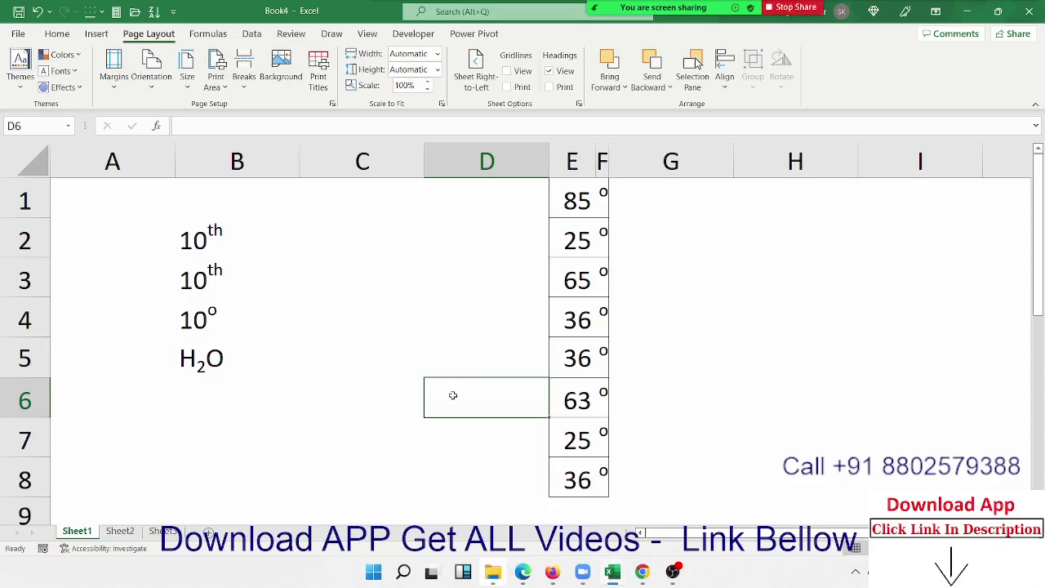
{"action": "left_click", "coordinate": [571, 322]}
{"action": "left_click", "coordinate": [380, 289]}
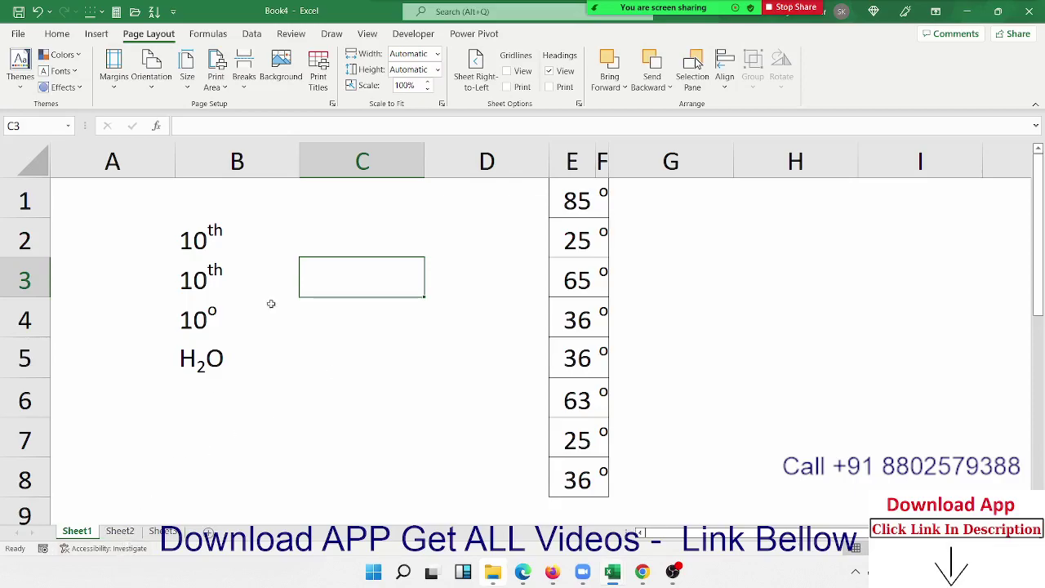
{"action": "left_click", "coordinate": [388, 188]}
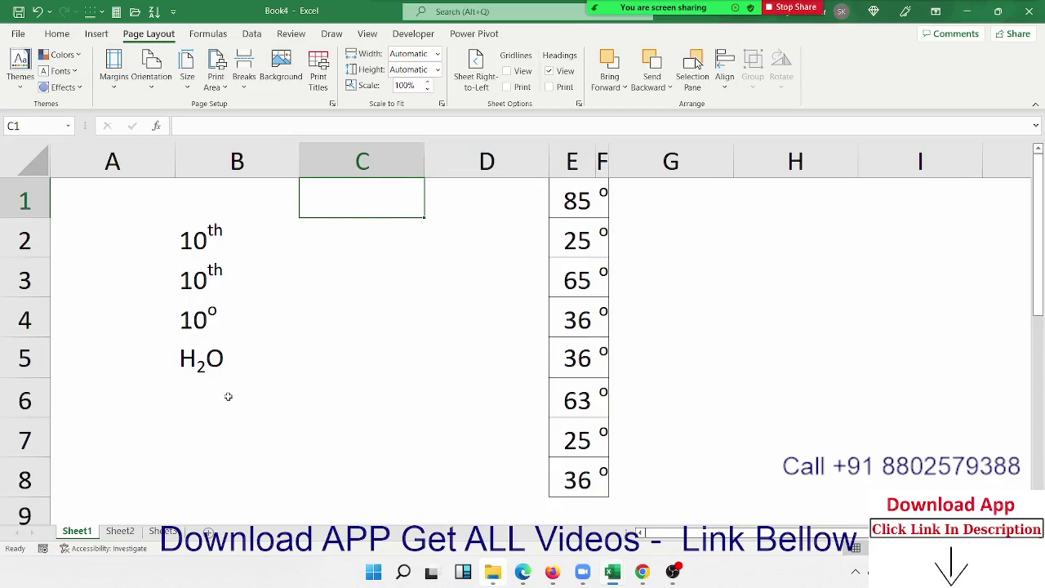
{"action": "left_click", "coordinate": [140, 404]}
{"action": "left_click", "coordinate": [142, 436]}
{"action": "scroll", "coordinate": [154, 434], "scroll_direction": "down", "scroll_amount": 7}
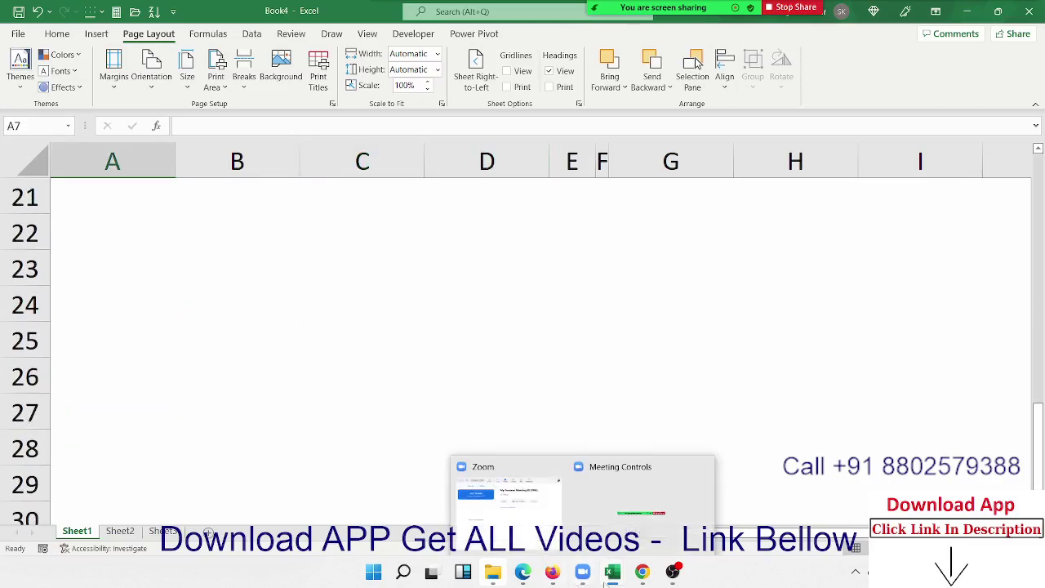
Copy the 'Yesterday, had an opportunity…' webinar paragraph from WhatsApp Web and return to Excel.
{"action": "left_click", "coordinate": [641, 572]}
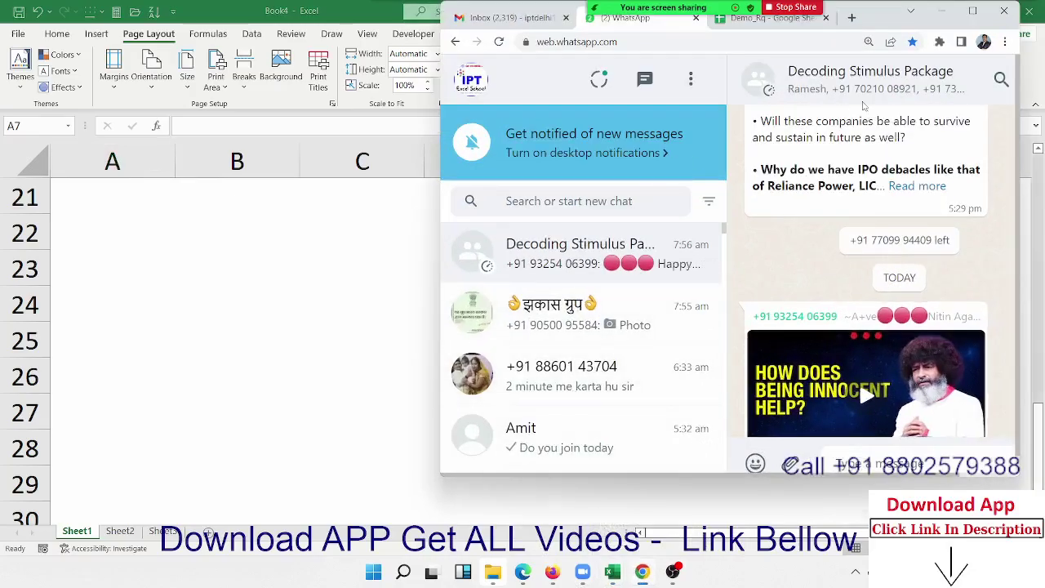
{"action": "left_click", "coordinate": [972, 10]}
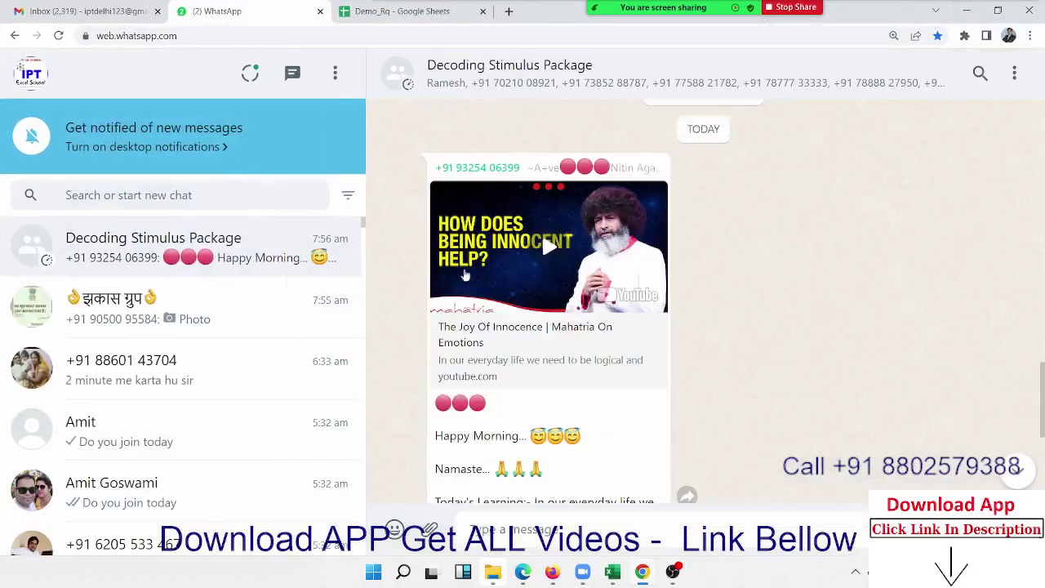
{"action": "scroll", "coordinate": [447, 310], "scroll_direction": "up", "scroll_amount": 3}
{"action": "scroll", "coordinate": [447, 311], "scroll_direction": "up", "scroll_amount": 3}
{"action": "scroll", "coordinate": [452, 313], "scroll_direction": "up", "scroll_amount": 3}
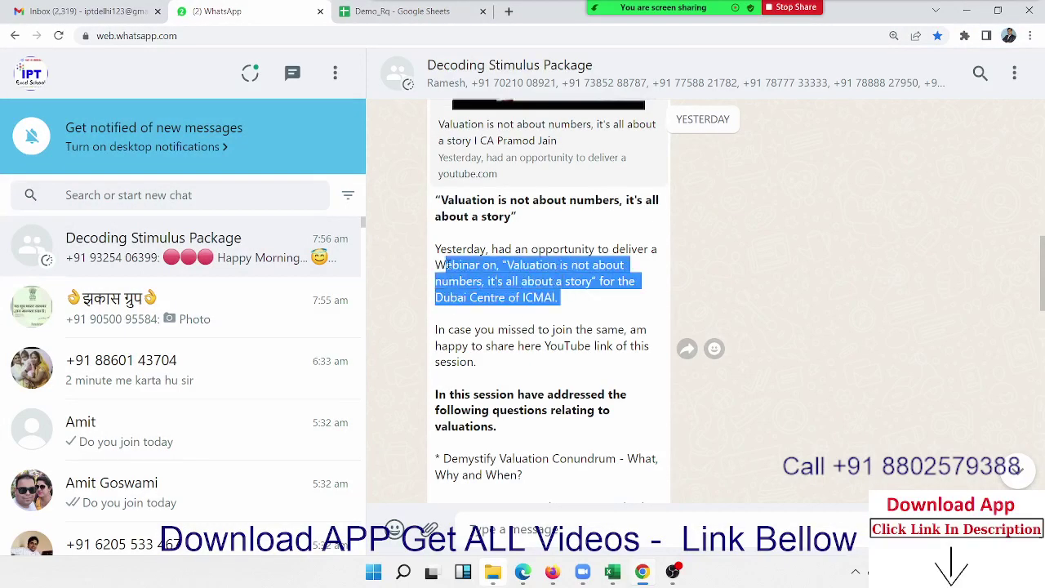
{"action": "left_click_drag", "start_coordinate": [590, 295], "coordinate": [462, 264]}
{"action": "key", "text": "ctrl+c"}
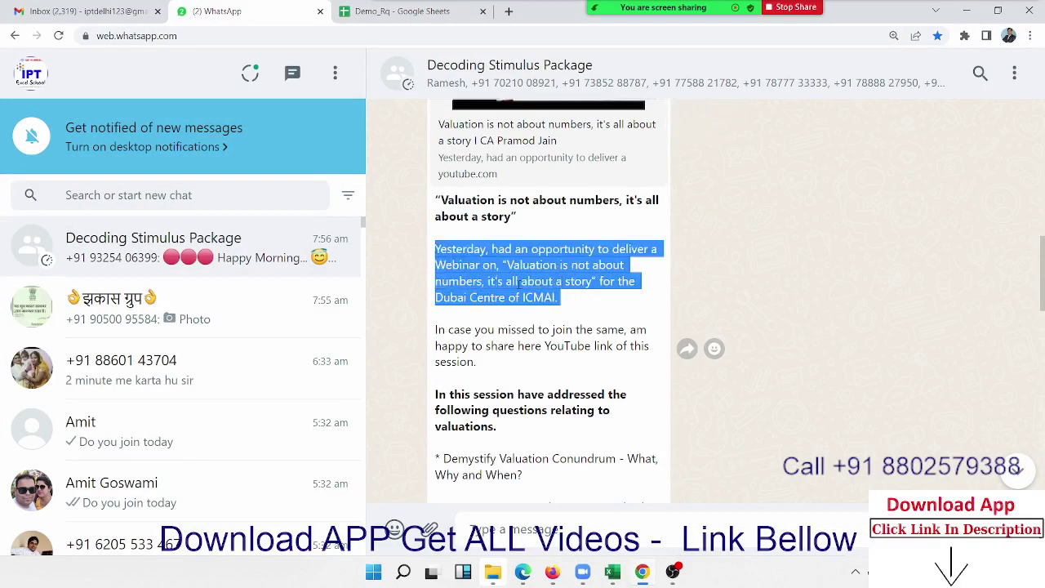
{"action": "key", "text": "alt+Tab"}
Select C23:G26 and merge it into one centred cell with Merge & Center.
{"action": "left_click", "coordinate": [384, 296]}
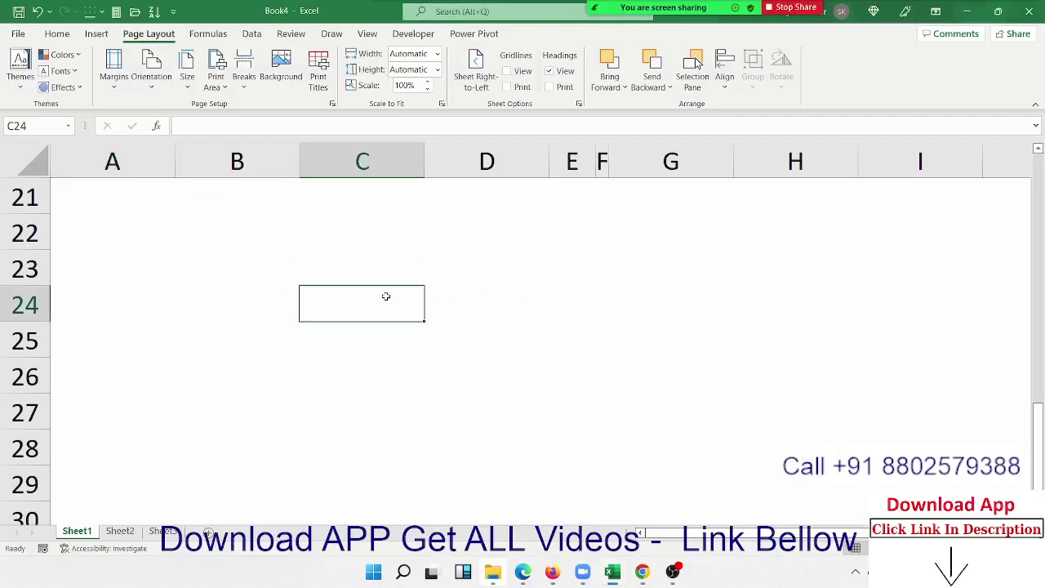
{"action": "mouse_move", "coordinate": [373, 277]}
{"action": "left_mouse_down"}
{"action": "mouse_move", "coordinate": [584, 301]}
{"action": "mouse_move", "coordinate": [625, 359]}
{"action": "left_mouse_up"}
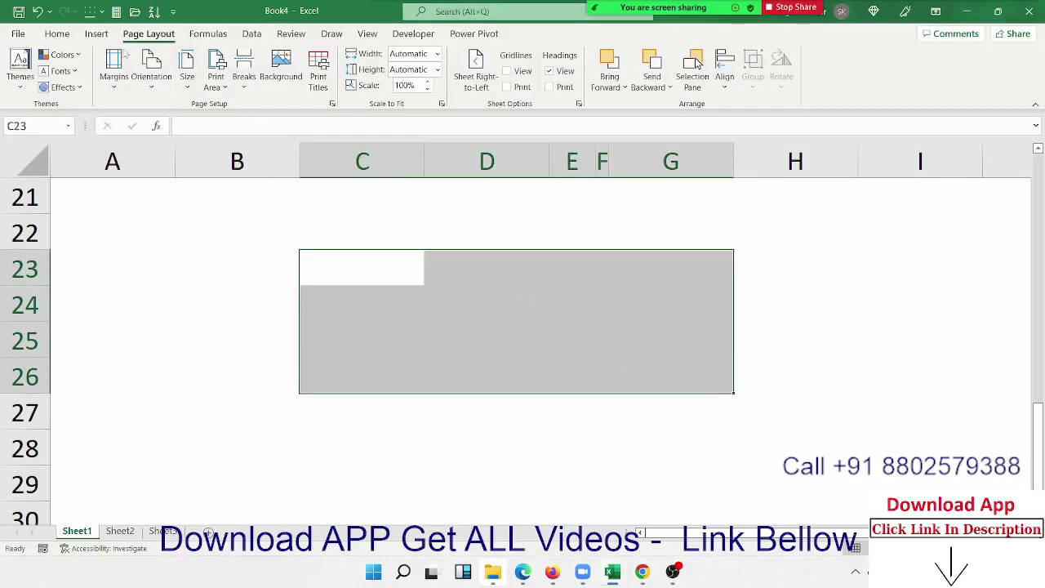
{"action": "left_click", "coordinate": [57, 33]}
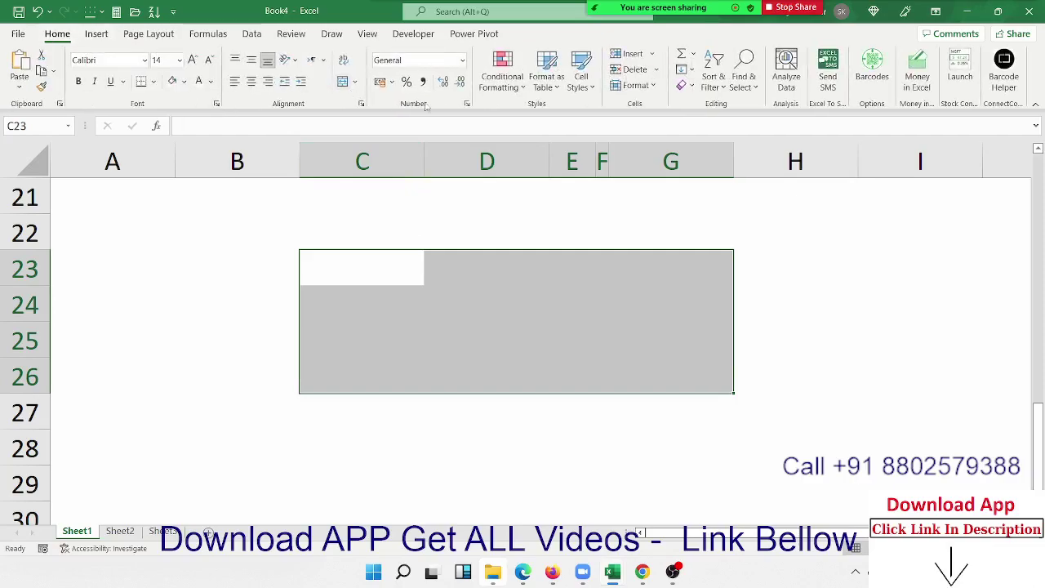
{"action": "left_click", "coordinate": [353, 81]}
{"action": "left_click", "coordinate": [353, 82]}
{"action": "left_click", "coordinate": [342, 81]}
Attempt pasting the paragraph into the merged cell and dismiss the paste-size and merged-cell warnings.
{"action": "left_click", "coordinate": [187, 336]}
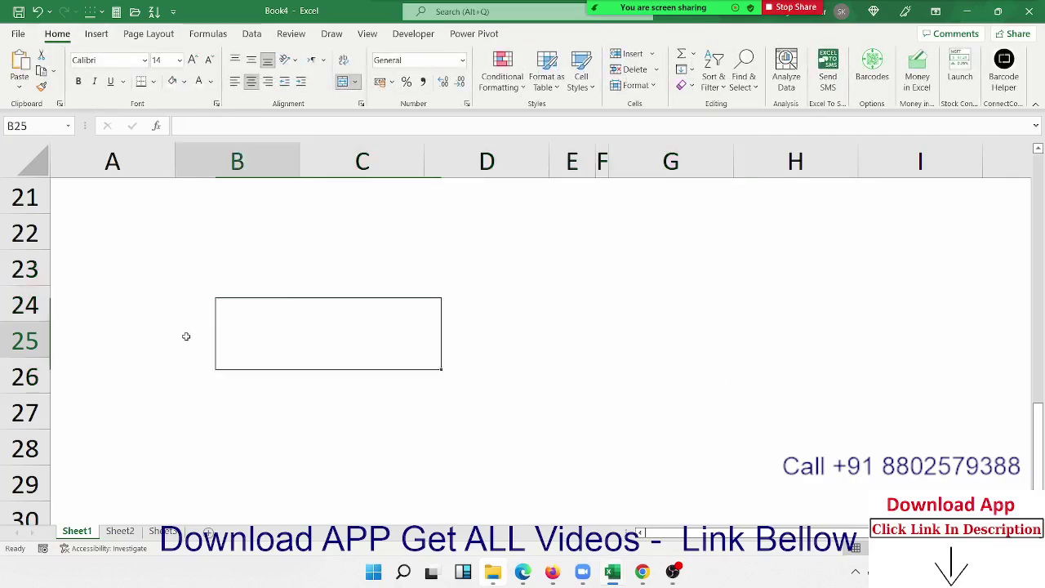
{"action": "left_click", "coordinate": [412, 343]}
{"action": "key", "text": "ctrl+v"}
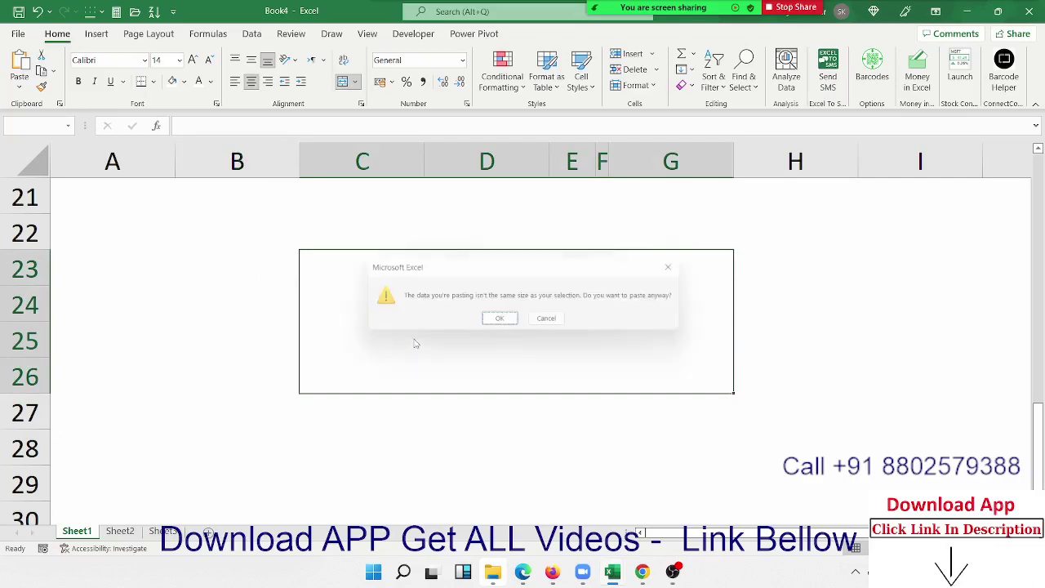
{"action": "left_click", "coordinate": [501, 321]}
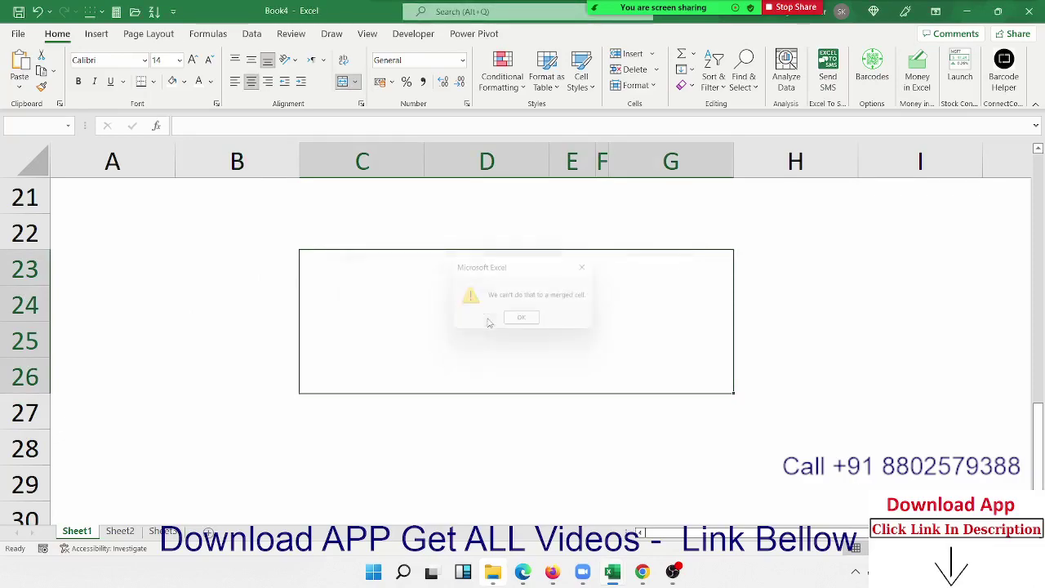
{"action": "left_click", "coordinate": [527, 322]}
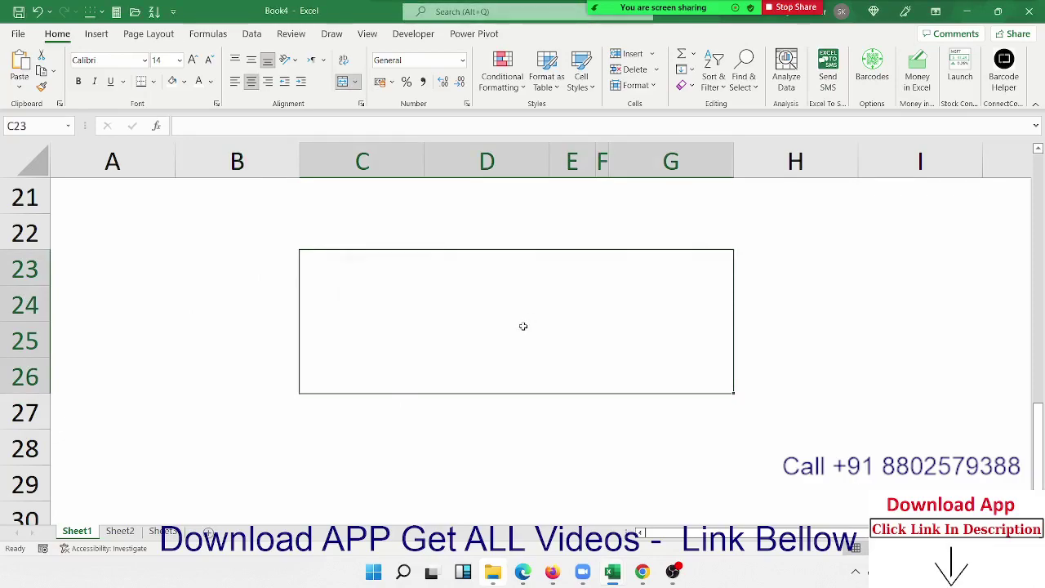
{"action": "left_click", "coordinate": [250, 389]}
{"action": "left_click", "coordinate": [457, 343]}
Paste the webinar paragraph into merged cell C23:G26, wrap the text, and shrink it to size 12.
{"action": "double_click", "coordinate": [457, 343]}
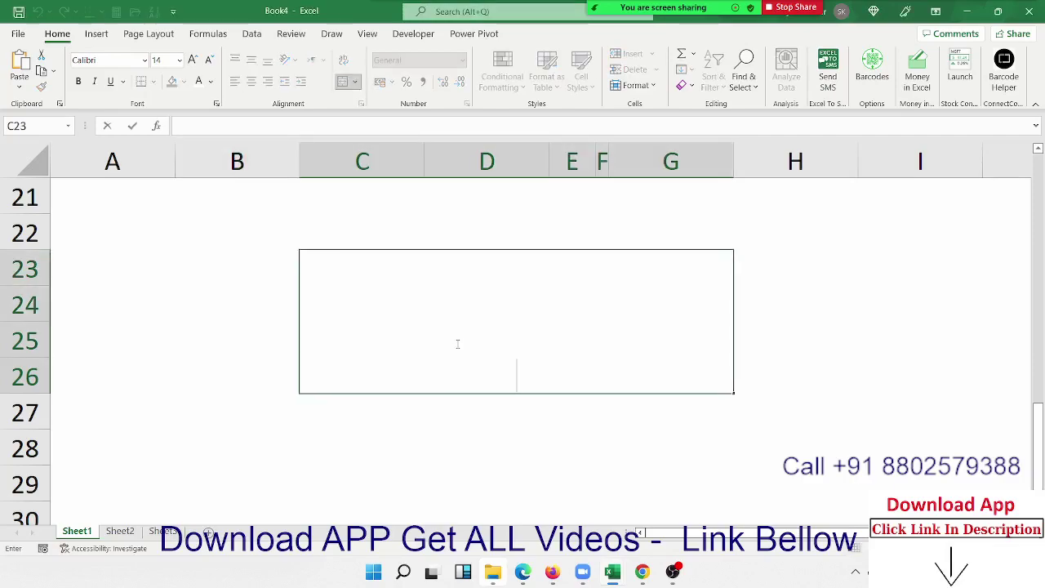
{"action": "key", "text": "ctrl+v"}
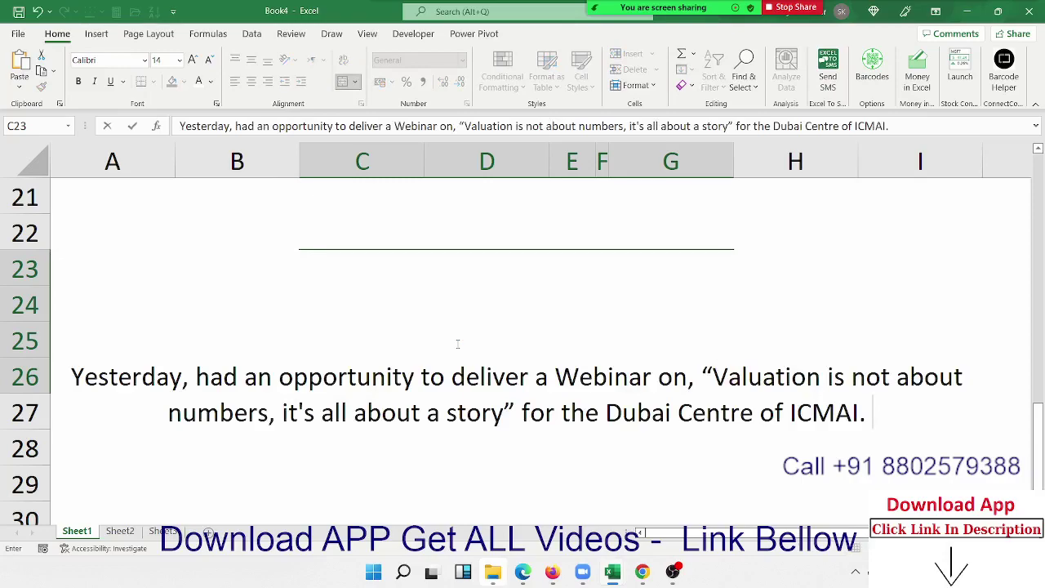
{"action": "key", "text": "Return"}
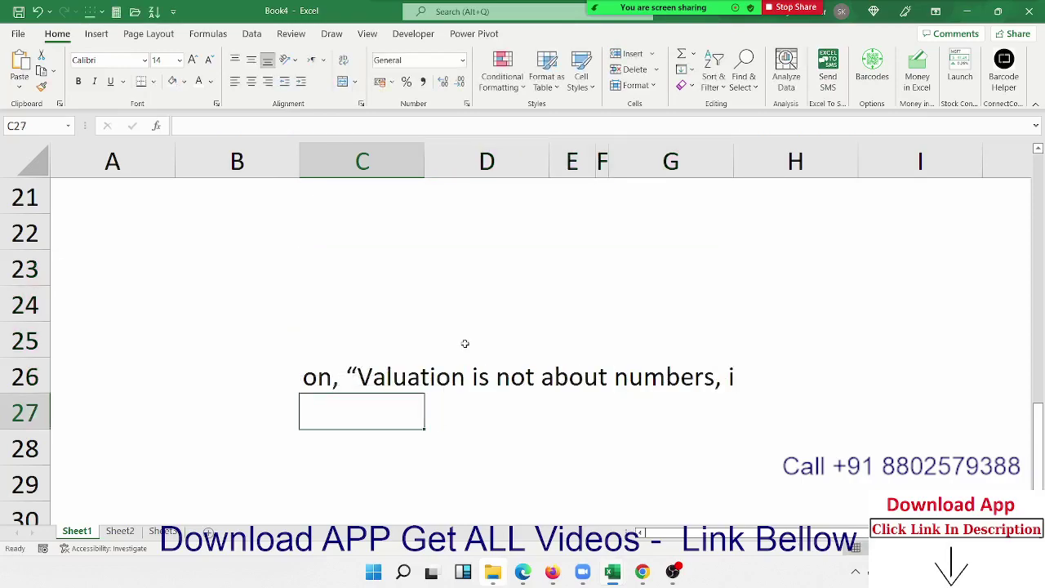
{"action": "left_click", "coordinate": [465, 343]}
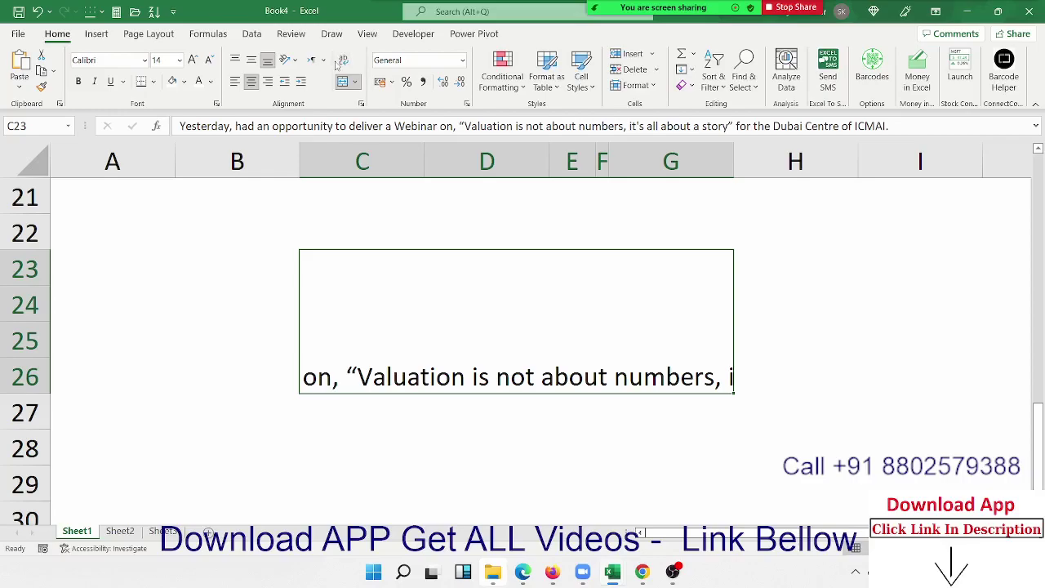
{"action": "left_click", "coordinate": [343, 60]}
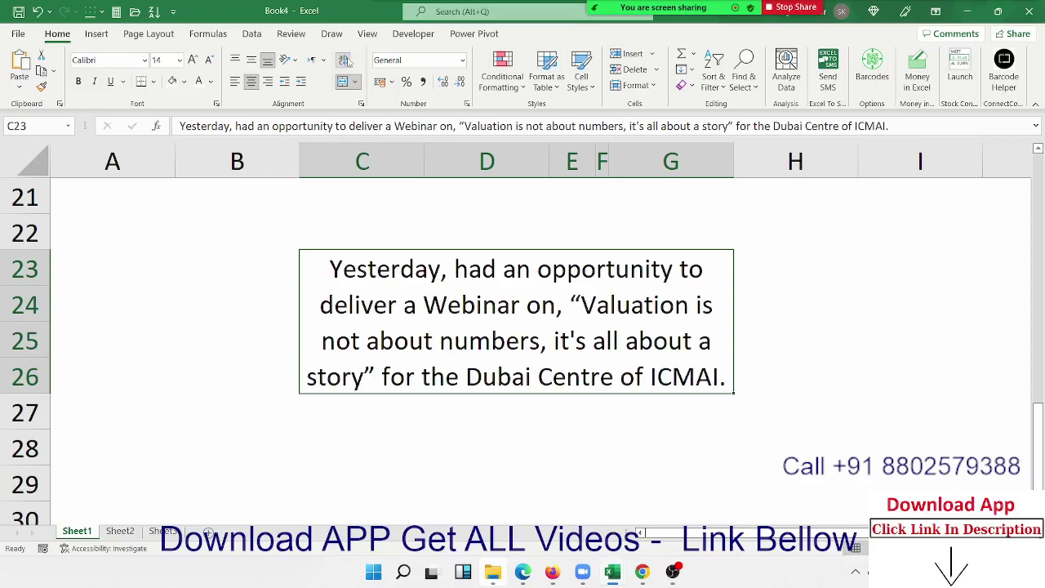
{"action": "left_click", "coordinate": [209, 62]}
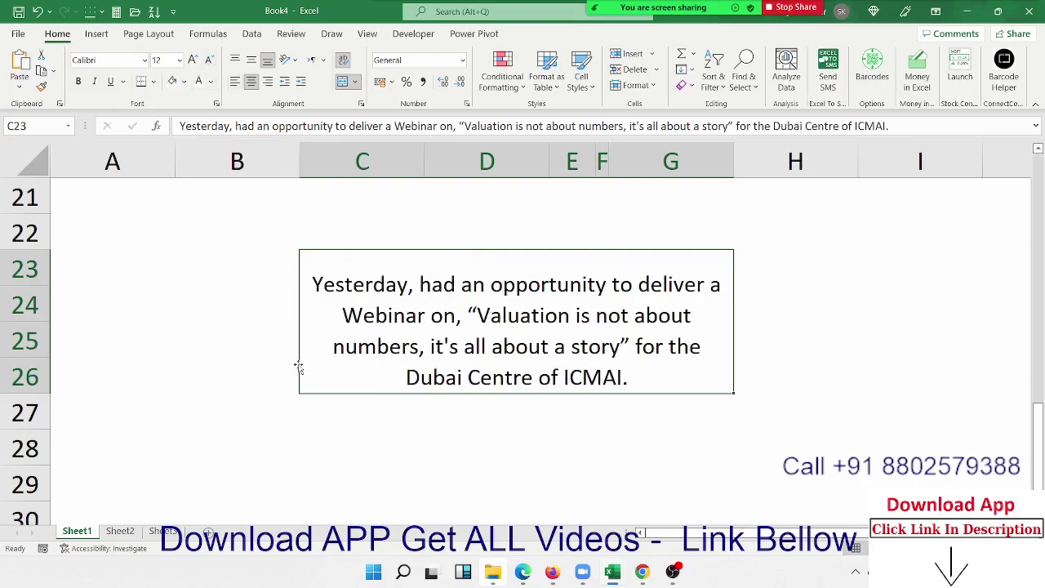
Reselect the paragraph cell and highlight the word Valuation while editing.
{"action": "left_click", "coordinate": [196, 361]}
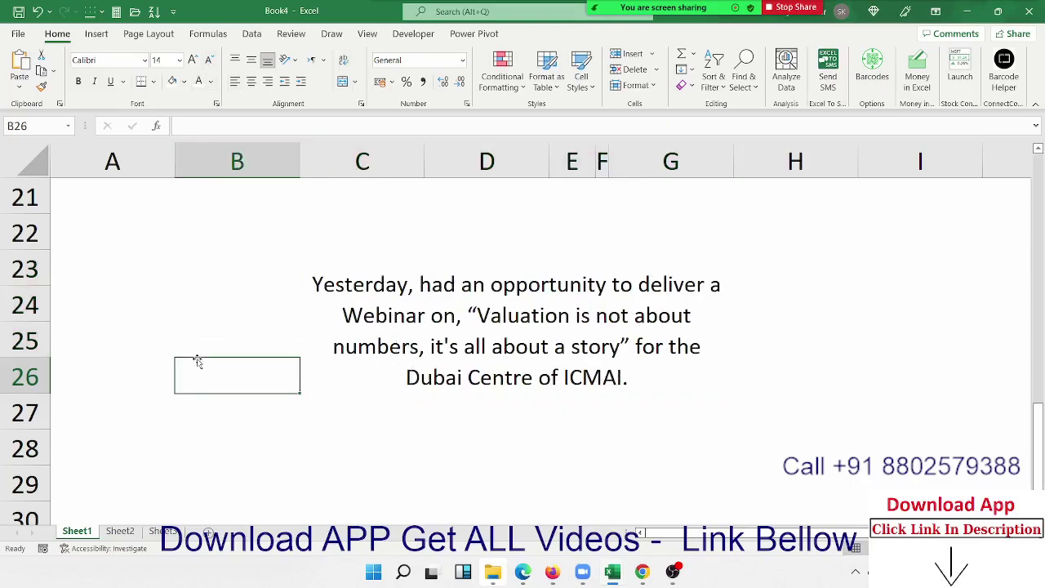
{"action": "left_click", "coordinate": [462, 354]}
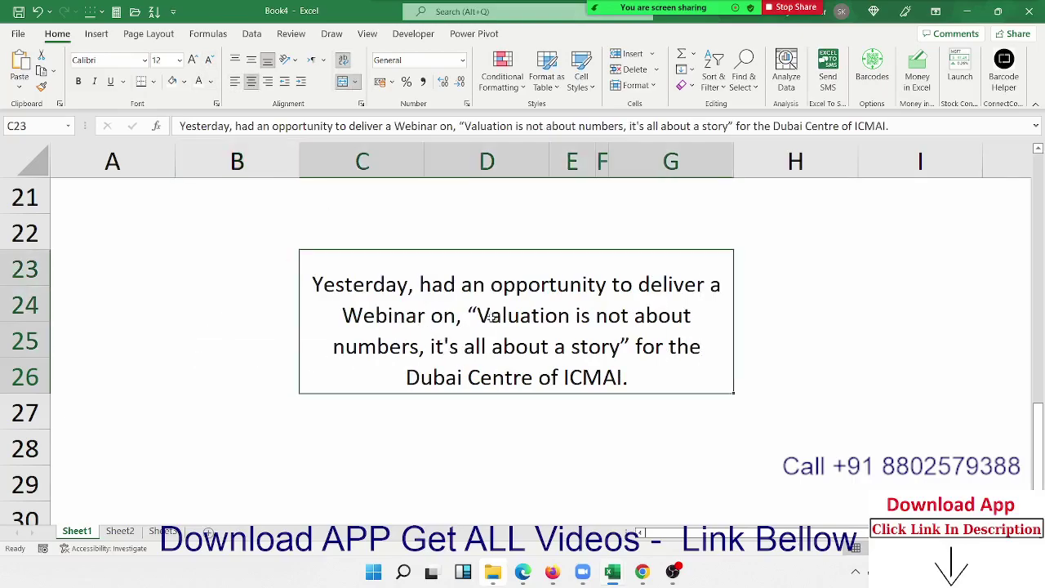
{"action": "double_click", "coordinate": [487, 317]}
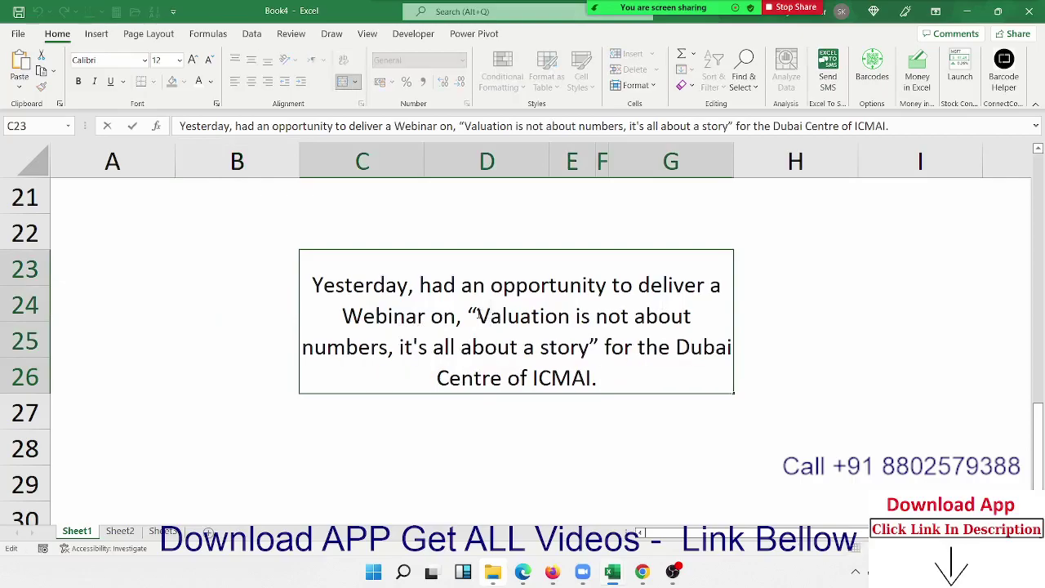
{"action": "left_click_drag", "start_coordinate": [478, 317], "coordinate": [570, 309]}
{"action": "key", "text": "Return"}
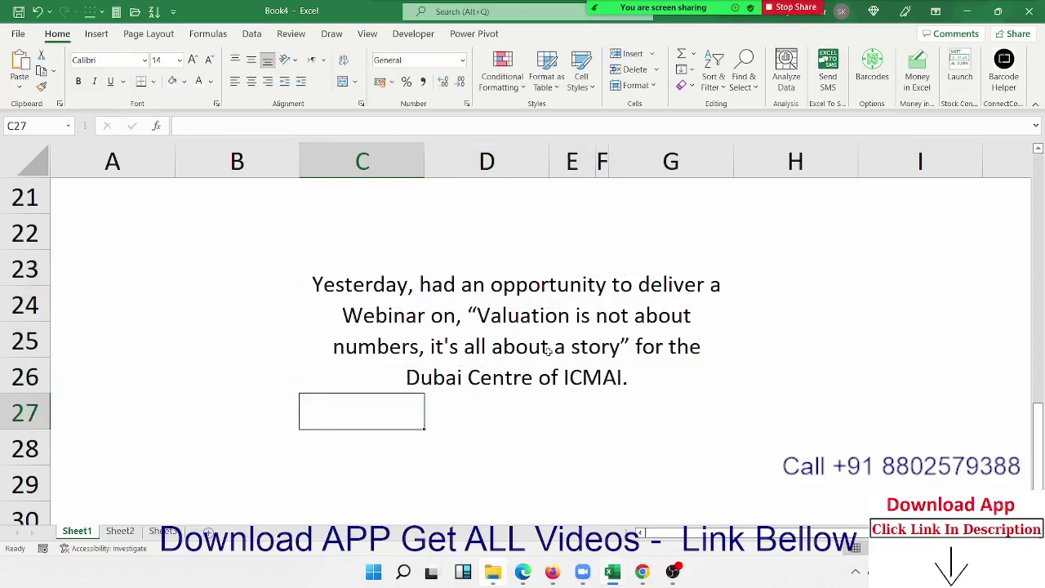
Format the word Valuation as red strikethrough text through the Font dialog.
{"action": "left_click", "coordinate": [493, 325]}
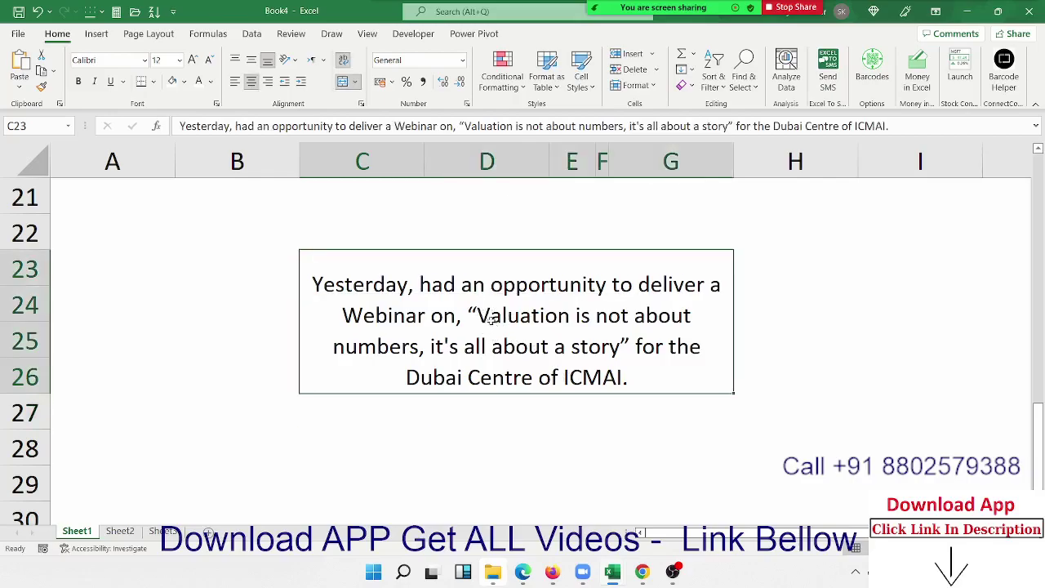
{"action": "double_click", "coordinate": [480, 316]}
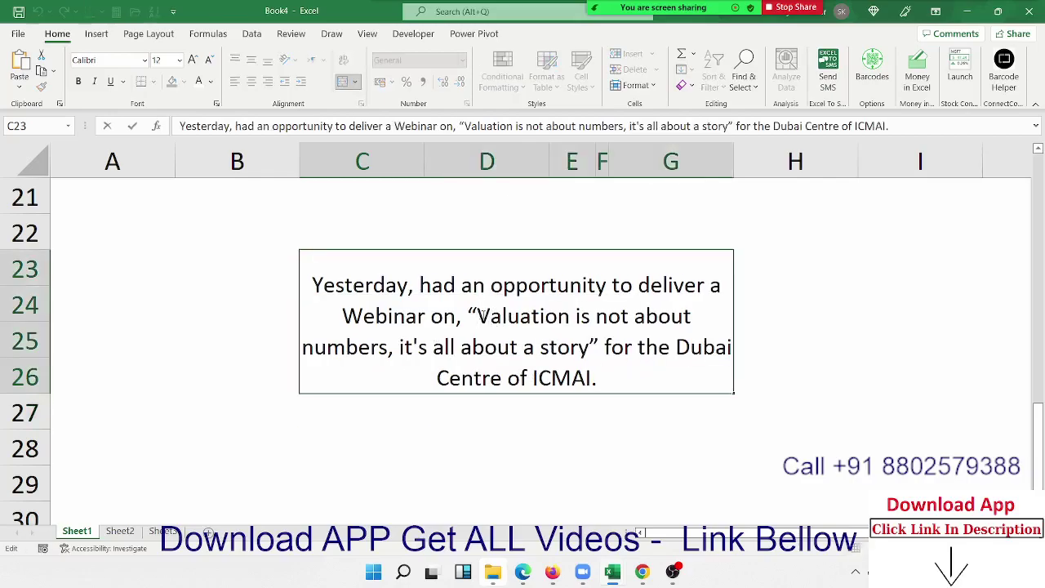
{"action": "left_click_drag", "start_coordinate": [480, 316], "coordinate": [562, 307]}
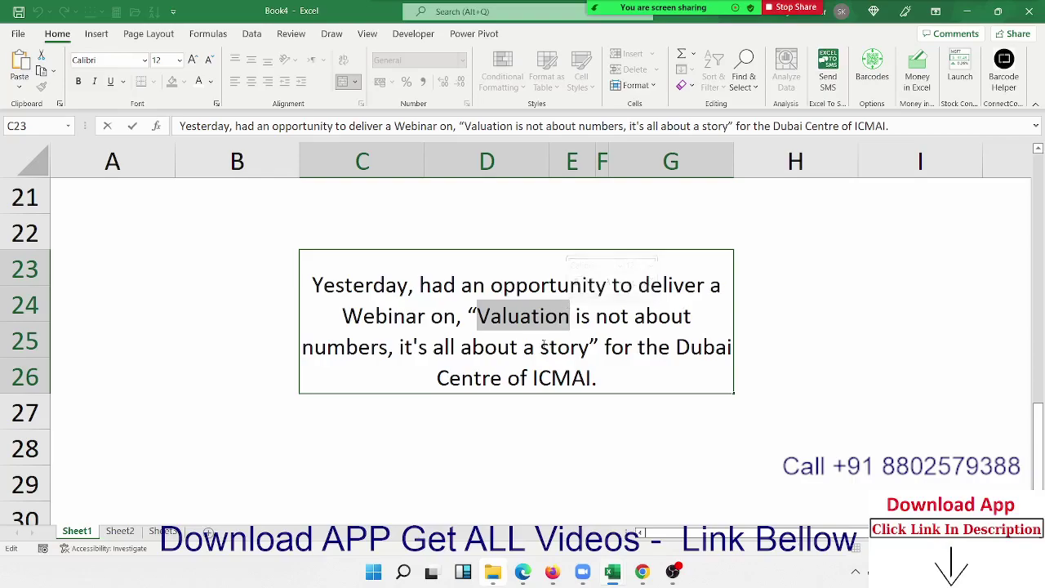
{"action": "left_click", "coordinate": [216, 105]}
{"action": "left_click", "coordinate": [144, 321]}
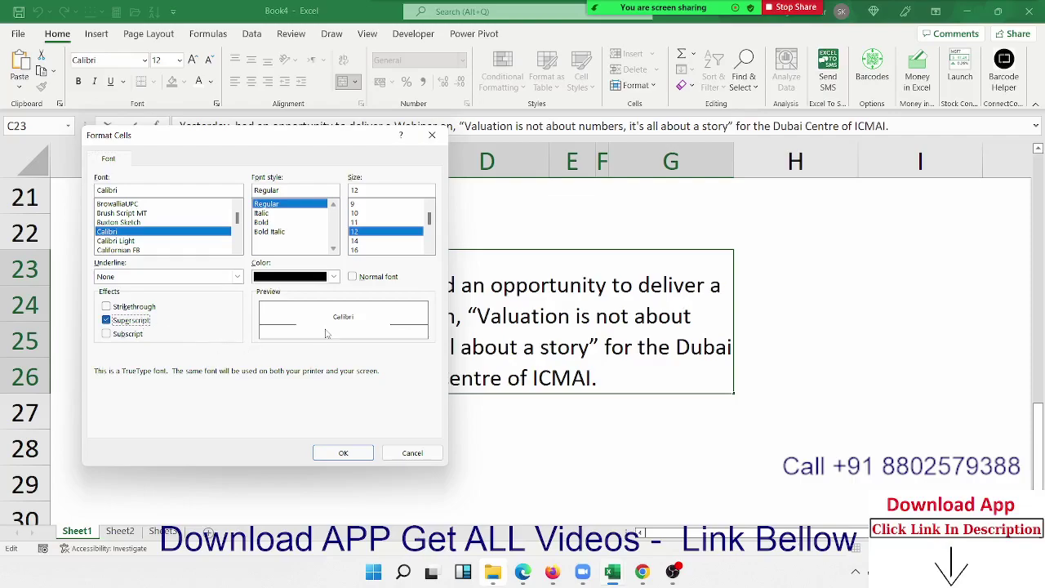
{"action": "left_click", "coordinate": [130, 307]}
{"action": "left_click", "coordinate": [133, 320]}
{"action": "left_click", "coordinate": [334, 277]}
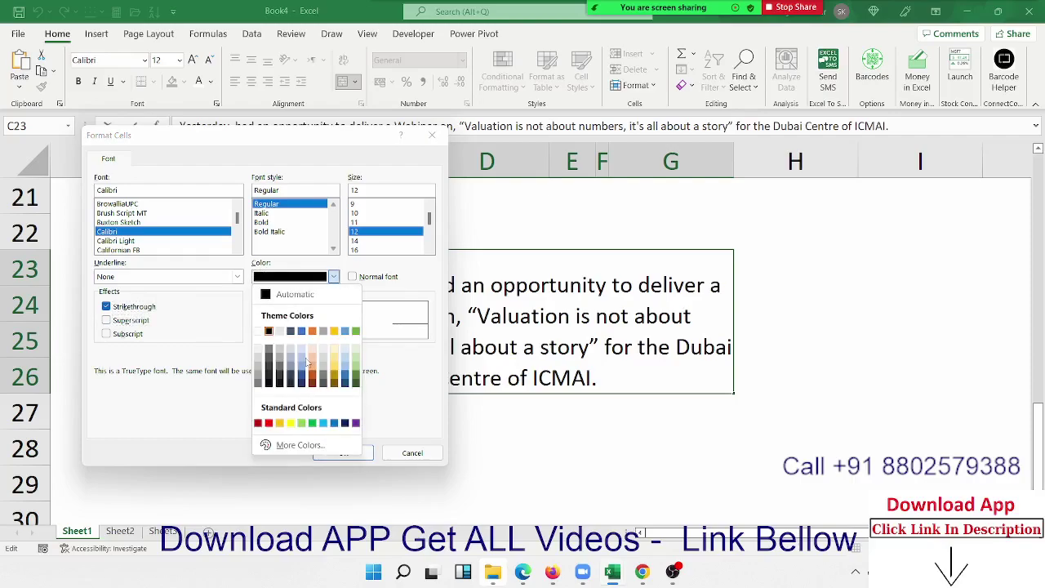
{"action": "left_click", "coordinate": [271, 423]}
{"action": "left_click", "coordinate": [326, 453]}
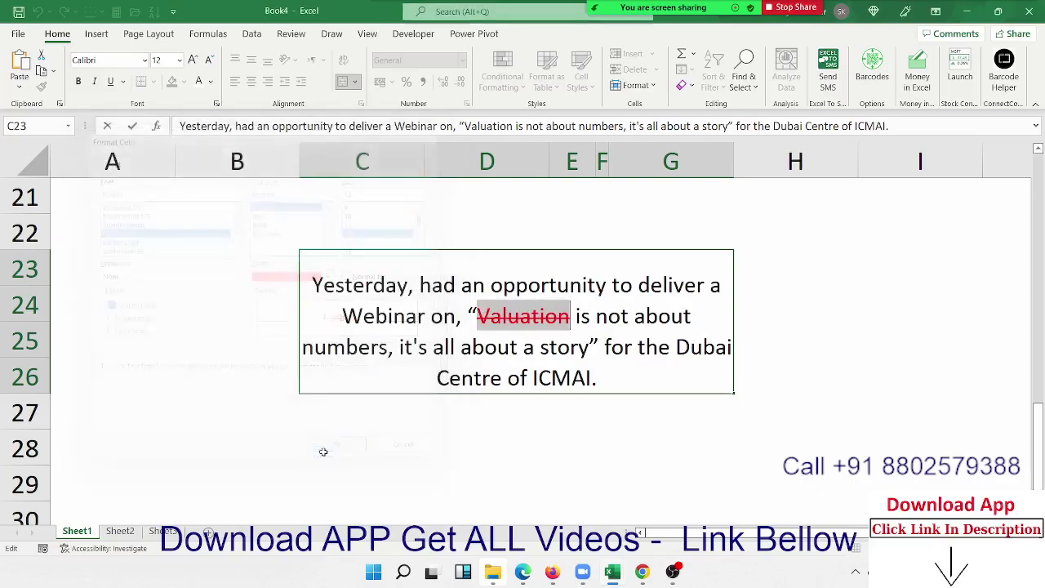
Commit the formatted paragraph, scroll back to the top, and select cell C1.
{"action": "left_click", "coordinate": [324, 450]}
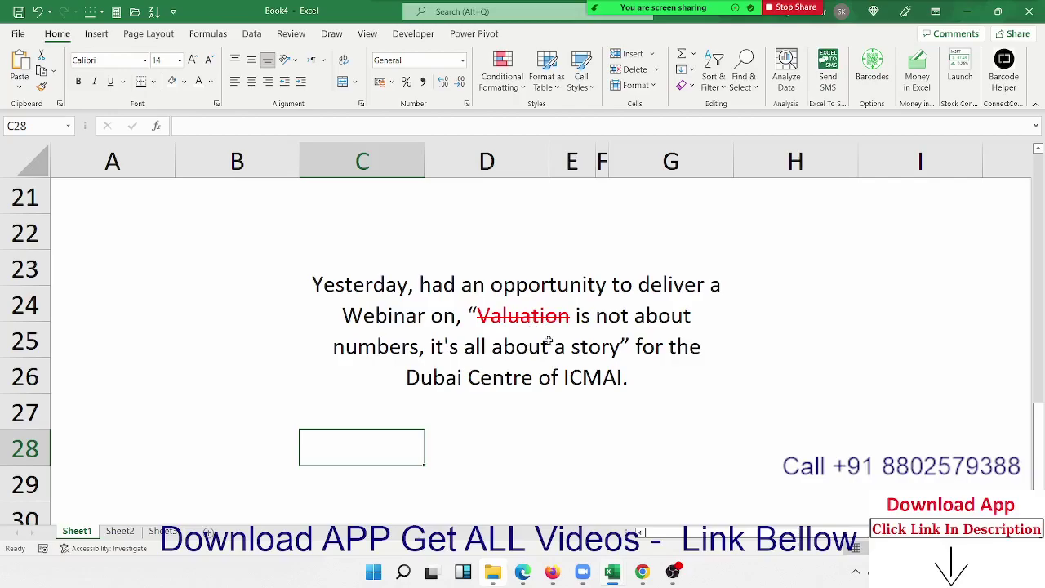
{"action": "scroll", "coordinate": [548, 342], "scroll_direction": "up", "scroll_amount": 3}
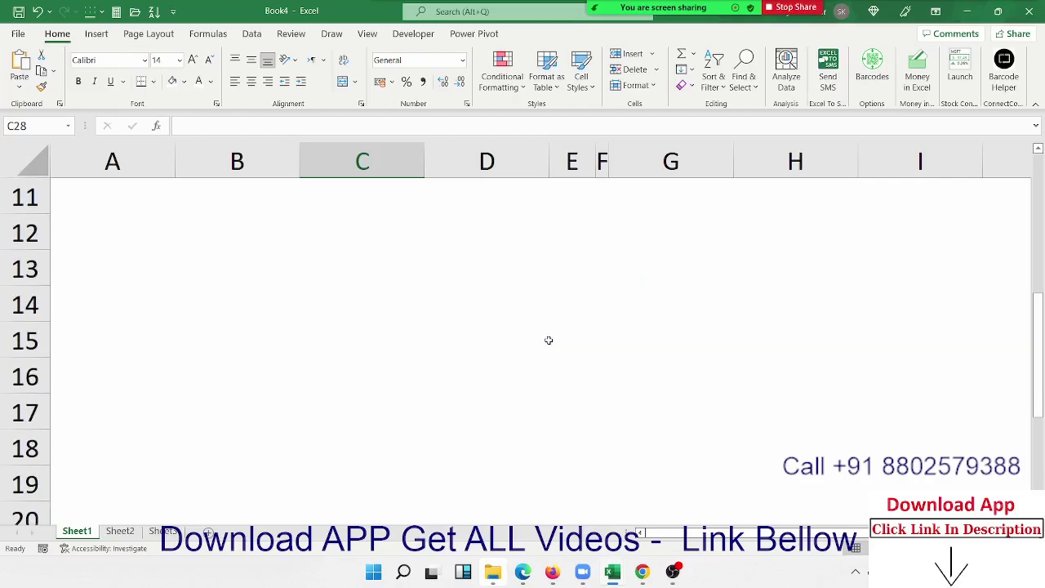
{"action": "scroll", "coordinate": [549, 341], "scroll_direction": "down", "scroll_amount": 2}
{"action": "scroll", "coordinate": [549, 341], "scroll_direction": "down", "scroll_amount": 1}
{"action": "scroll", "coordinate": [548, 341], "scroll_direction": "up", "scroll_amount": 6}
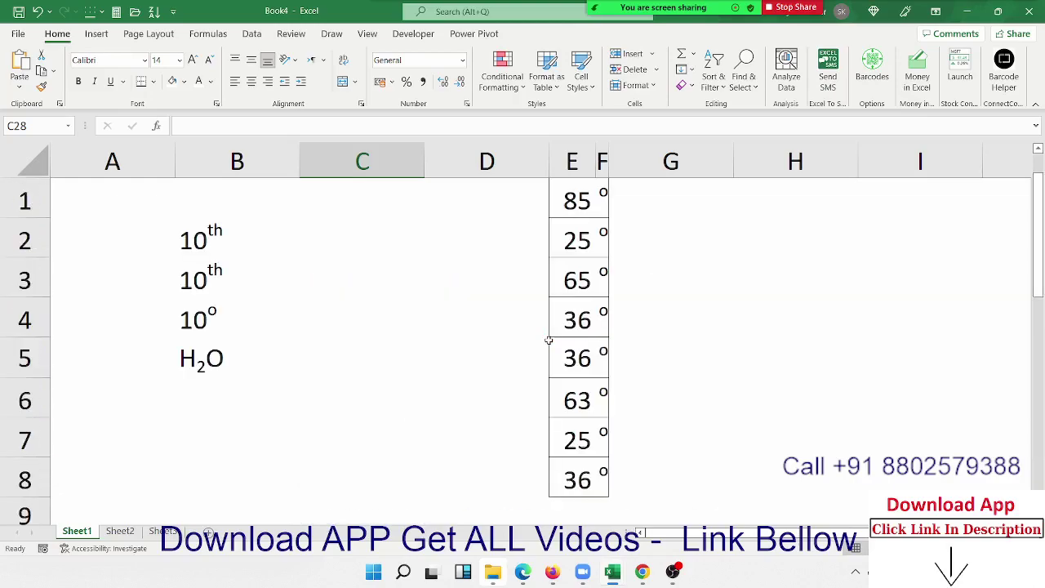
{"action": "left_click", "coordinate": [375, 201]}
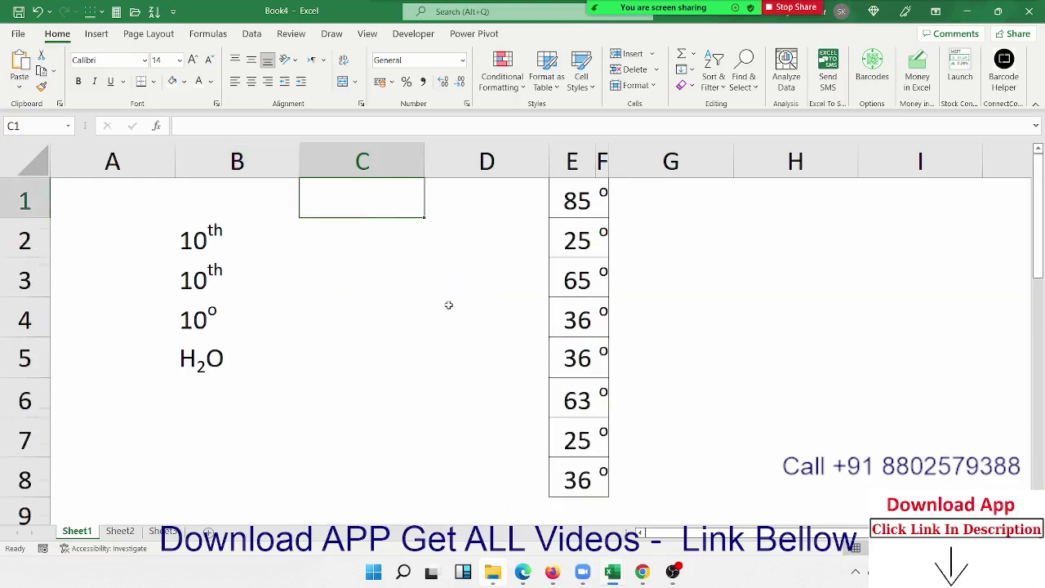
{"action": "scroll", "coordinate": [448, 305], "scroll_direction": "down", "scroll_amount": 6}
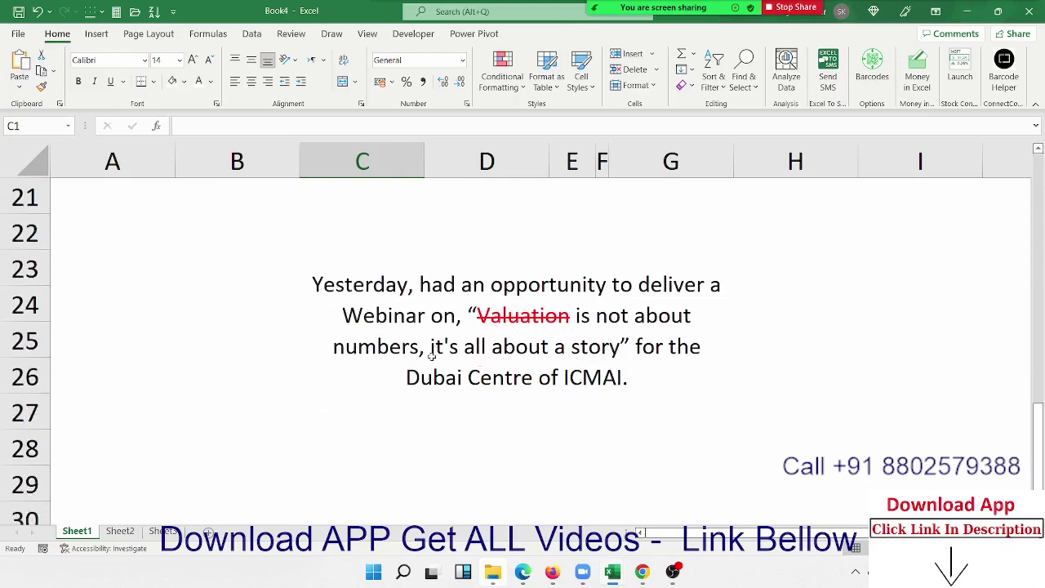
{"action": "scroll", "coordinate": [430, 356], "scroll_direction": "up", "scroll_amount": 6}
Enter 85, 25, 663, 65, 236, 36, 63 and 32 down C1:C8.
{"action": "type", "text": "85"}
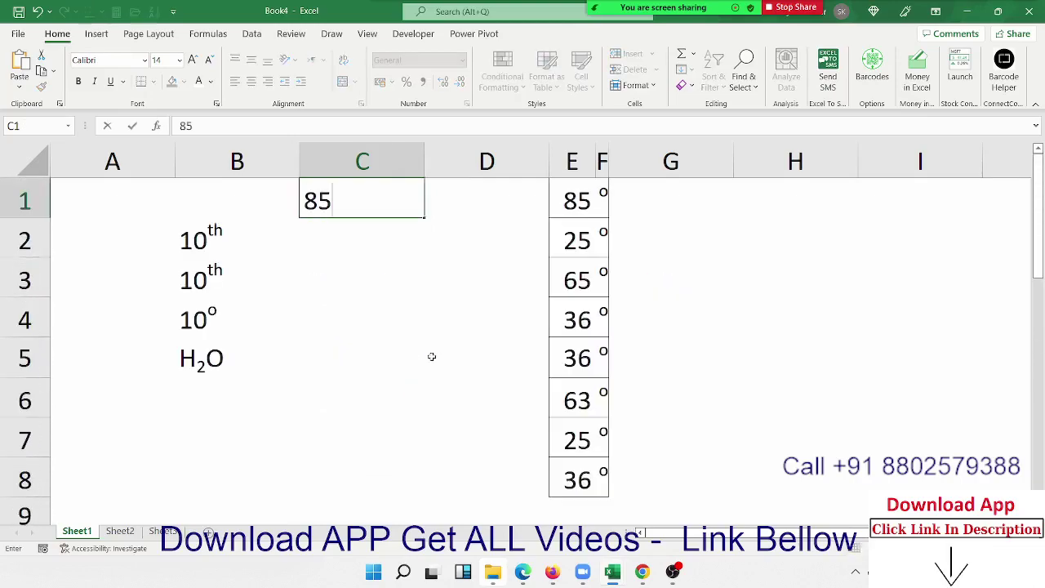
{"action": "key", "text": "Return"}
{"action": "type", "text": "25"}
{"action": "key", "text": "Return"}
{"action": "type", "text": "663"}
{"action": "key", "text": "Return"}
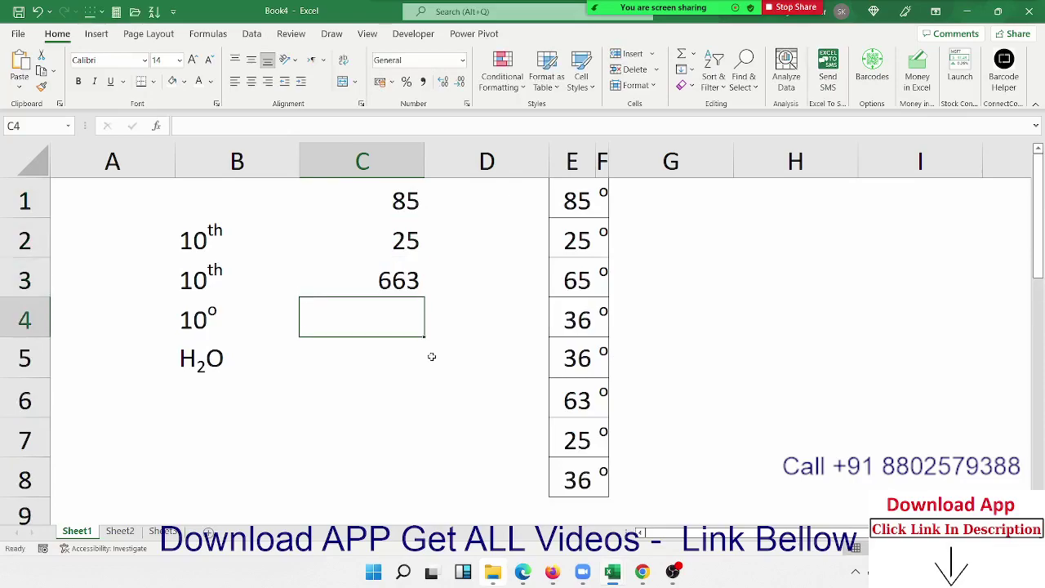
{"action": "type", "text": "65"}
{"action": "key", "text": "Return"}
{"action": "type", "text": "236"}
{"action": "key", "text": "Return"}
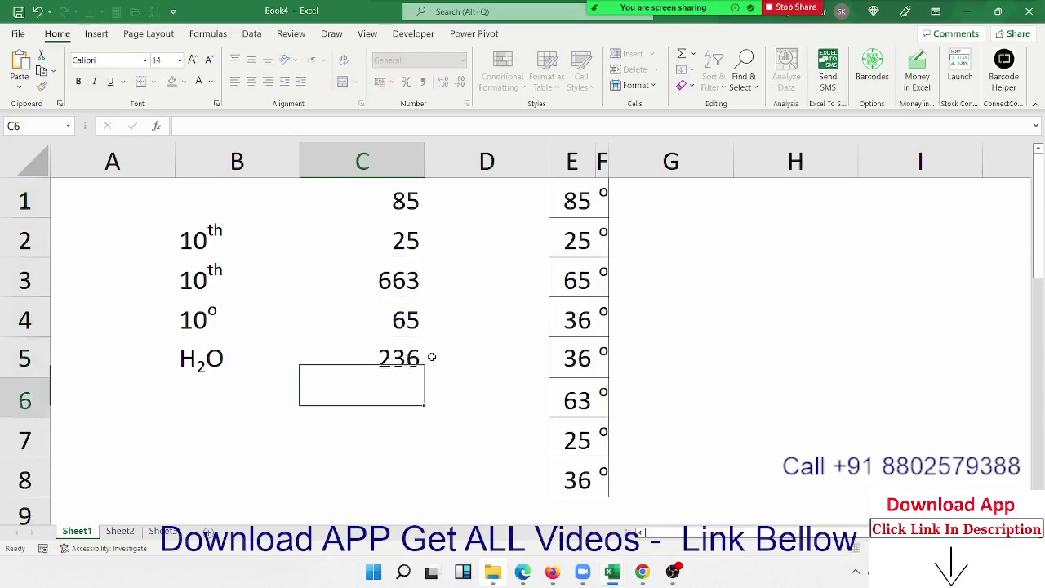
{"action": "type", "text": "36"}
{"action": "key", "text": "Return"}
{"action": "type", "text": "63"}
{"action": "key", "text": "Return"}
{"action": "type", "text": "3"}
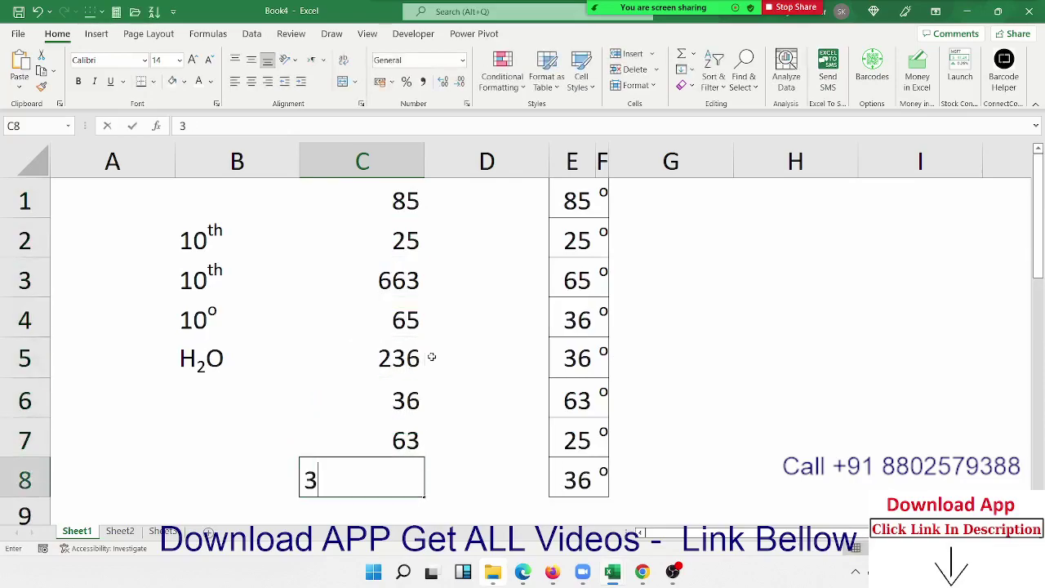
{"action": "type", "text": "2"}
{"action": "key", "text": "Return"}
Fix the typos so C3 reads 63 and C5 reads 36.
{"action": "left_click", "coordinate": [397, 326]}
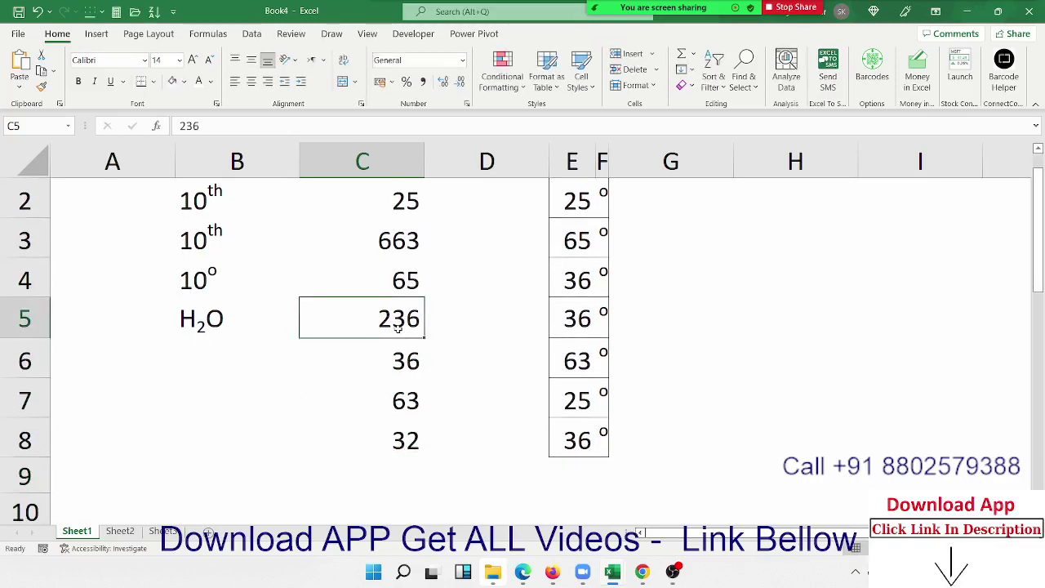
{"action": "double_click", "coordinate": [394, 239]}
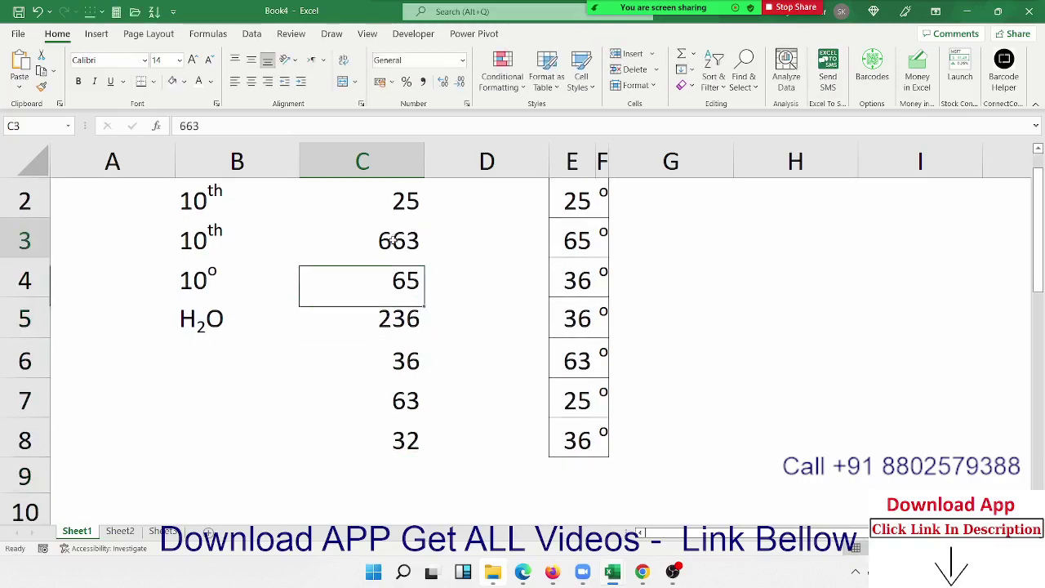
{"action": "key", "text": "BackSpace"}
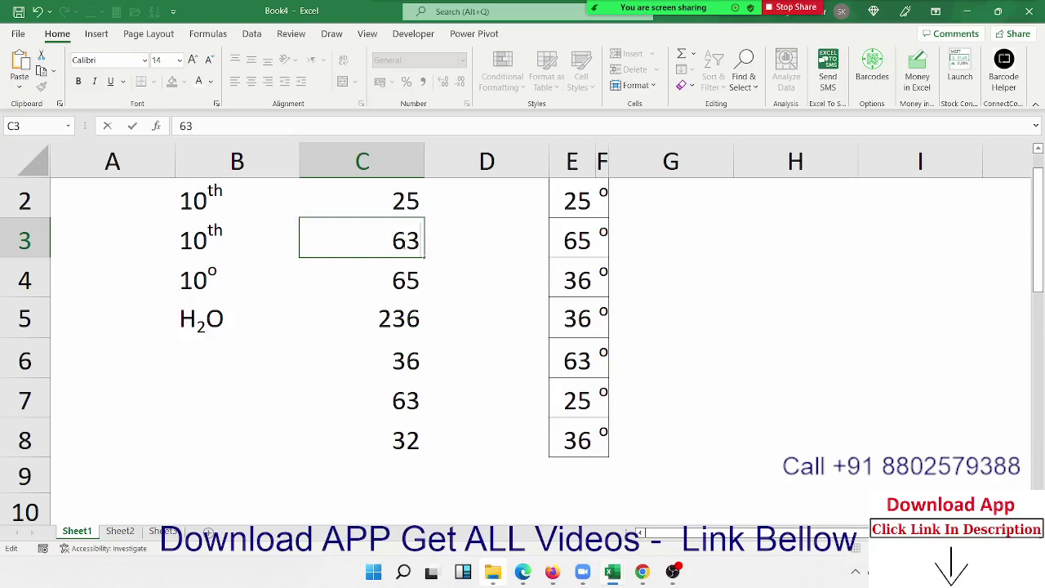
{"action": "key", "text": "Return"}
{"action": "key", "text": "Down"}
{"action": "key", "text": "Down"}
{"action": "key", "text": "Up"}
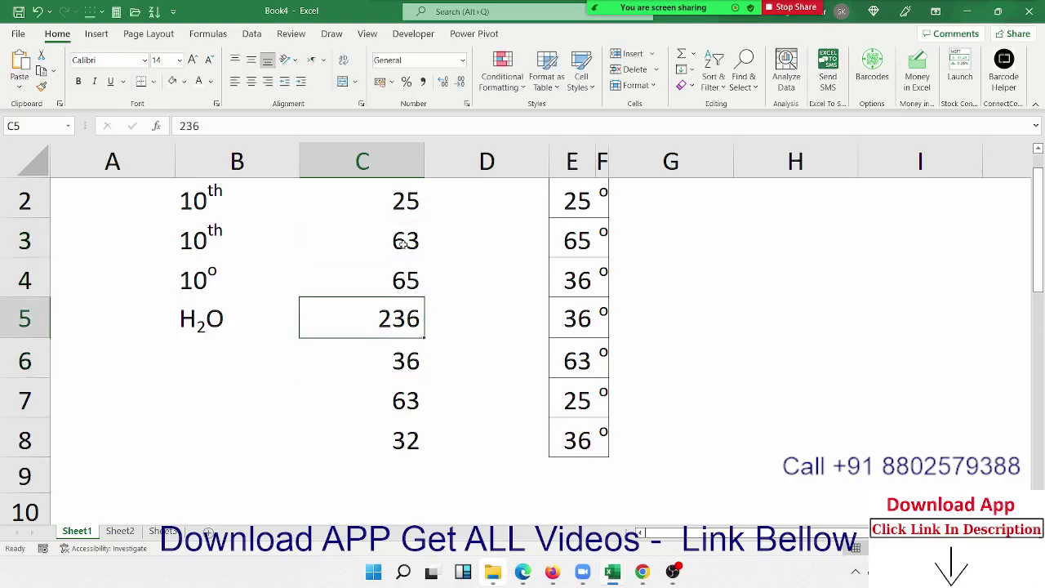
{"action": "double_click", "coordinate": [393, 316]}
{"action": "key", "text": "BackSpace"}
{"action": "key", "text": "Return"}
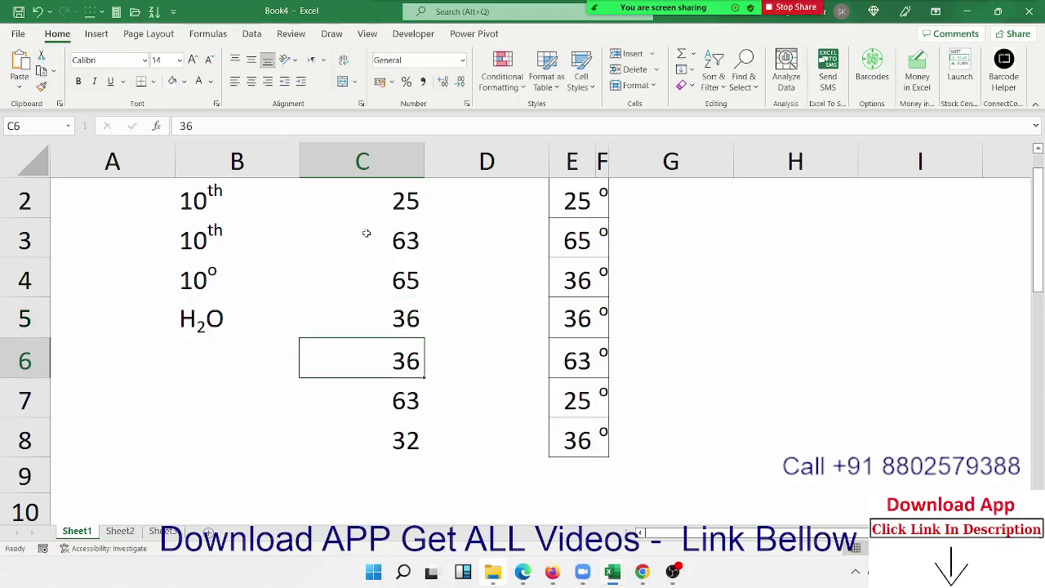
Narrow column C to just fit its two-digit numbers.
{"action": "left_click_drag", "start_coordinate": [429, 174], "coordinate": [340, 174]}
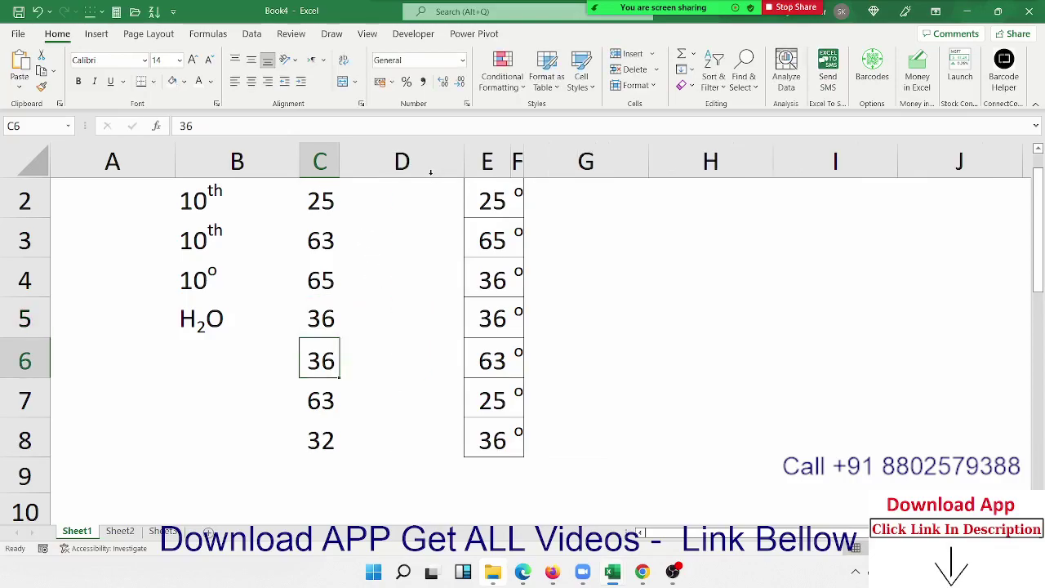
{"action": "left_click", "coordinate": [321, 239]}
{"action": "left_click", "coordinate": [368, 263]}
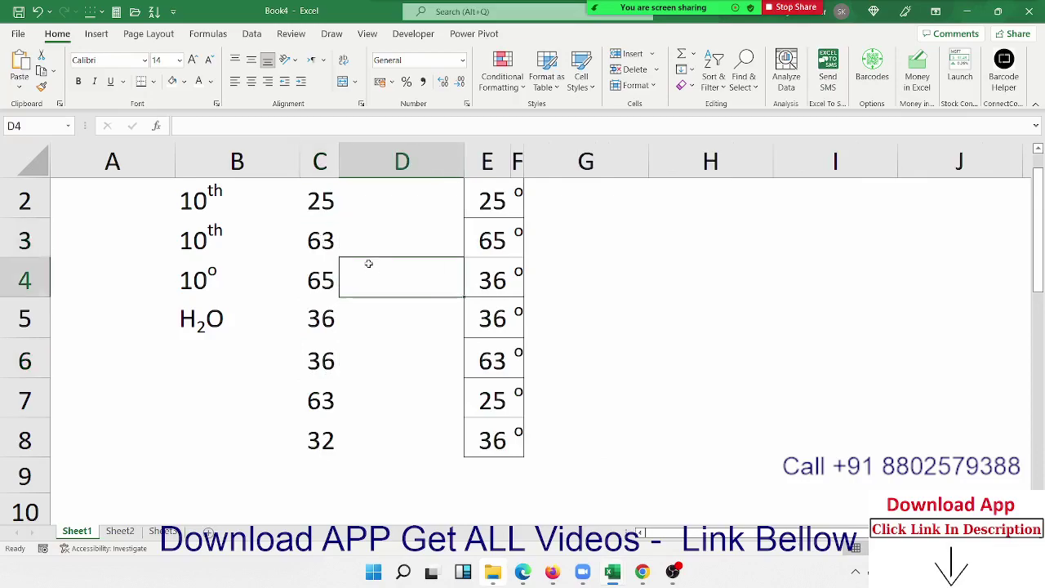
Try strikethrough on the 25 in C2, then undo it.
{"action": "left_click", "coordinate": [315, 200]}
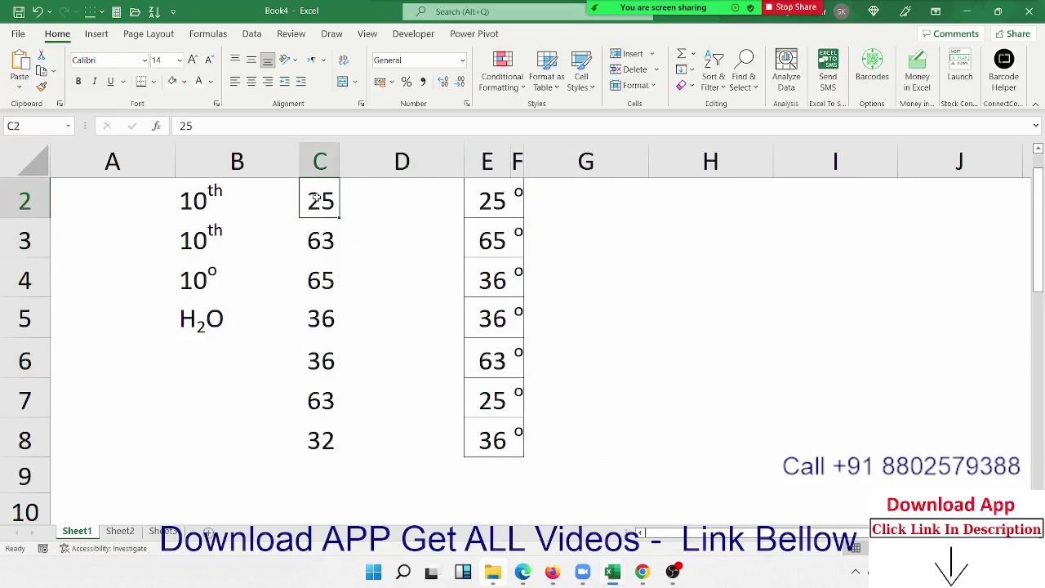
{"action": "left_click", "coordinate": [216, 104]}
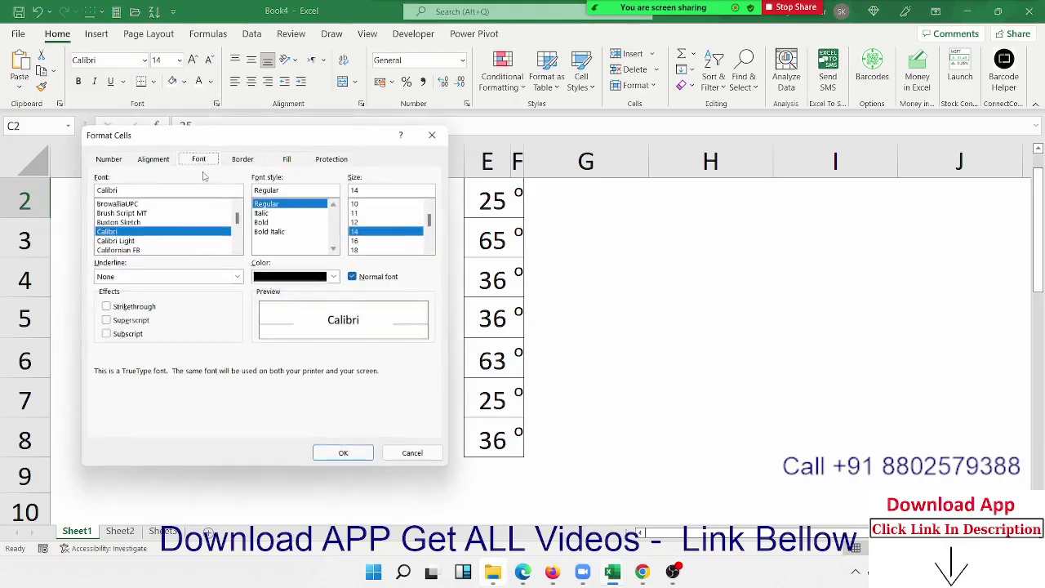
{"action": "left_click", "coordinate": [139, 307]}
{"action": "left_click", "coordinate": [343, 452]}
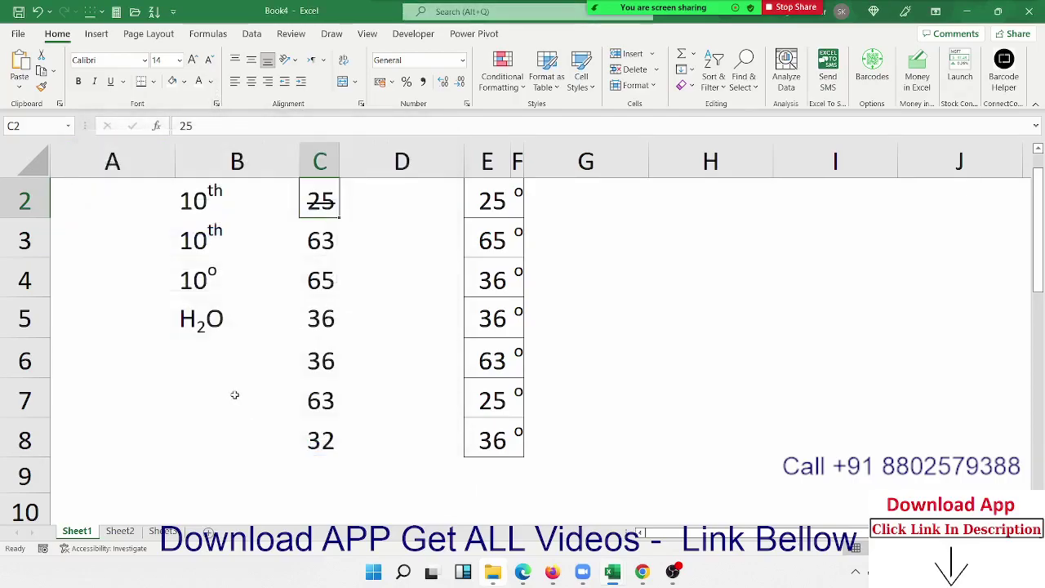
{"action": "left_click", "coordinate": [233, 398]}
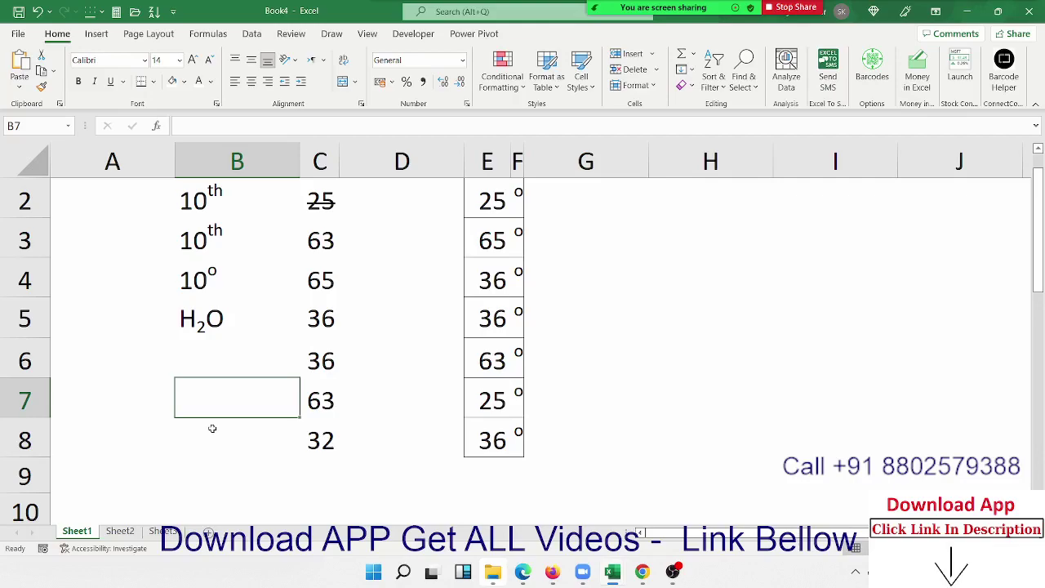
{"action": "key", "text": "ctrl+z"}
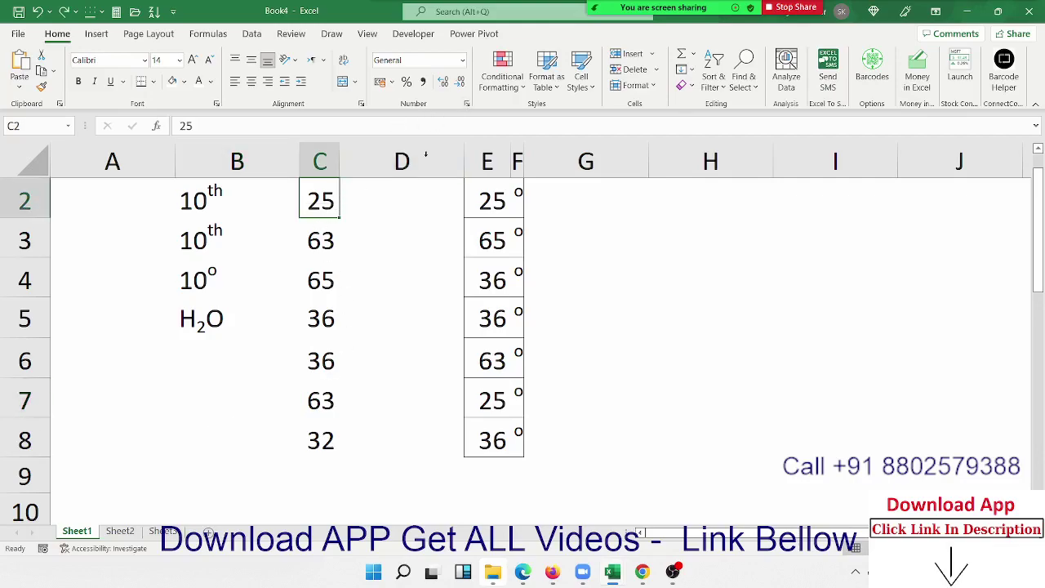
Give C2 a red diagonal X border using both diagonal lines.
{"action": "left_click", "coordinate": [467, 103]}
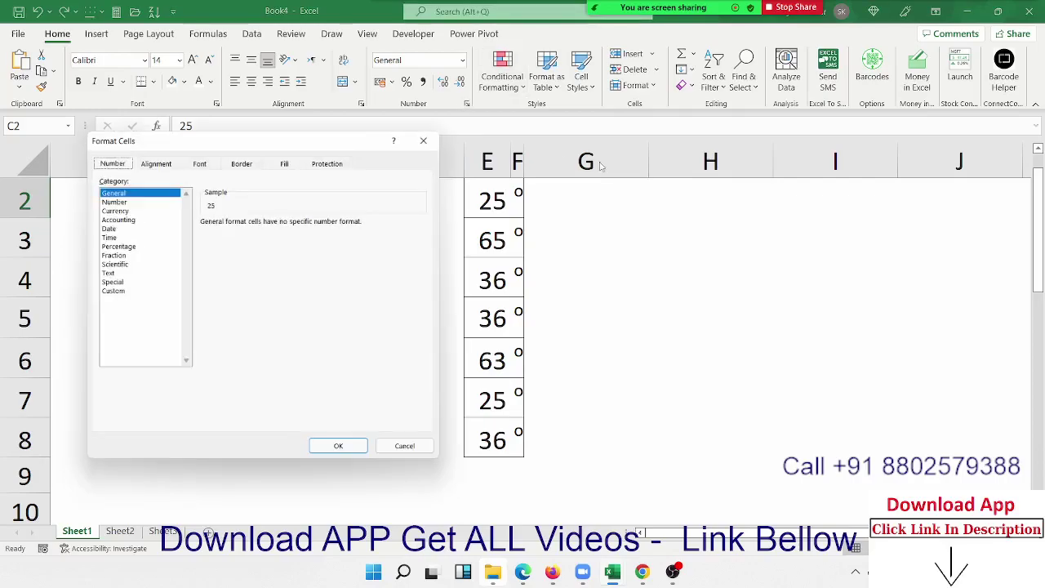
{"action": "left_click", "coordinate": [243, 158]}
{"action": "left_click_drag", "start_coordinate": [262, 128], "coordinate": [794, 100]}
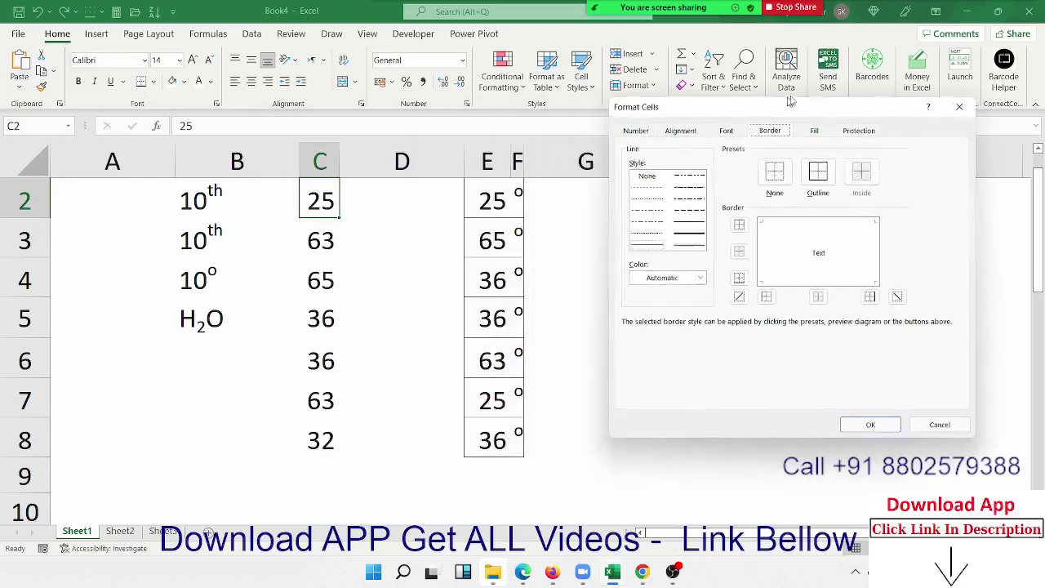
{"action": "left_click", "coordinate": [662, 278]}
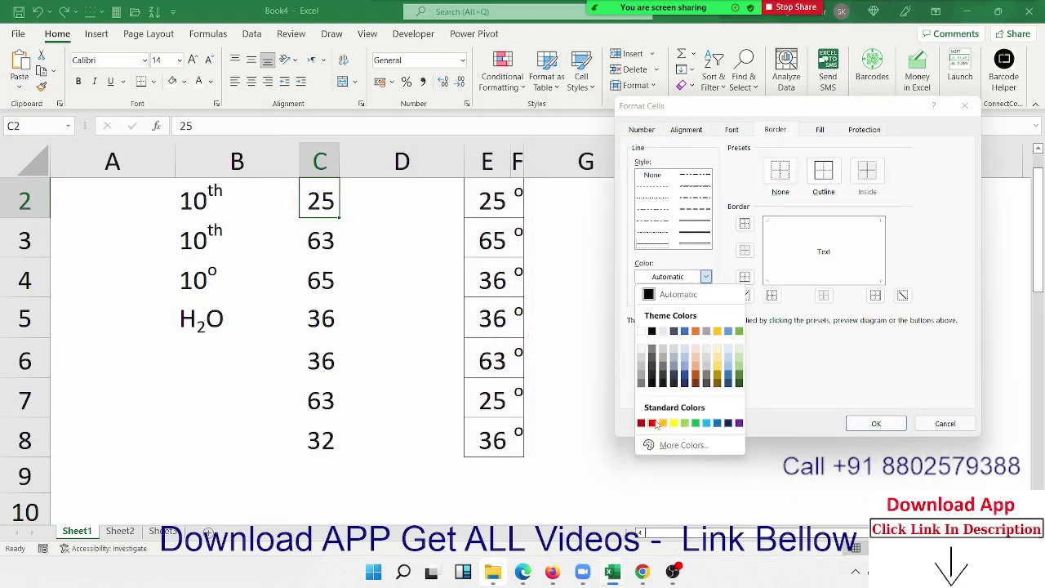
{"action": "left_click", "coordinate": [651, 422]}
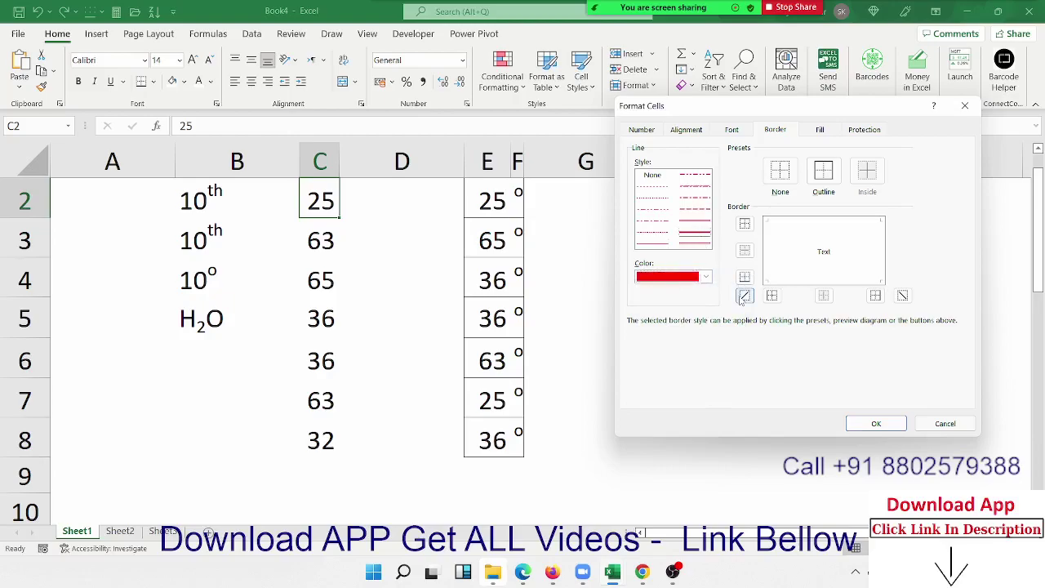
{"action": "left_click", "coordinate": [744, 295]}
{"action": "left_click", "coordinate": [903, 295]}
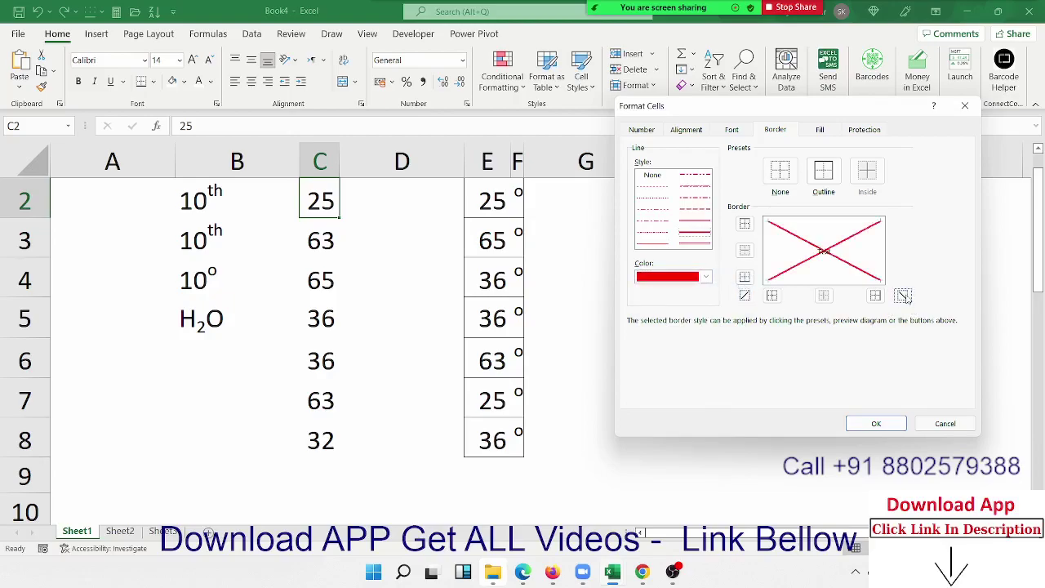
{"action": "left_click", "coordinate": [876, 425]}
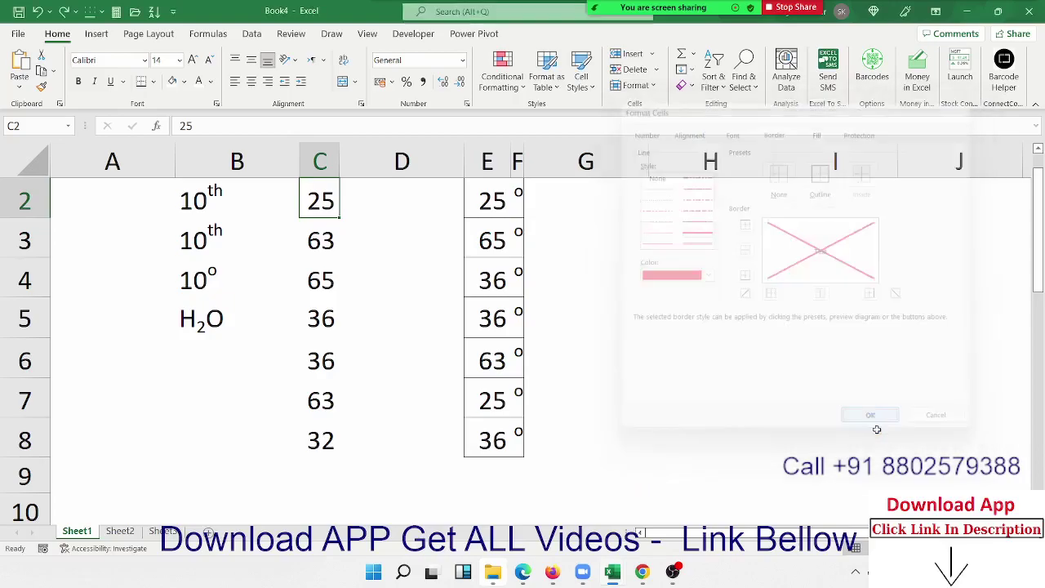
Repeat the red X border on C4, C6 and C8 with F4.
{"action": "left_click", "coordinate": [424, 254]}
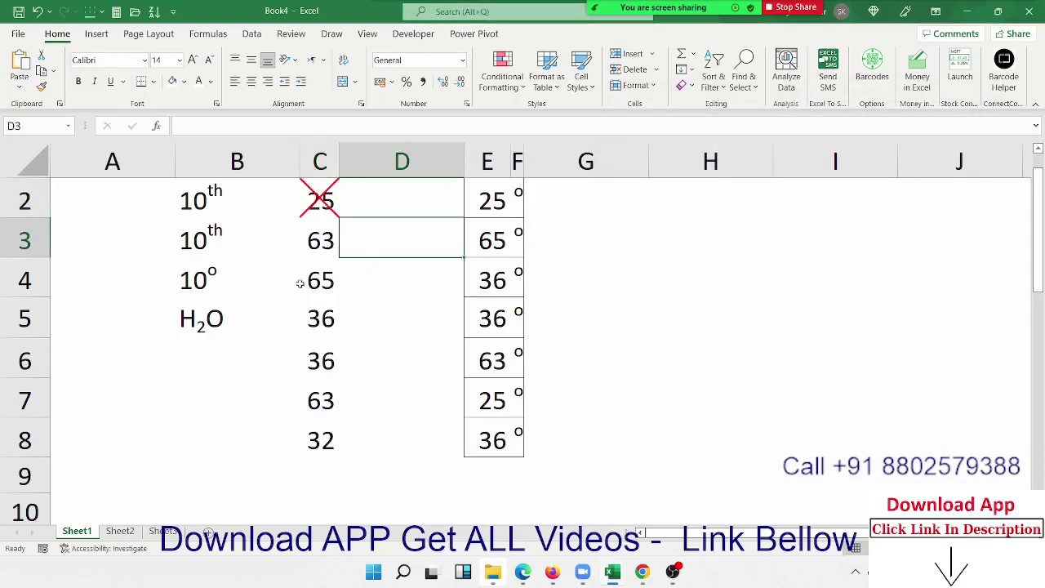
{"action": "left_click", "coordinate": [302, 280]}
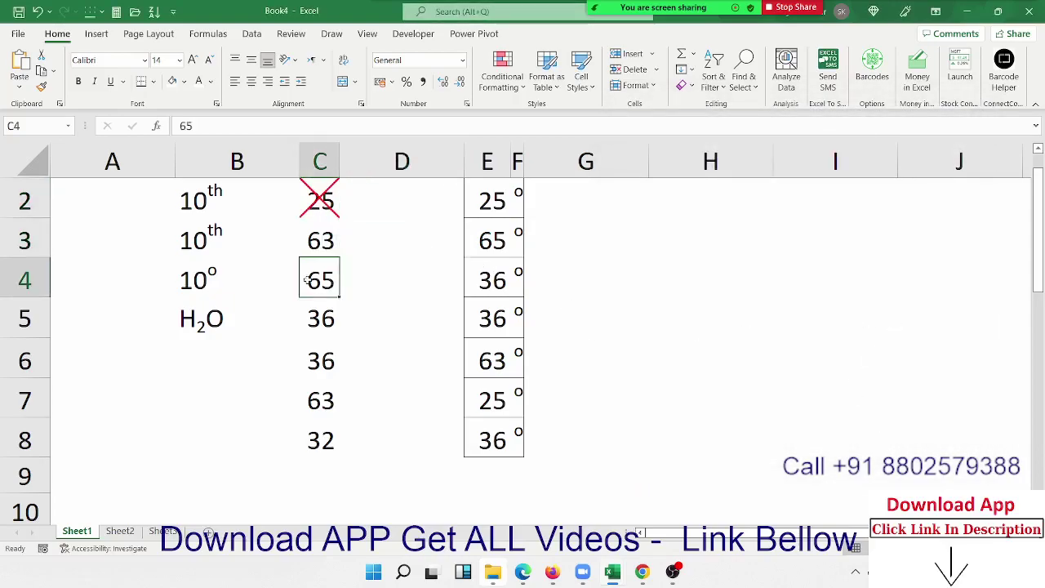
{"action": "key", "text": "F4"}
{"action": "left_click", "coordinate": [321, 364]}
{"action": "key", "text": "F4"}
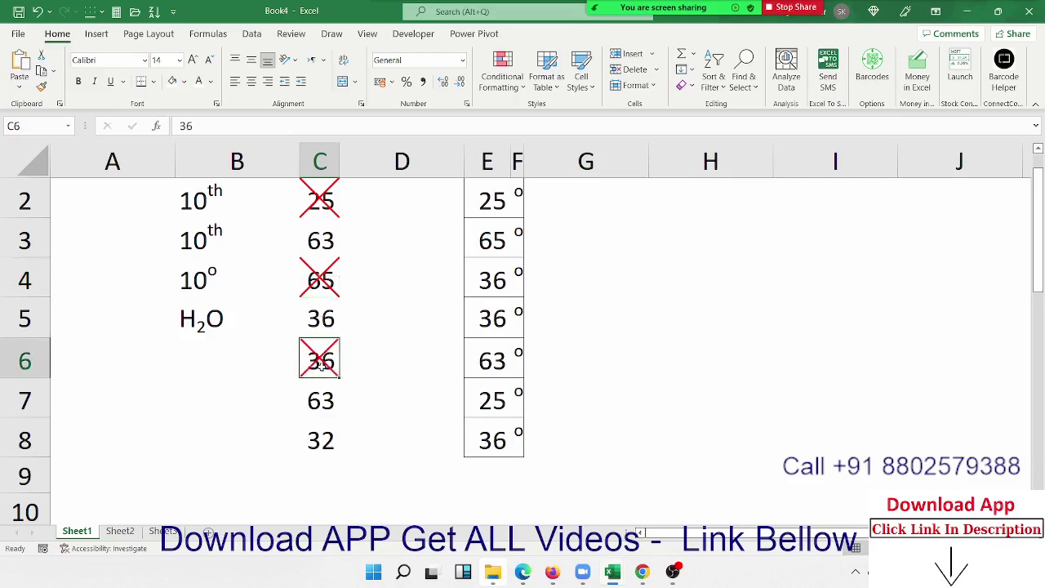
{"action": "left_click", "coordinate": [331, 430]}
{"action": "key", "text": "F4"}
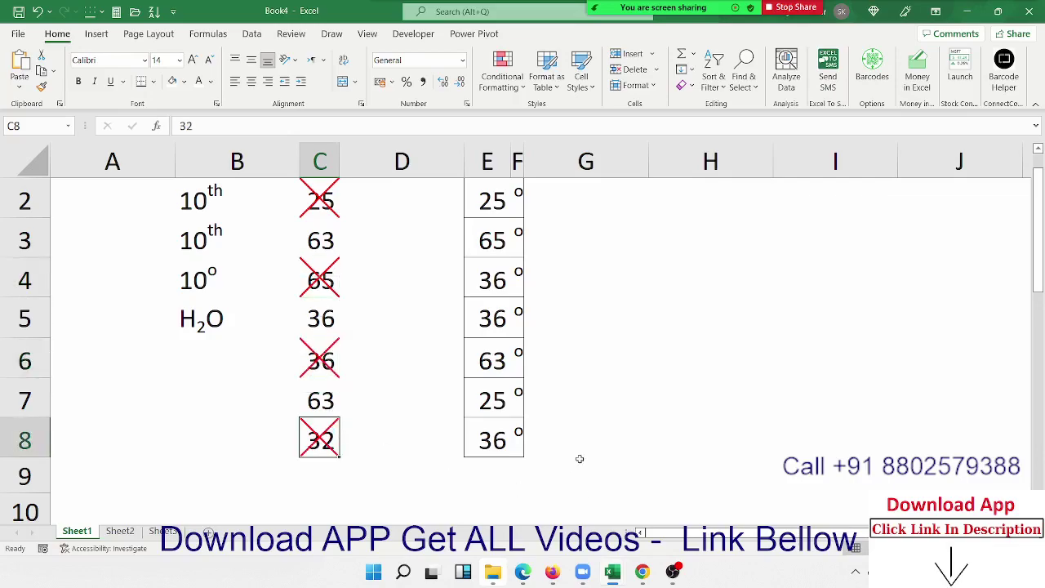
{"action": "left_click", "coordinate": [638, 395]}
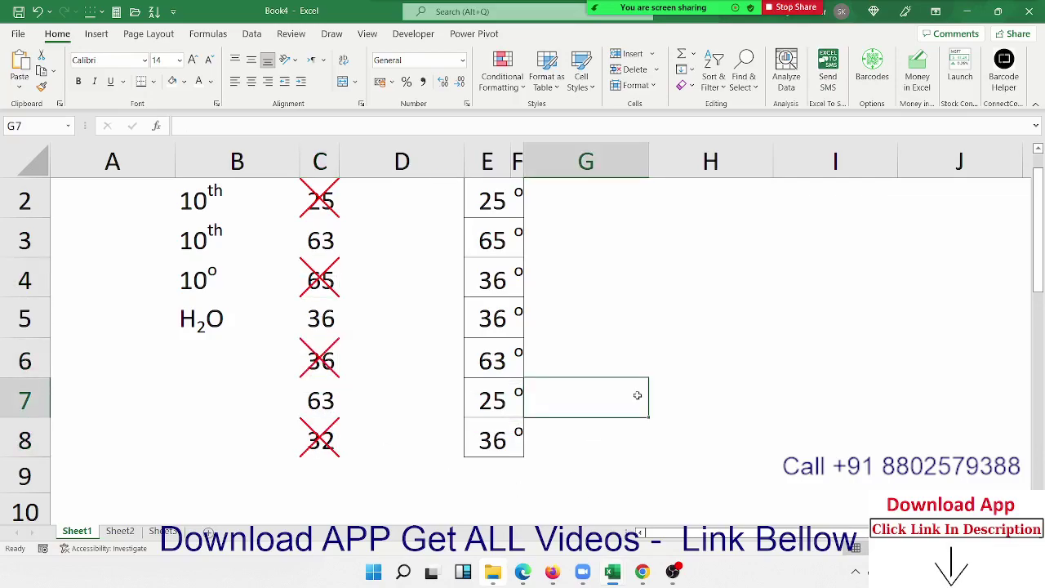
{"action": "left_click", "coordinate": [315, 307]}
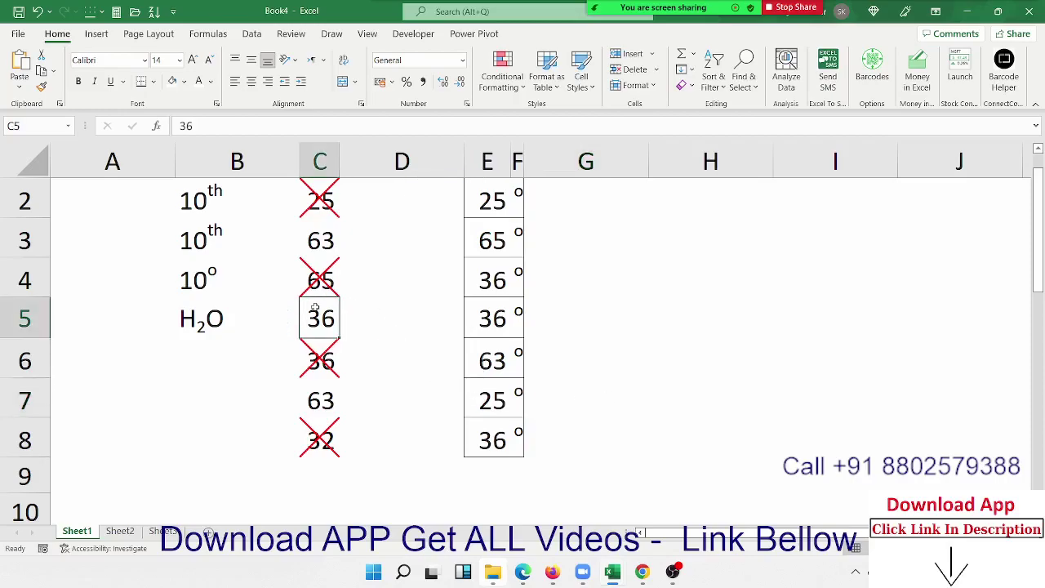
{"action": "left_click", "coordinate": [467, 104]}
{"action": "left_click", "coordinate": [758, 136]}
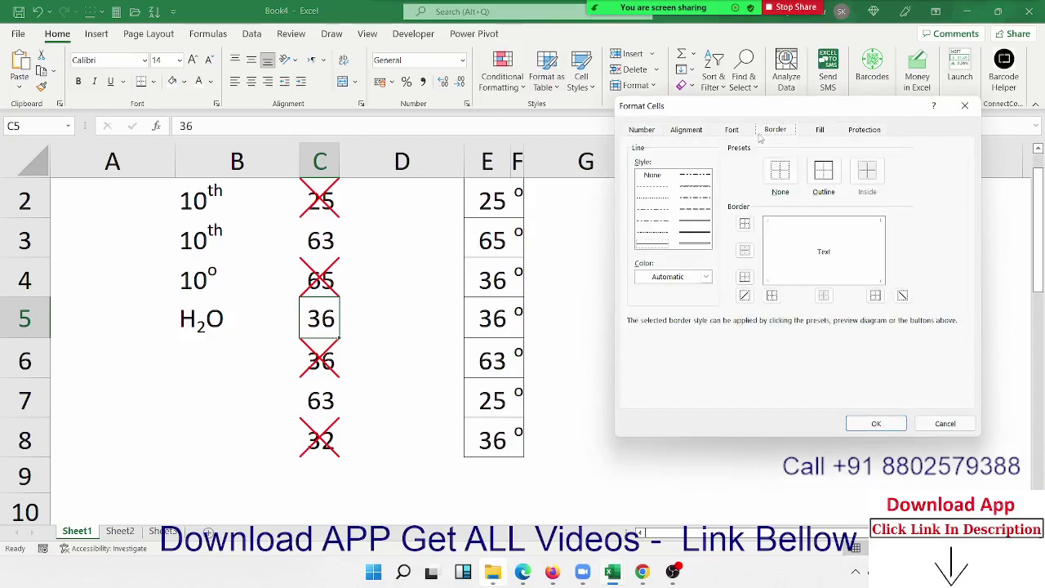
{"action": "left_click", "coordinate": [705, 277]}
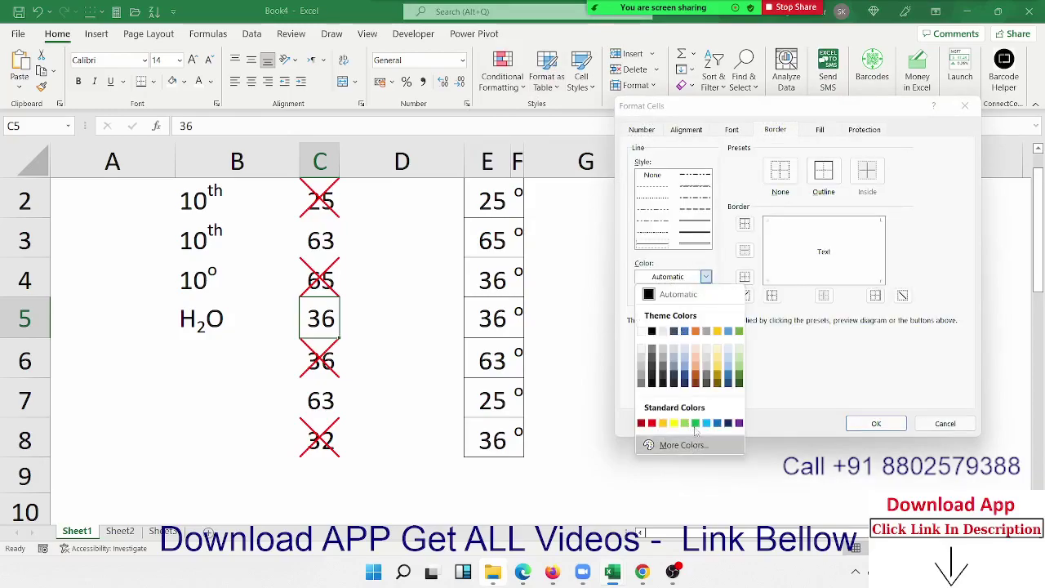
{"action": "left_click", "coordinate": [695, 423]}
{"action": "left_click", "coordinate": [694, 234]}
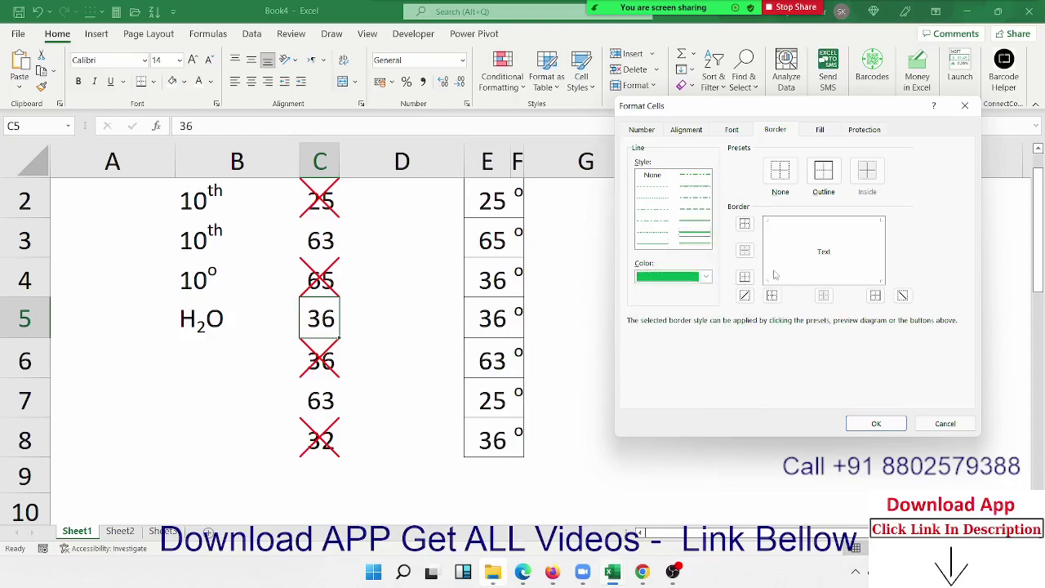
{"action": "left_click", "coordinate": [771, 296]}
{"action": "left_click", "coordinate": [743, 295]}
{"action": "left_click", "coordinate": [863, 430]}
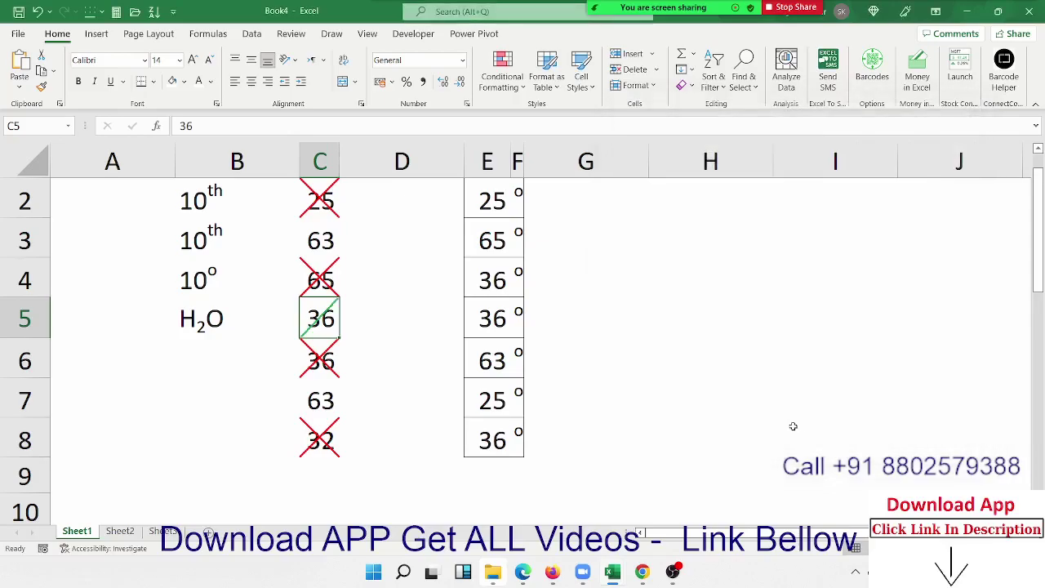
{"action": "left_click", "coordinate": [392, 367]}
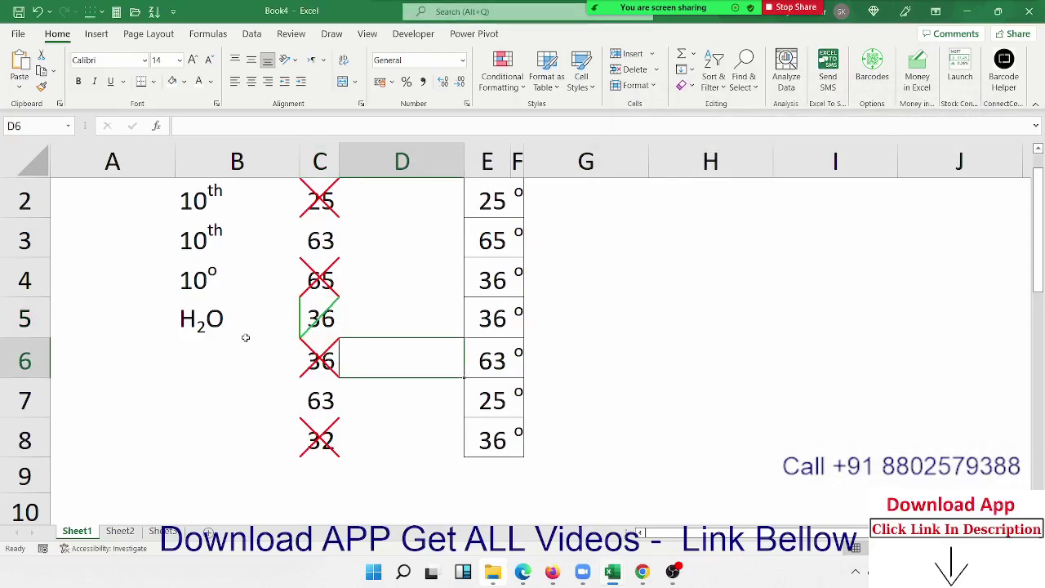
Insert a blank column D between the crossed-out numbers and the bordered degree readings.
{"action": "left_click_drag", "start_coordinate": [319, 196], "coordinate": [302, 428]}
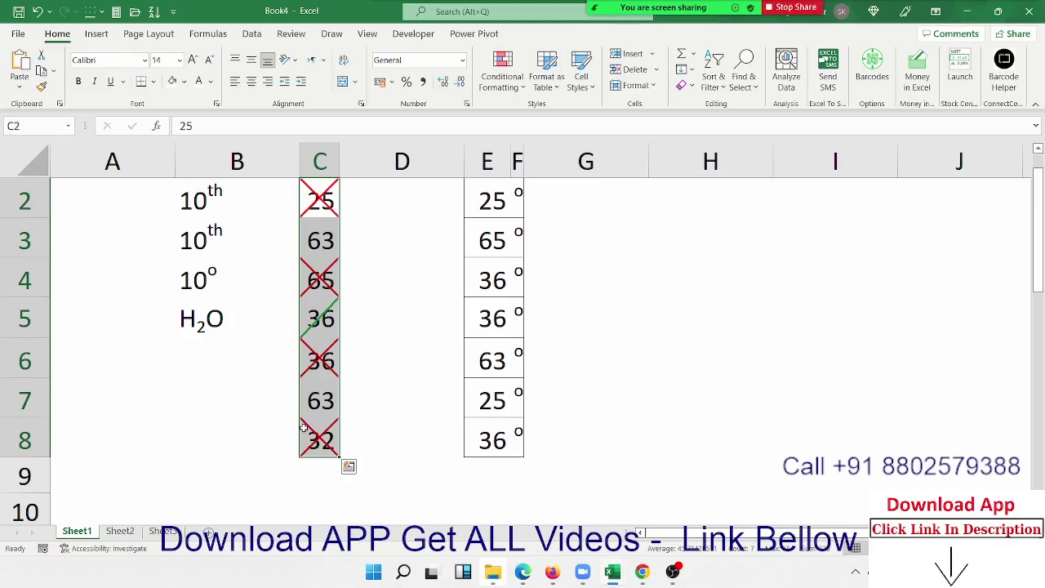
{"action": "left_click_drag", "start_coordinate": [399, 216], "coordinate": [377, 207]}
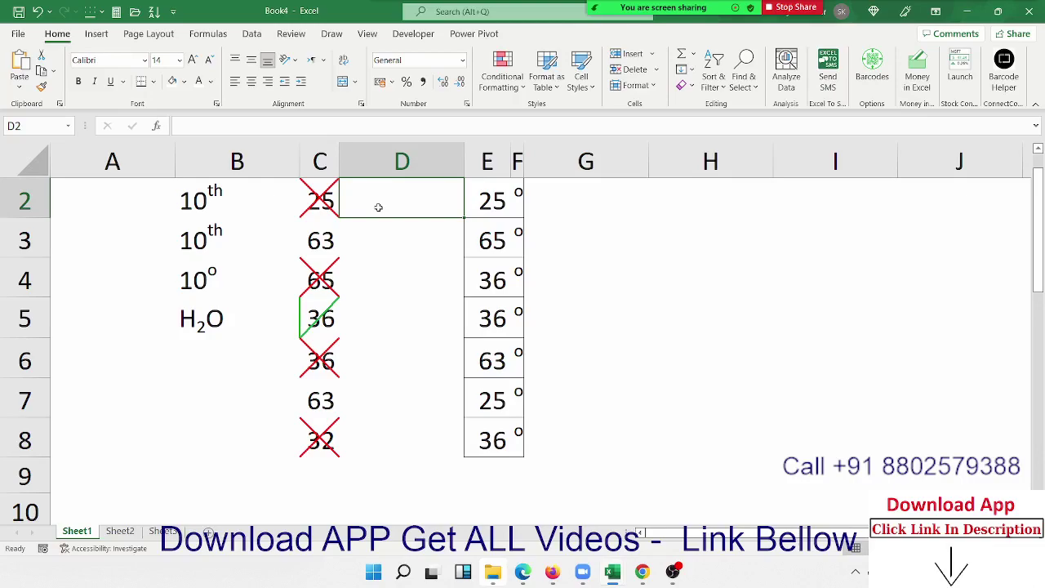
{"action": "left_click", "coordinate": [392, 162]}
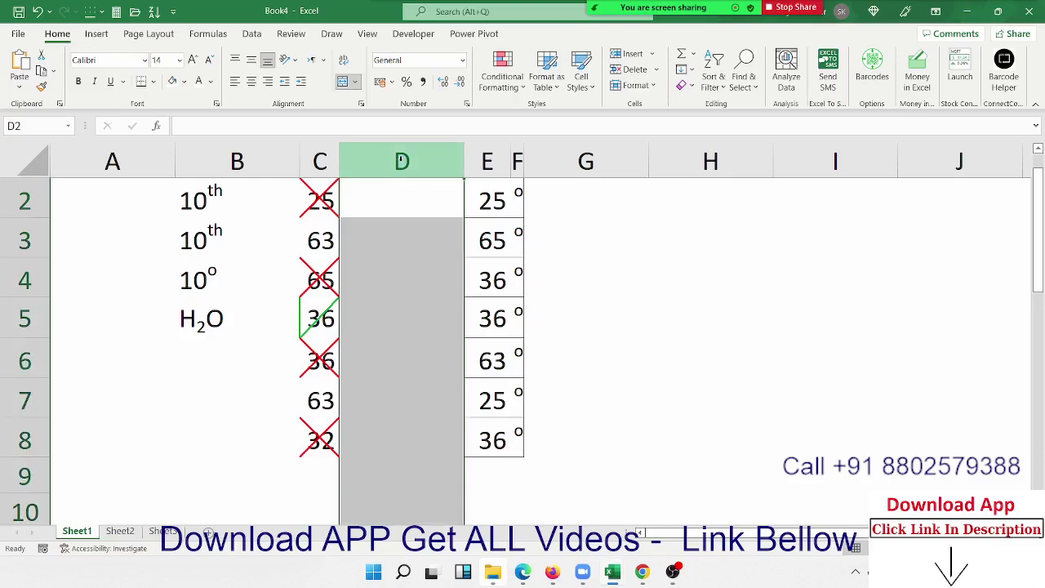
{"action": "key", "text": "ctrl+shift+plus"}
{"action": "left_click", "coordinate": [361, 213]}
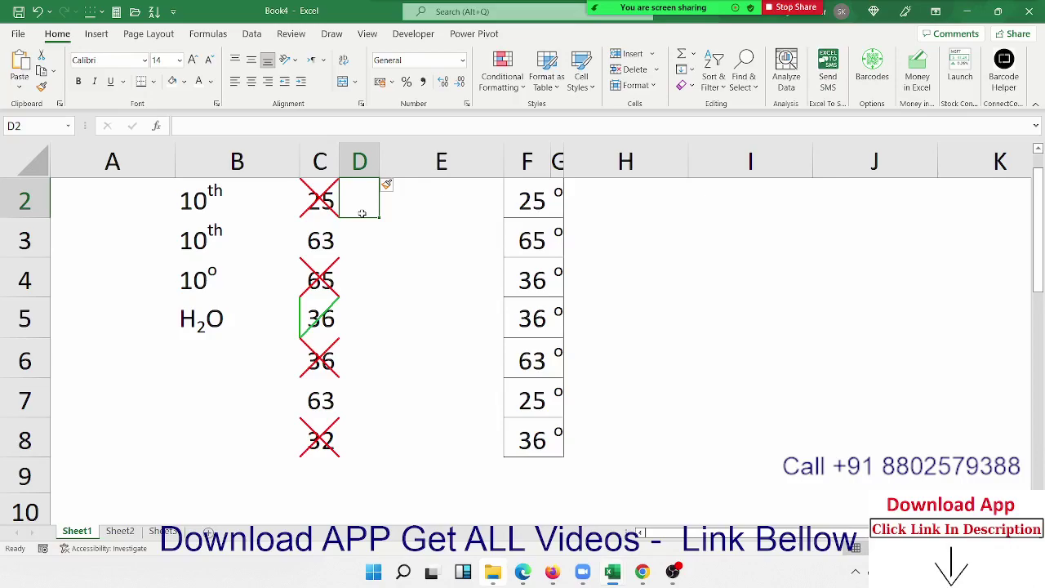
Enter P in D2 and fill it down through D8 with Ctrl+D.
{"action": "left_click", "coordinate": [322, 197]}
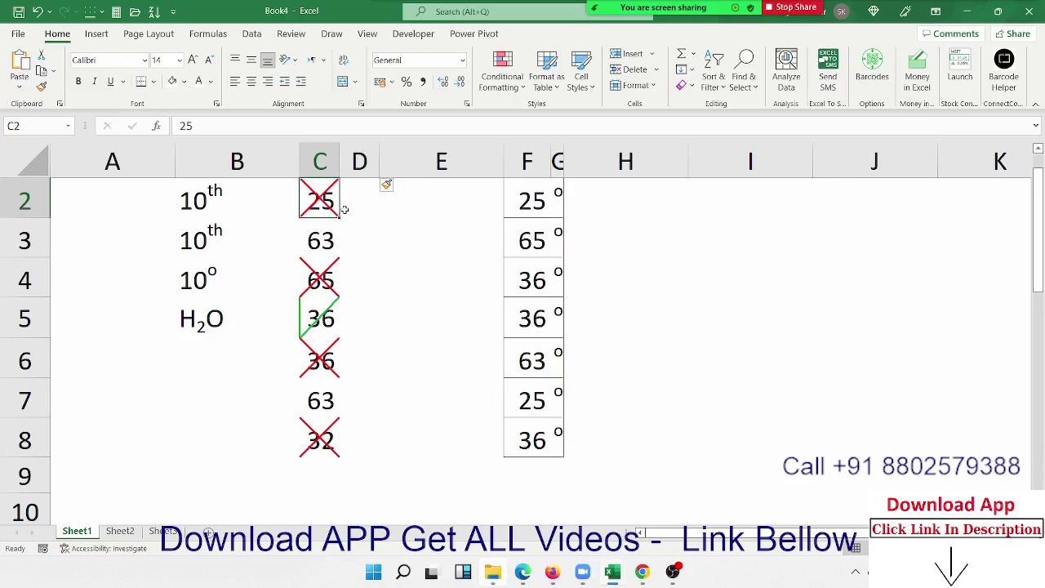
{"action": "left_click", "coordinate": [351, 204]}
{"action": "type", "text": "P"}
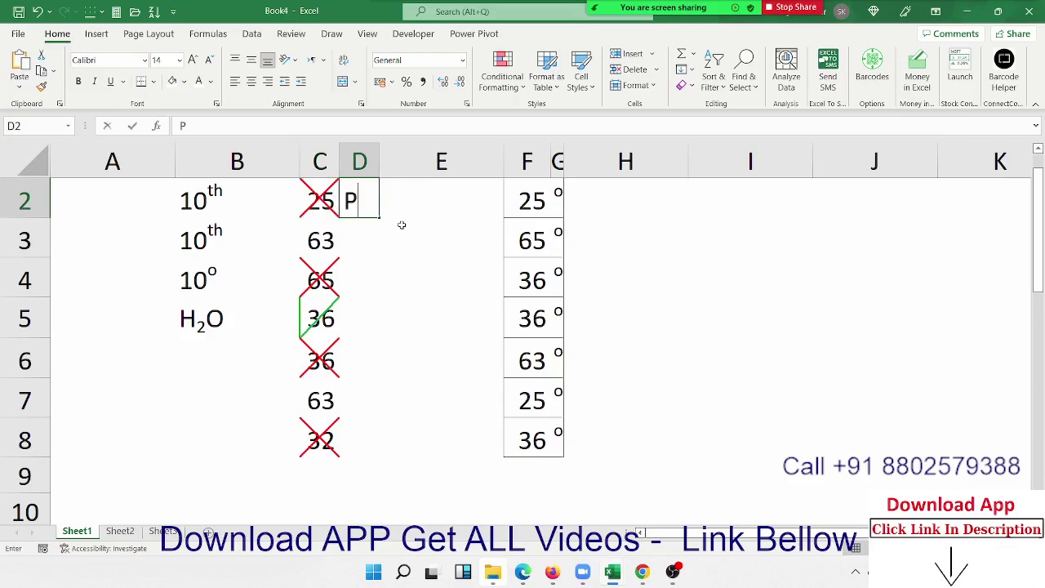
{"action": "key", "text": "Return"}
{"action": "key", "text": "Up"}
{"action": "key", "text": "shift+Down"}
{"action": "key", "text": "shift+Down"}
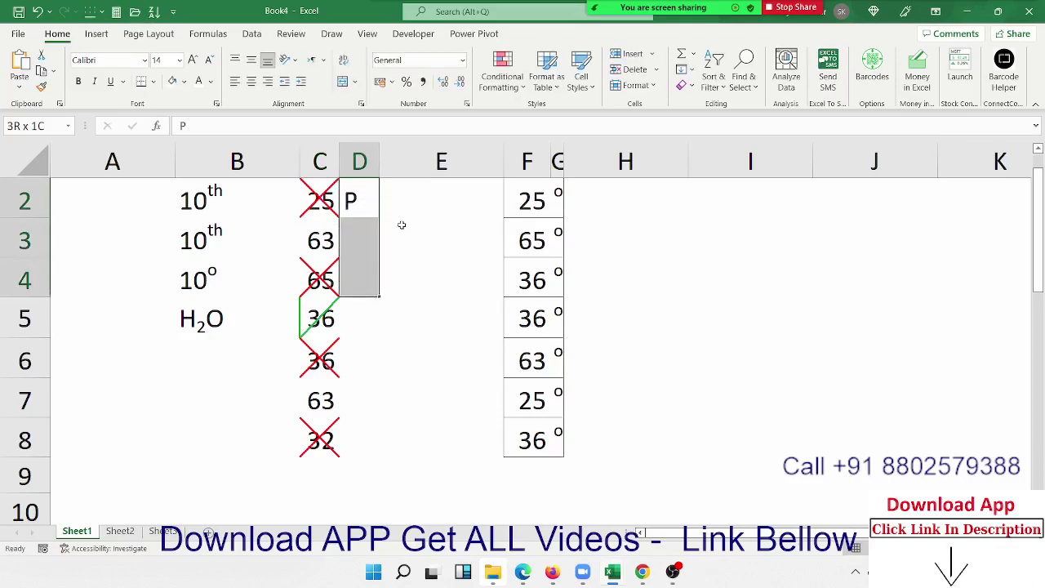
{"action": "key", "text": "shift+Down"}
{"action": "key", "text": "shift+Down"}
{"action": "key", "text": "shift+Down"}
{"action": "key", "text": "ctrl+d"}
{"action": "key", "text": "Down"}
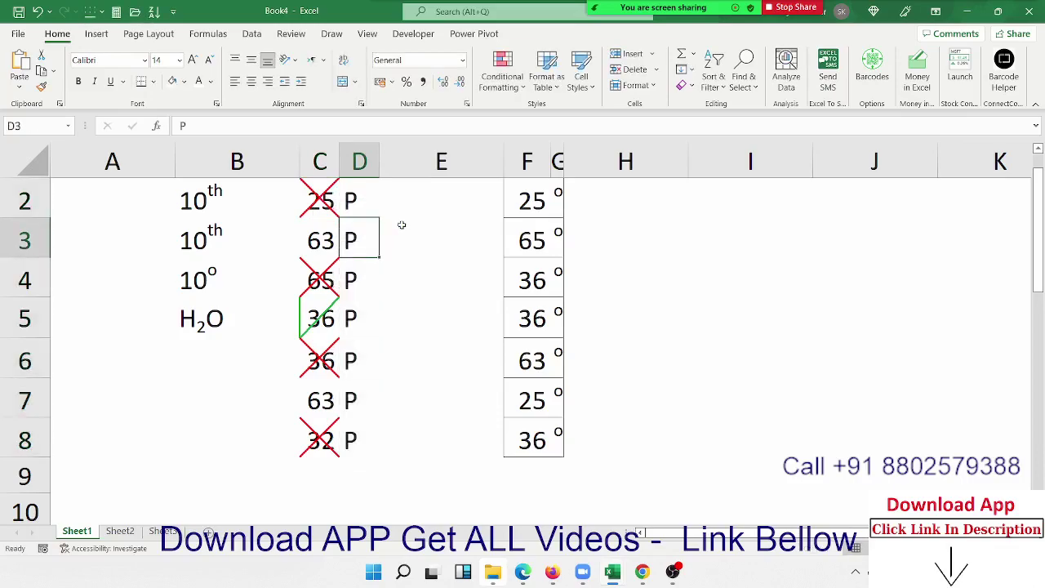
{"action": "key", "text": "Up"}
Overwrite D2, D4, D6 and D8 with O, then select the marks in D2:D8.
{"action": "type", "text": "O"}
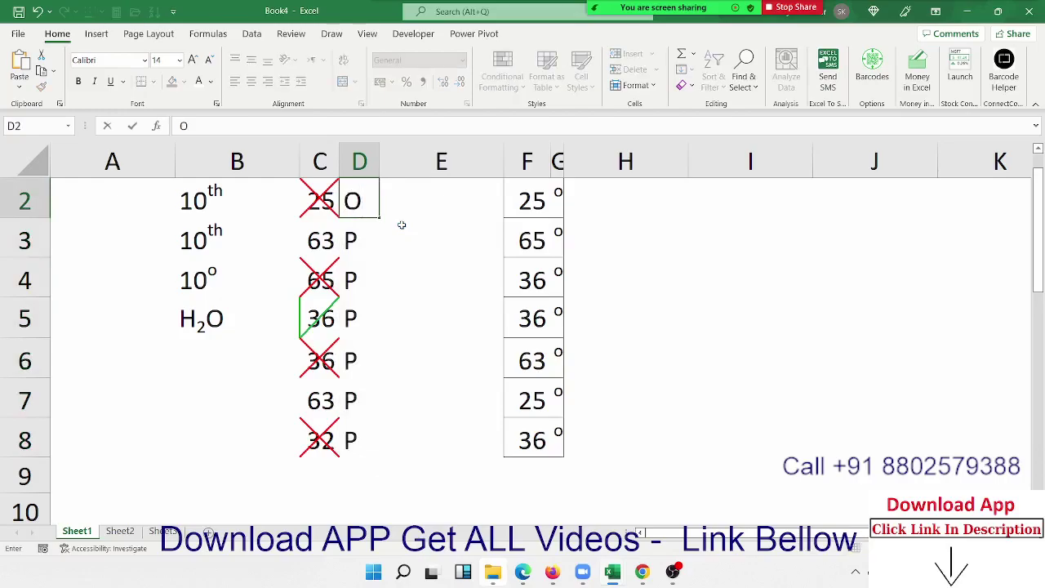
{"action": "key", "text": "Return"}
{"action": "key", "text": "Down"}
{"action": "key", "text": "Down"}
{"action": "key", "text": "Up"}
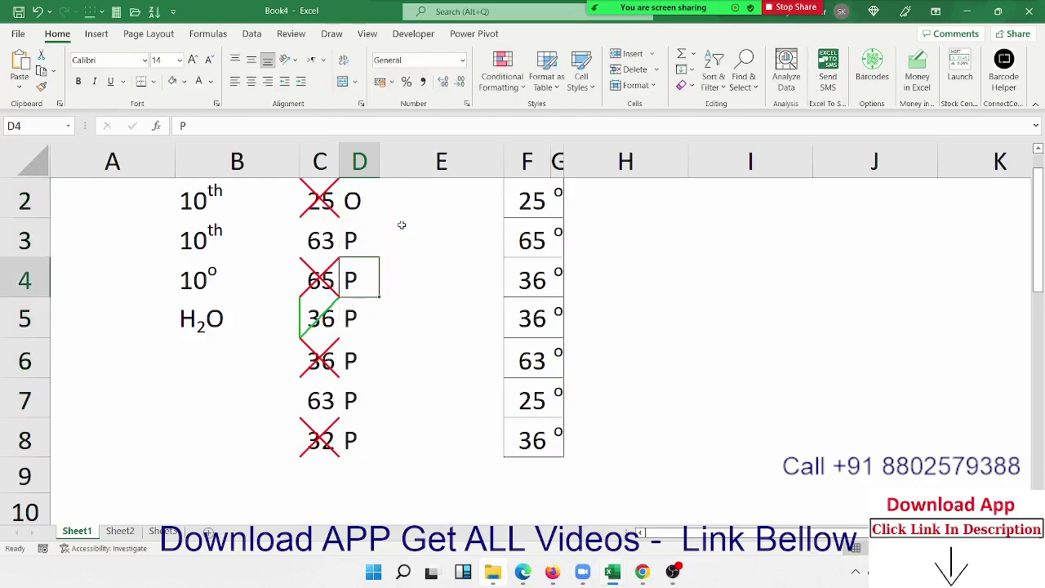
{"action": "type", "text": "O"}
{"action": "key", "text": "Return"}
{"action": "key", "text": "Down"}
{"action": "key", "text": "Up"}
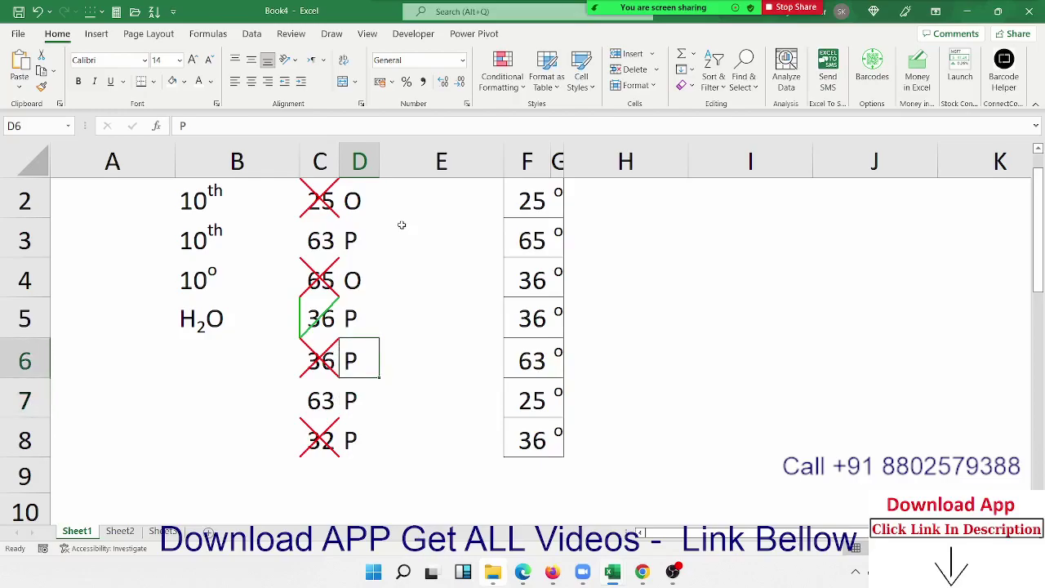
{"action": "key", "text": "Up"}
{"action": "key", "text": "Down"}
{"action": "type", "text": "O"}
{"action": "key", "text": "Return"}
{"action": "key", "text": "Down"}
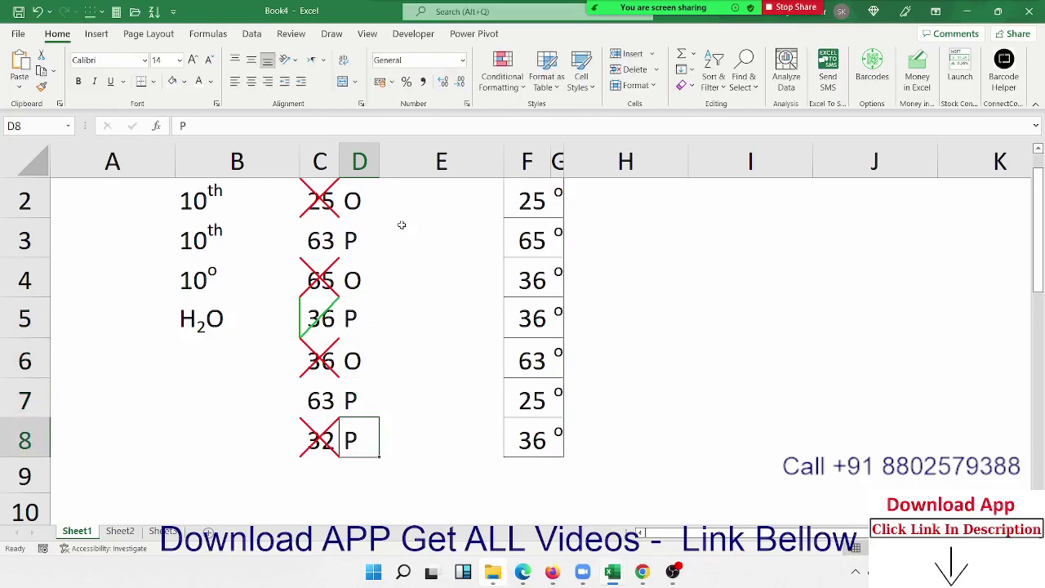
{"action": "type", "text": "O"}
{"action": "key", "text": "Return"}
{"action": "key", "text": "Up"}
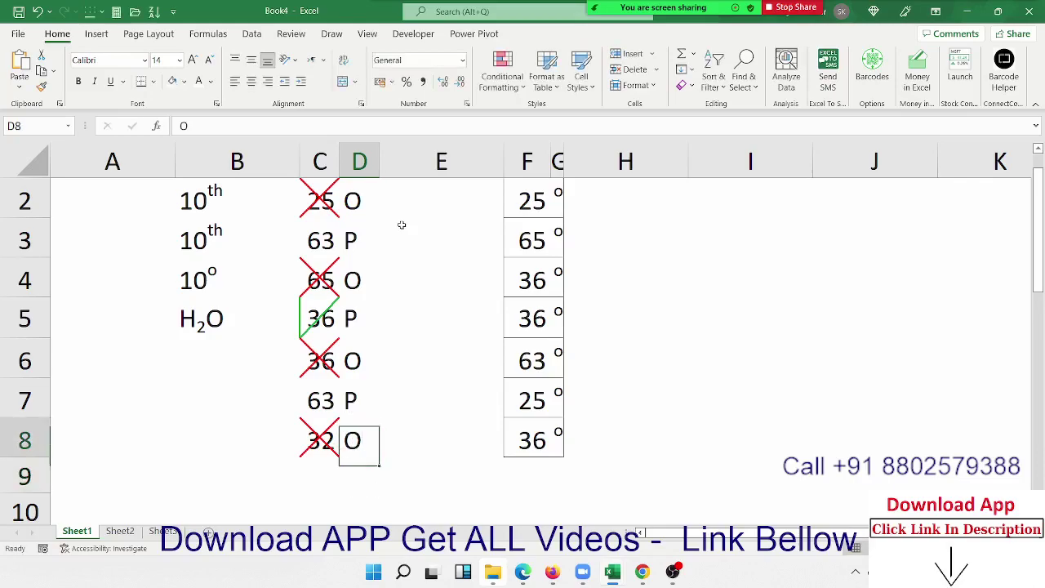
{"action": "key", "text": "shift+Up"}
{"action": "key", "text": "shift+Up"}
{"action": "key", "text": "shift+Up"}
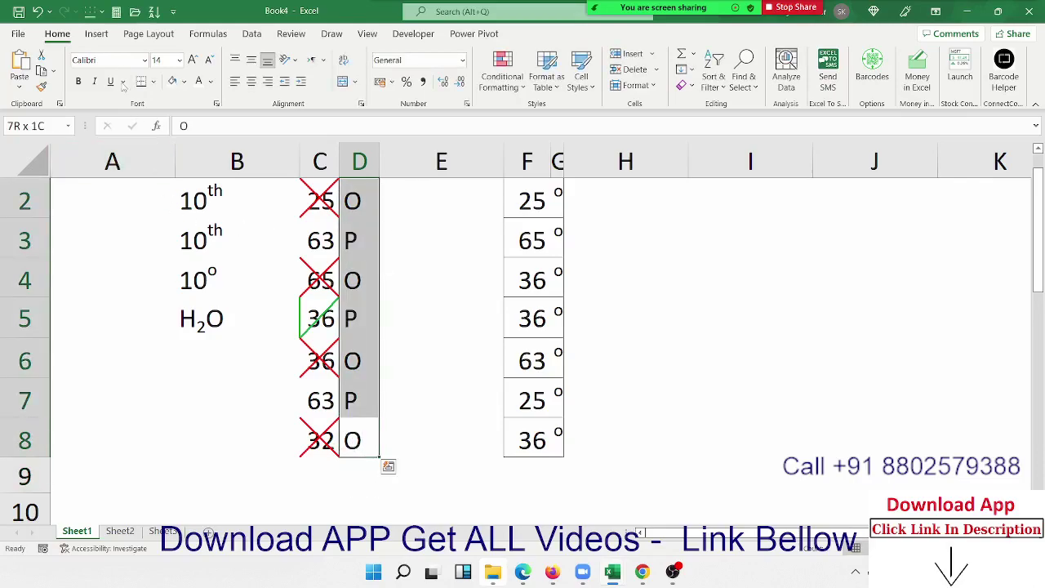
Set D2:D8 to the Wingdings 2 font so O shows as a cross and P as a tick.
{"action": "left_click", "coordinate": [147, 62]}
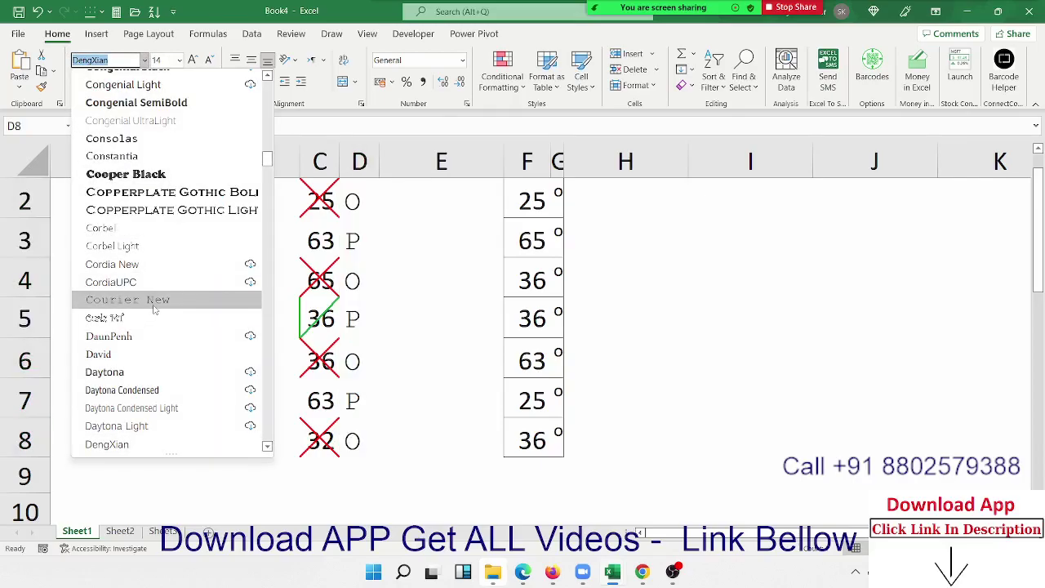
{"action": "scroll", "coordinate": [131, 326], "scroll_direction": "down", "scroll_amount": 10}
{"action": "scroll", "coordinate": [139, 351], "scroll_direction": "down", "scroll_amount": 8}
{"action": "scroll", "coordinate": [154, 379], "scroll_direction": "down", "scroll_amount": 5}
{"action": "scroll", "coordinate": [151, 377], "scroll_direction": "down", "scroll_amount": 10}
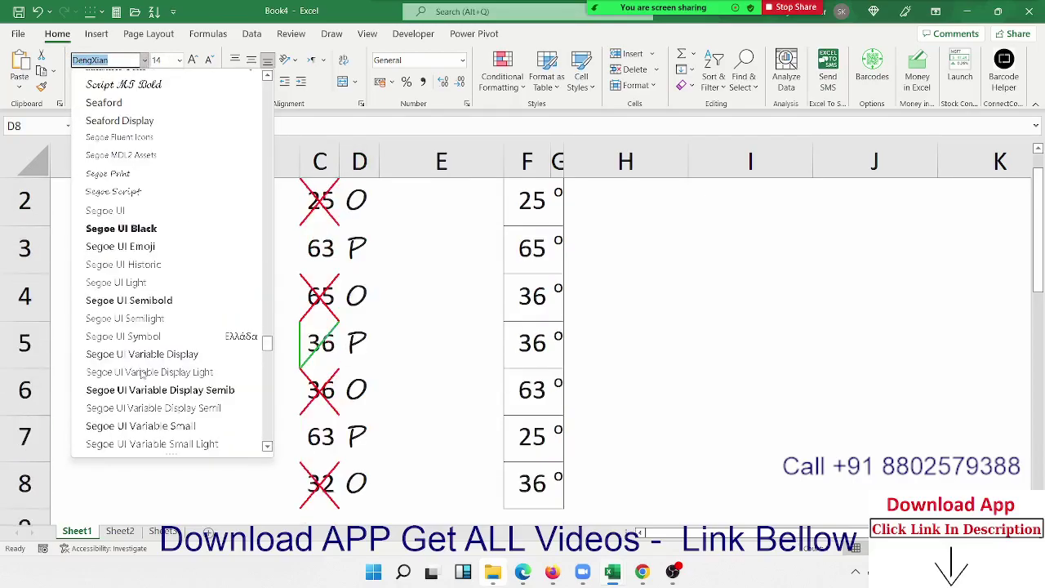
{"action": "scroll", "coordinate": [147, 377], "scroll_direction": "down", "scroll_amount": 8}
{"action": "scroll", "coordinate": [143, 376], "scroll_direction": "down", "scroll_amount": 8}
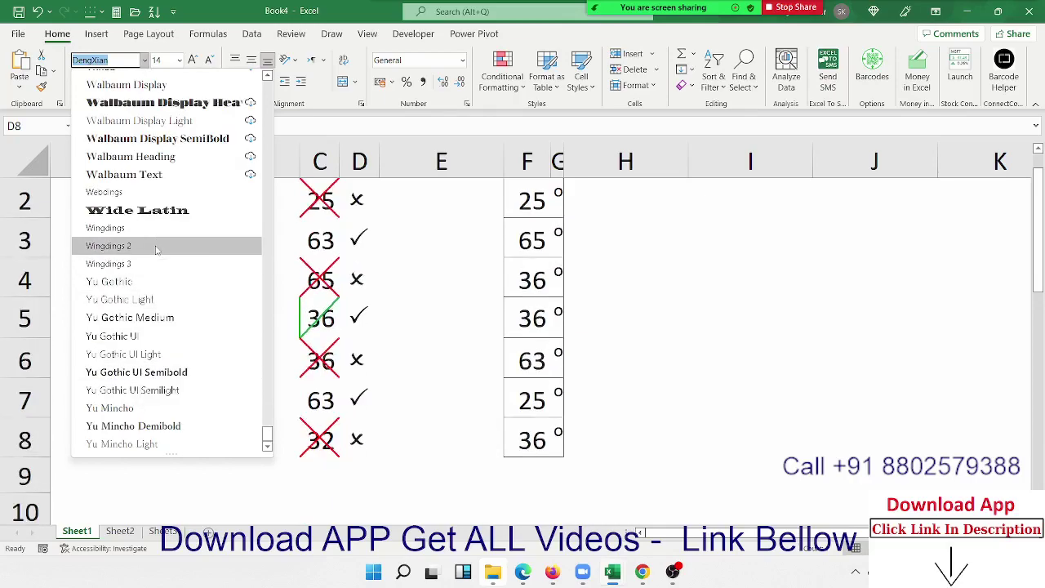
{"action": "left_click", "coordinate": [156, 246]}
{"action": "left_click", "coordinate": [357, 206]}
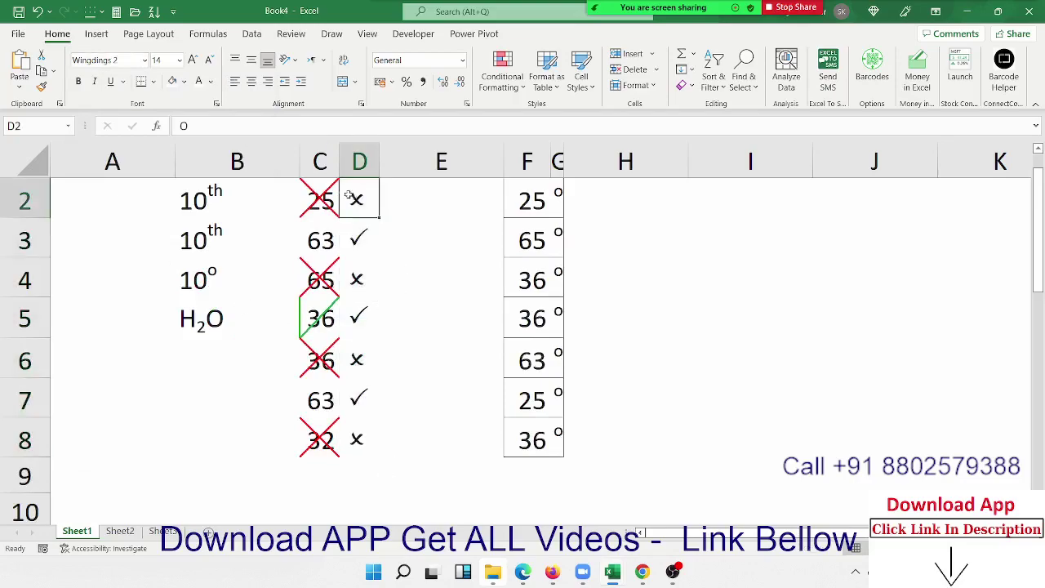
{"action": "double_click", "coordinate": [185, 126]}
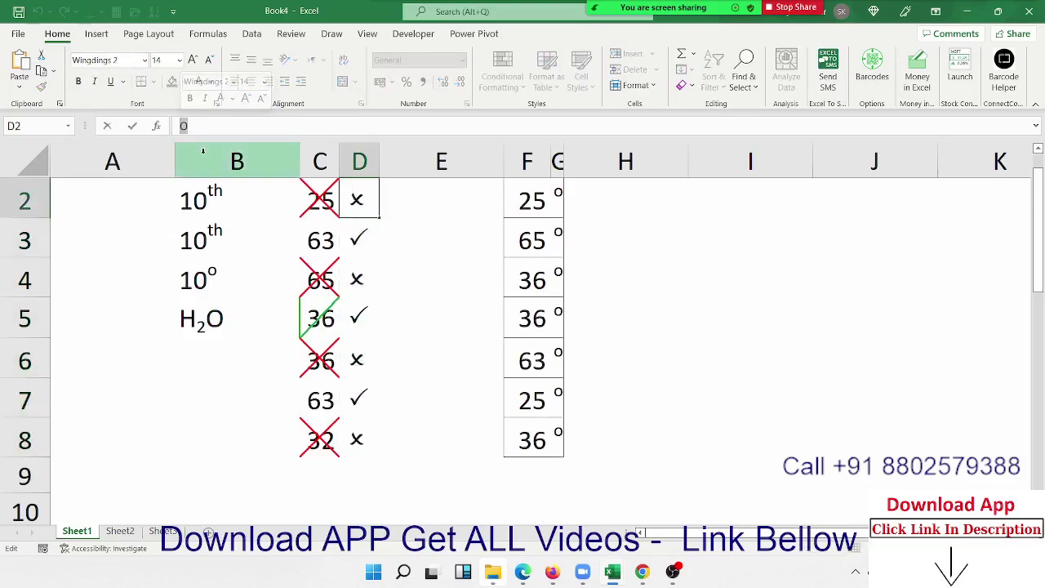
{"action": "left_click", "coordinate": [359, 222]}
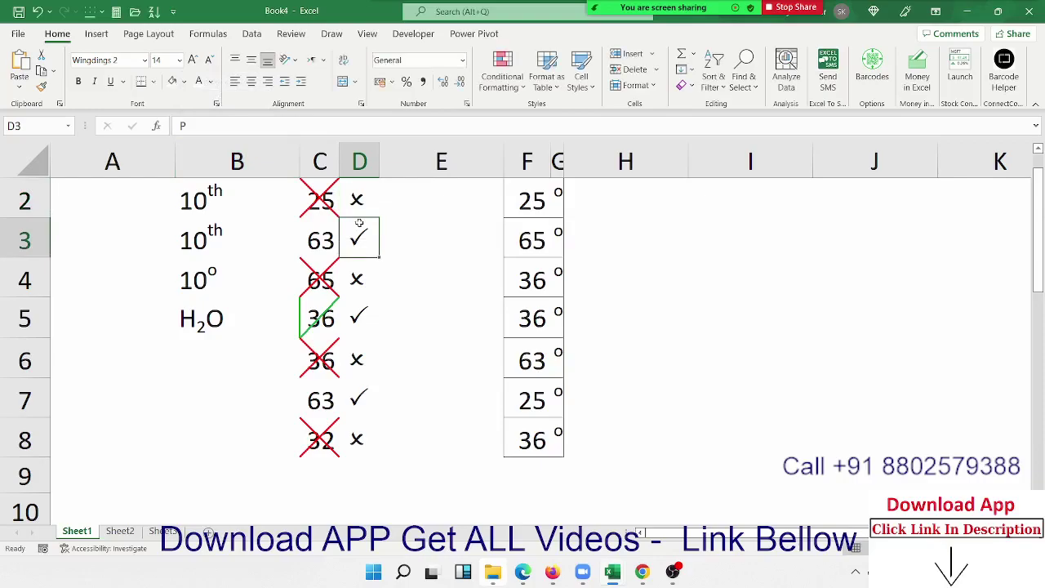
{"action": "left_click", "coordinate": [367, 203]}
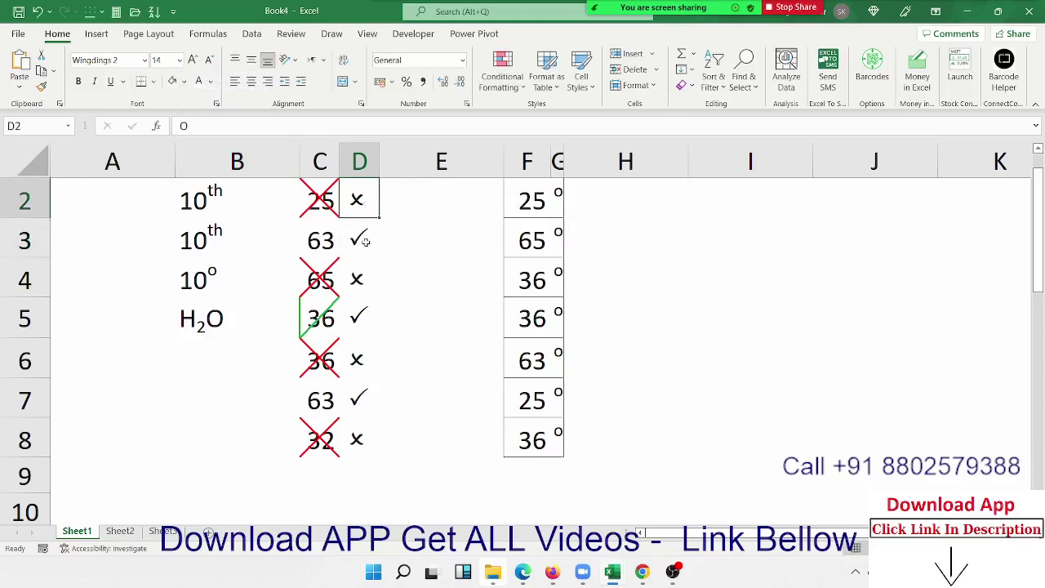
{"action": "left_click", "coordinate": [366, 244]}
{"action": "left_click", "coordinate": [364, 286]}
{"action": "left_click", "coordinate": [354, 209]}
{"action": "scroll", "coordinate": [356, 208], "scroll_direction": "up", "scroll_amount": 1}
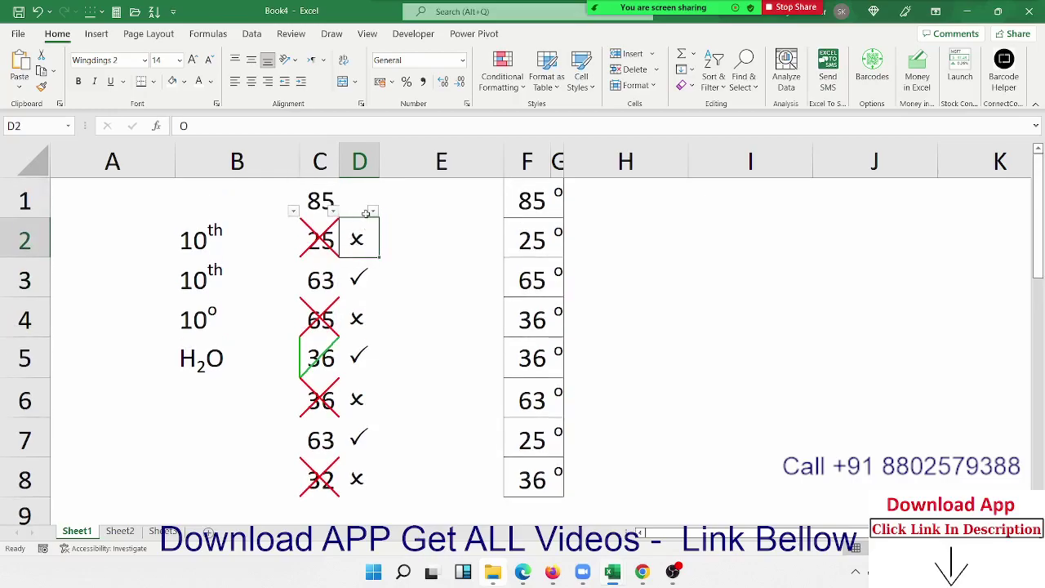
{"action": "left_click", "coordinate": [372, 211]}
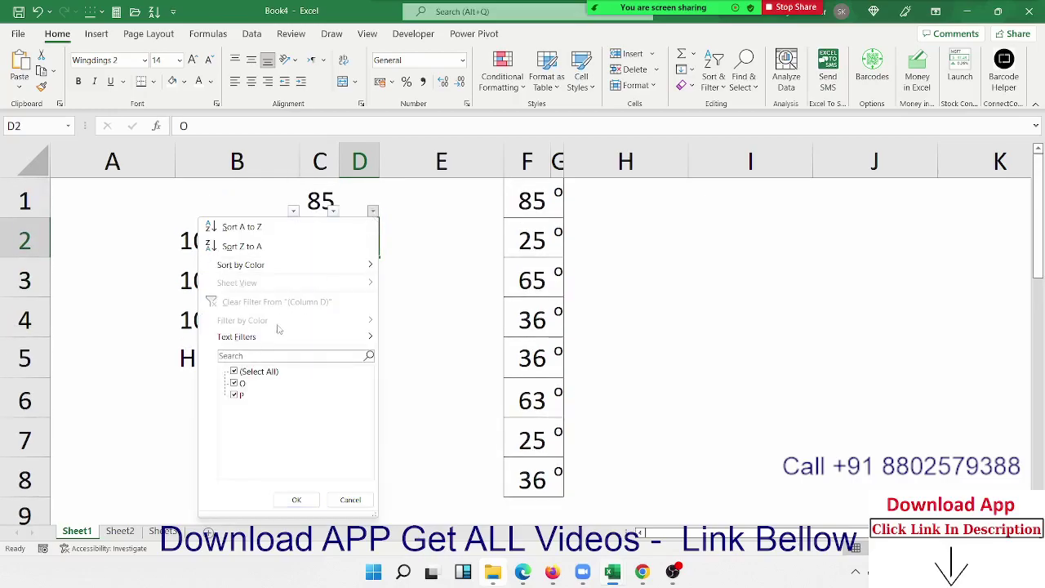
{"action": "left_click", "coordinate": [423, 220]}
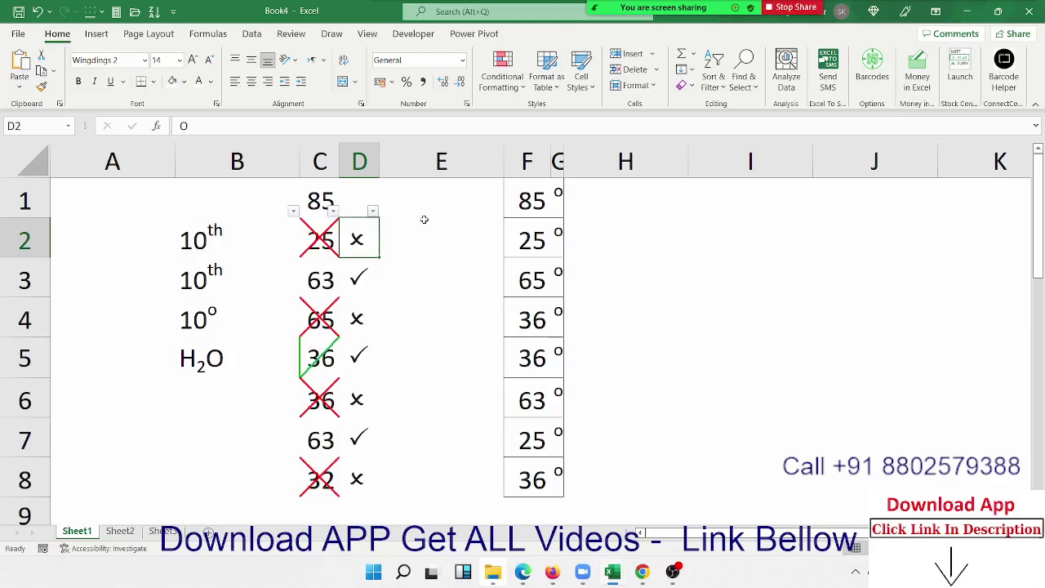
{"action": "left_click", "coordinate": [356, 309]}
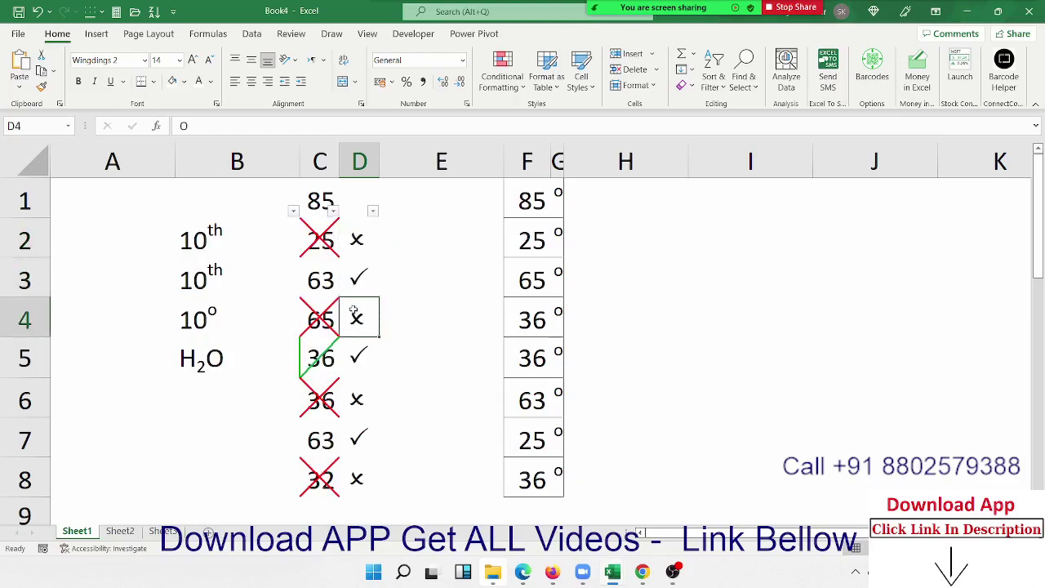
{"action": "left_click", "coordinate": [362, 352]}
{"action": "left_click", "coordinate": [361, 386]}
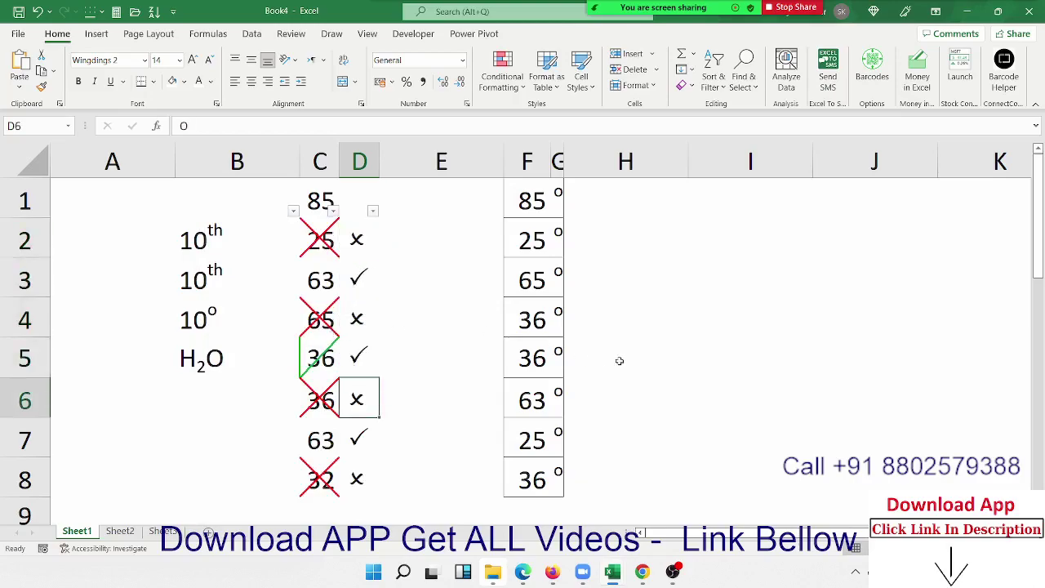
{"action": "left_click", "coordinate": [716, 341]}
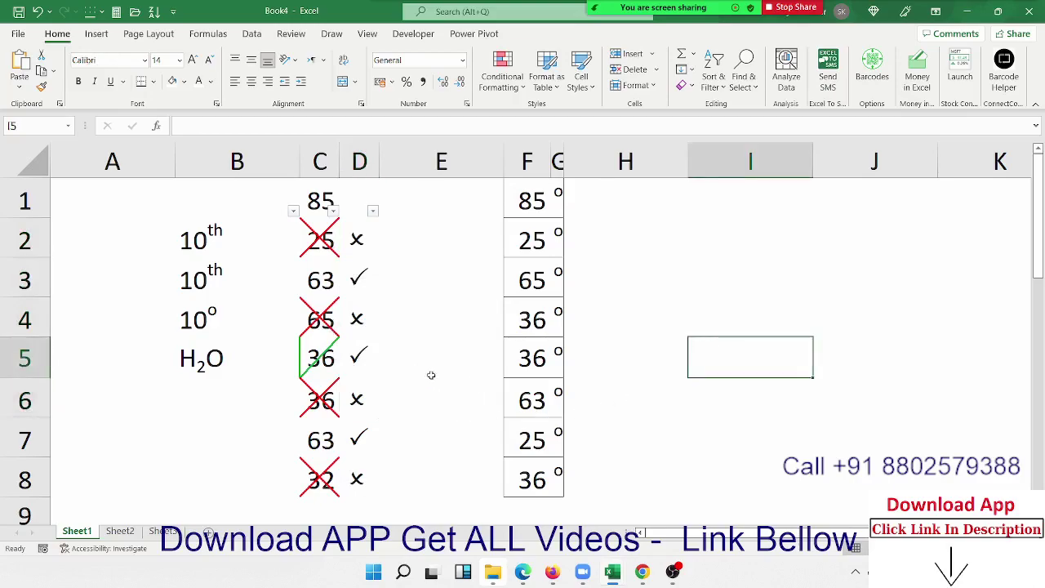
{"action": "left_click", "coordinate": [359, 397]}
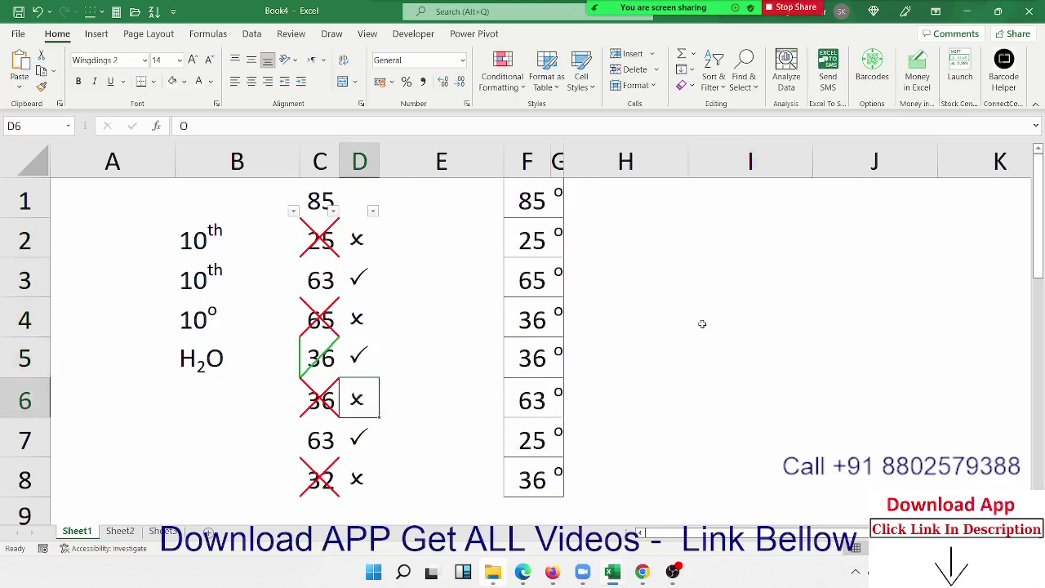
{"action": "left_click", "coordinate": [362, 245]}
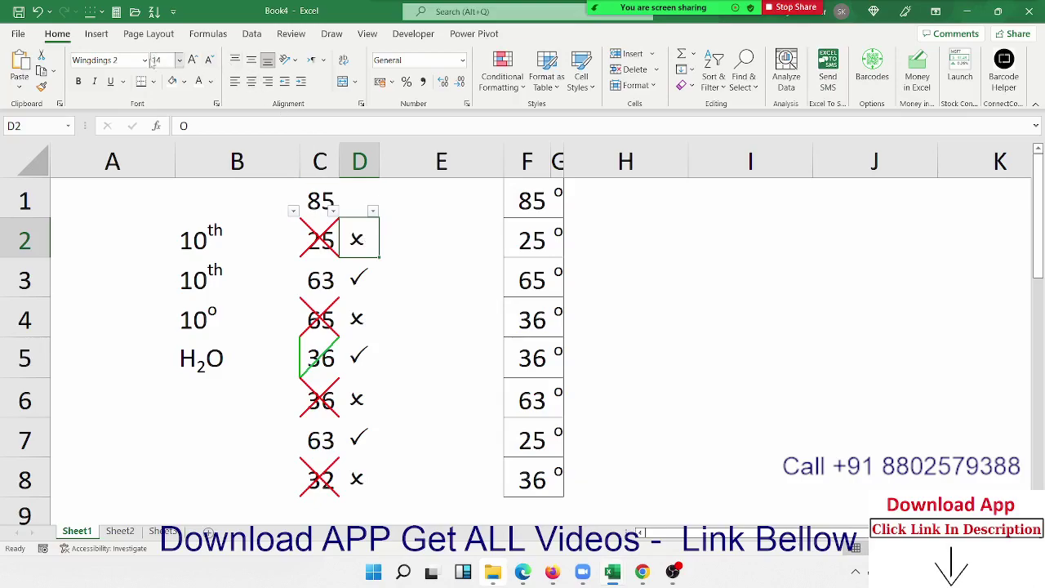
{"action": "left_click", "coordinate": [122, 61]}
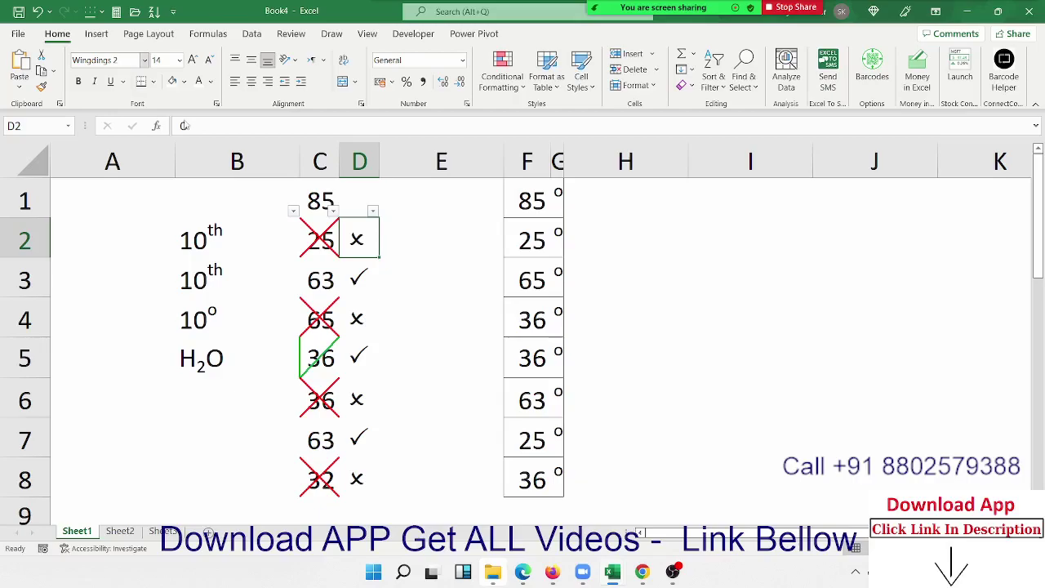
Type J in I4 and rotate its text to -45° in Format Cells alignment.
{"action": "left_click", "coordinate": [722, 326]}
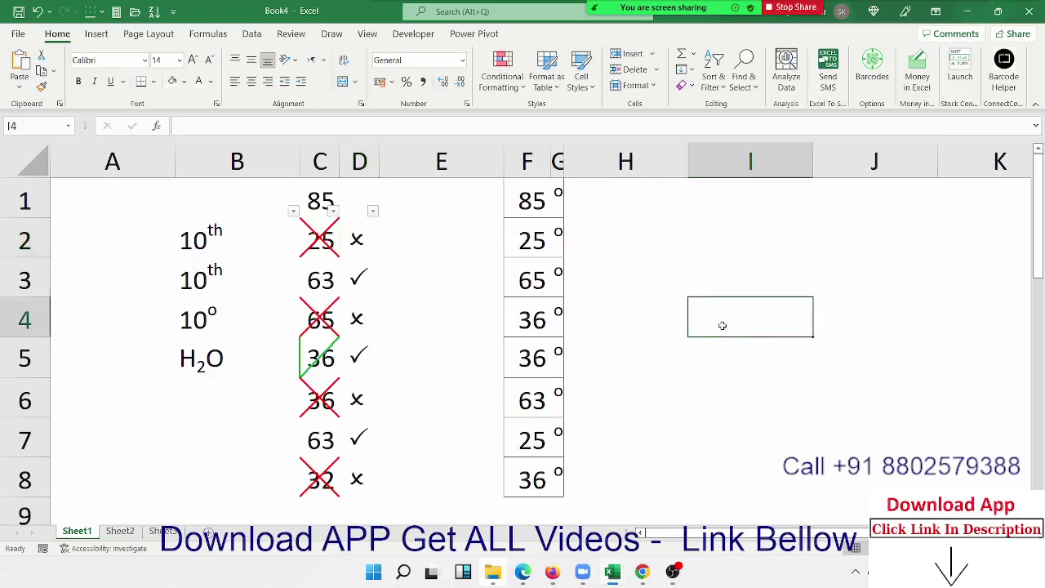
{"action": "double_click", "coordinate": [722, 326]}
{"action": "type", "text": "J"}
{"action": "left_click", "coordinate": [361, 104]}
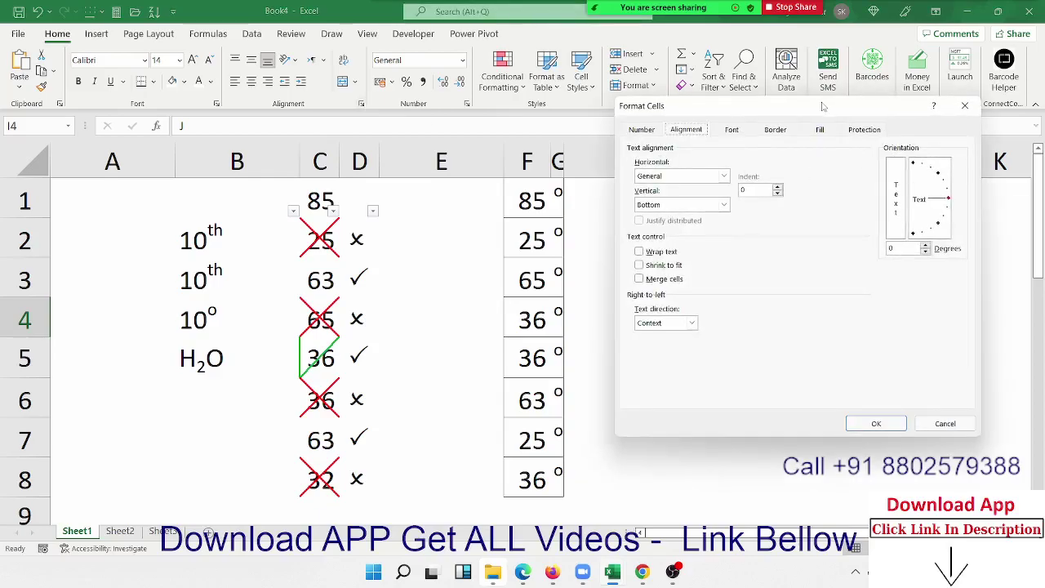
{"action": "left_click_drag", "start_coordinate": [824, 105], "coordinate": [382, 95]}
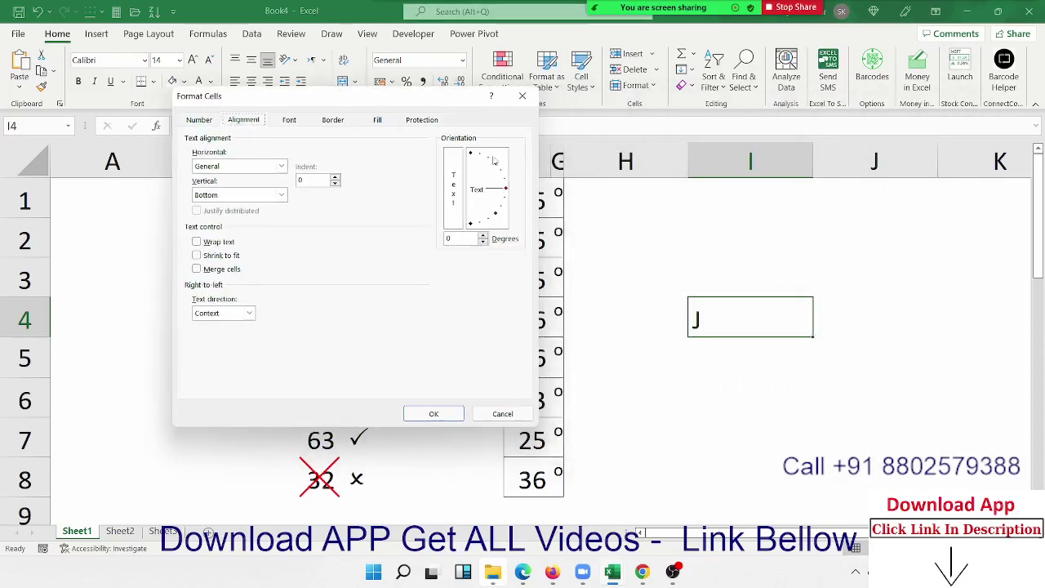
{"action": "left_click", "coordinate": [493, 192]}
{"action": "left_click_drag", "start_coordinate": [492, 192], "coordinate": [495, 216]}
{"action": "left_click", "coordinate": [431, 414]}
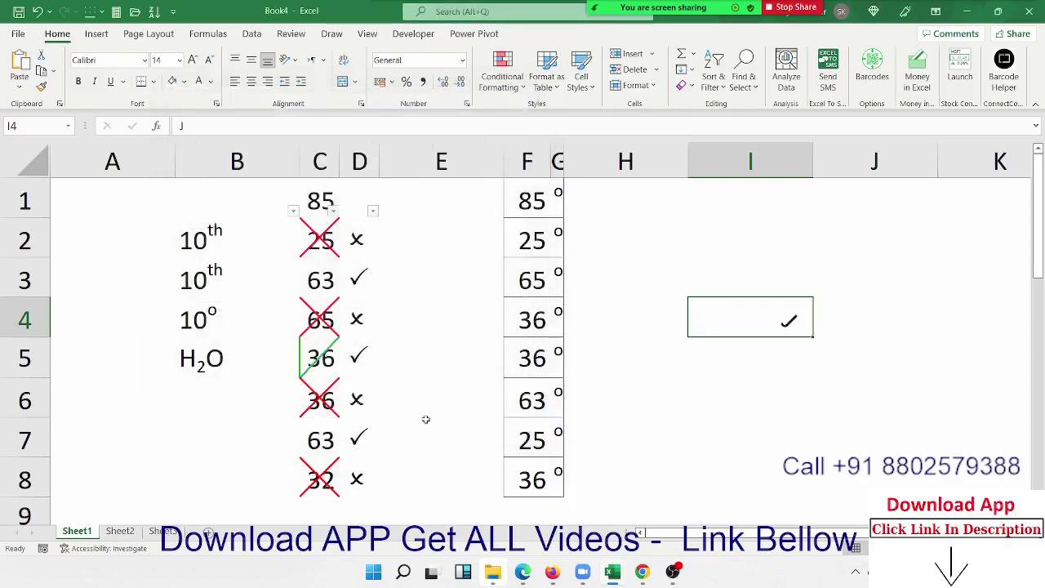
Put an x in I5, then switch to the empty Sheet2.
{"action": "left_click", "coordinate": [779, 348]}
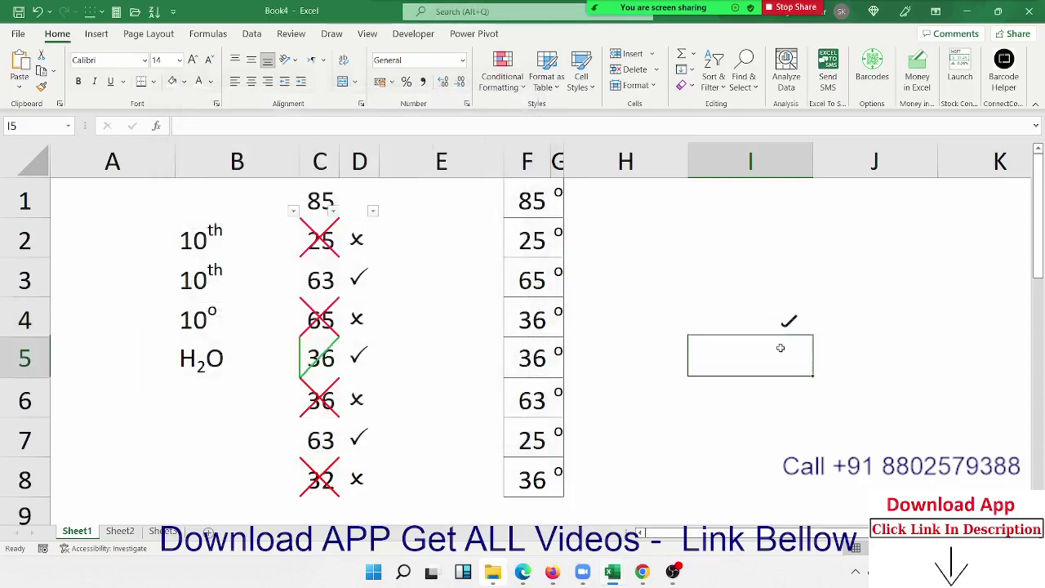
{"action": "type", "text": "x"}
{"action": "key", "text": "Return"}
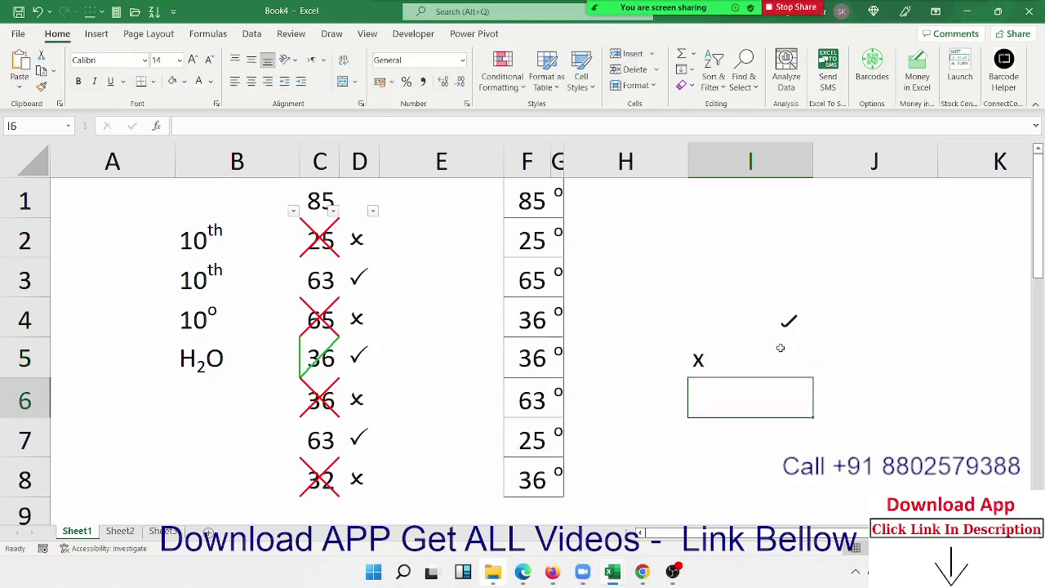
{"action": "left_click", "coordinate": [777, 342]}
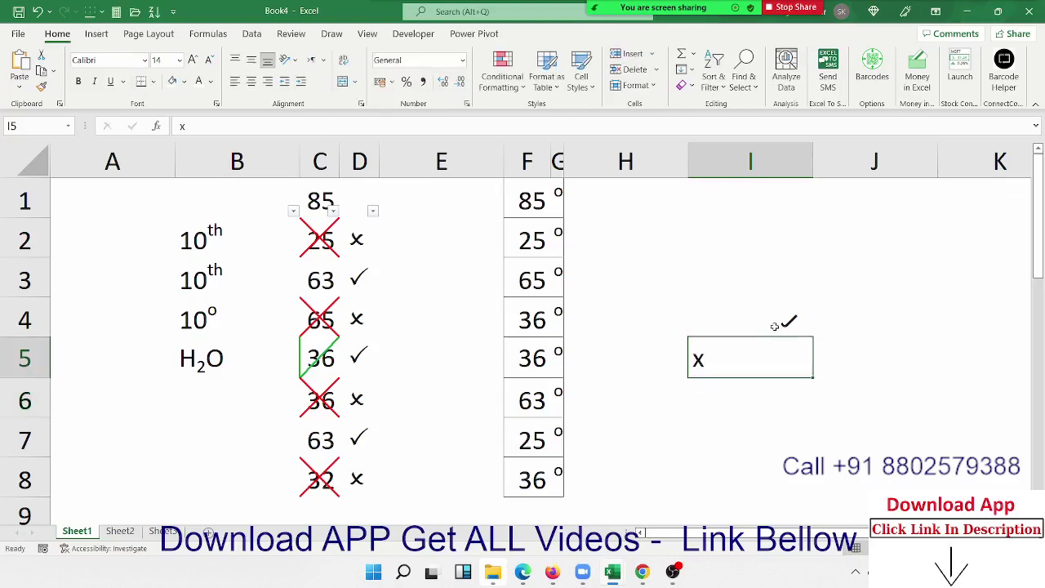
{"action": "left_click", "coordinate": [775, 327]}
{"action": "left_click", "coordinate": [771, 346]}
{"action": "left_click", "coordinate": [768, 329]}
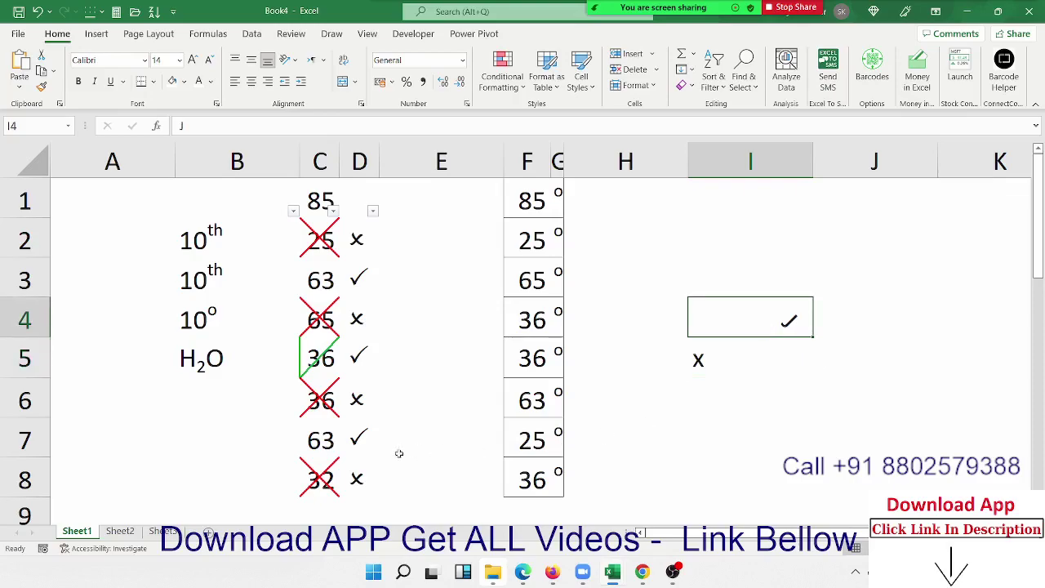
{"action": "left_click", "coordinate": [120, 532]}
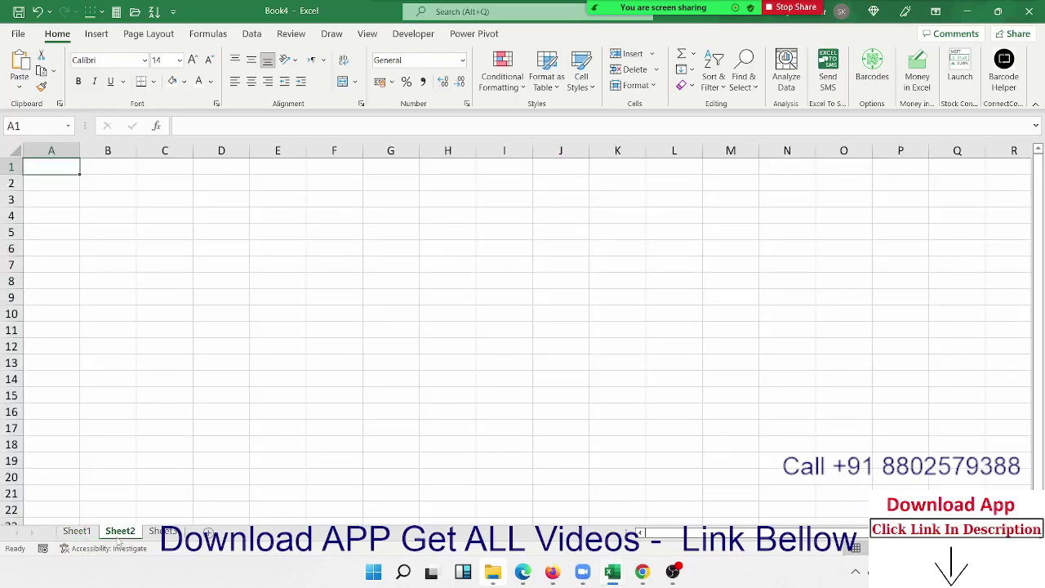
Type the Name header in A1 and autofill a student name from A2 down to A14.
{"action": "type", "text": "Name"}
{"action": "key", "text": "Return"}
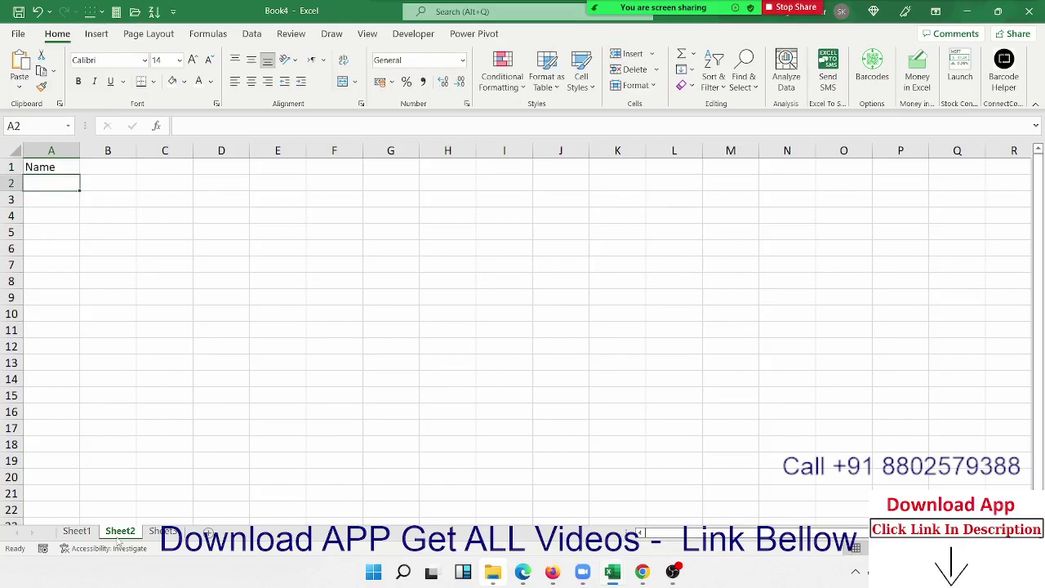
{"action": "type", "text": "Puja"}
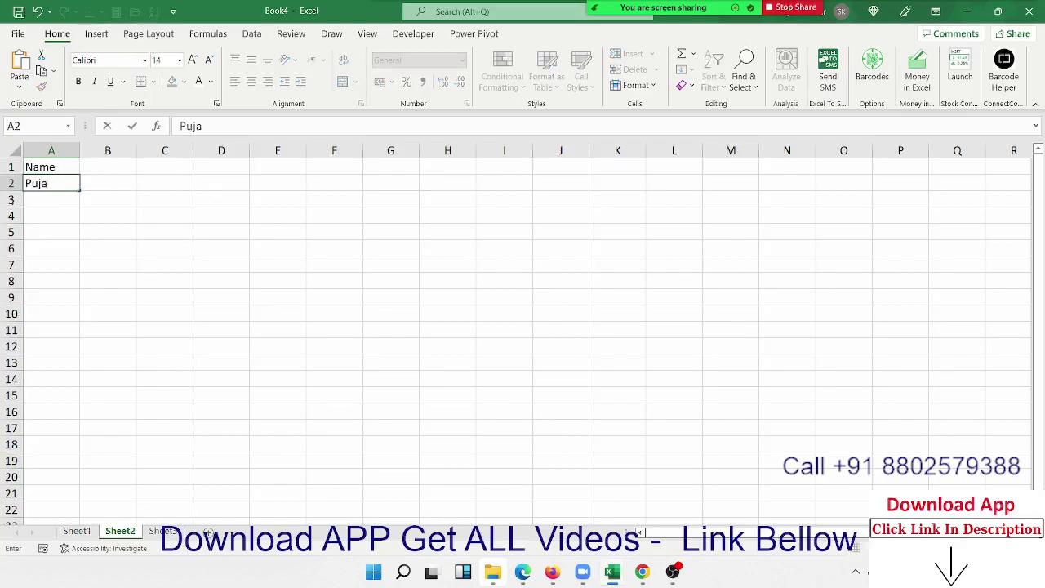
{"action": "key", "text": "Return"}
{"action": "left_click", "coordinate": [70, 183]}
{"action": "left_click_drag", "start_coordinate": [79, 191], "coordinate": [52, 395]}
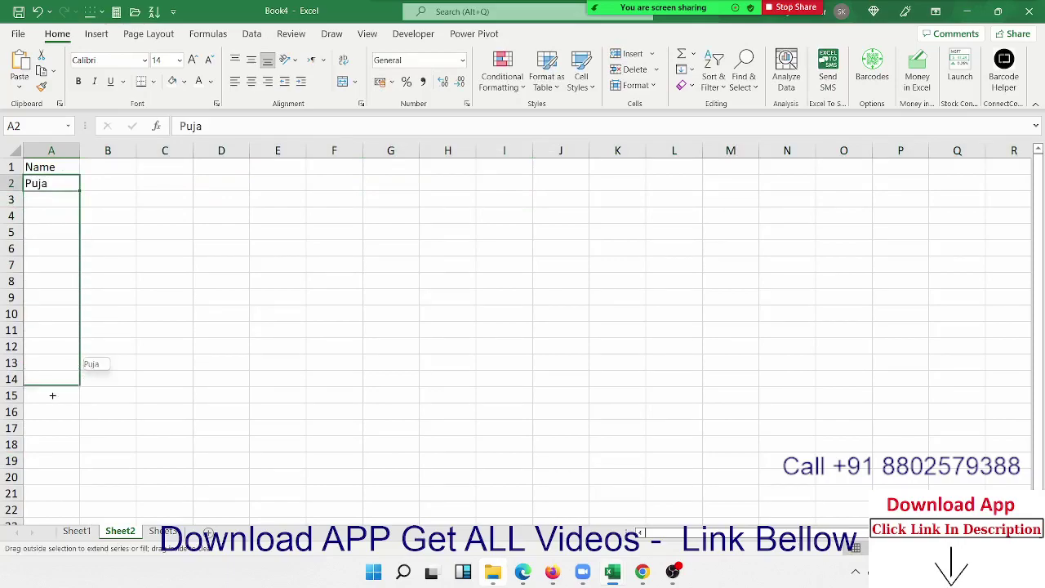
Enter 1 July (01-Jul-22) in B1 and the next-day formula =B1+1 in C1.
{"action": "left_click", "coordinate": [117, 167]}
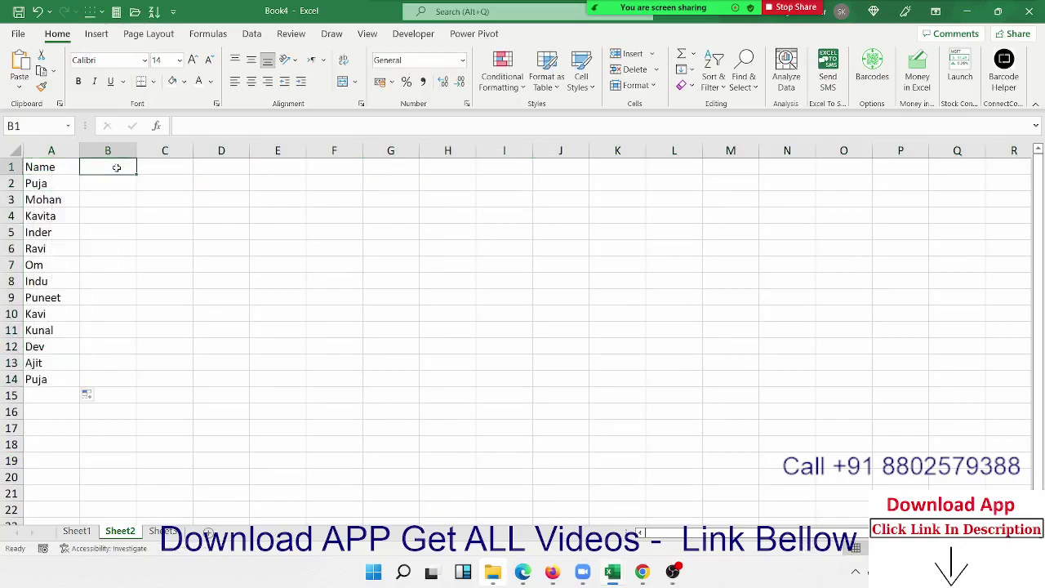
{"action": "type", "text": "7/1"}
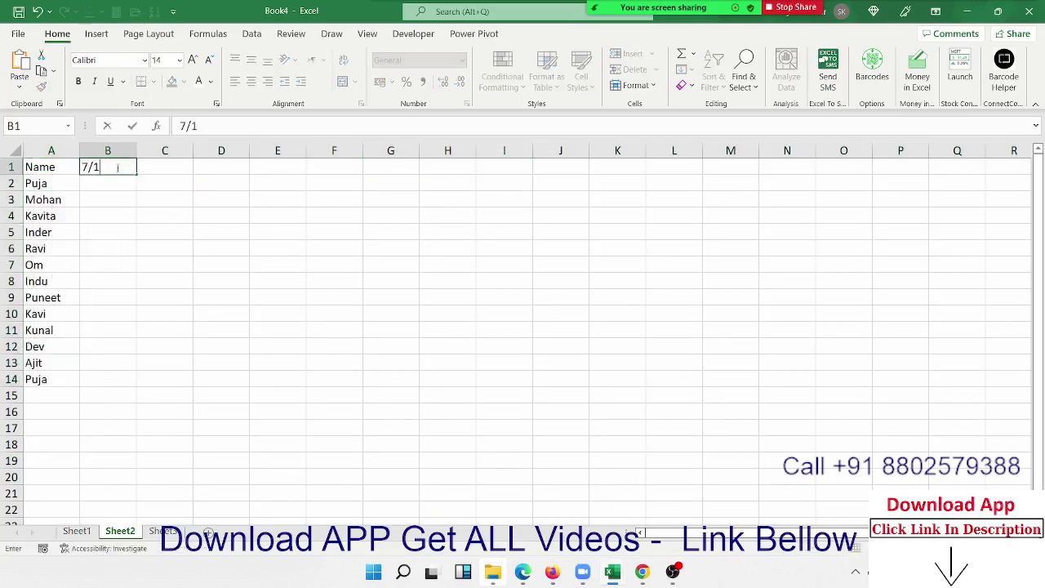
{"action": "key", "text": "Escape"}
{"action": "type", "text": "1/7"}
{"action": "key", "text": "Return"}
{"action": "left_click", "coordinate": [117, 167]}
{"action": "key", "text": "ctrl+shift+3"}
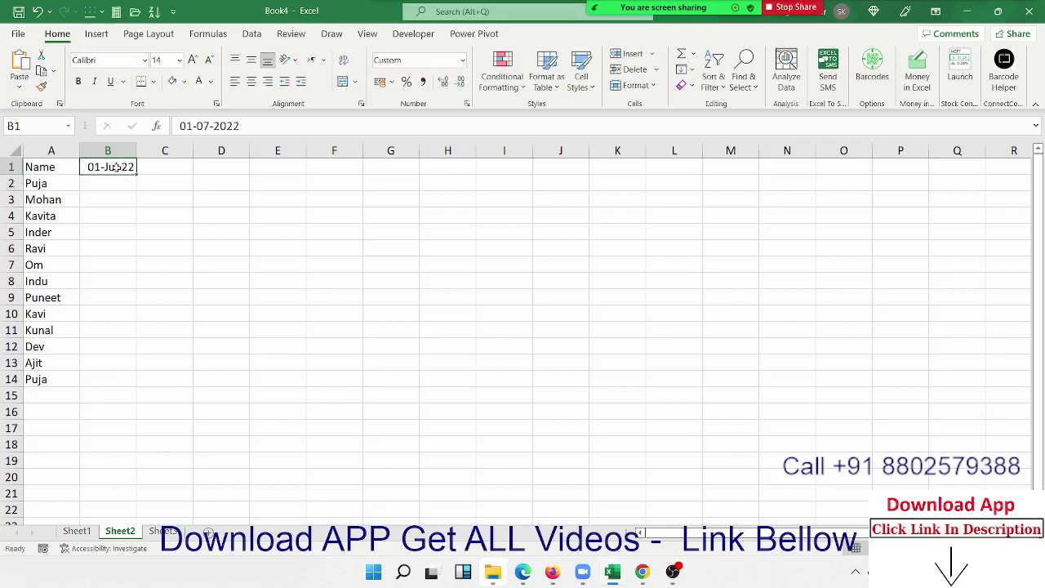
{"action": "key", "text": "Right"}
{"action": "type", "text": "="}
{"action": "left_click", "coordinate": [117, 167]}
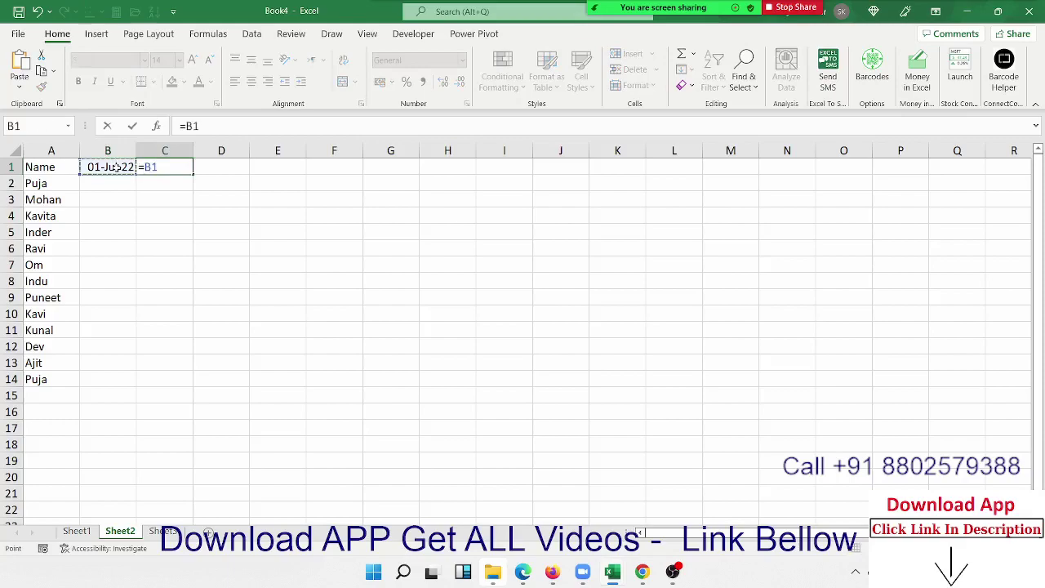
{"action": "type", "text": "+1"}
{"action": "key", "text": "ctrl+Return"}
Copy the date formula along row 1 through 31-Jul-22 and delete dates beyond July.
{"action": "key", "text": "ctrl+c"}
{"action": "key", "text": "Right"}
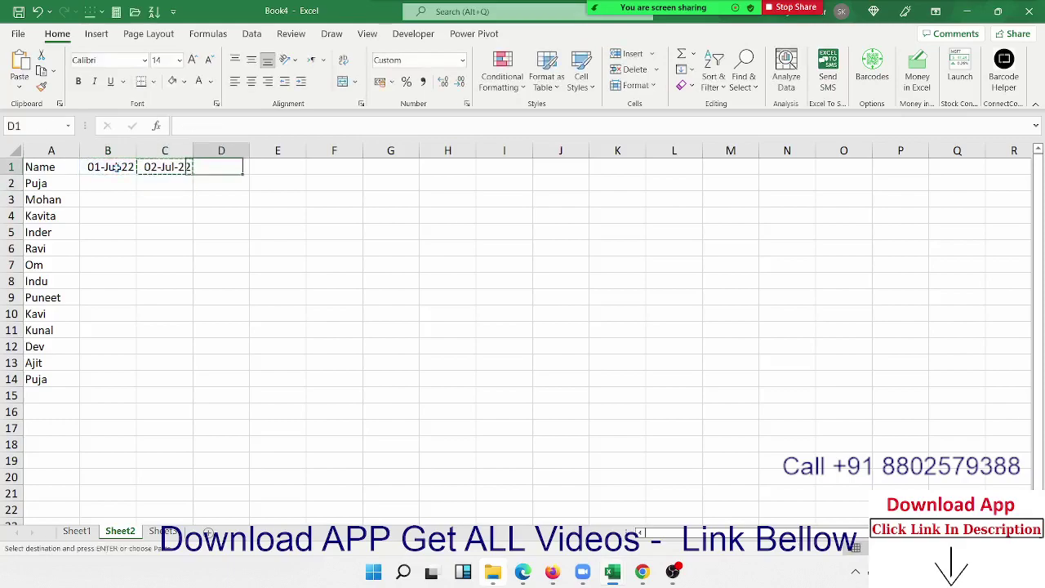
{"action": "key", "text": "shift+Right"}
{"action": "key", "text": "shift+Right"}
{"action": "key", "text": "shift+Right"}
{"action": "key", "text": "shift+Right"}
{"action": "key", "text": "shift+Right"}
{"action": "key", "text": "shift+Right"}
{"action": "key", "text": "shift+Right"}
{"action": "key", "text": "shift+Right"}
{"action": "key", "text": "shift+Right"}
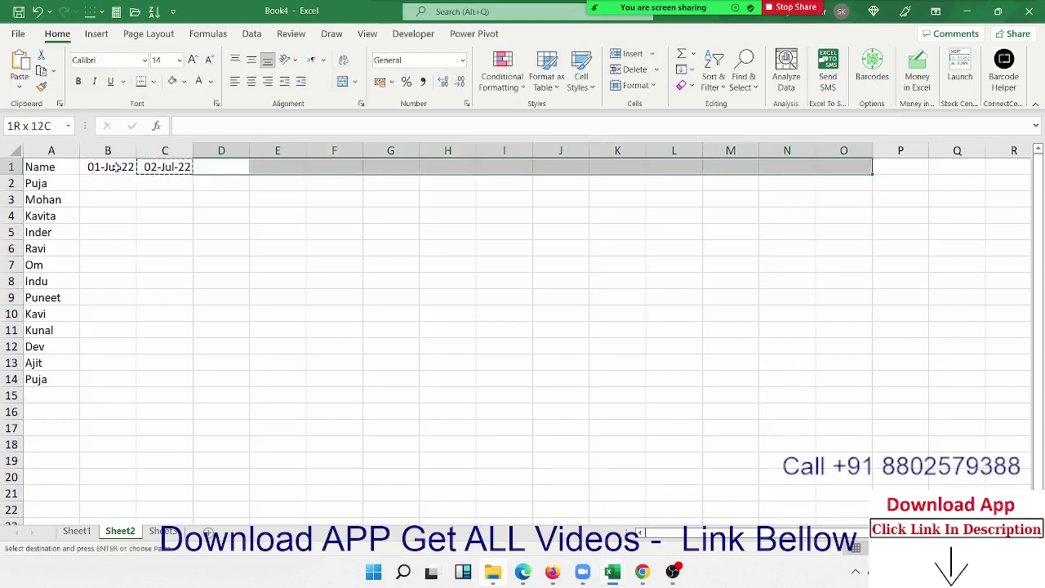
{"action": "key", "text": "shift+Right"}
{"action": "key", "text": "shift+Right"}
{"action": "key", "text": "shift+Right"}
{"action": "key", "text": "shift+Right"}
{"action": "key", "text": "shift+Right"}
{"action": "key", "text": "shift+Right"}
{"action": "key", "text": "shift+Right"}
{"action": "key", "text": "shift+Right"}
{"action": "key", "text": "shift+Right"}
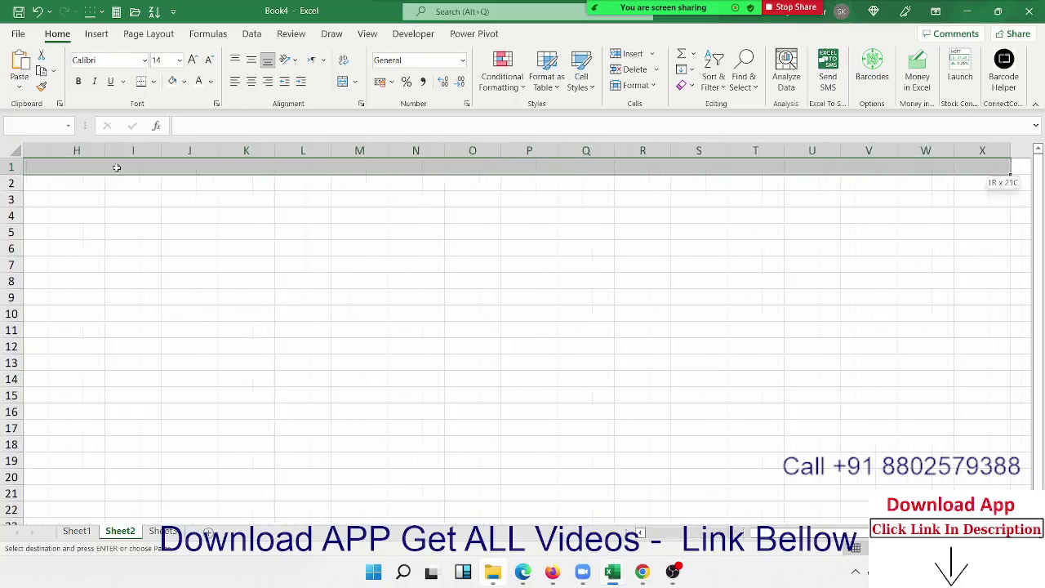
{"action": "key", "text": "shift+Right"}
{"action": "key", "text": "shift+Right"}
{"action": "key", "text": "shift+Right"}
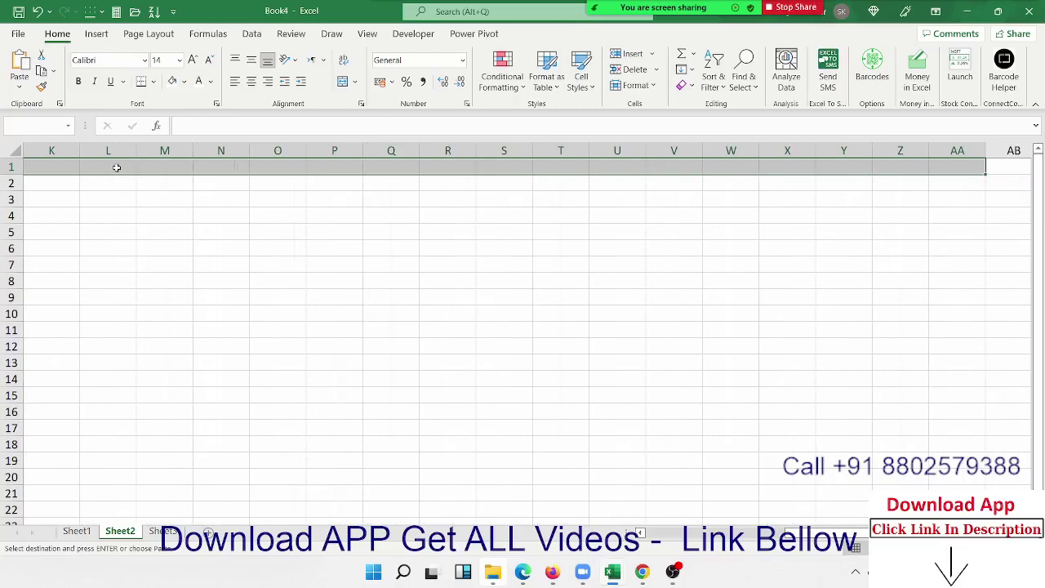
{"action": "key", "text": "ctrl+v"}
{"action": "key", "text": "ctrl+Right"}
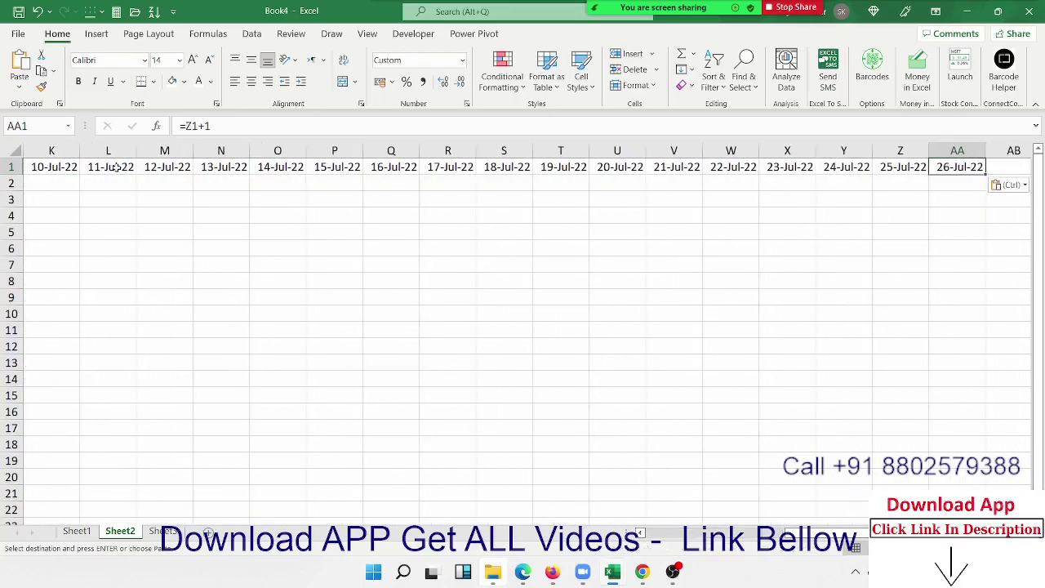
{"action": "key", "text": "ctrl+c"}
{"action": "key", "text": "Right"}
{"action": "key", "text": "shift+Right"}
{"action": "key", "text": "shift+Right"}
{"action": "key", "text": "shift+Right"}
{"action": "key", "text": "shift+Right"}
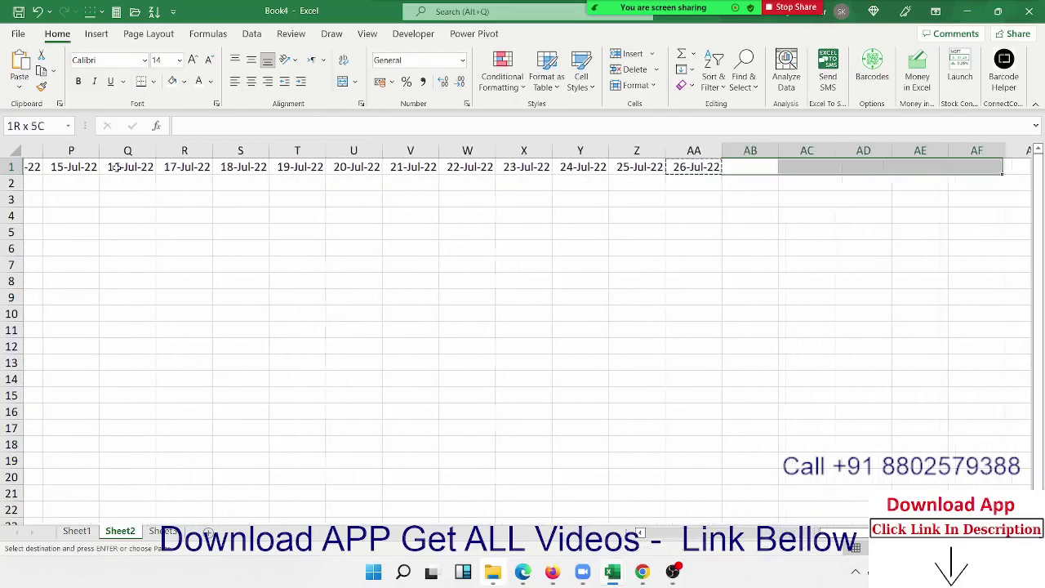
{"action": "key", "text": "shift+Right"}
{"action": "key", "text": "shift+Right"}
{"action": "key", "text": "ctrl+v"}
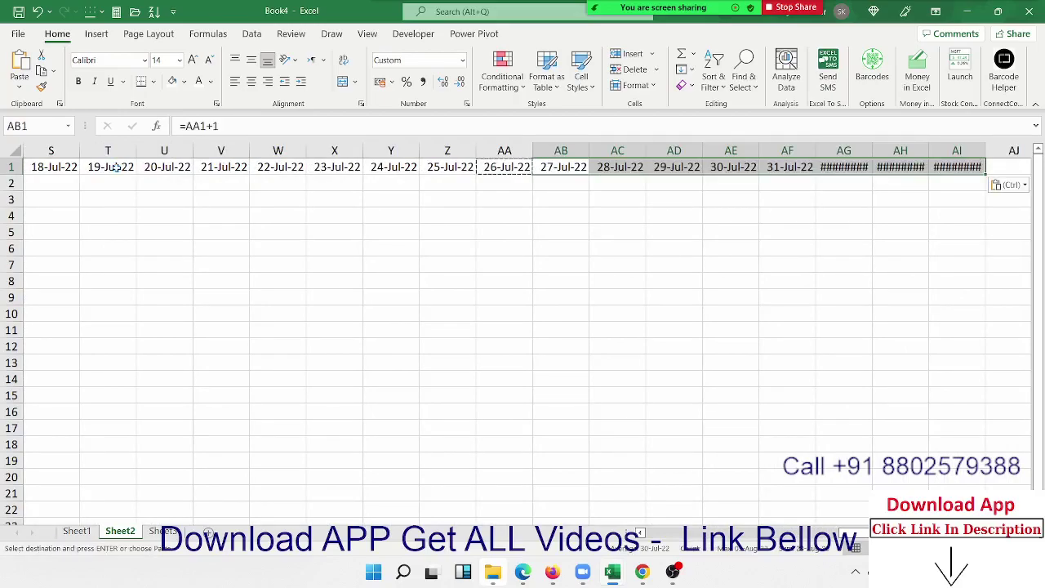
{"action": "key", "text": "Right"}
{"action": "key", "text": "Right"}
{"action": "key", "text": "Right"}
{"action": "key", "text": "Right"}
{"action": "key", "text": "Right"}
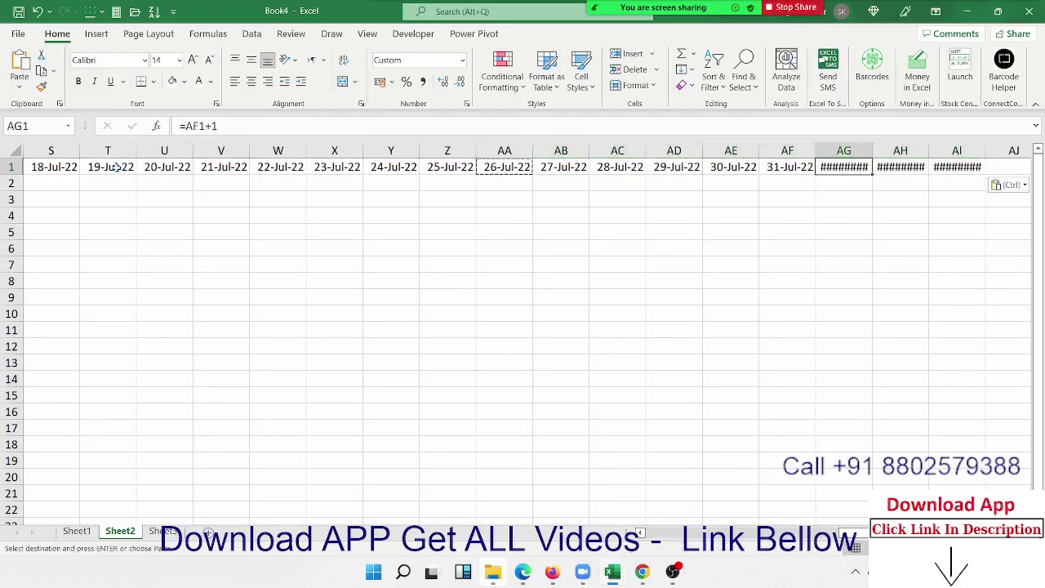
{"action": "key", "text": "shift+Right"}
{"action": "key", "text": "shift+Right"}
{"action": "key", "text": "Delete"}
{"action": "key", "text": "Left"}
{"action": "key", "text": "ctrl+Home"}
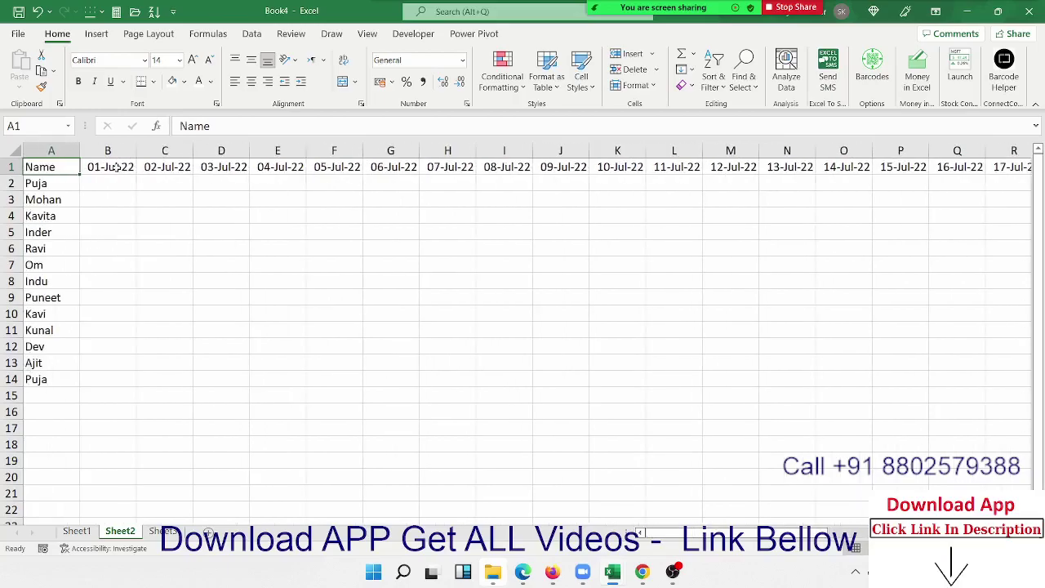
{"action": "key", "text": "Down"}
{"action": "key", "text": "Right"}
{"action": "type", "text": "P"}
{"action": "key", "text": "Return"}
{"action": "key", "text": "Up"}
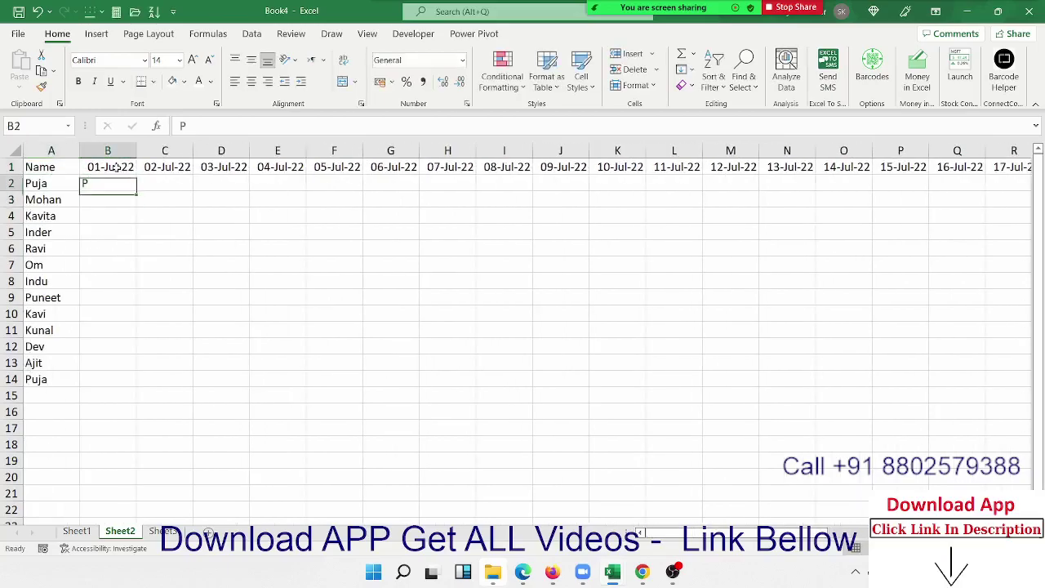
{"action": "key", "text": "Up"}
{"action": "key", "text": "ctrl+Right"}
{"action": "key", "text": "ctrl+Left"}
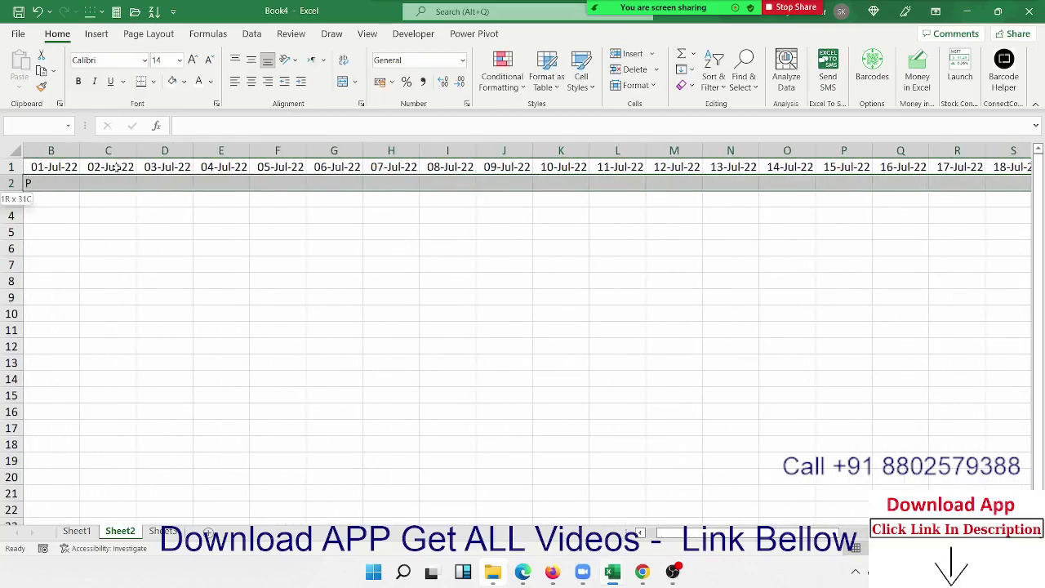
{"action": "key", "text": "Down"}
{"action": "key", "text": "ctrl+shift+Right"}
{"action": "key", "text": "shift+Down"}
{"action": "key", "text": "shift+Down"}
{"action": "key", "text": "shift+Down"}
{"action": "key", "text": "shift+Down"}
{"action": "key", "text": "shift+Down"}
{"action": "key", "text": "shift+Down"}
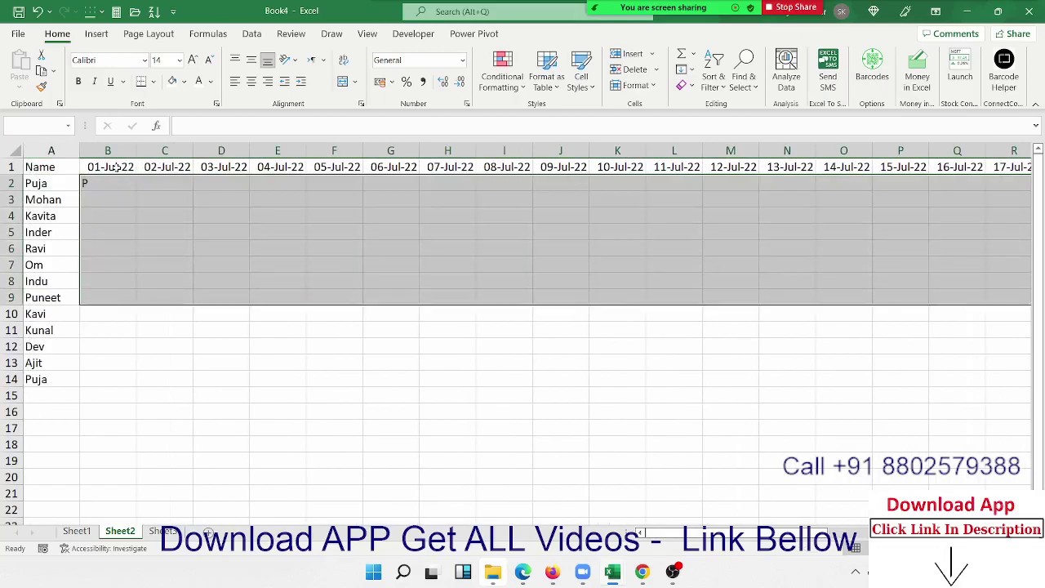
{"action": "key", "text": "shift+Down"}
{"action": "key", "text": "shift+Down"}
{"action": "key", "text": "shift+Down"}
{"action": "key", "text": "shift+Down"}
{"action": "key", "text": "shift+Down"}
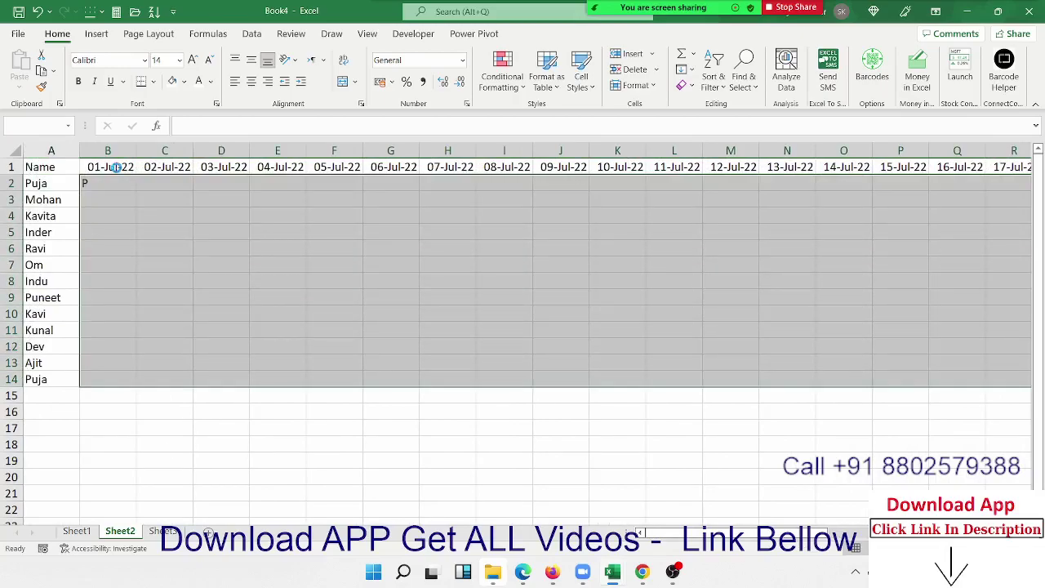
{"action": "key", "text": "ctrl+Return"}
{"action": "key", "text": "Up"}
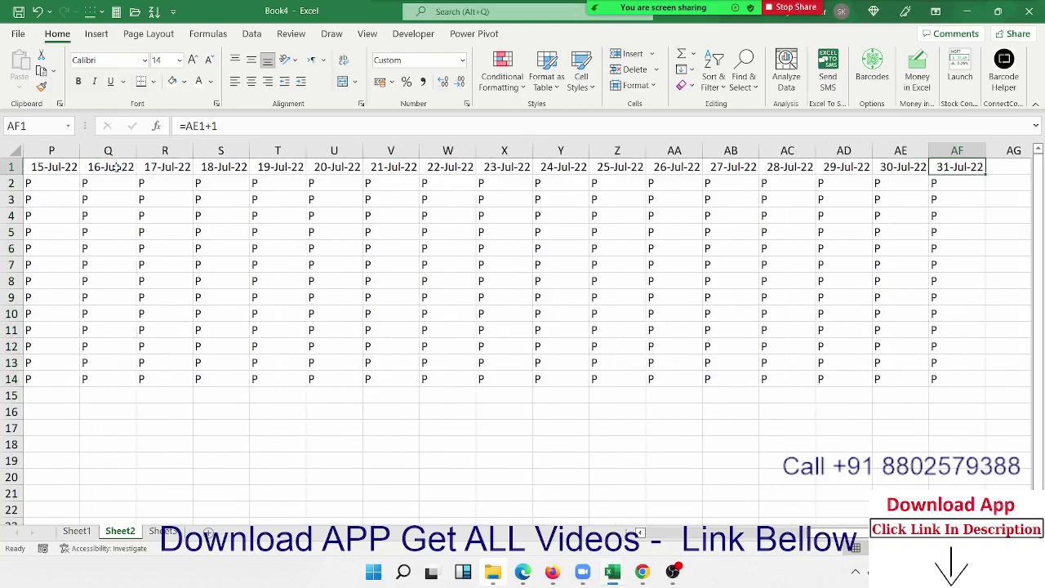
{"action": "key", "text": "ctrl+Home"}
{"action": "key", "text": "ctrl+shift+End"}
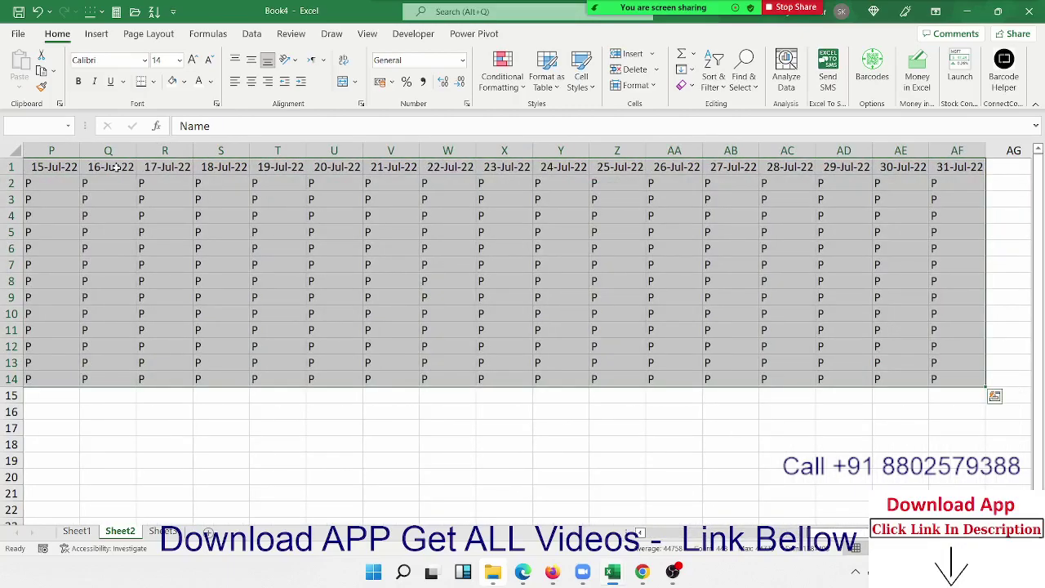
Apply All Borders to every cell of the attendance register.
{"action": "left_click", "coordinate": [153, 81]}
{"action": "left_click", "coordinate": [164, 226]}
{"action": "scroll", "coordinate": [123, 228], "scroll_direction": "left", "scroll_amount": 5}
{"action": "left_click", "coordinate": [96, 237]}
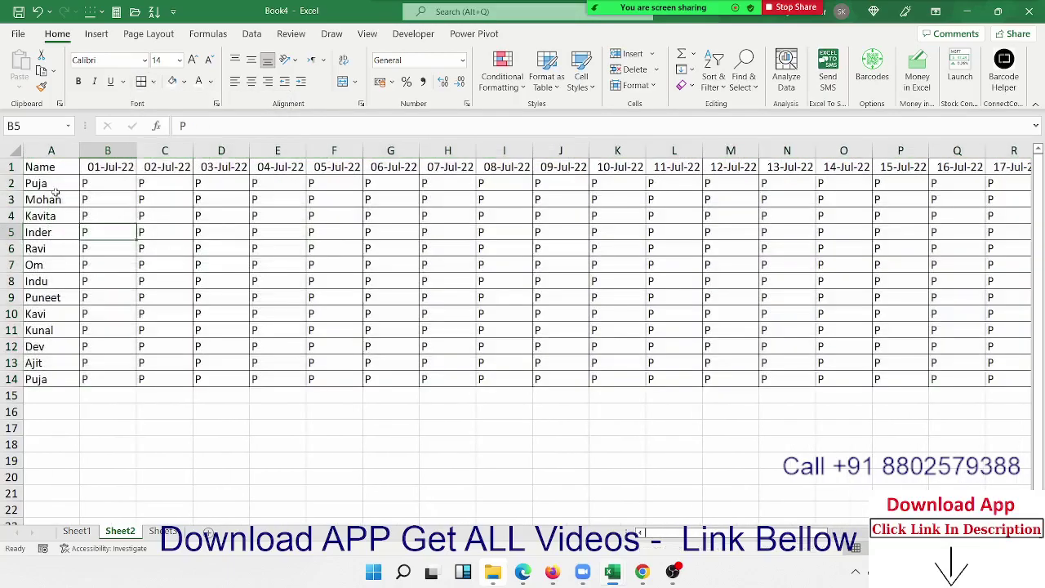
Select the whole sheet and AutoFit all columns to their contents.
{"action": "left_click", "coordinate": [12, 150]}
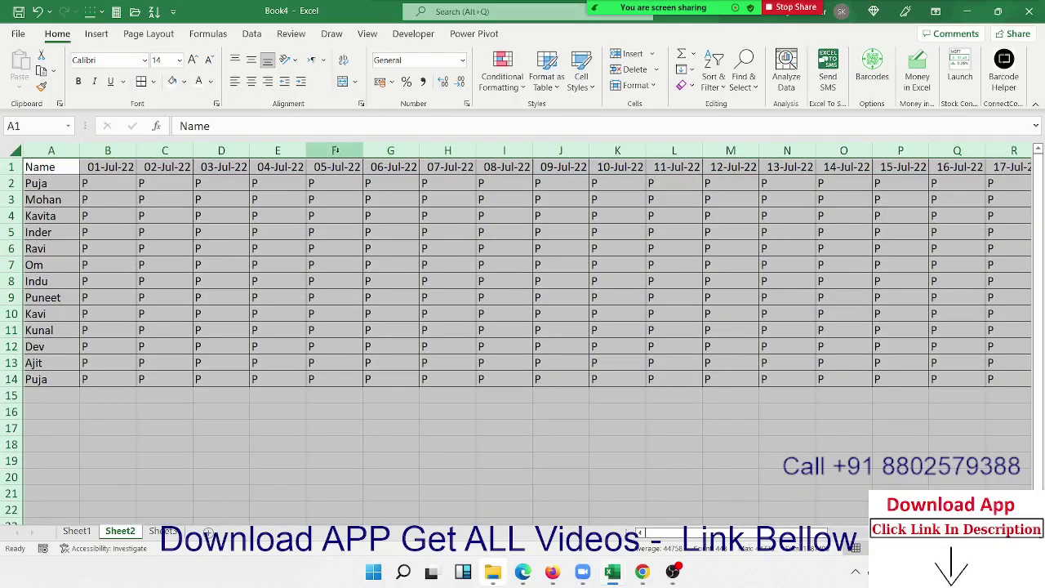
{"action": "double_click", "coordinate": [309, 151]}
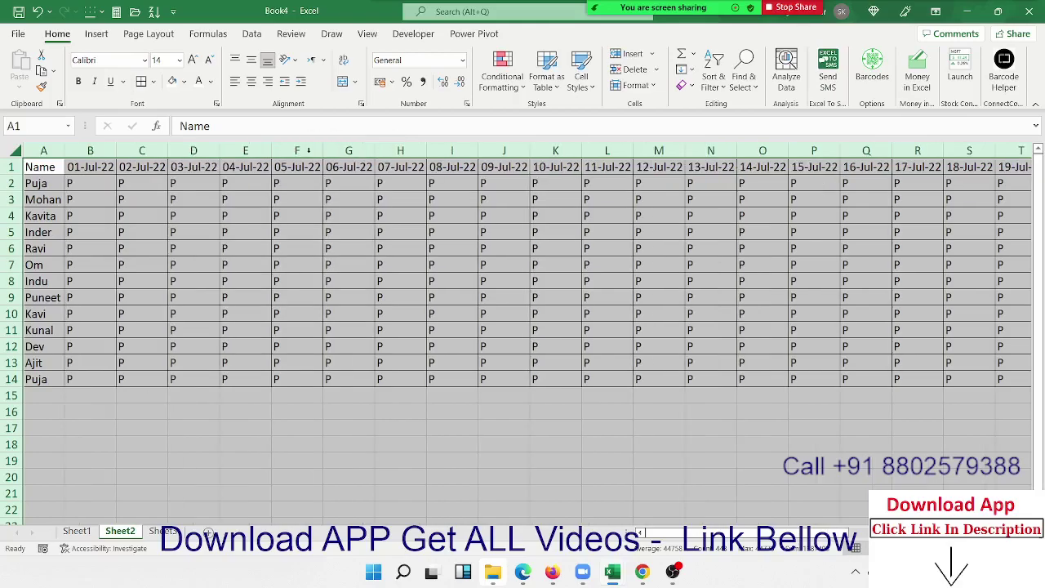
{"action": "left_click", "coordinate": [326, 247]}
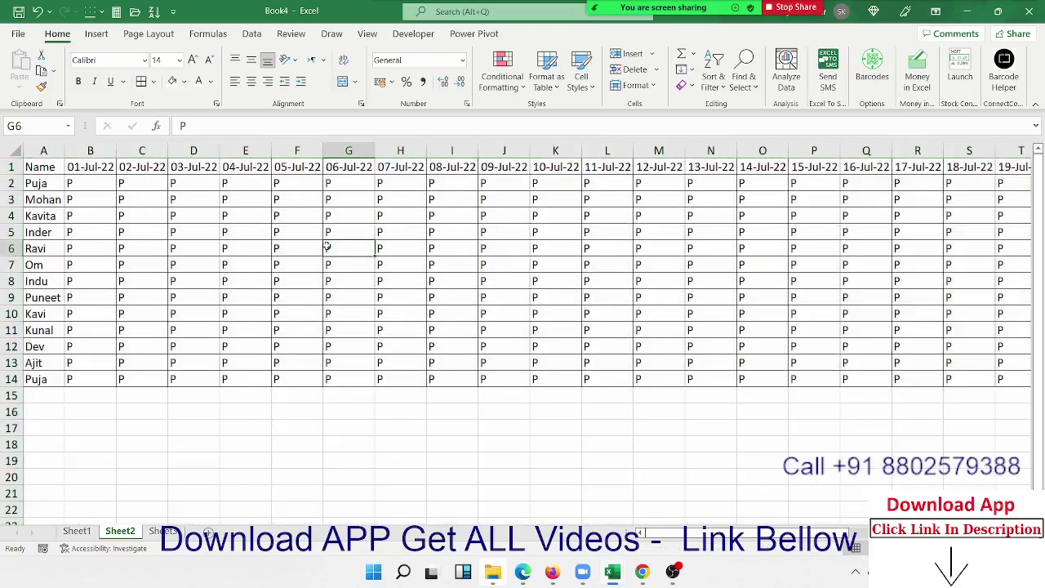
{"action": "key", "text": "Right"}
{"action": "key", "text": "Right"}
{"action": "key", "text": "Right"}
{"action": "key", "text": "Right"}
{"action": "key", "text": "Right"}
{"action": "key", "text": "Right"}
{"action": "key", "text": "Right"}
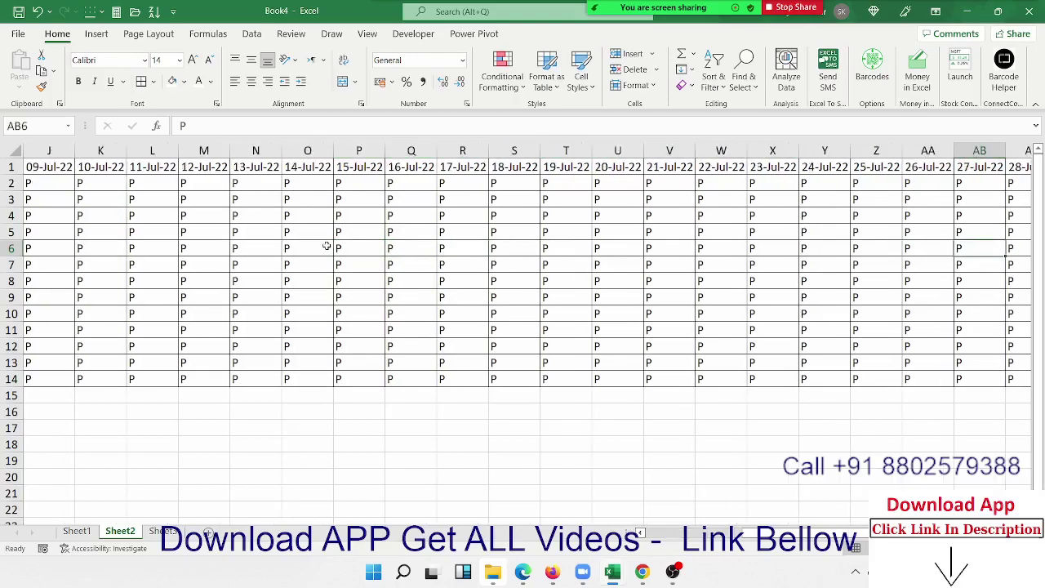
{"action": "key", "text": "Right"}
{"action": "key", "text": "Right"}
{"action": "key", "text": "Right"}
{"action": "key", "text": "Right"}
{"action": "key", "text": "Right"}
{"action": "key", "text": "Right"}
{"action": "key", "text": "Left"}
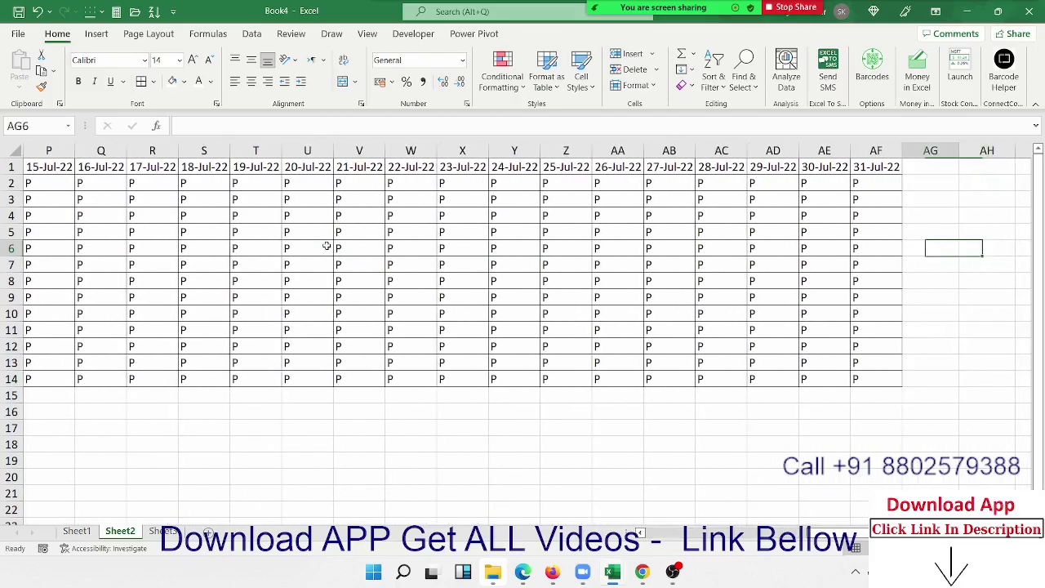
{"action": "key", "text": "Left"}
{"action": "key", "text": "Left"}
{"action": "key", "text": "Left"}
{"action": "key", "text": "Left"}
{"action": "key", "text": "Left"}
{"action": "key", "text": "Left"}
{"action": "key", "text": "Left"}
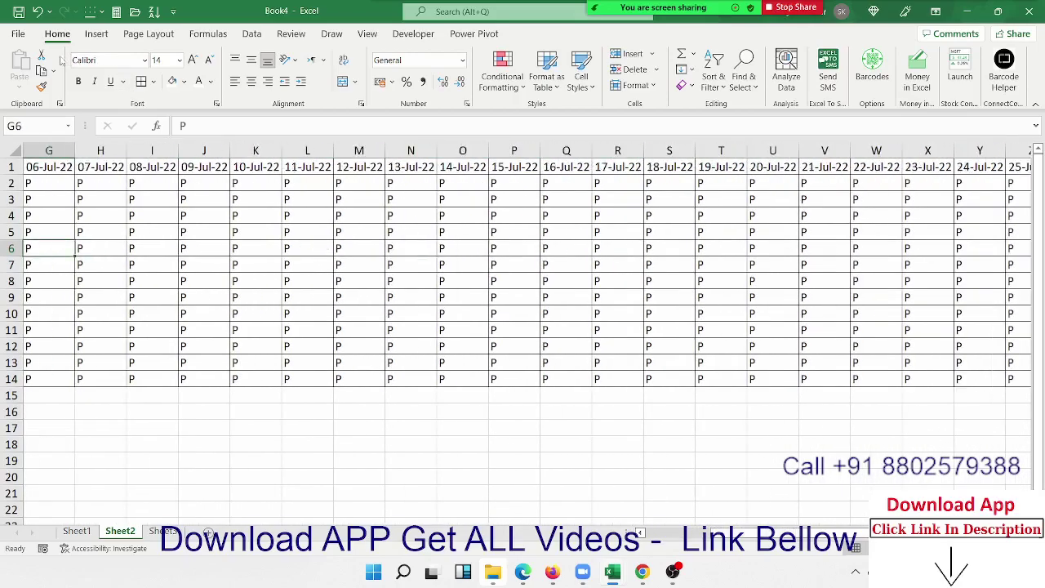
In Print settings, choose Narrow margins, Landscape orientation and Fit Sheet on One Page.
{"action": "left_click", "coordinate": [23, 36]}
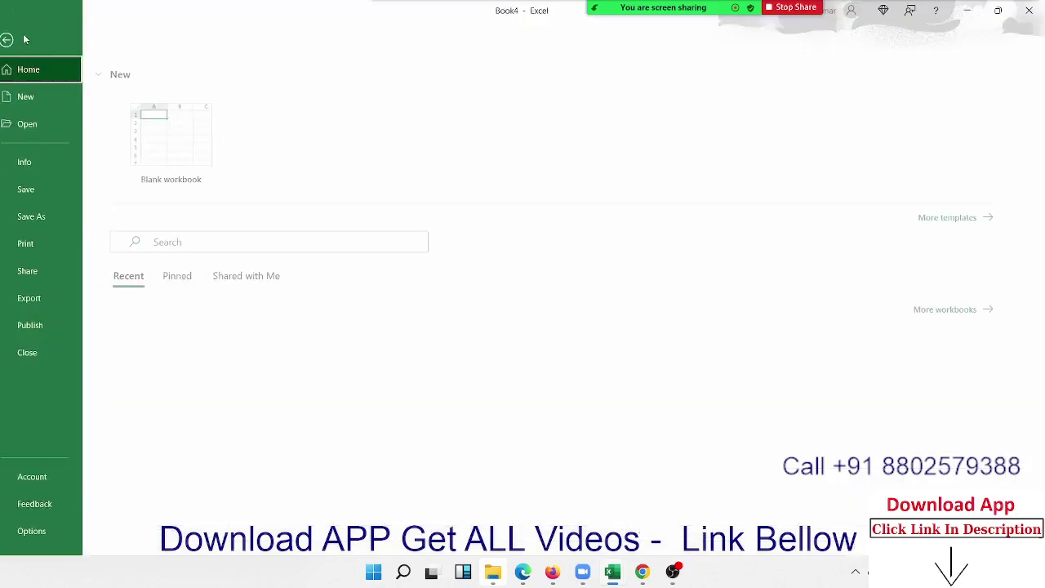
{"action": "left_click", "coordinate": [51, 250]}
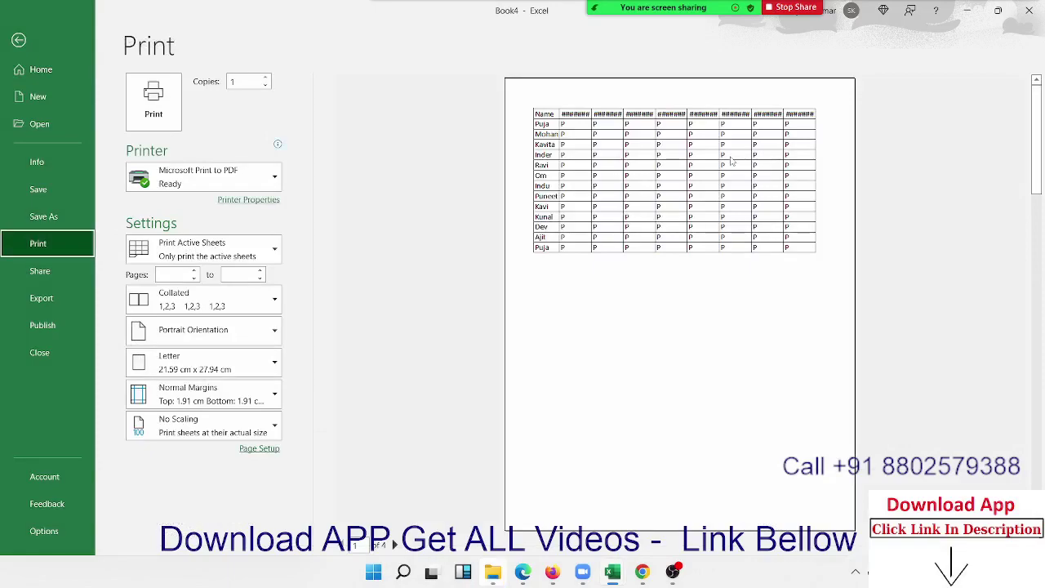
{"action": "left_click", "coordinate": [160, 400]}
{"action": "left_click", "coordinate": [181, 344]}
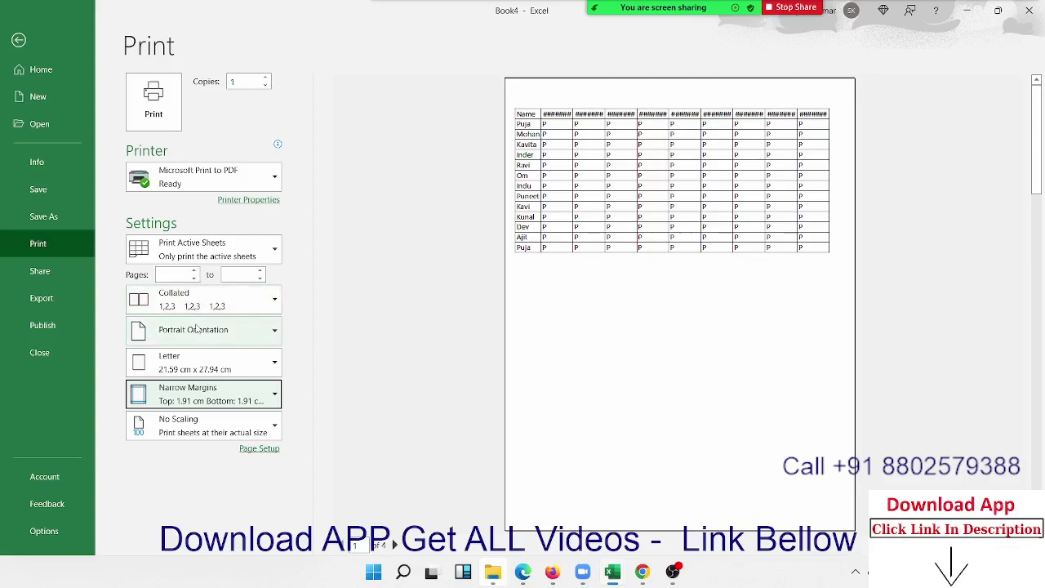
{"action": "left_click", "coordinate": [197, 330]}
{"action": "left_click", "coordinate": [204, 400]}
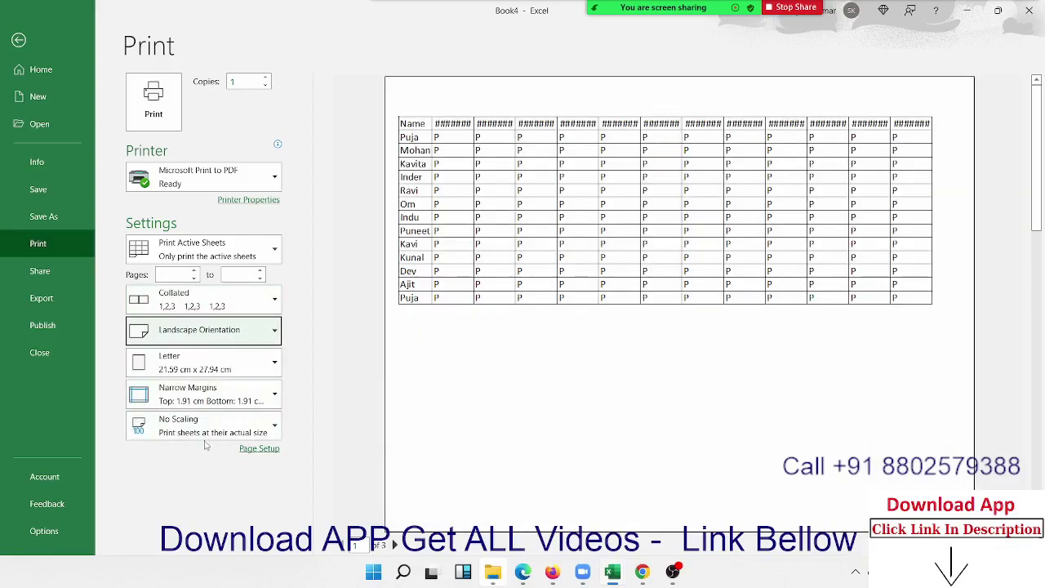
{"action": "left_click", "coordinate": [204, 426]}
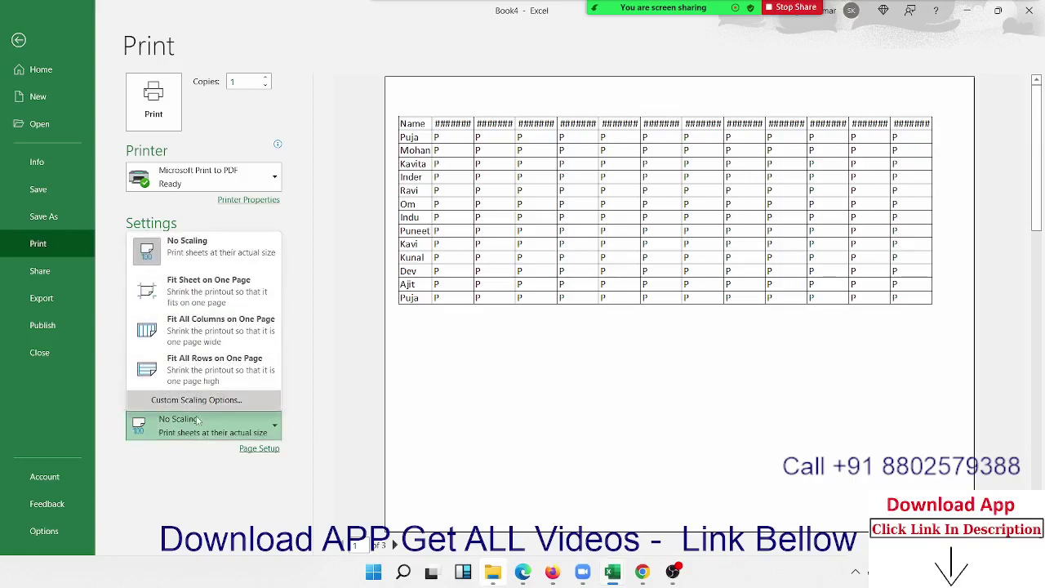
{"action": "left_click", "coordinate": [213, 302]}
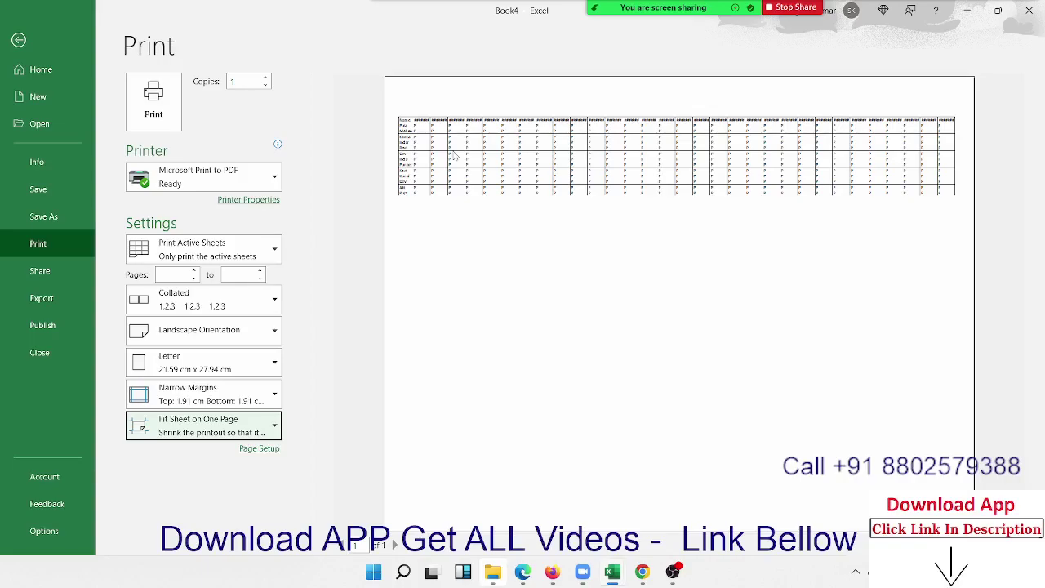
{"action": "key", "text": "Escape"}
{"action": "left_click", "coordinate": [425, 167]}
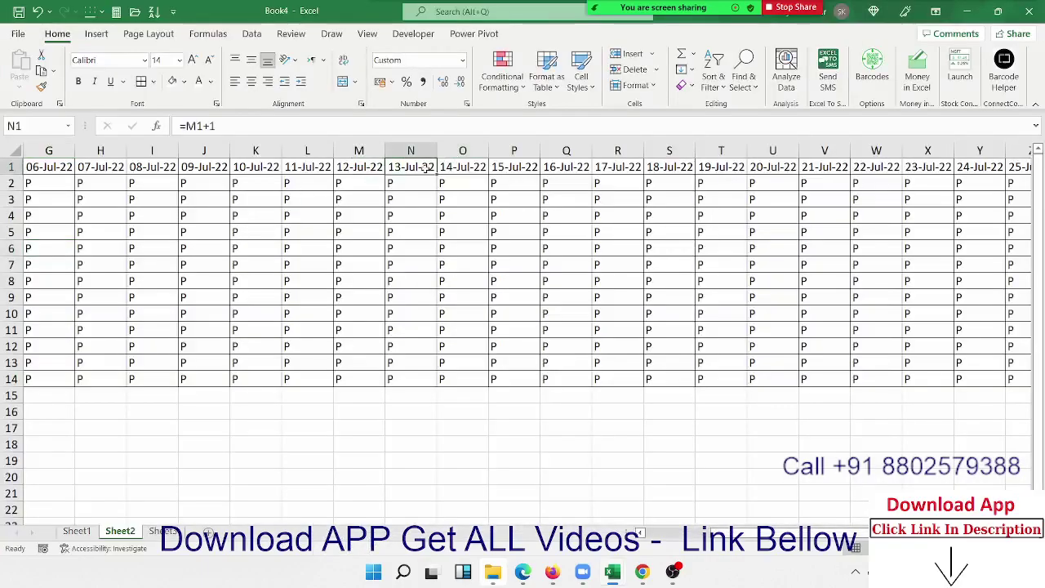
{"action": "key", "text": "ctrl+Home"}
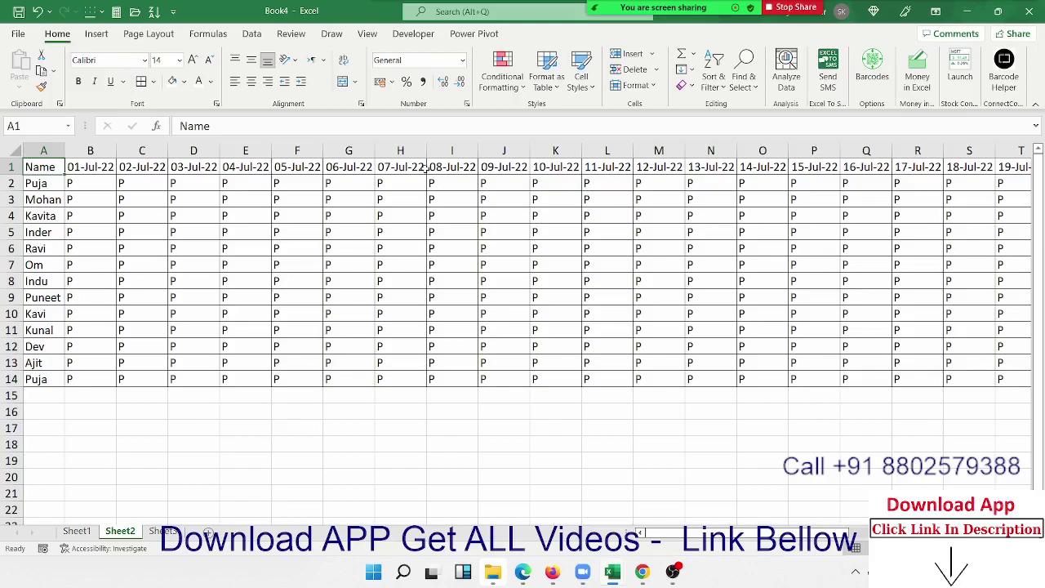
{"action": "key", "text": "Right"}
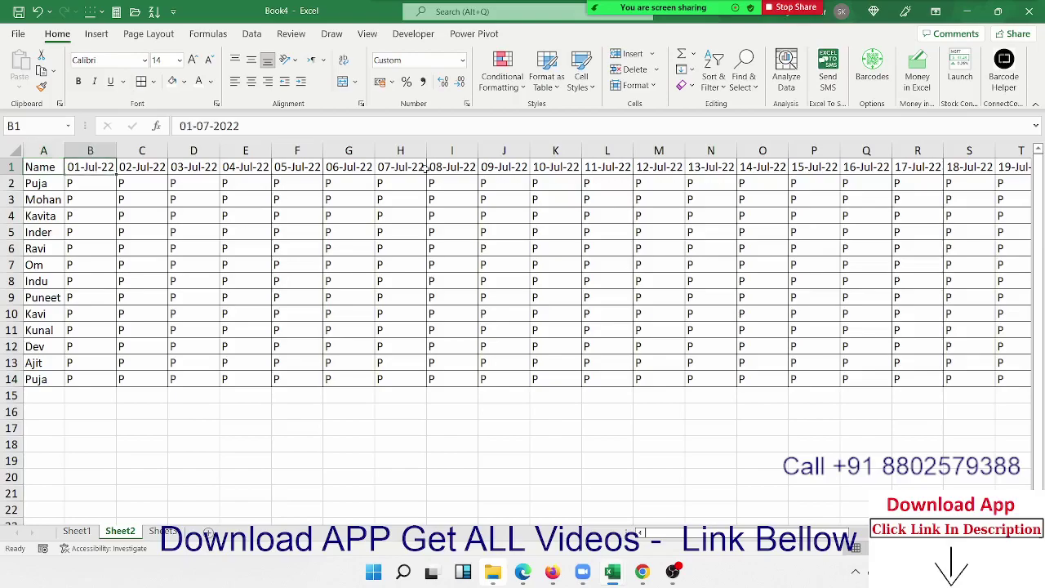
{"action": "key", "text": "ctrl+Right"}
{"action": "key", "text": "ctrl+Home"}
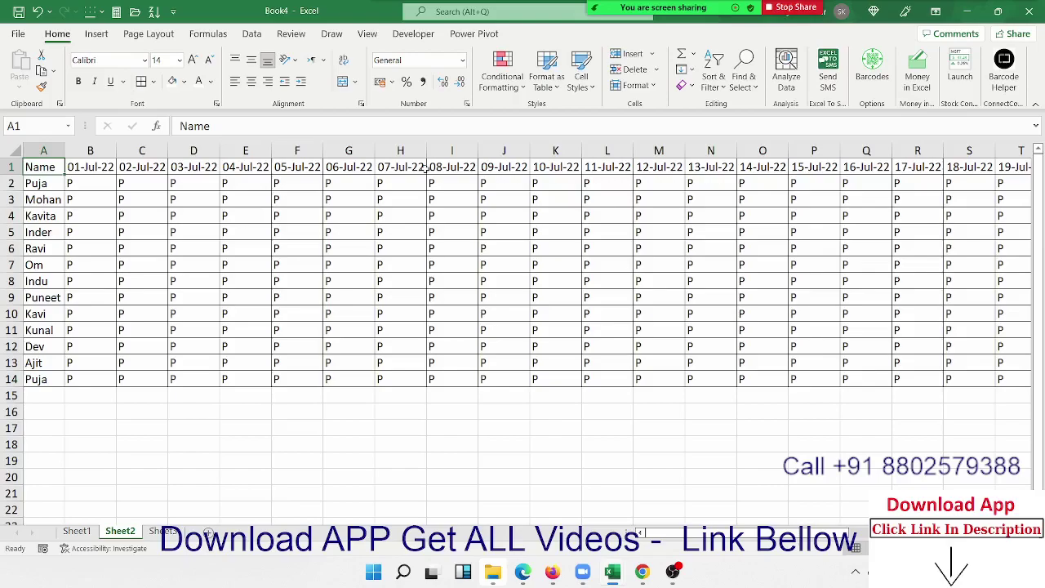
{"action": "key", "text": "Right"}
{"action": "key", "text": "ctrl+shift+Right"}
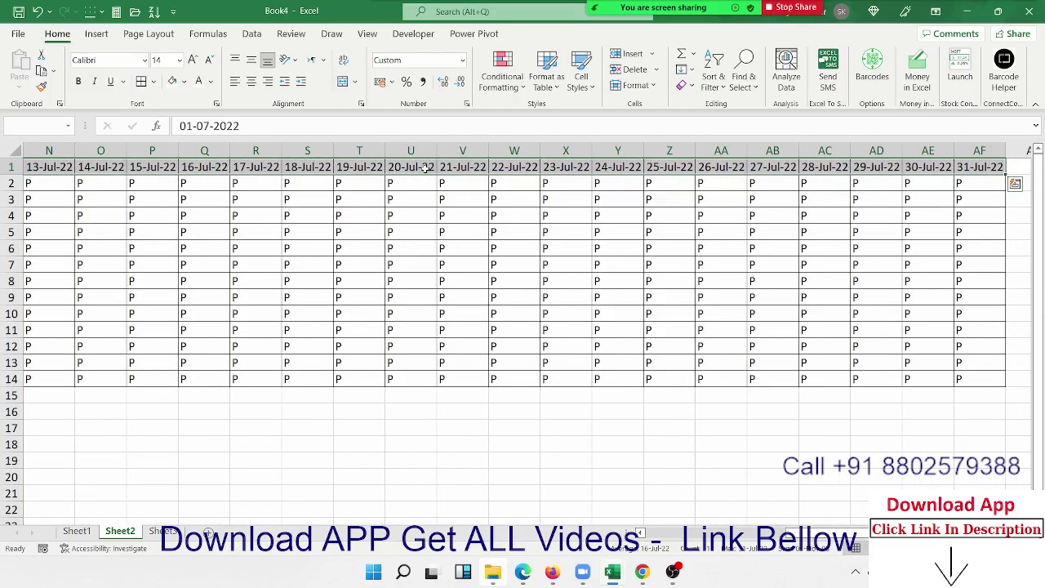
{"action": "key", "text": "Down"}
{"action": "key", "text": "Home"}
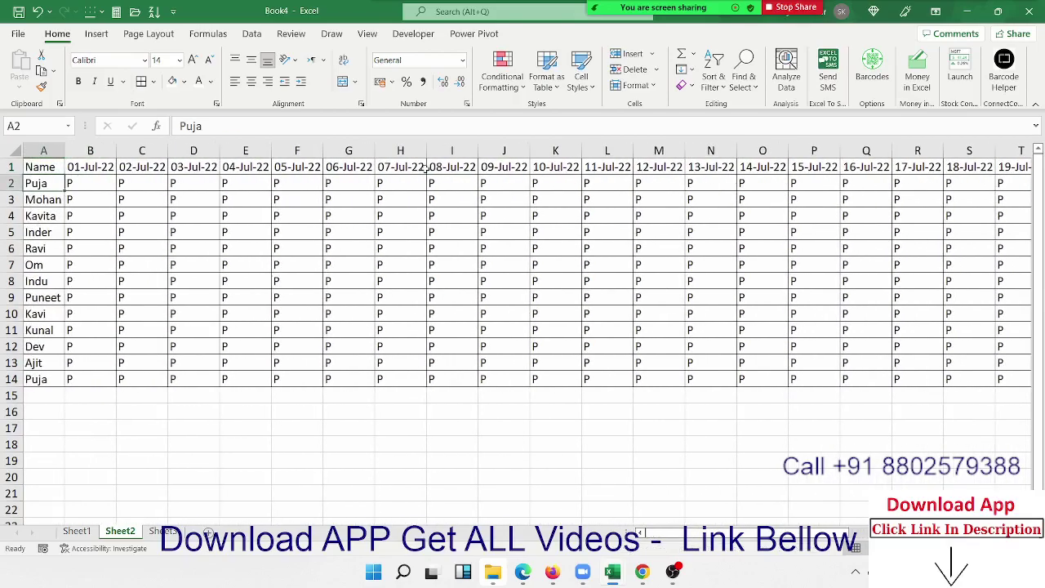
{"action": "key", "text": "Right"}
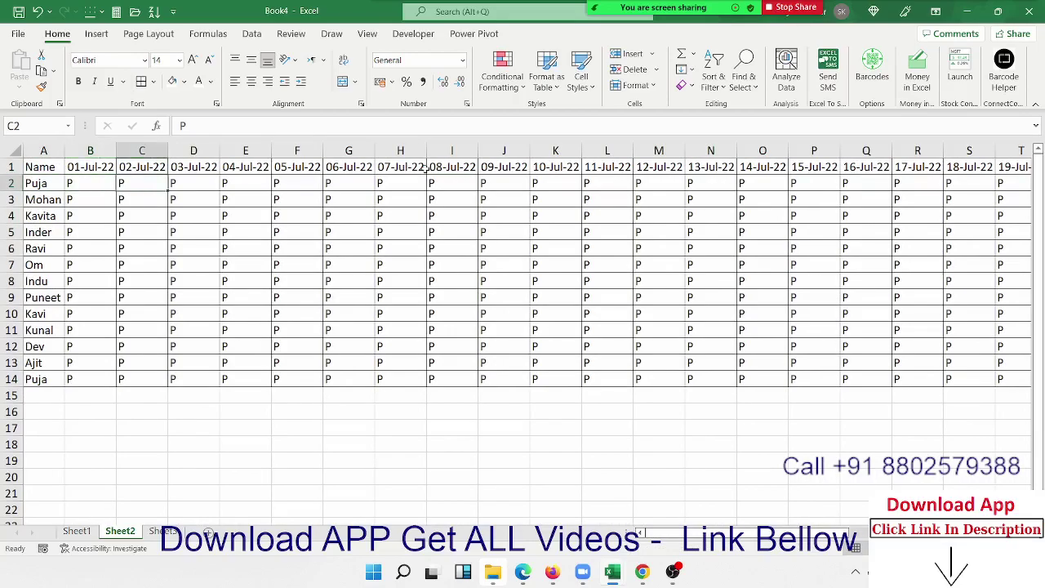
{"action": "key", "text": "ctrl+shift+End"}
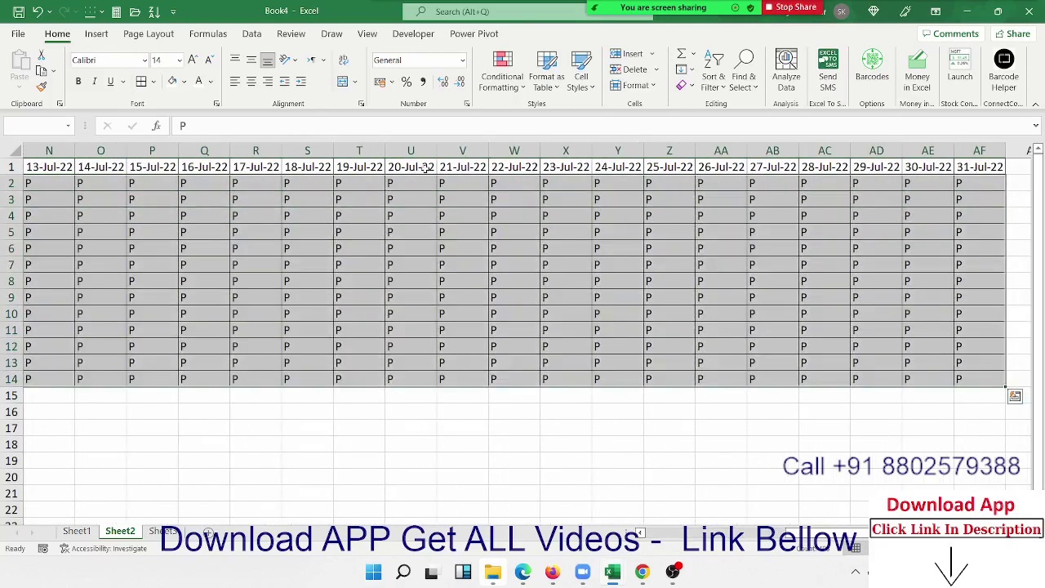
{"action": "key", "text": "ctrl+Home"}
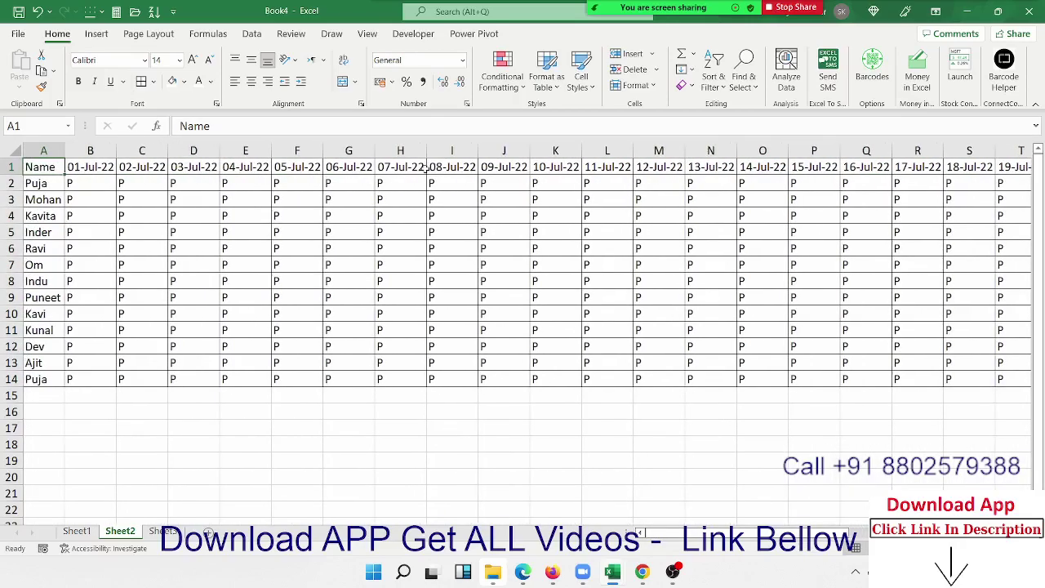
{"action": "key", "text": "ctrl+shift+Right"}
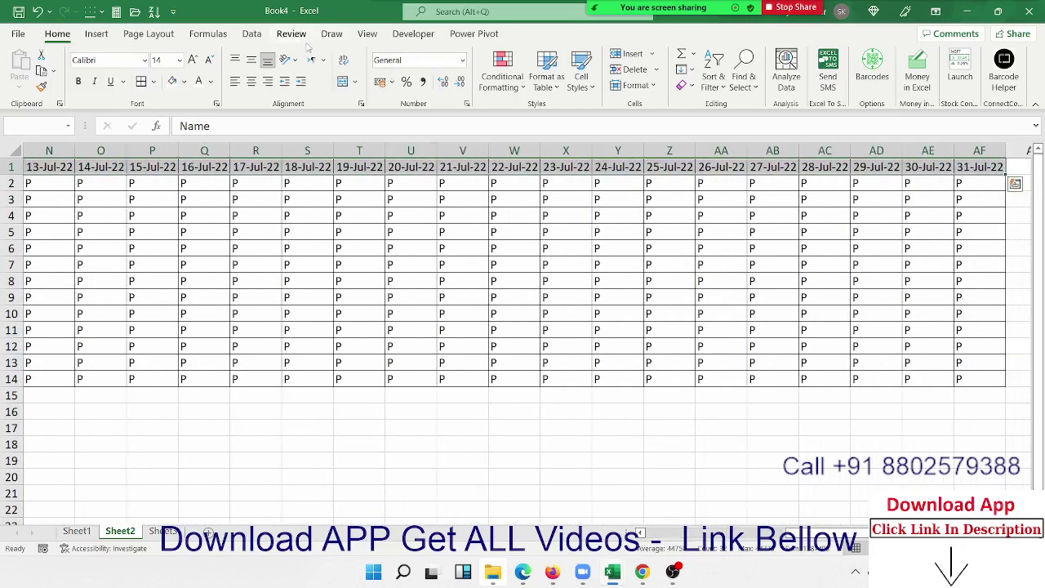
Apply Rotate Text Up to the row 1 date headers and AutoFit all columns.
{"action": "left_click", "coordinate": [289, 63]}
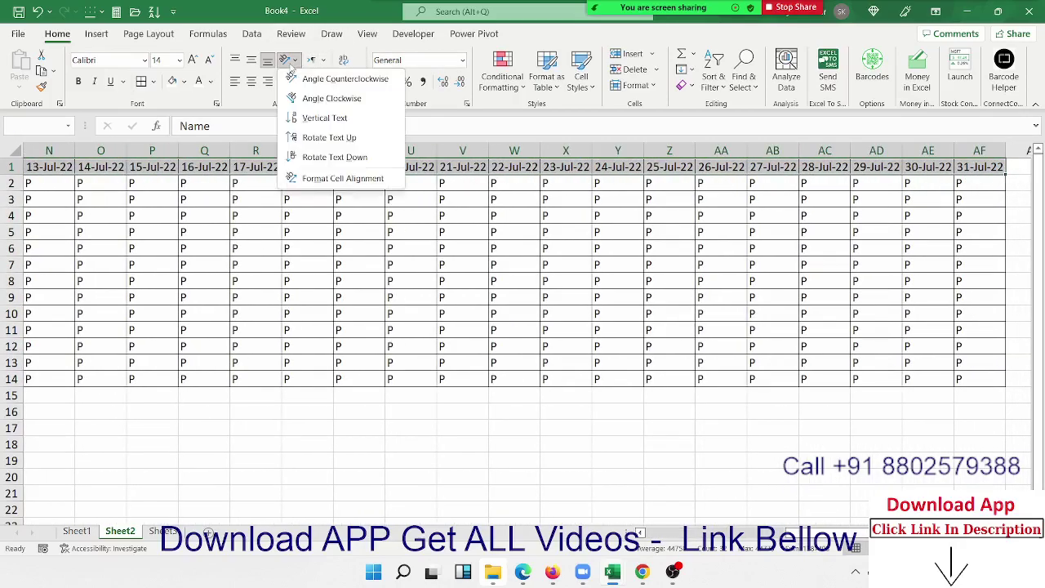
{"action": "left_click", "coordinate": [300, 137]}
{"action": "left_click", "coordinate": [194, 183]}
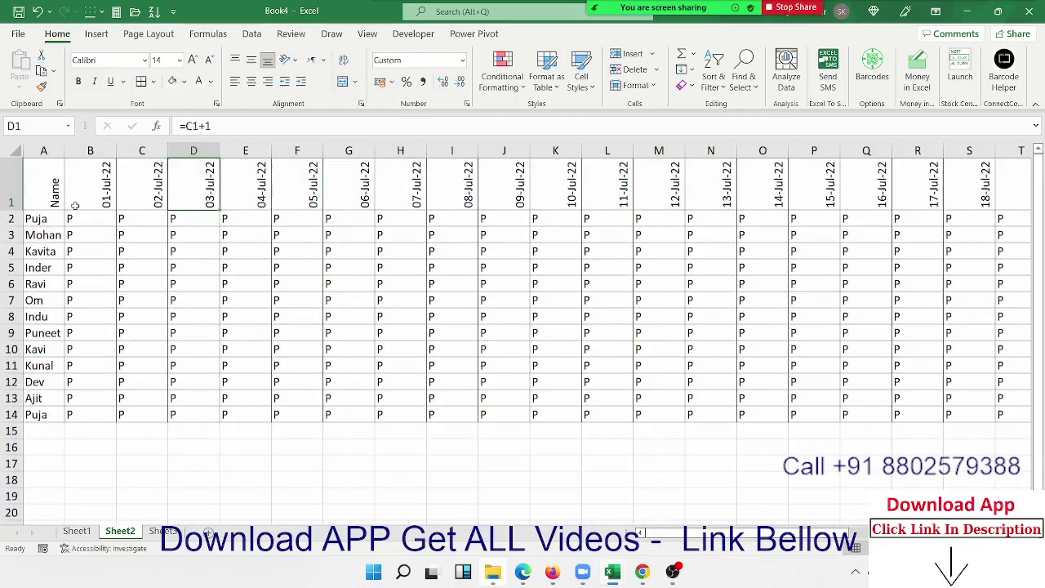
{"action": "left_click", "coordinate": [17, 151]}
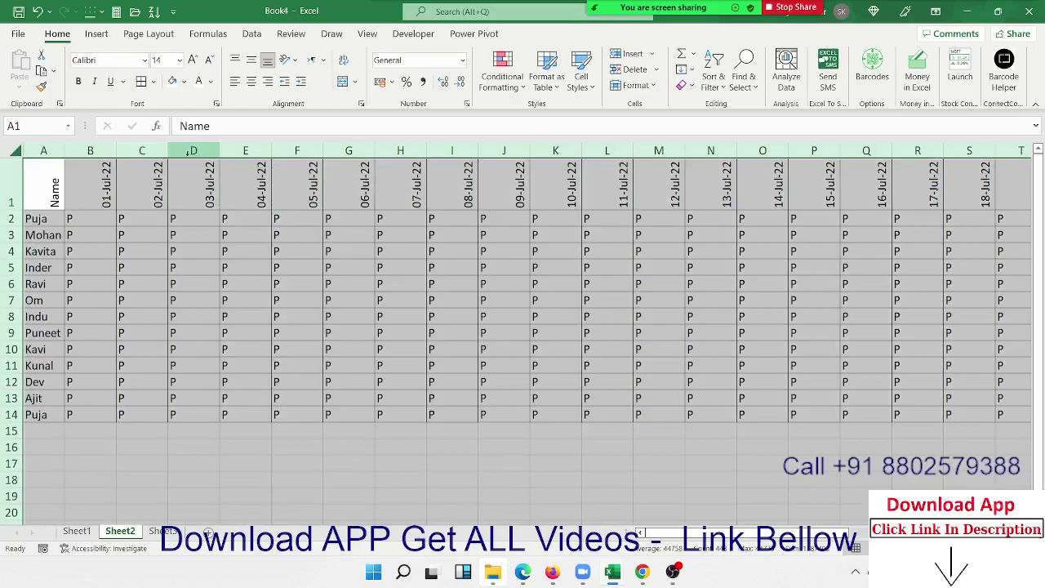
{"action": "double_click", "coordinate": [167, 151]}
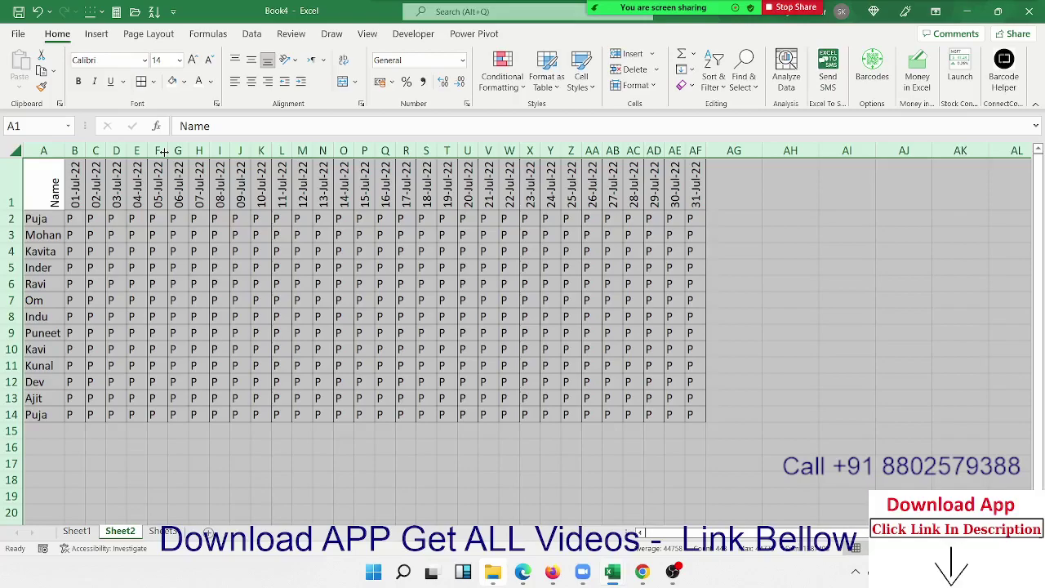
Return to A1 and preview how the attendance sheet will print, then close the preview.
{"action": "key", "text": "ctrl+Home"}
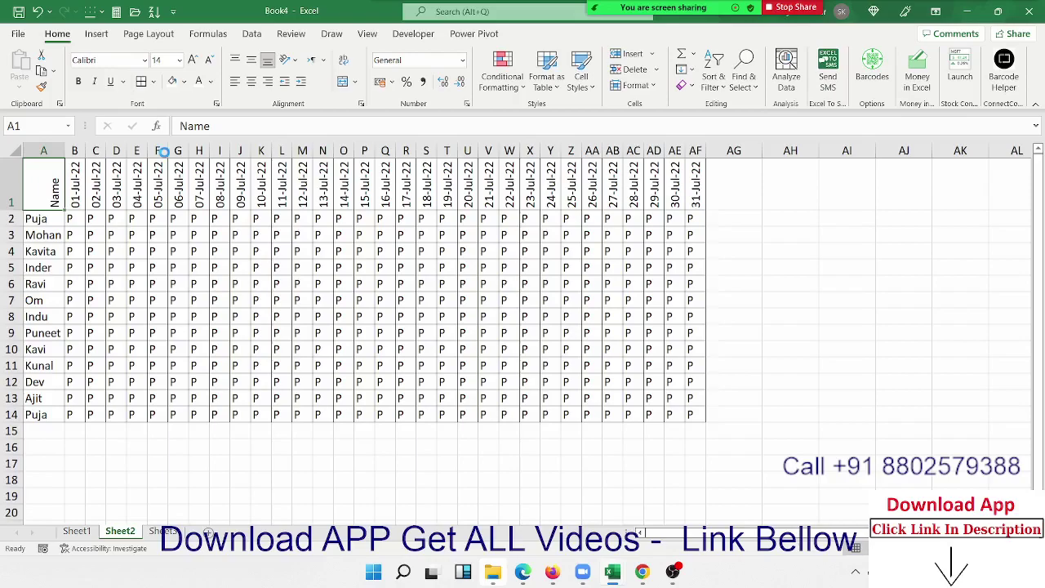
{"action": "key", "text": "ctrl+p"}
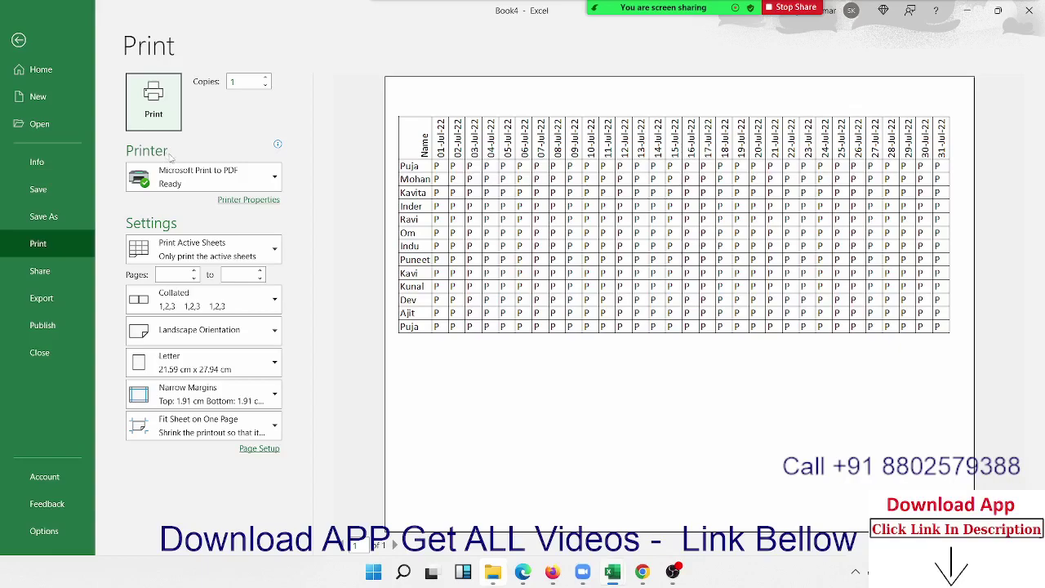
{"action": "mouse_move", "coordinate": [633, 16]}
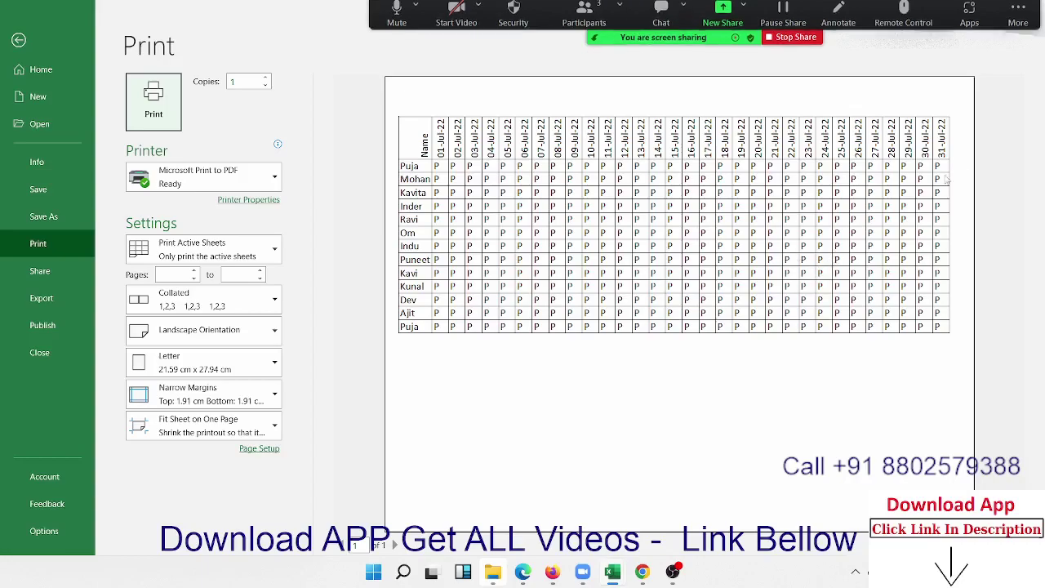
{"action": "left_click", "coordinate": [658, 205]}
{"action": "key", "text": "Escape"}
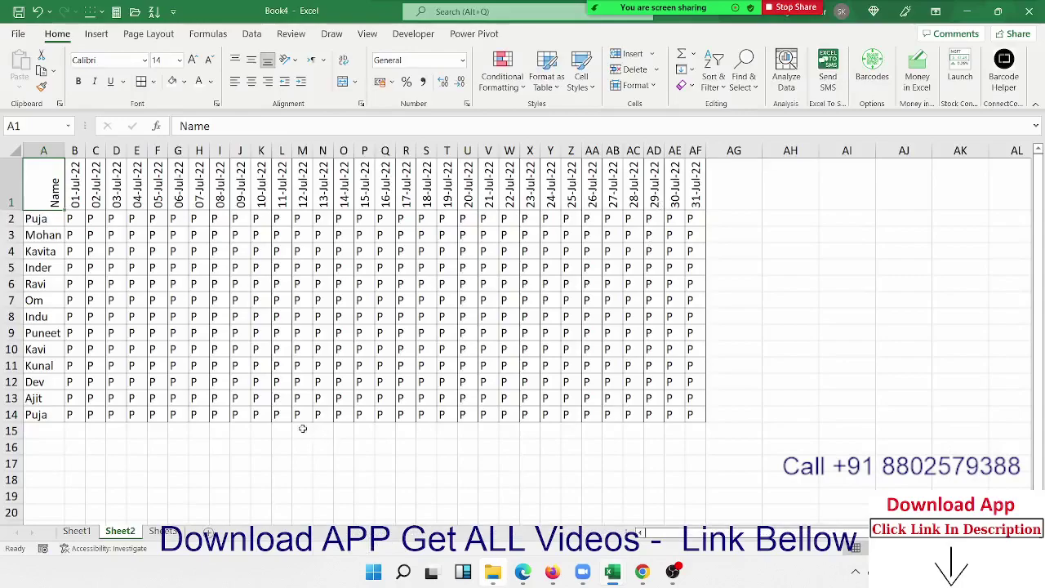
On the blank Sheet3, enter the person's full name in cell B4.
{"action": "left_click", "coordinate": [77, 530]}
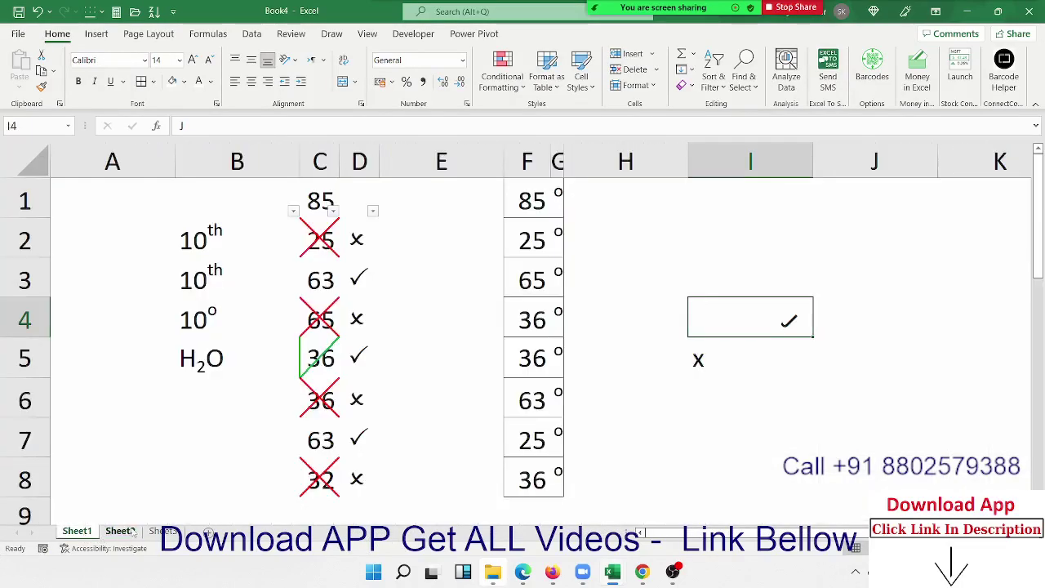
{"action": "left_click", "coordinate": [120, 531]}
{"action": "left_click", "coordinate": [163, 530]}
{"action": "left_click", "coordinate": [354, 268]}
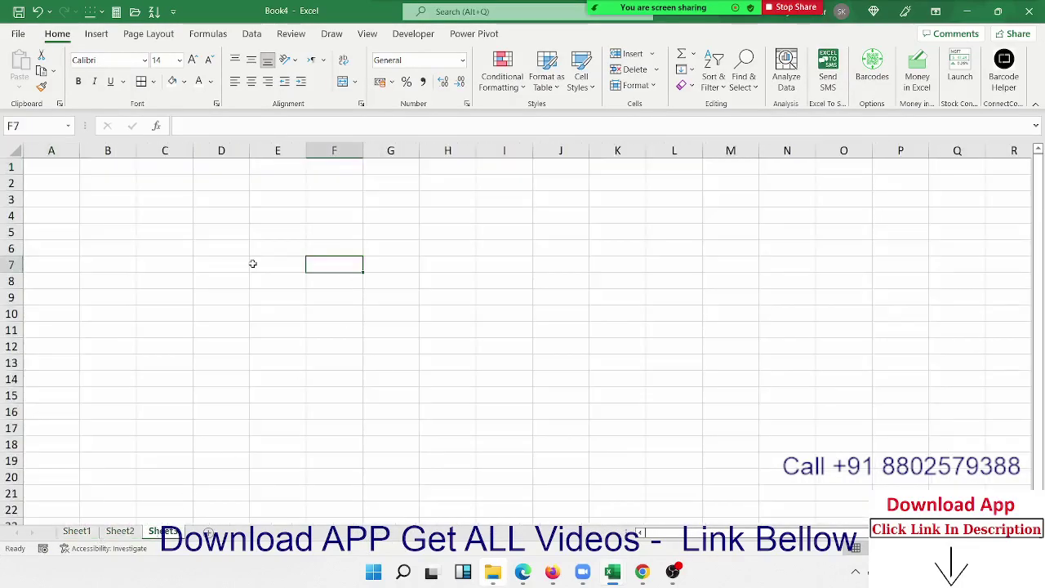
{"action": "left_click_drag", "start_coordinate": [100, 232], "coordinate": [104, 222]}
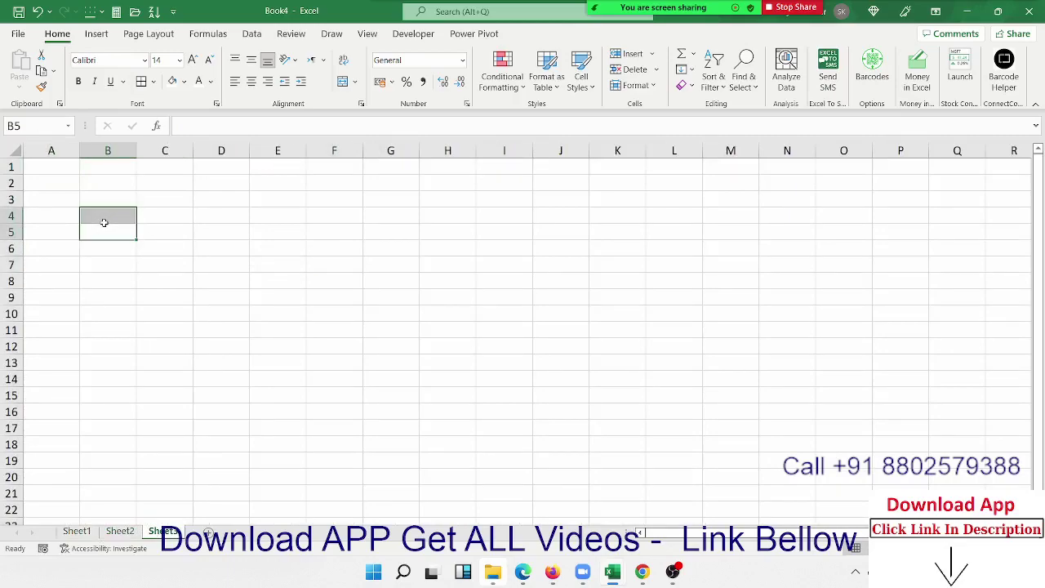
{"action": "left_click", "coordinate": [104, 224]}
{"action": "type", "text": "suje"}
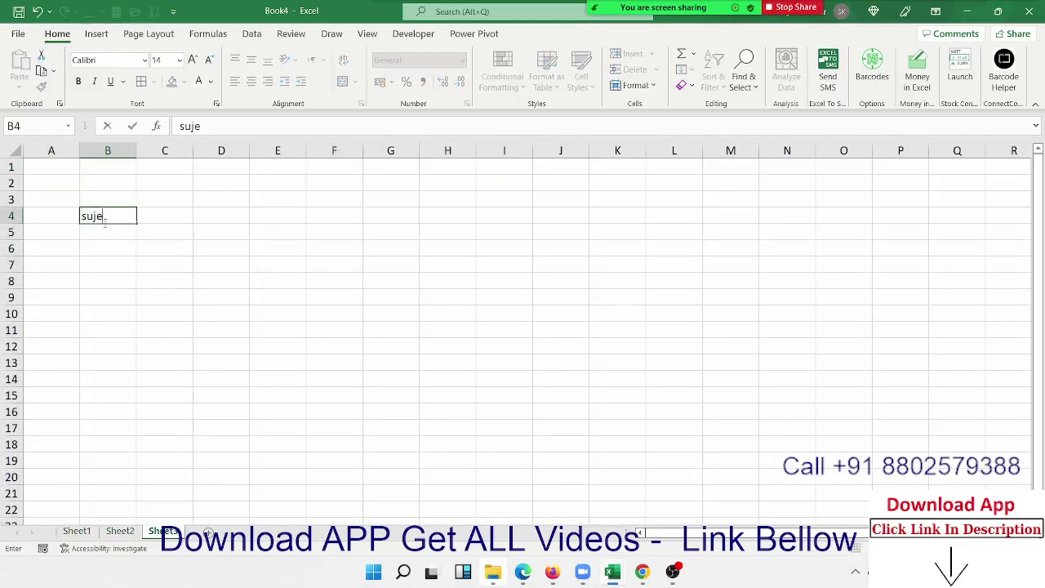
{"action": "type", "text": "et ku"}
{"action": "type", "text": "mar"}
{"action": "key", "text": "Return"}
{"action": "left_click", "coordinate": [105, 223]}
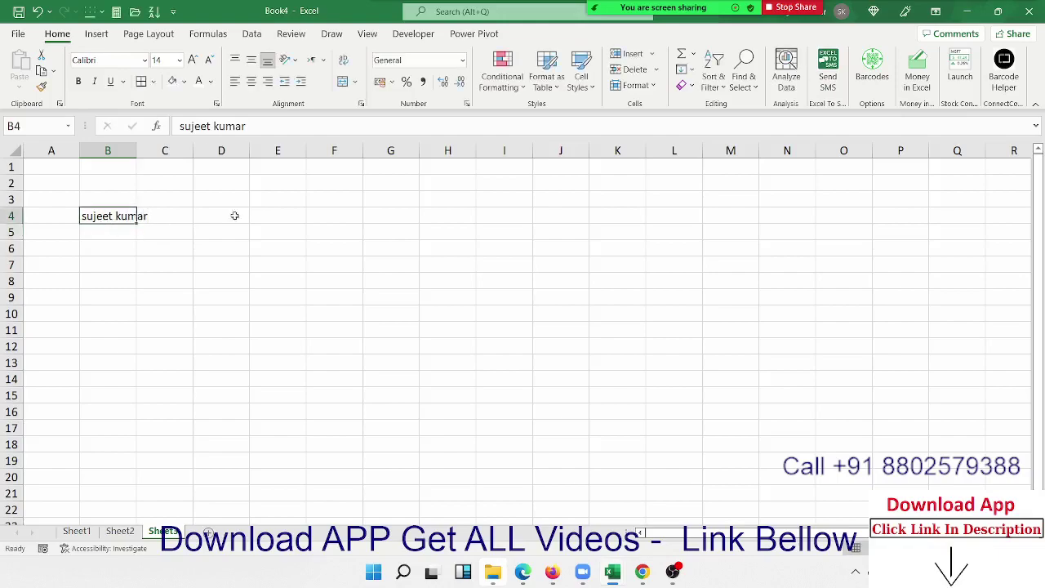
Wrap the name in B4, and enter 123, 8521 and 785 on three lines in C6.
{"action": "left_click", "coordinate": [343, 63]}
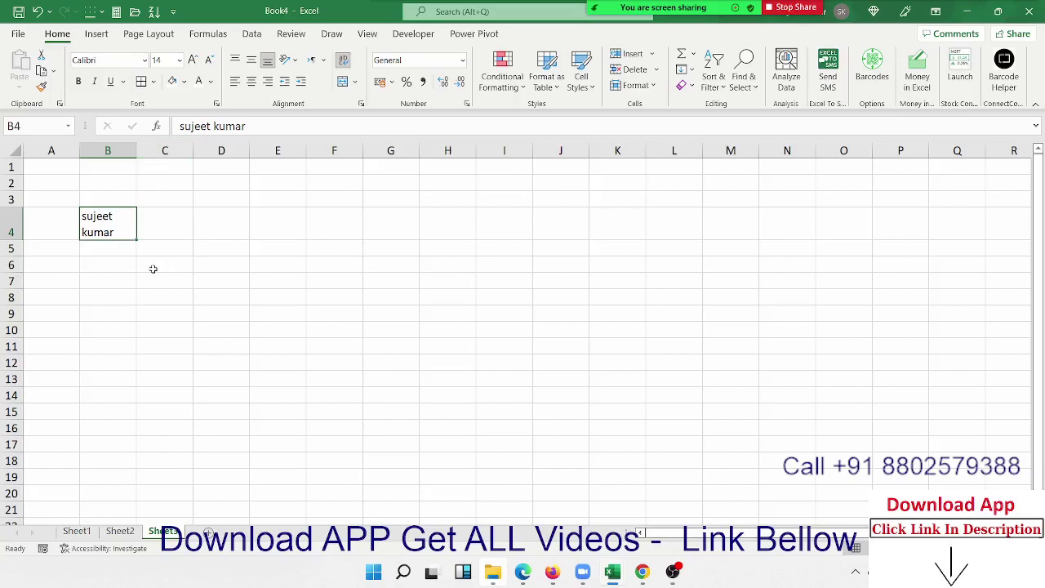
{"action": "left_click", "coordinate": [152, 269]}
{"action": "type", "text": "123"}
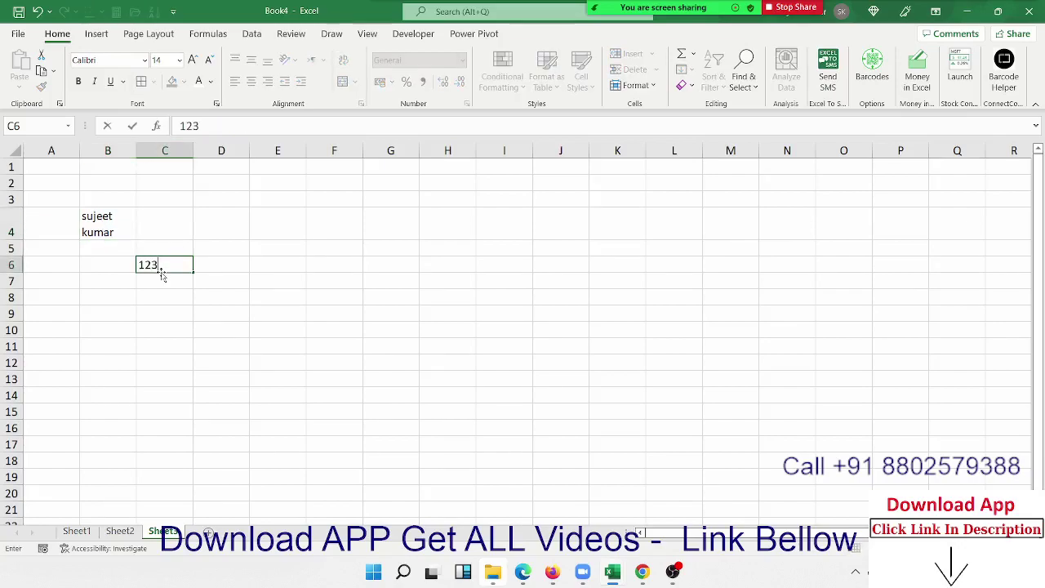
{"action": "key", "text": "alt+Return"}
{"action": "type", "text": "8521"}
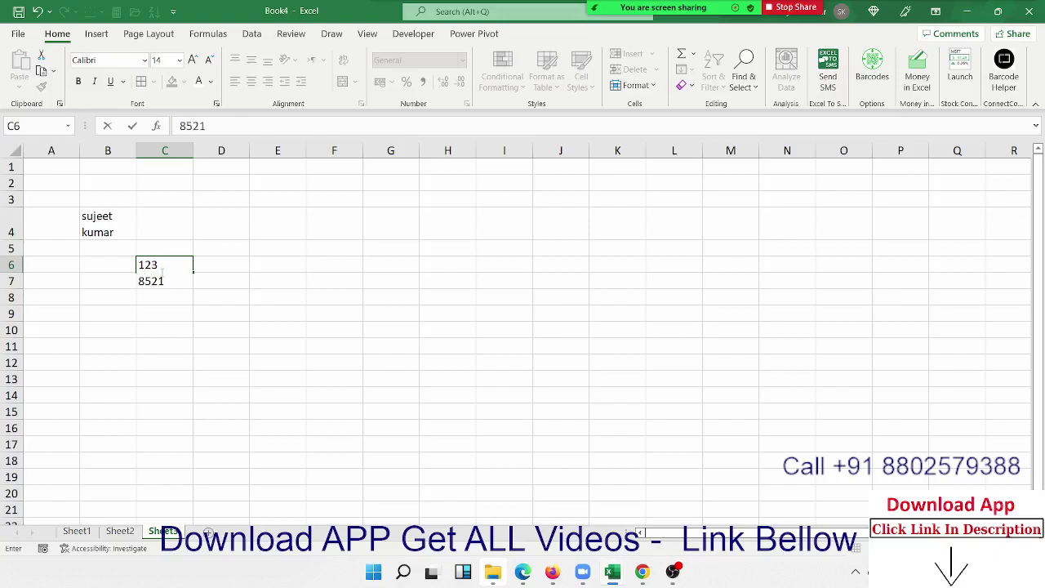
{"action": "key", "text": "alt+Return"}
{"action": "type", "text": "785"}
{"action": "key", "text": "Return"}
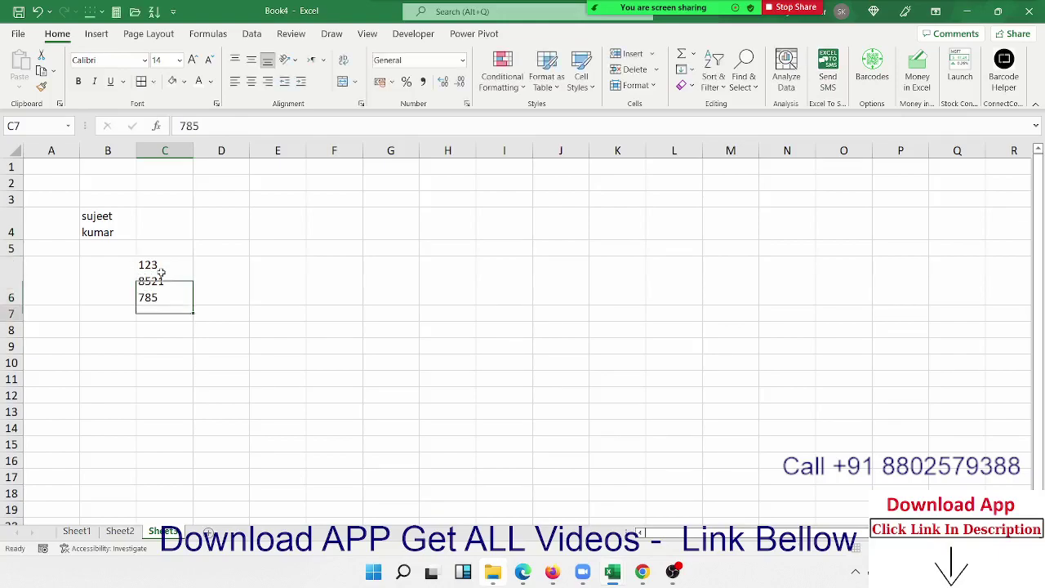
Clear C6 and turn Wrap Text off for B4.
{"action": "left_click", "coordinate": [161, 272]}
{"action": "key", "text": "Delete"}
{"action": "key", "text": "Up"}
{"action": "key", "text": "Up"}
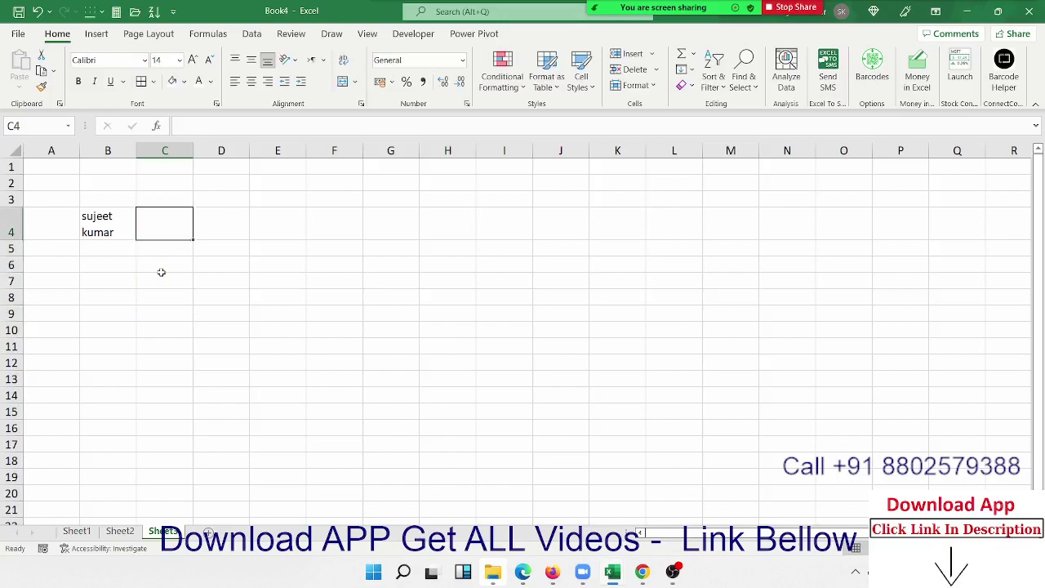
{"action": "key", "text": "Left"}
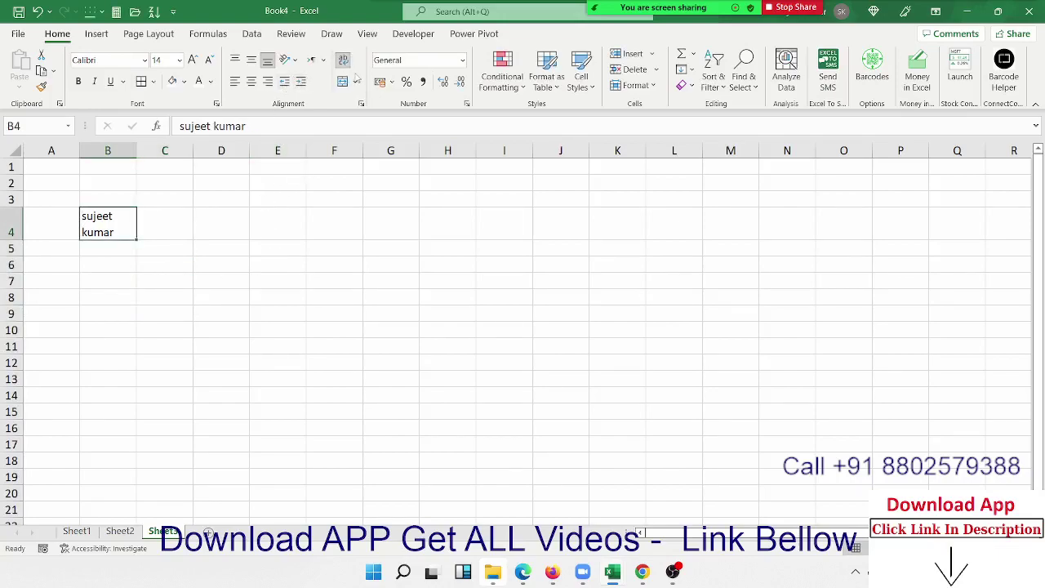
{"action": "left_click", "coordinate": [343, 60]}
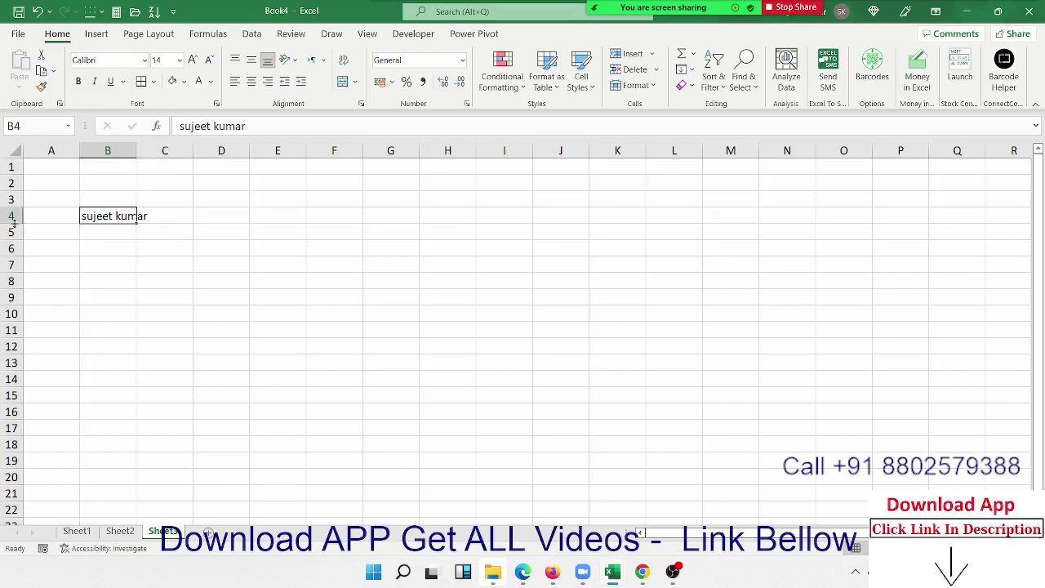
{"action": "left_click", "coordinate": [120, 530]}
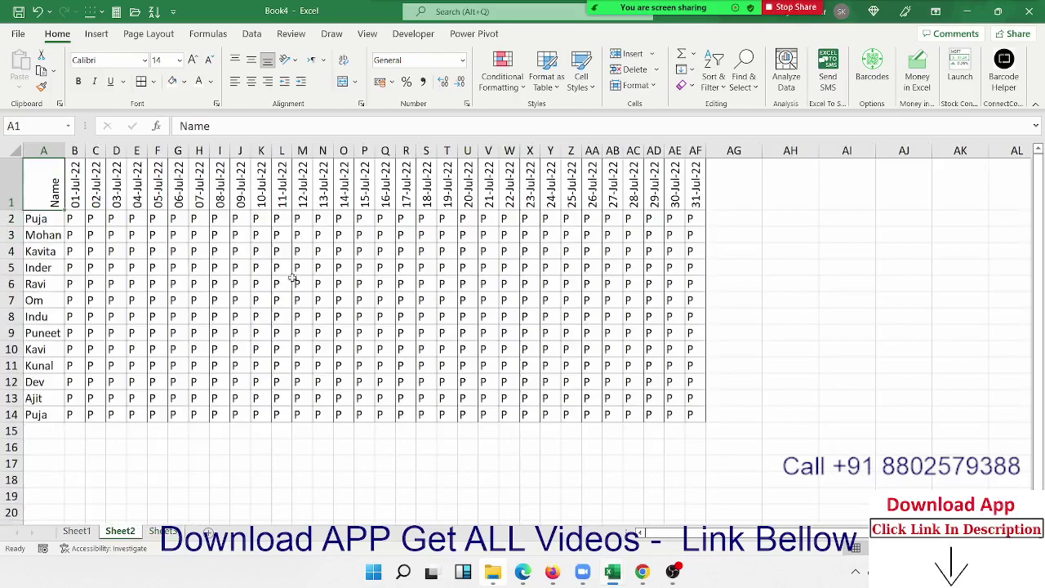
{"action": "left_click", "coordinate": [302, 196]}
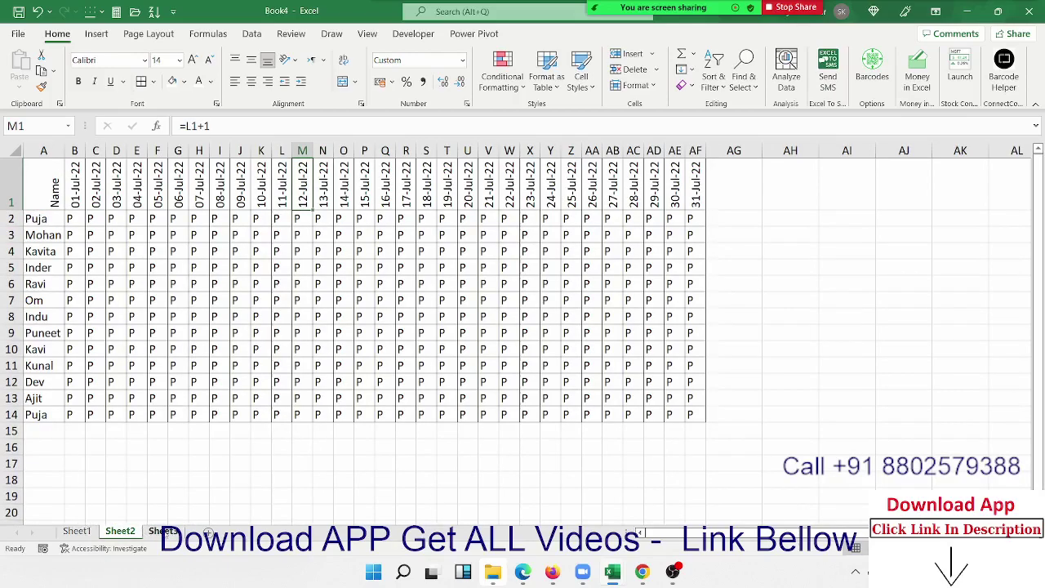
{"action": "left_click", "coordinate": [161, 530]}
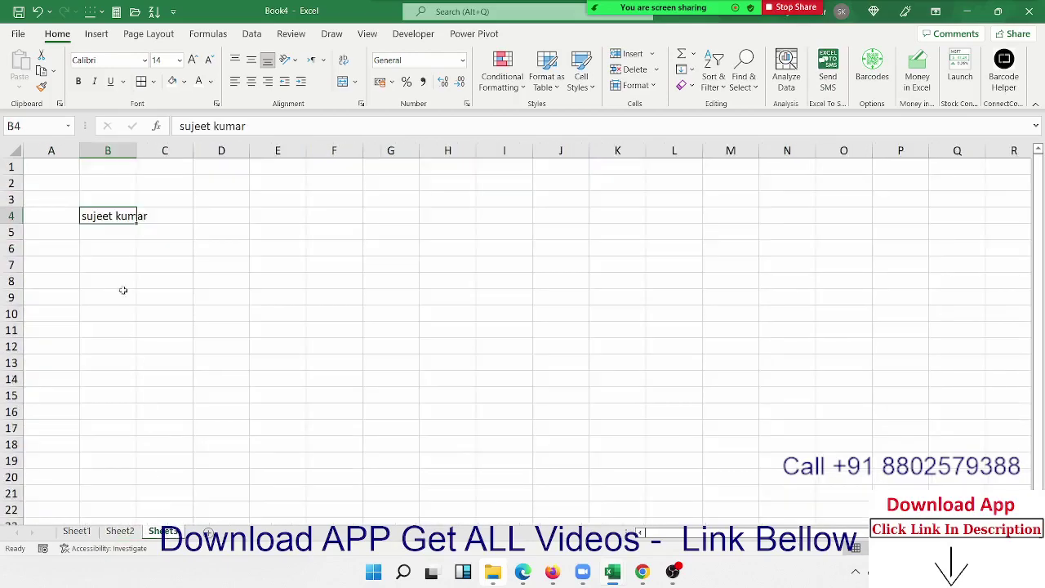
Enable Shrink to fit for B4 in Format Cells' Alignment options and widen column B slightly.
{"action": "left_click", "coordinate": [467, 104]}
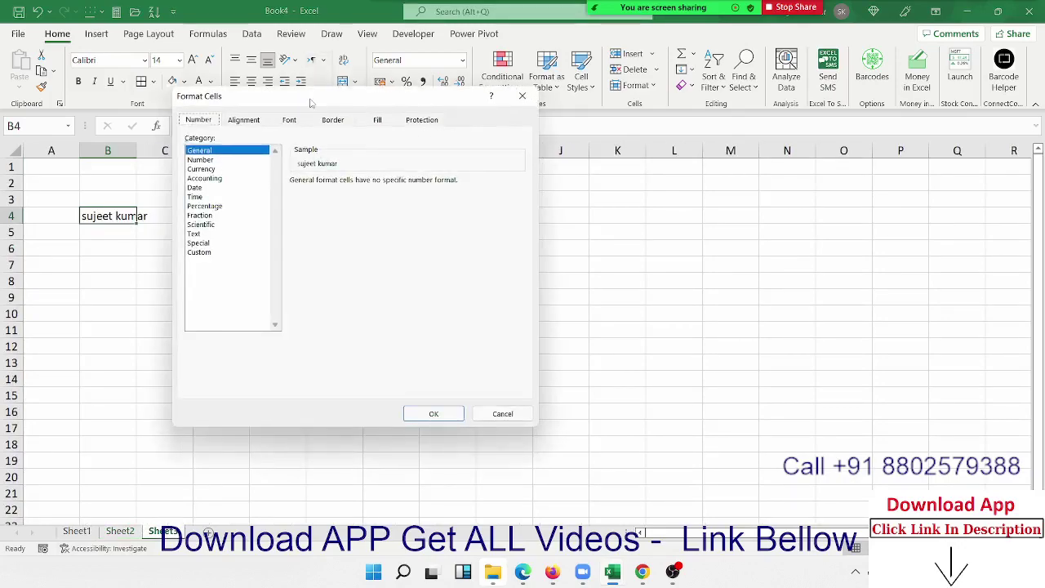
{"action": "left_click_drag", "start_coordinate": [318, 103], "coordinate": [444, 121]}
{"action": "left_click", "coordinate": [373, 137]}
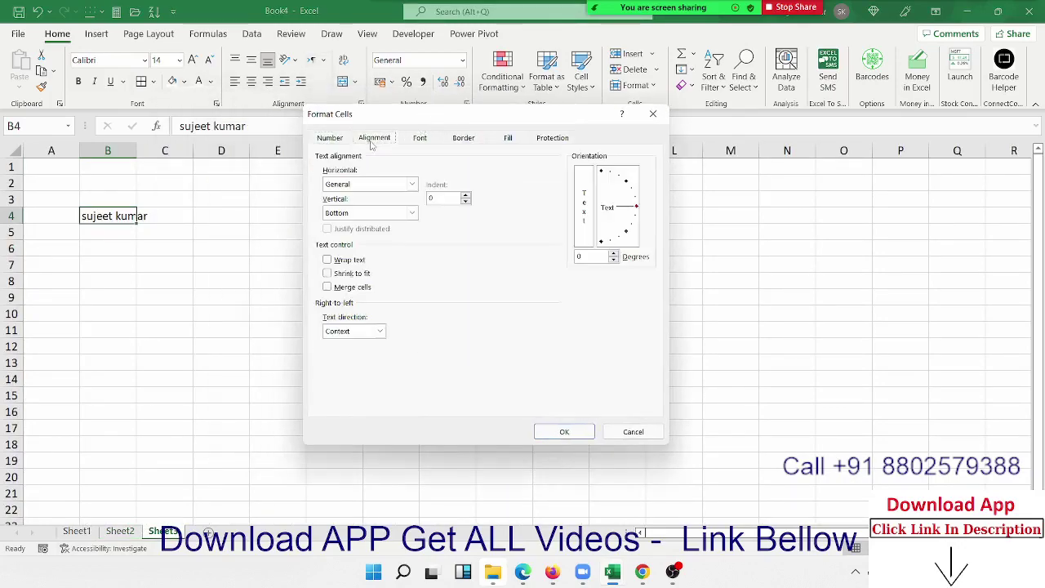
{"action": "left_click", "coordinate": [327, 273]}
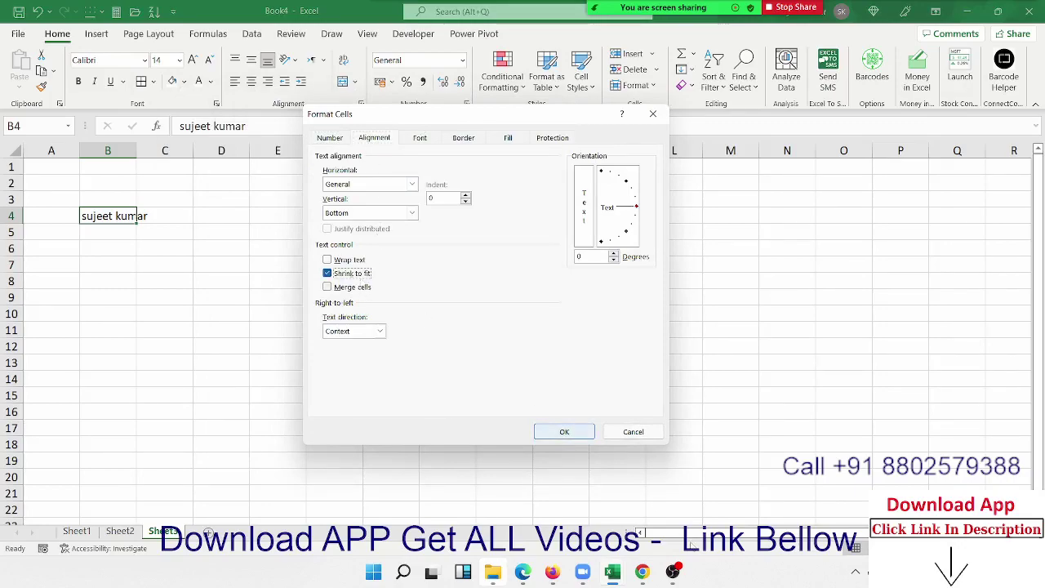
{"action": "left_click", "coordinate": [564, 433]}
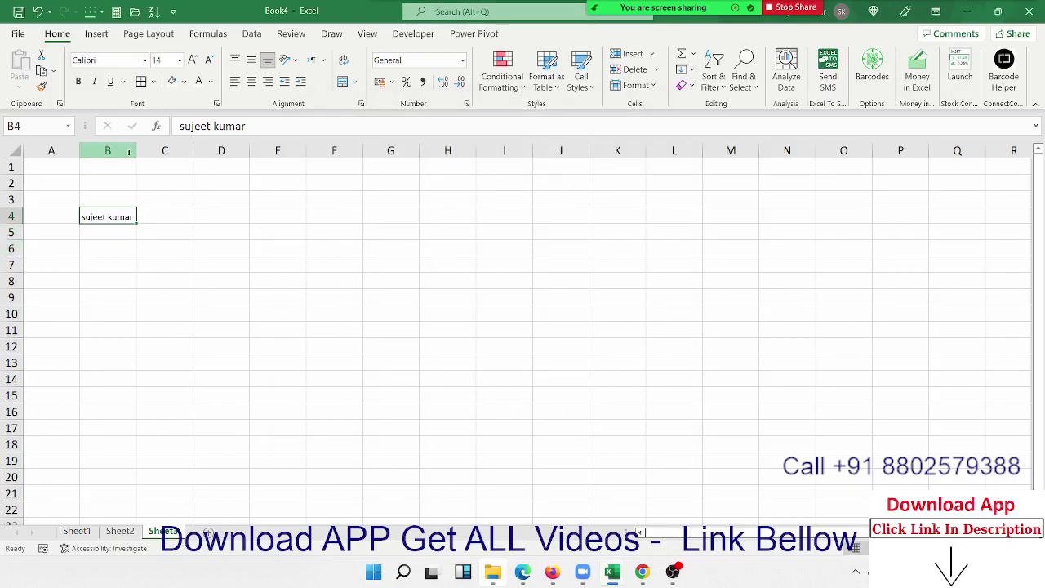
{"action": "left_click_drag", "start_coordinate": [136, 152], "coordinate": [142, 154]}
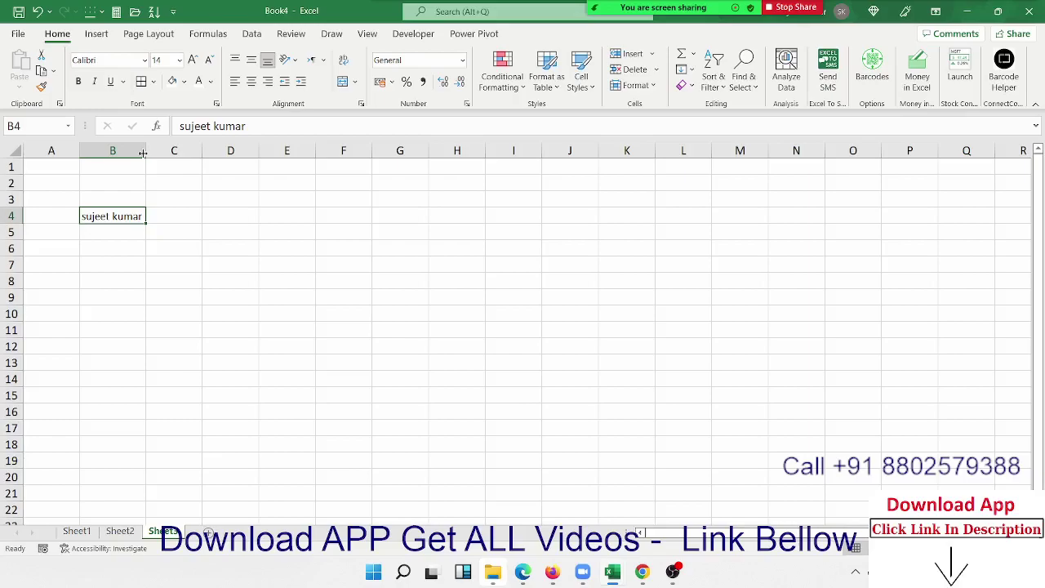
Browse the Data tab's Get Data source list, then dismiss it and go back to Home.
{"action": "left_click", "coordinate": [252, 33]}
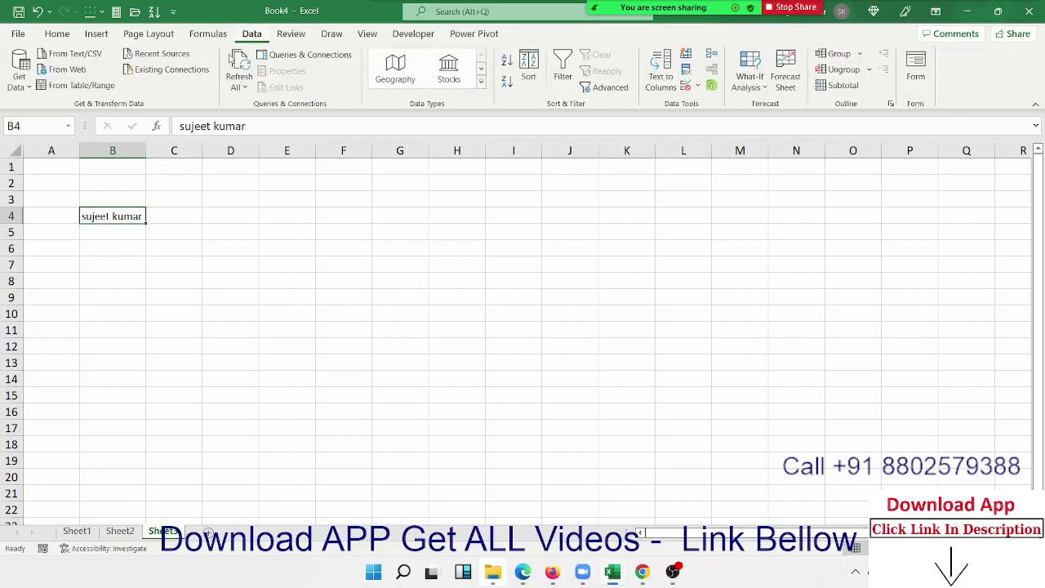
{"action": "left_click", "coordinate": [19, 73]}
{"action": "mouse_move", "coordinate": [96, 114]}
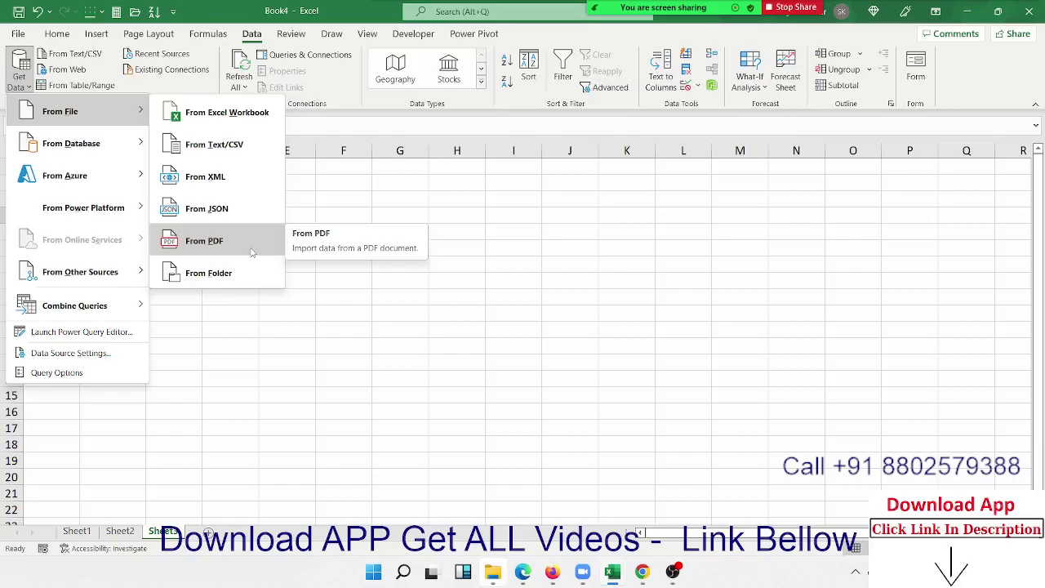
{"action": "left_click", "coordinate": [412, 353]}
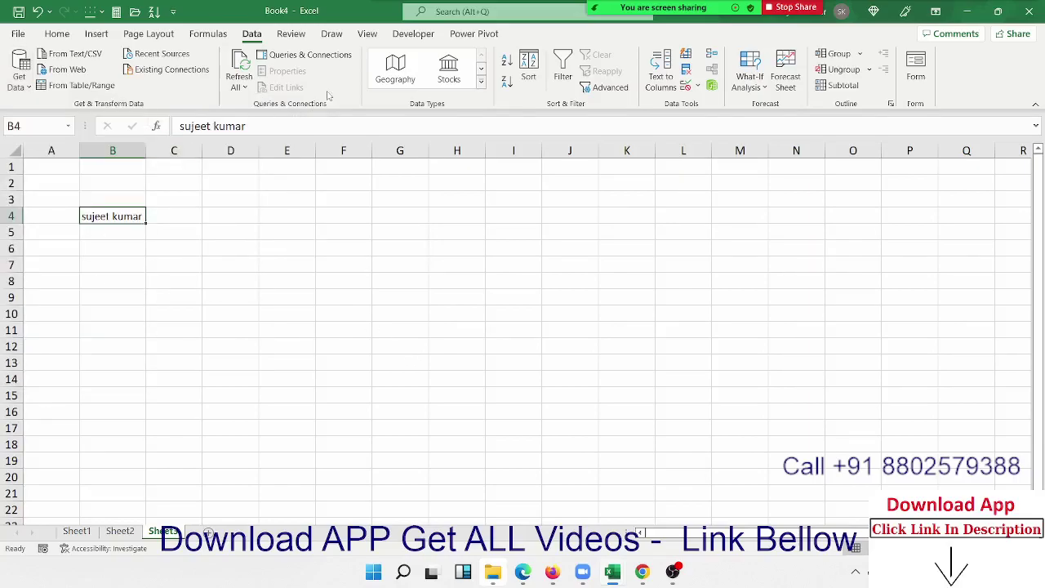
{"action": "left_click", "coordinate": [56, 34]}
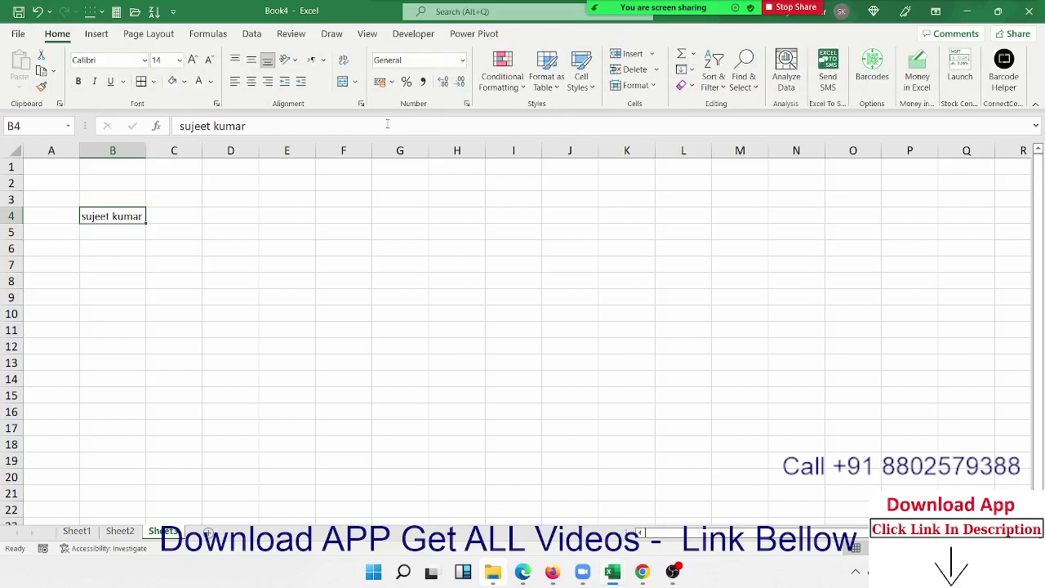
{"action": "left_click", "coordinate": [360, 103]}
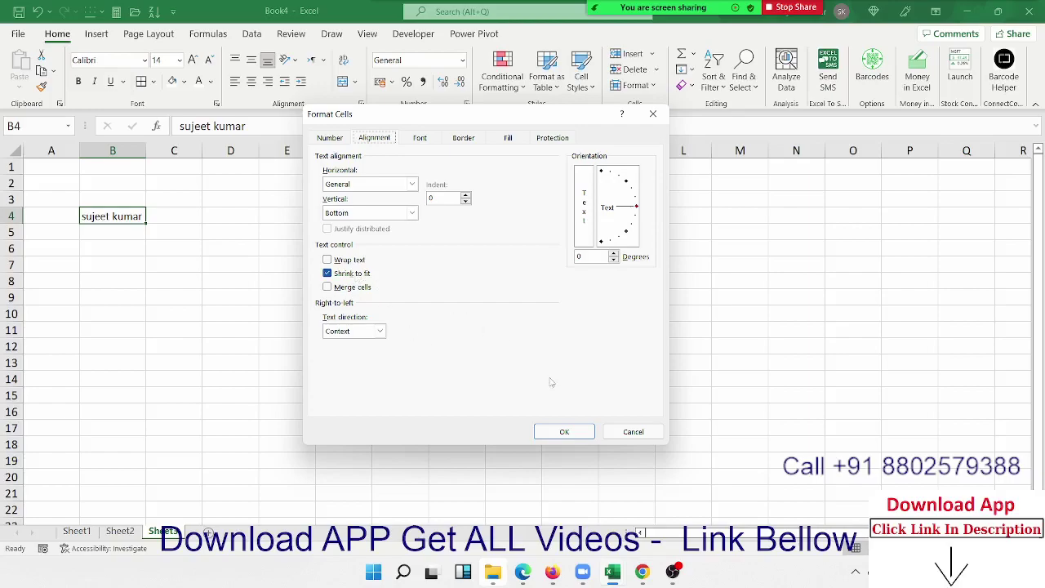
{"action": "left_click", "coordinate": [633, 432]}
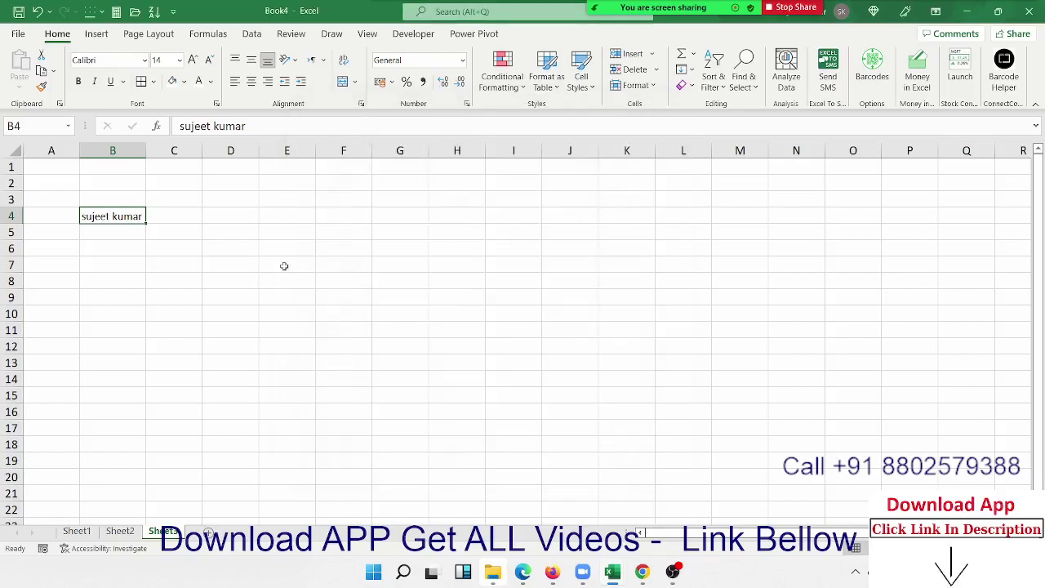
{"action": "left_click", "coordinate": [277, 218]}
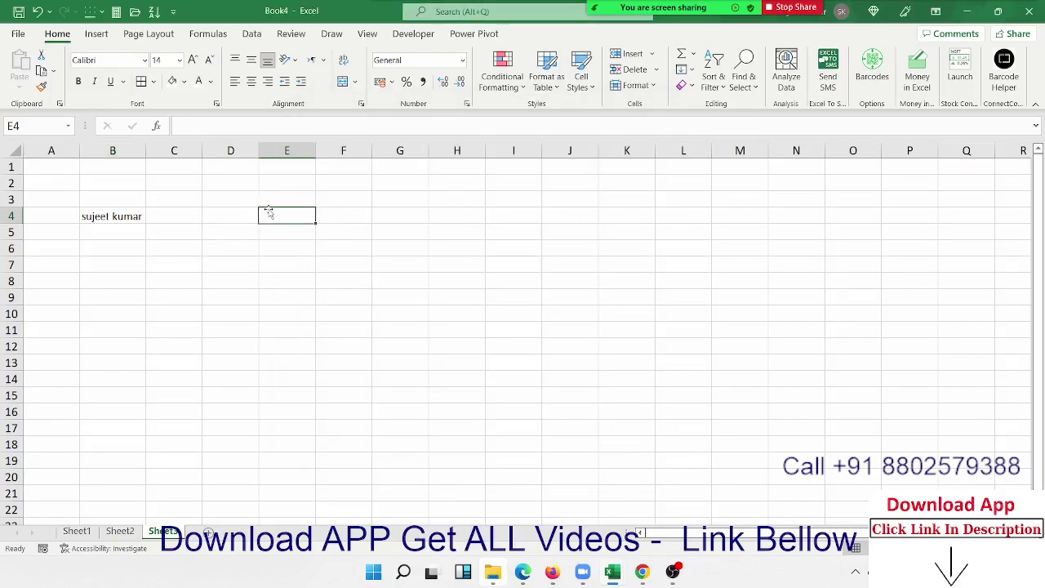
Apply Merge Across to E3:G9 and check the merged cells in rows 3 to 8.
{"action": "key", "text": "ctrl+Up"}
{"action": "left_click", "coordinate": [283, 204]}
{"action": "left_click_drag", "start_coordinate": [283, 203], "coordinate": [426, 298]}
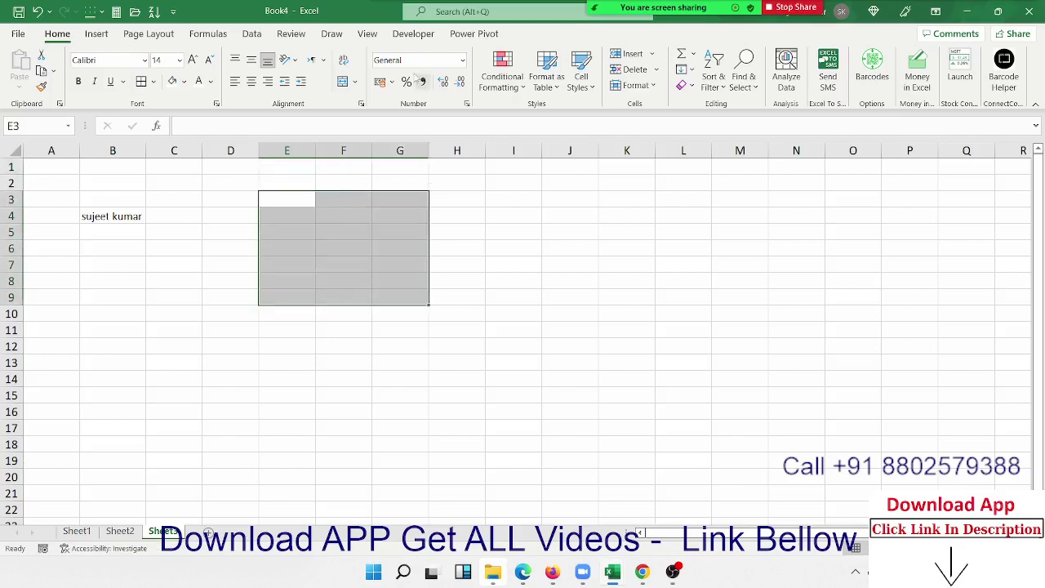
{"action": "left_click", "coordinate": [343, 82]}
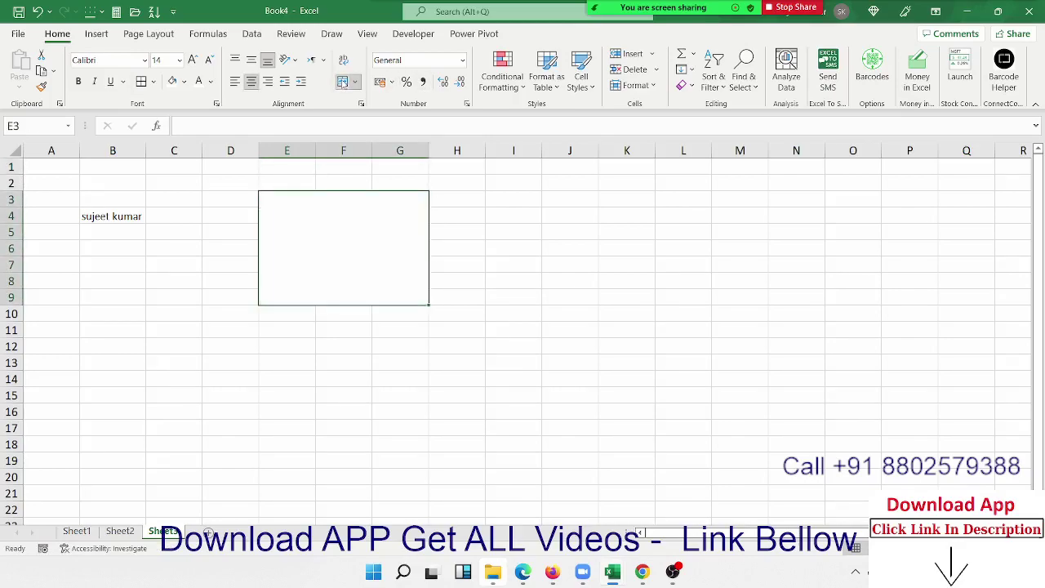
{"action": "left_click", "coordinate": [355, 82]}
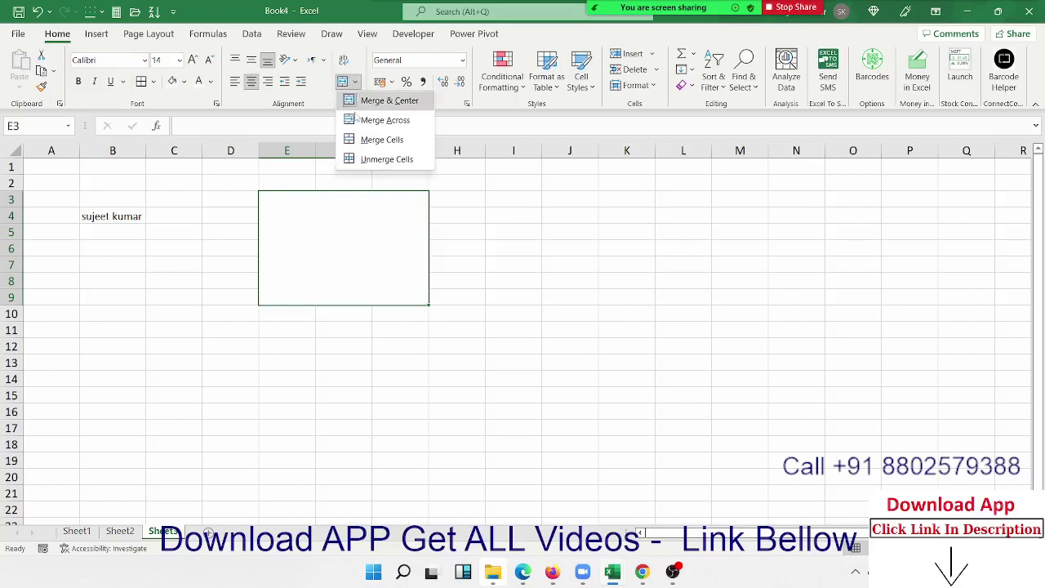
{"action": "left_click", "coordinate": [356, 119]}
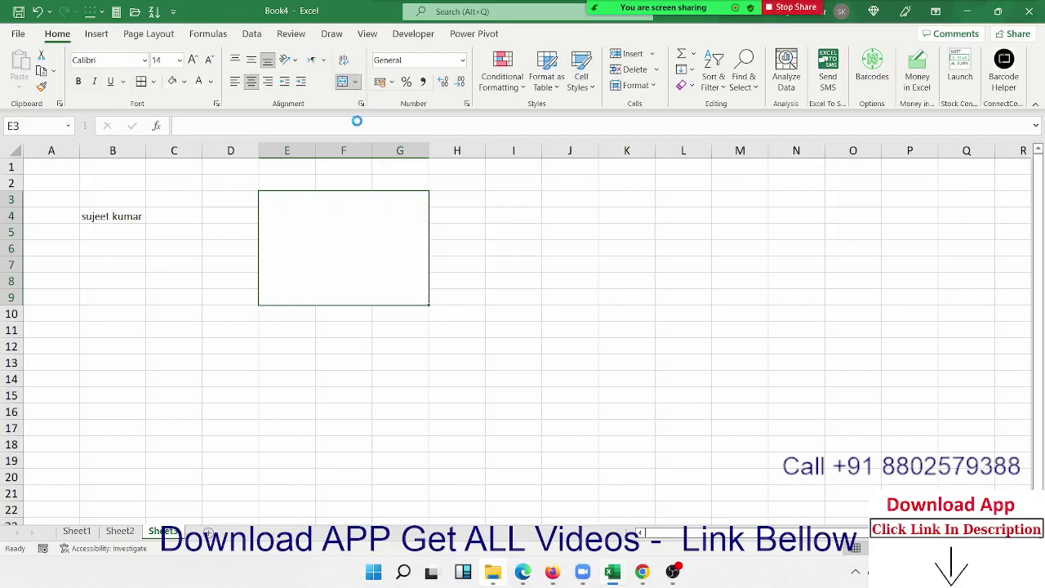
{"action": "left_click", "coordinate": [335, 203]}
{"action": "left_click", "coordinate": [333, 217]}
{"action": "left_click", "coordinate": [333, 235]}
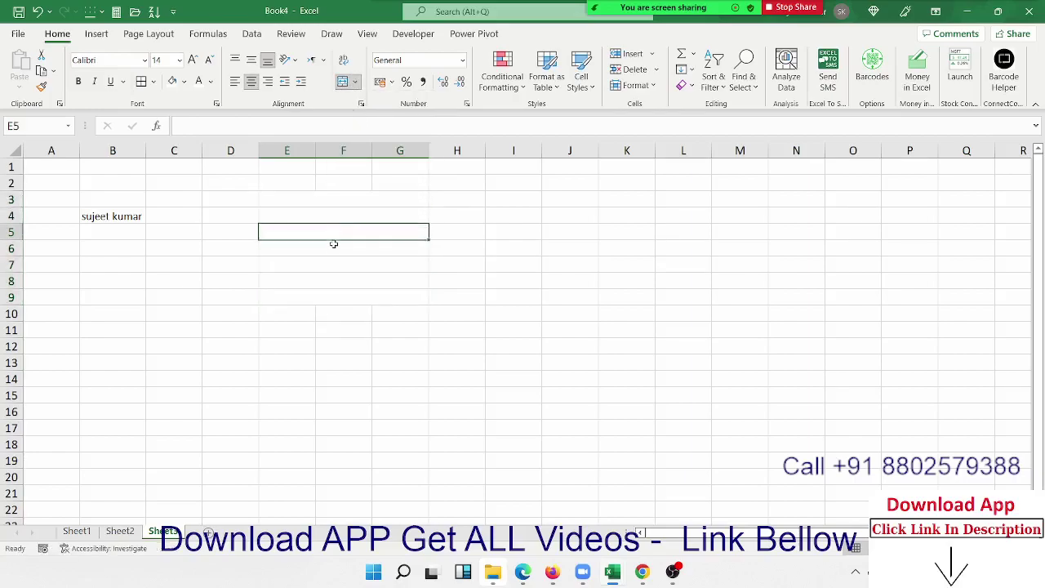
{"action": "left_click", "coordinate": [330, 249]}
{"action": "left_click", "coordinate": [328, 264]}
{"action": "left_click", "coordinate": [318, 281]}
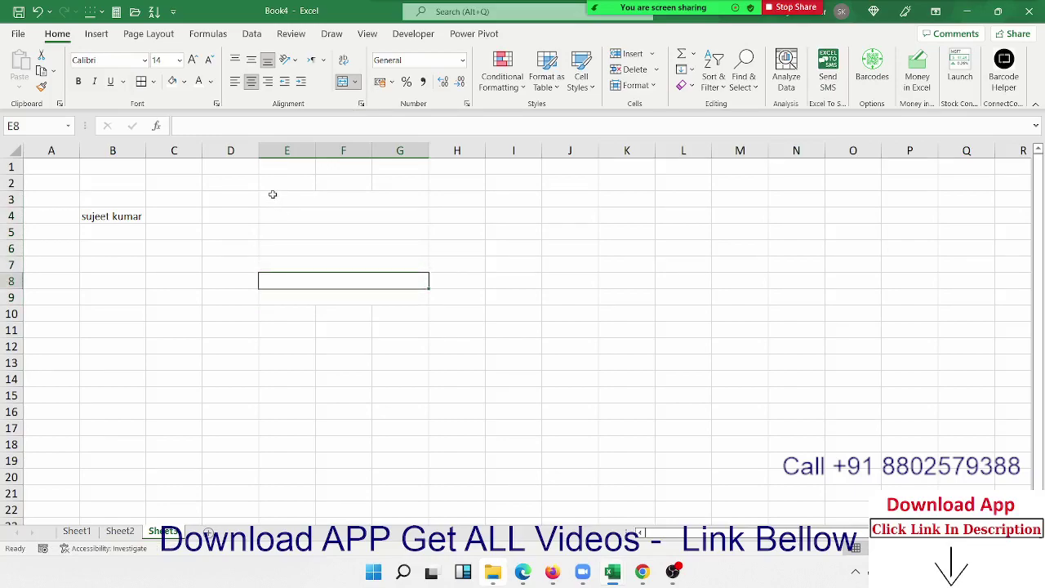
Enter 124 in cell A10 and open its number format settings.
{"action": "left_click", "coordinate": [478, 252]}
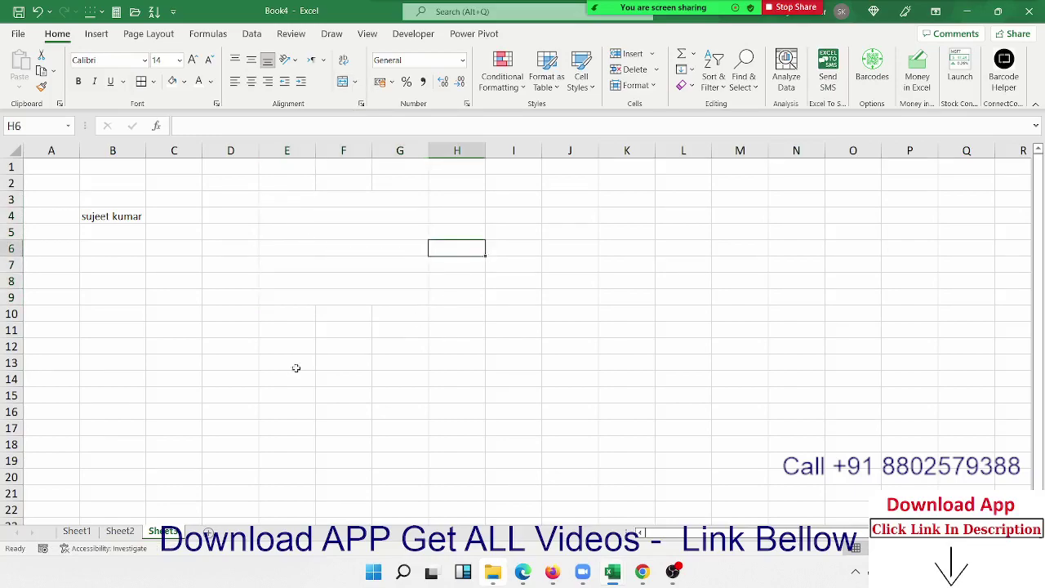
{"action": "left_click", "coordinate": [133, 335]}
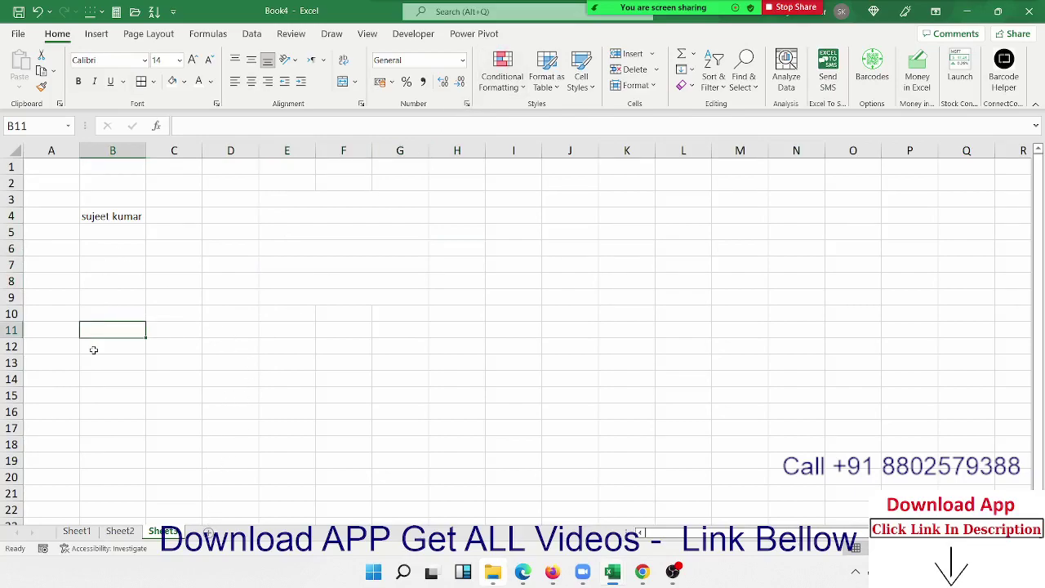
{"action": "left_click", "coordinate": [57, 320]}
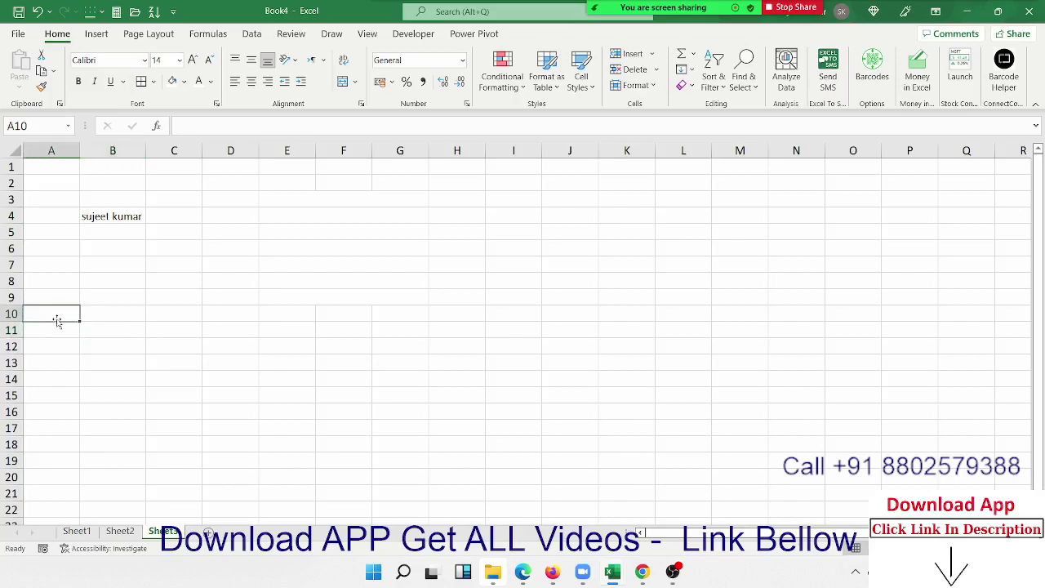
{"action": "type", "text": "124"}
{"action": "key", "text": "Return"}
{"action": "left_click", "coordinate": [57, 318]}
{"action": "left_click", "coordinate": [467, 103]}
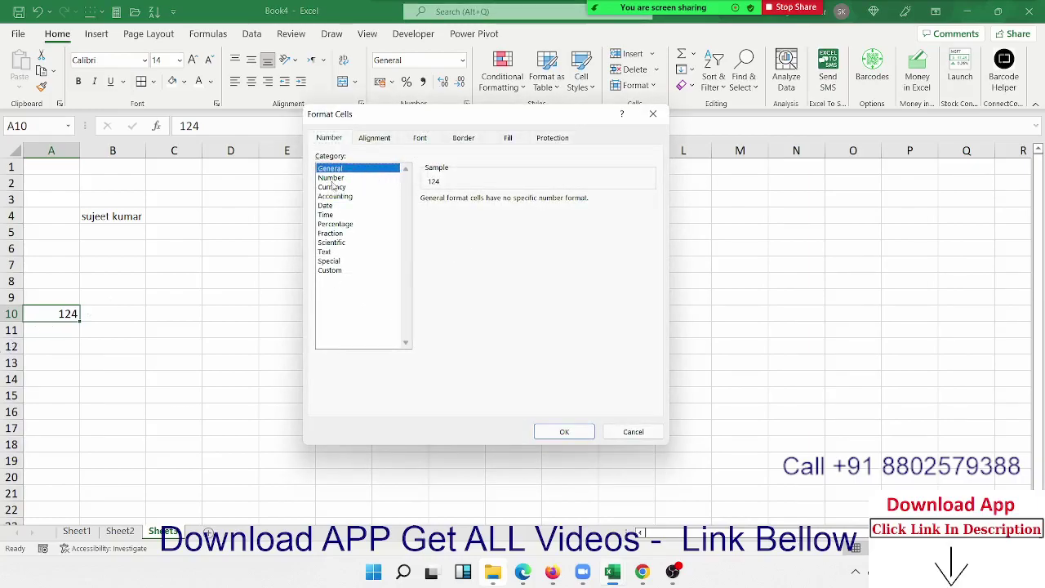
Preview 124 in Number format, toggling the thousands separator on and off.
{"action": "left_click", "coordinate": [332, 178]}
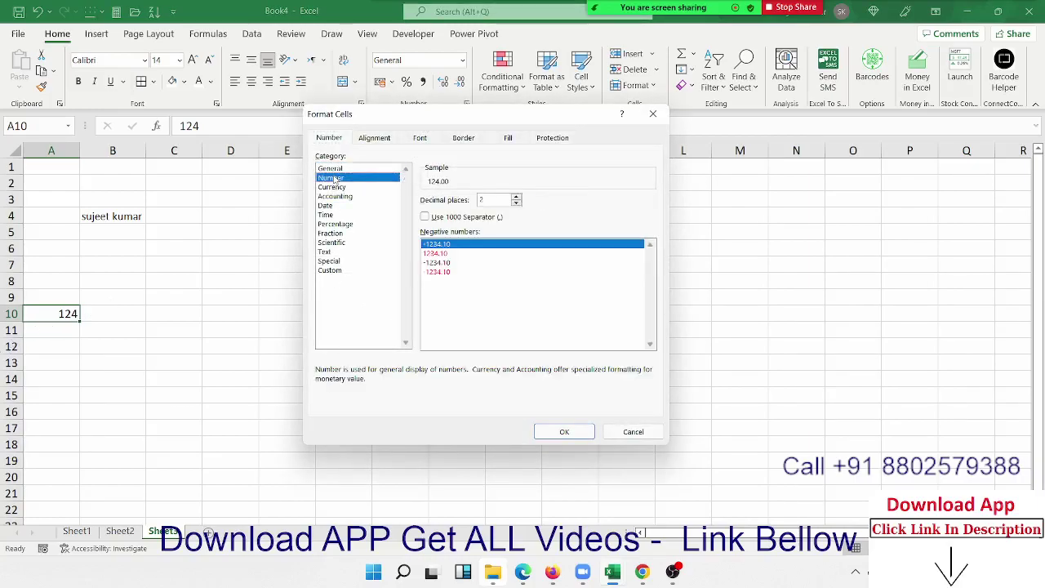
{"action": "left_click", "coordinate": [482, 200]}
{"action": "left_click", "coordinate": [463, 217]}
{"action": "left_click", "coordinate": [463, 218]}
Preview Currency with the INR rupee symbol and Accounting formats, then cancel without applying.
{"action": "left_click", "coordinate": [324, 187]}
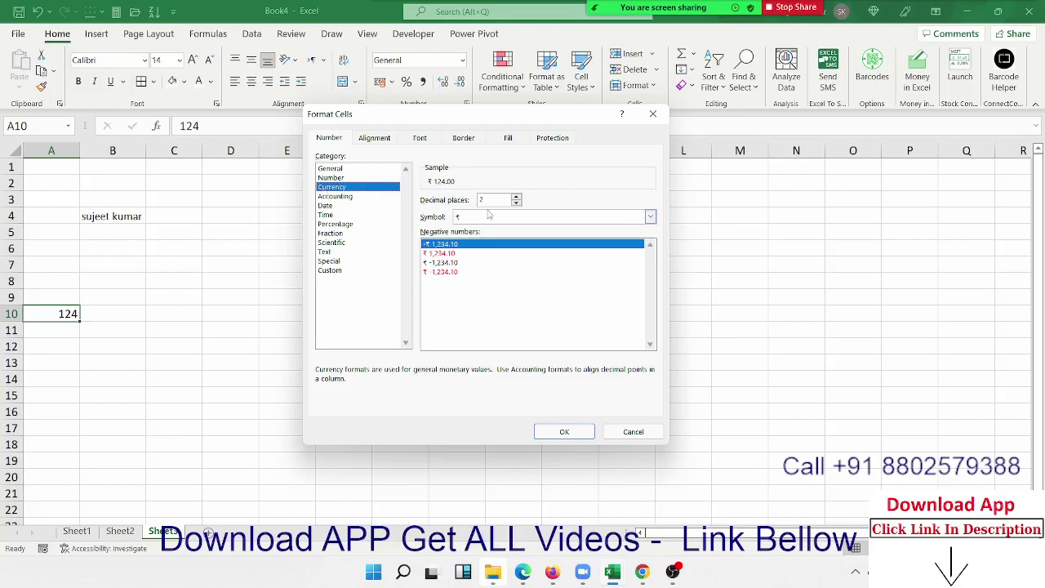
{"action": "left_click", "coordinate": [488, 215]}
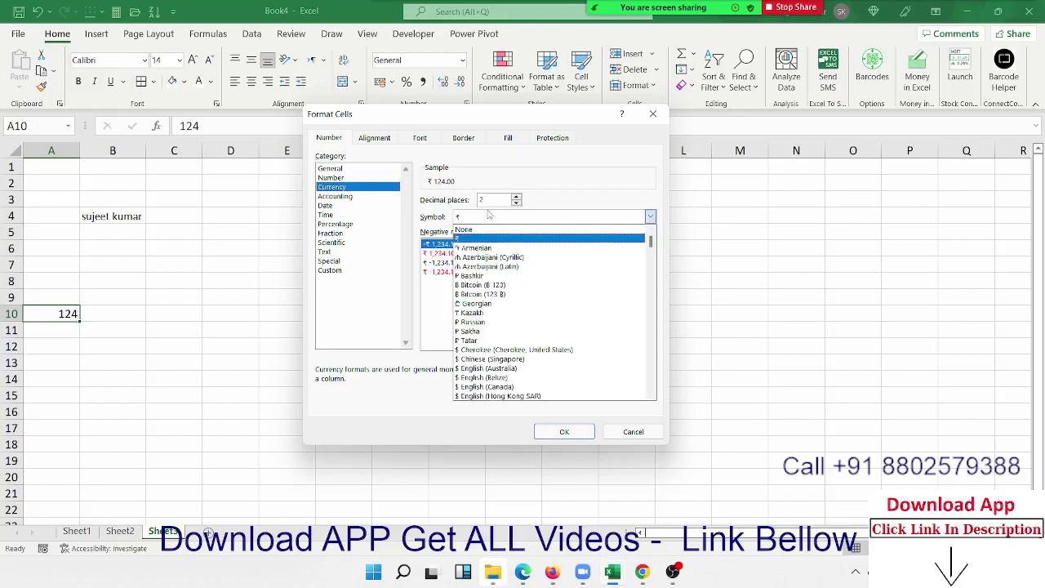
{"action": "type", "text": "INR"}
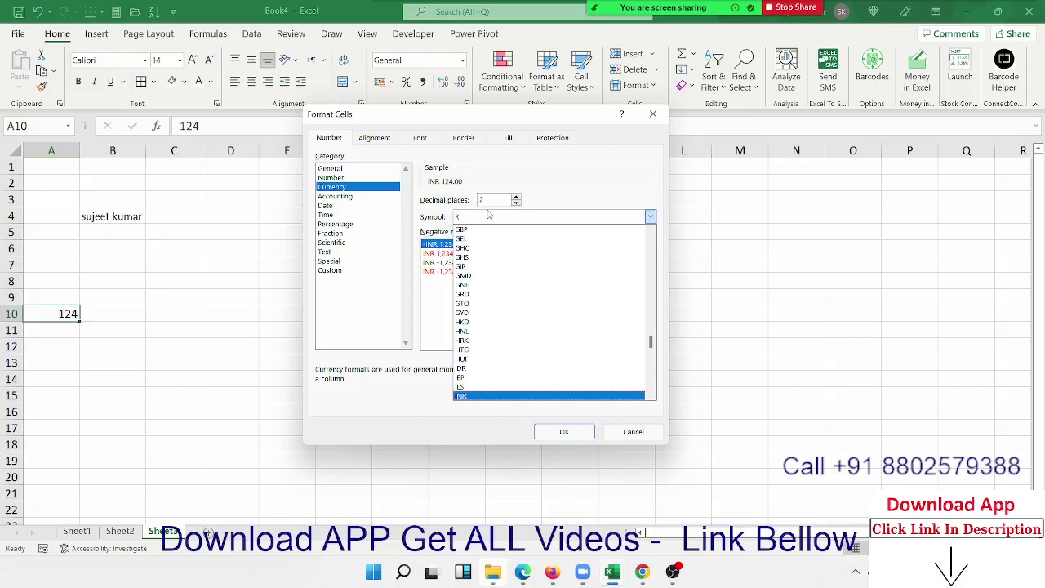
{"action": "left_click", "coordinate": [563, 194]}
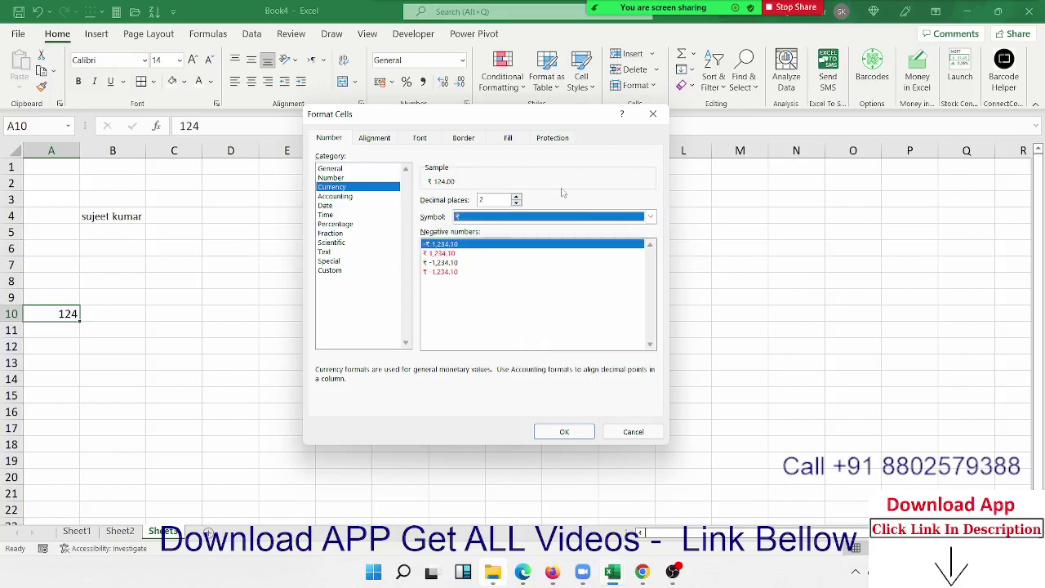
{"action": "left_click", "coordinate": [350, 204]}
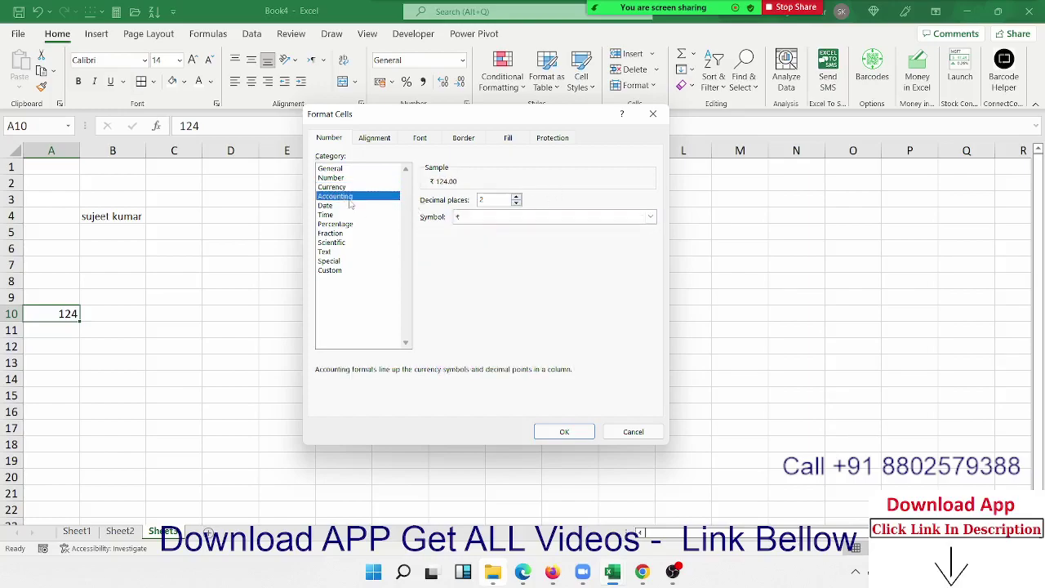
{"action": "left_click", "coordinate": [501, 219]}
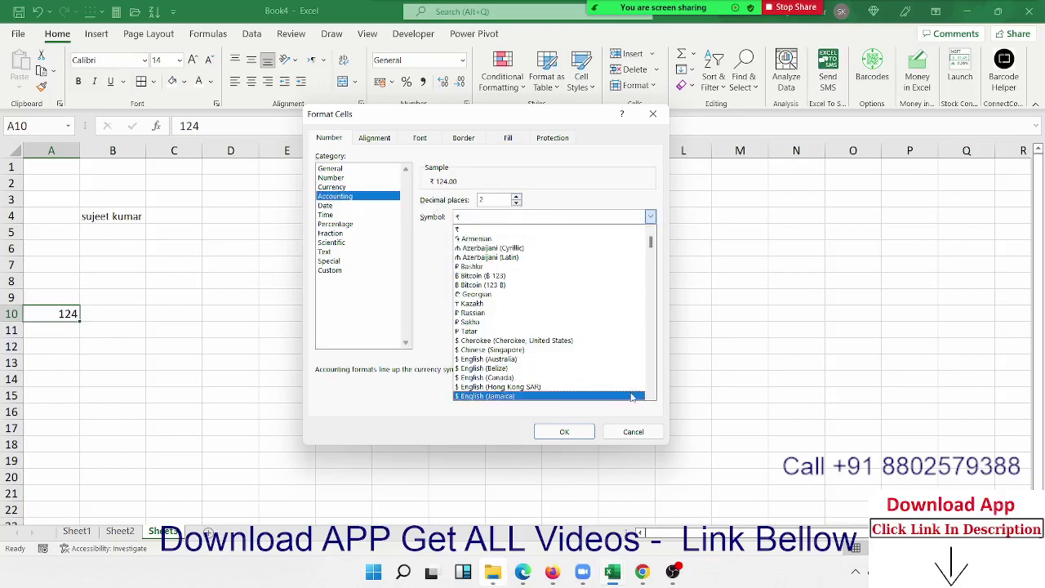
{"action": "left_click", "coordinate": [633, 431]}
{"action": "left_click", "coordinate": [633, 431]}
On a new sheet, enter =RANDBETWEEN(0,9) in cell A1.
{"action": "left_click", "coordinate": [208, 532]}
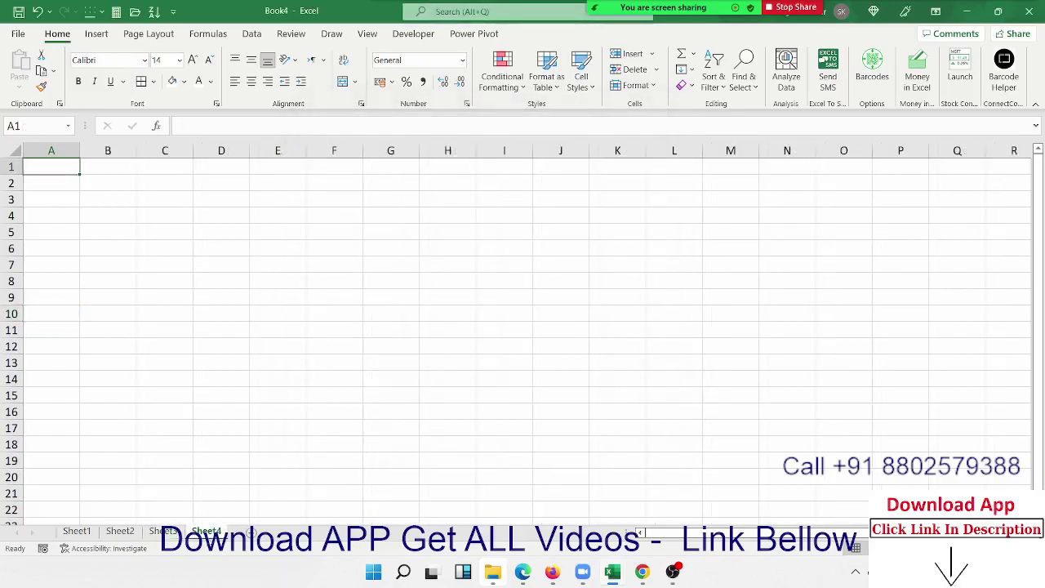
{"action": "type", "text": "=tis"}
{"action": "key", "text": "Return"}
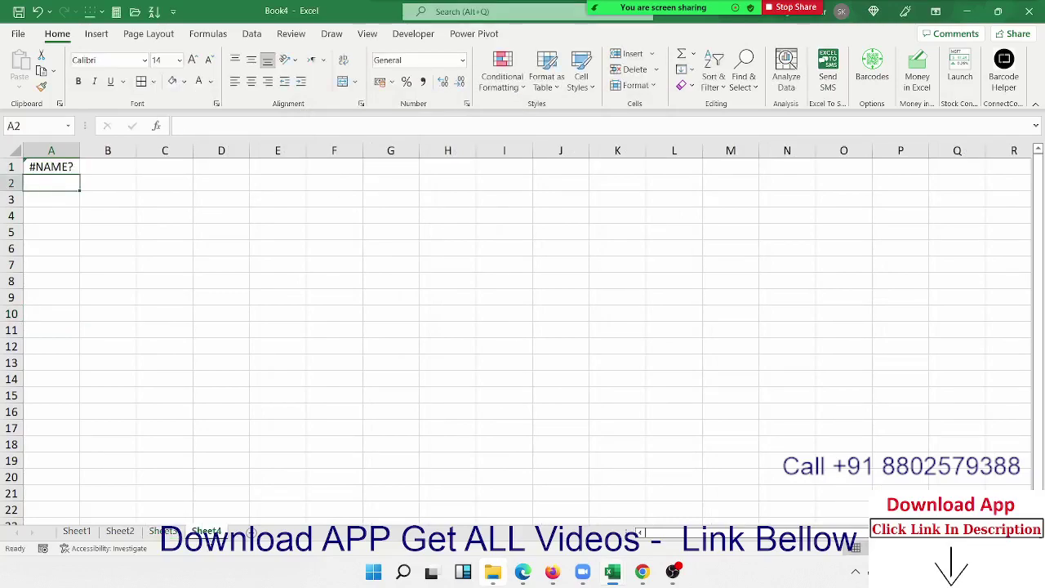
{"action": "left_click", "coordinate": [51, 167]}
{"action": "type", "text": "=ra"}
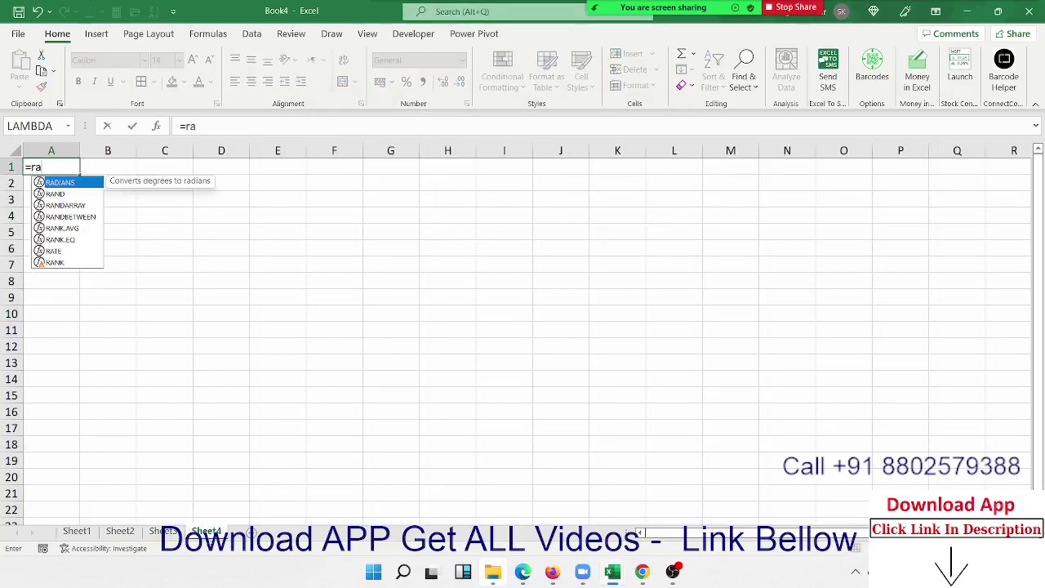
{"action": "key", "text": "Down"}
{"action": "key", "text": "Down"}
{"action": "key", "text": "Down"}
{"action": "key", "text": "Tab"}
{"action": "type", "text": "0"}
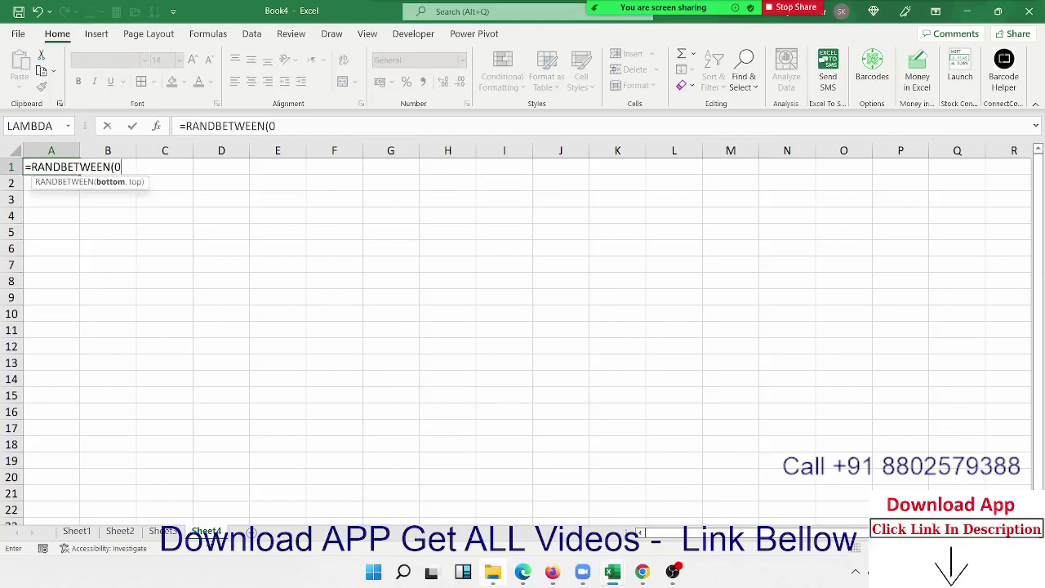
{"action": "type", "text": "."}
{"action": "key", "text": "BackSpace"}
{"action": "type", "text": ","}
{"action": "type", "text": "9"}
{"action": "key", "text": "Return"}
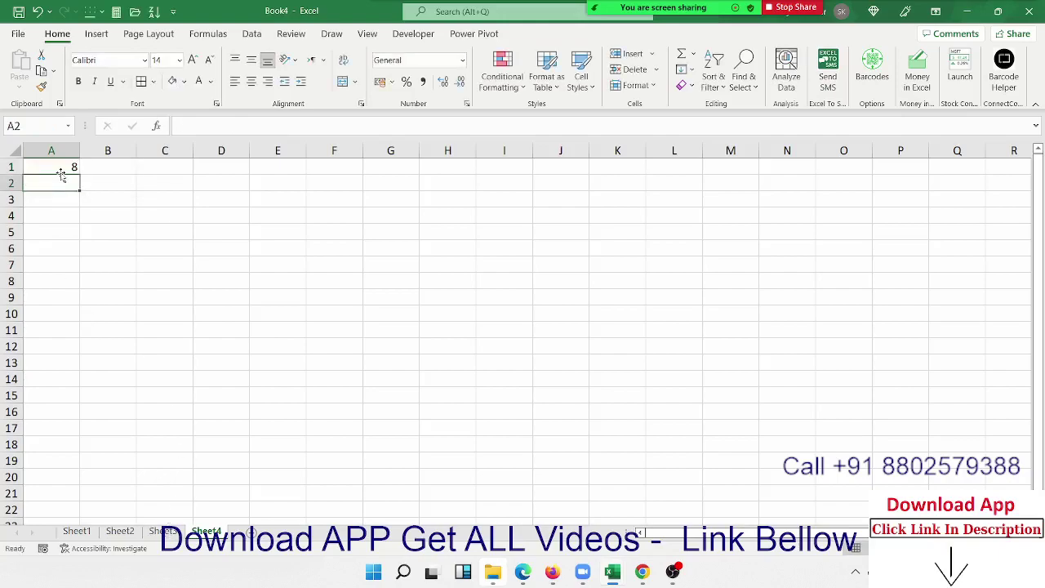
Fill the dragged block from A1 with the random formula using Ctrl+R and Ctrl+D.
{"action": "left_click_drag", "start_coordinate": [74, 167], "coordinate": [691, 510]}
{"action": "key", "text": "ctrl+r"}
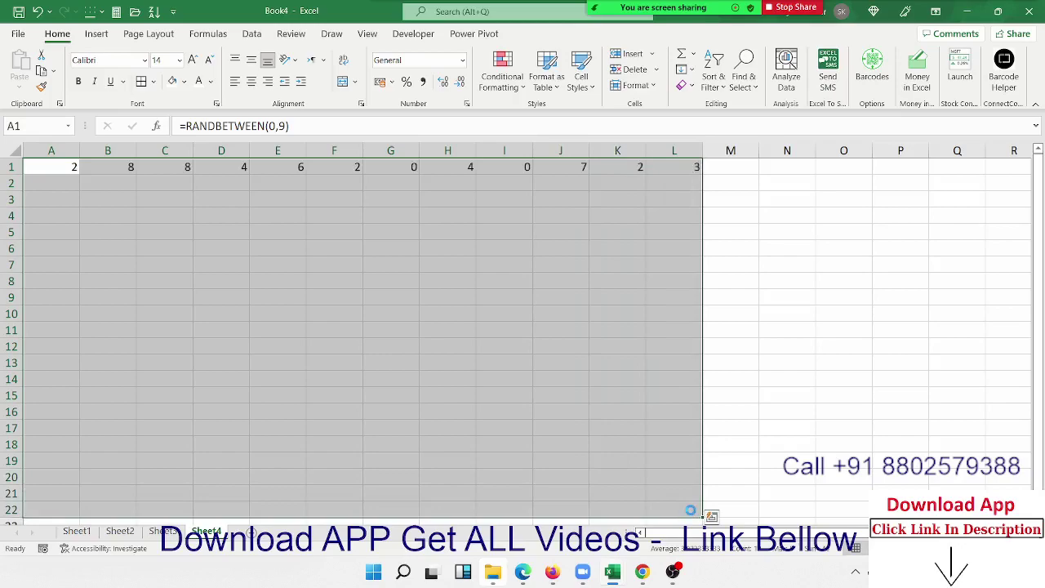
{"action": "key", "text": "ctrl+d"}
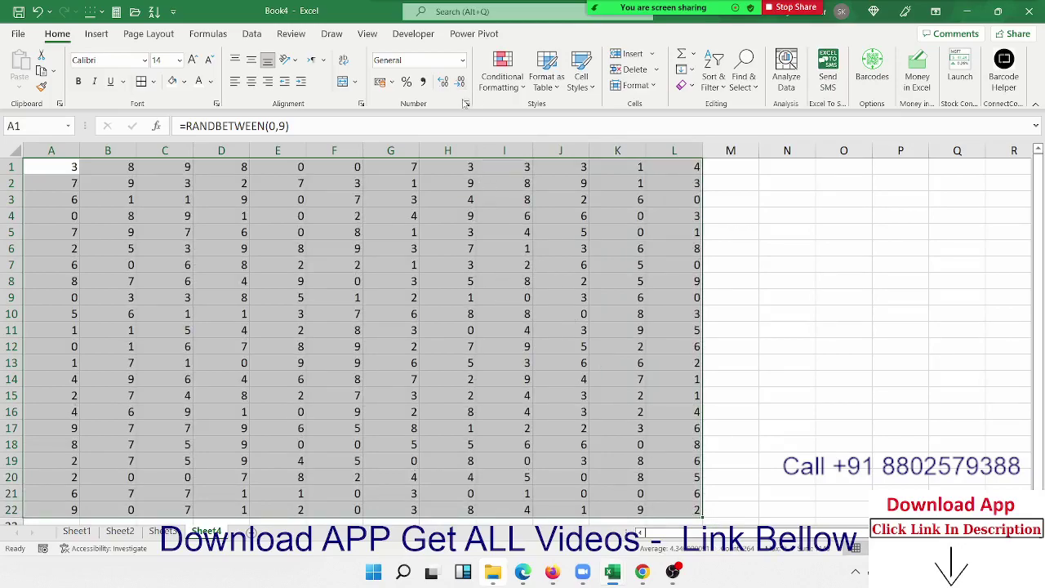
Format the digits as Accounting with symbol None and 0 decimal places.
{"action": "left_click", "coordinate": [465, 104]}
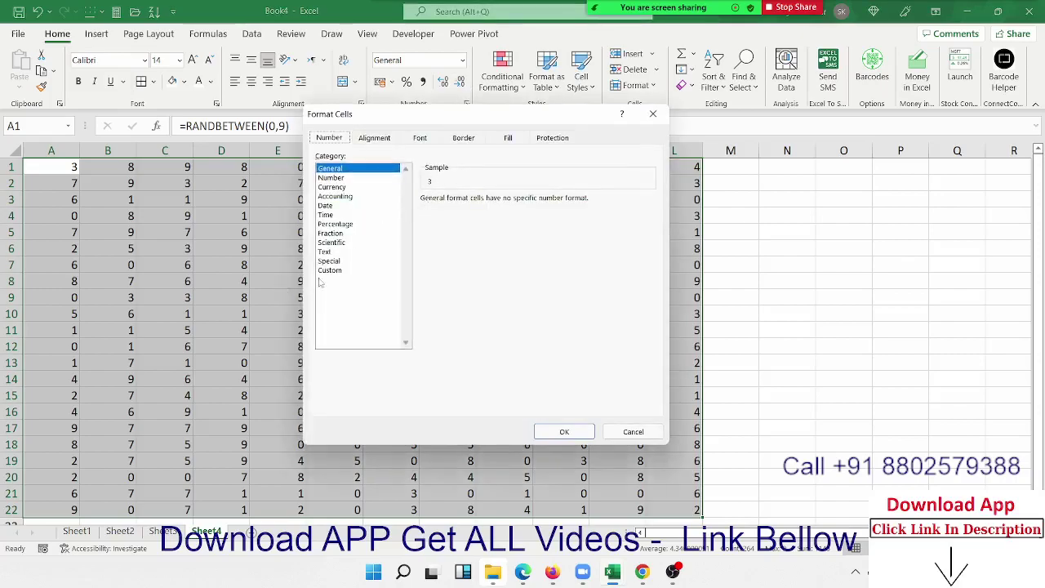
{"action": "left_click", "coordinate": [336, 196]}
{"action": "left_click", "coordinate": [459, 217]}
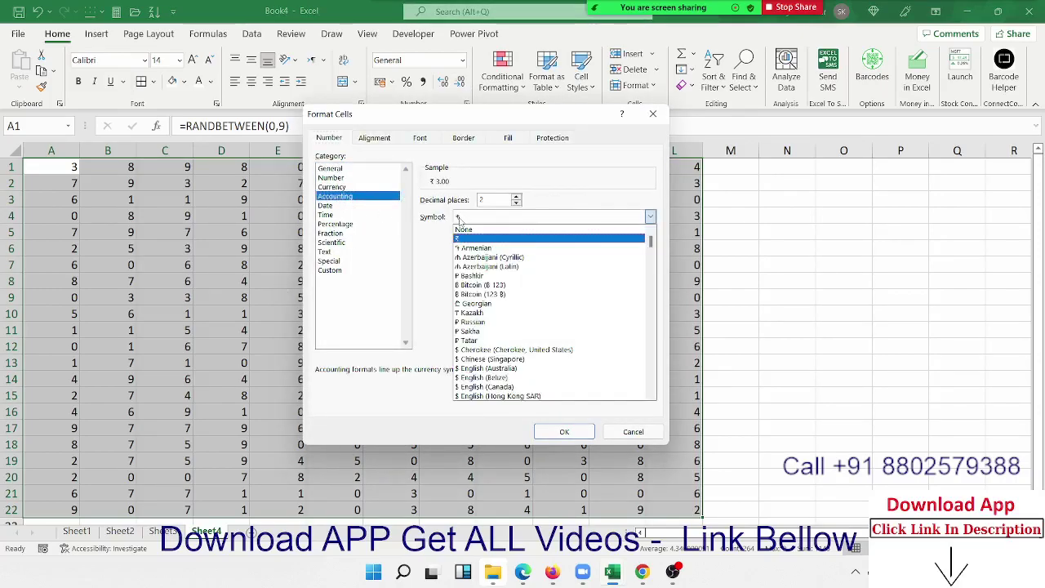
{"action": "left_click", "coordinate": [463, 229]}
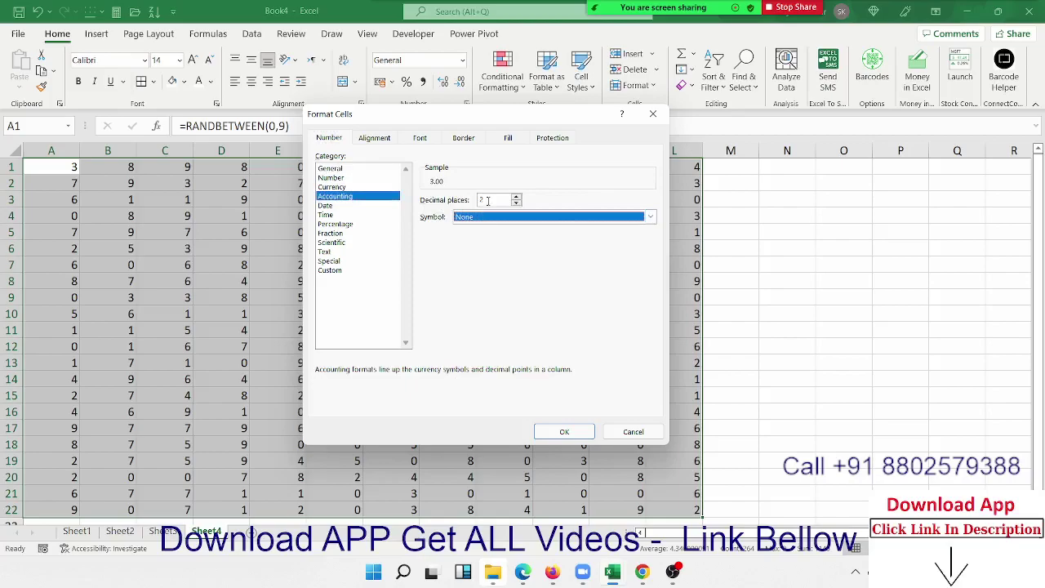
{"action": "left_click", "coordinate": [481, 199]}
{"action": "type", "text": "0"}
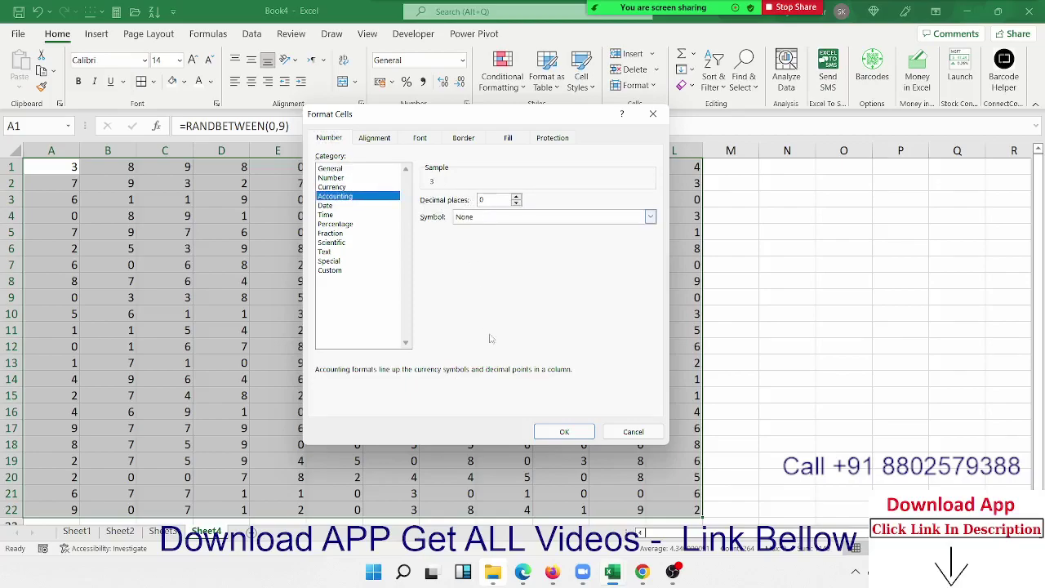
{"action": "left_click", "coordinate": [563, 432]}
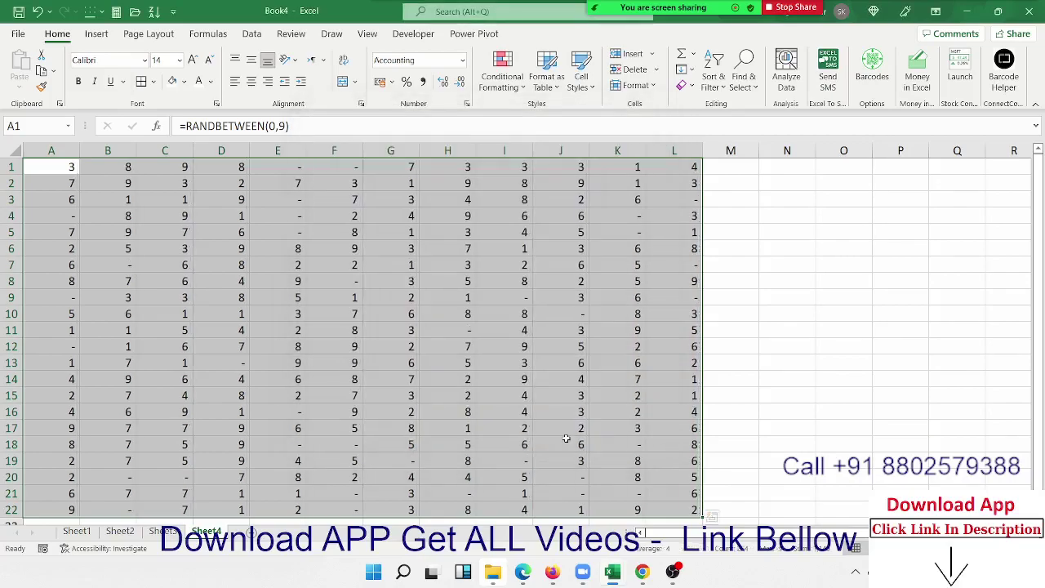
Inspect the column E cells showing dashes for zeros, then add a new worksheet.
{"action": "left_click", "coordinate": [801, 283]}
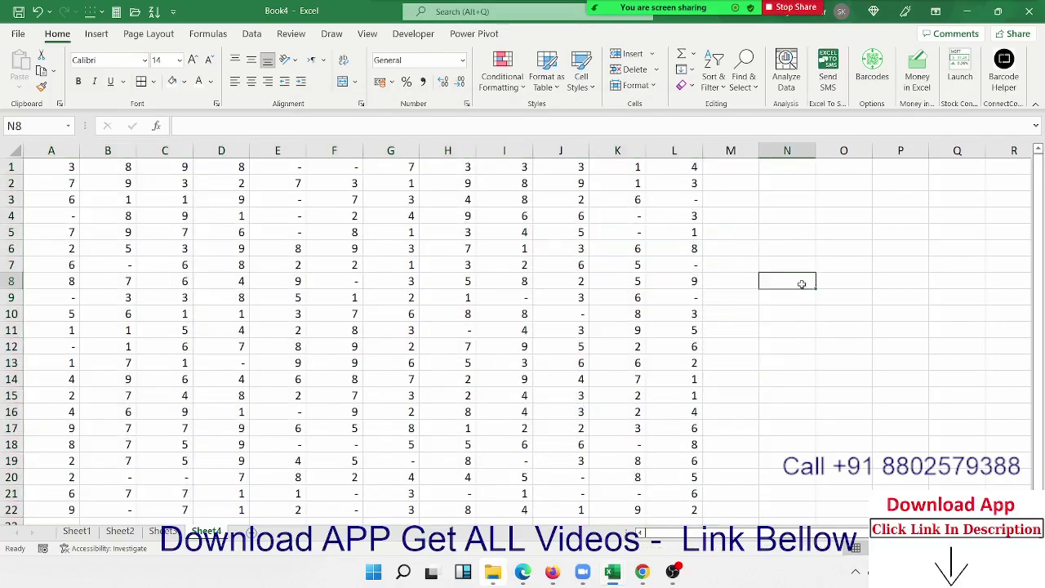
{"action": "left_click", "coordinate": [296, 195]}
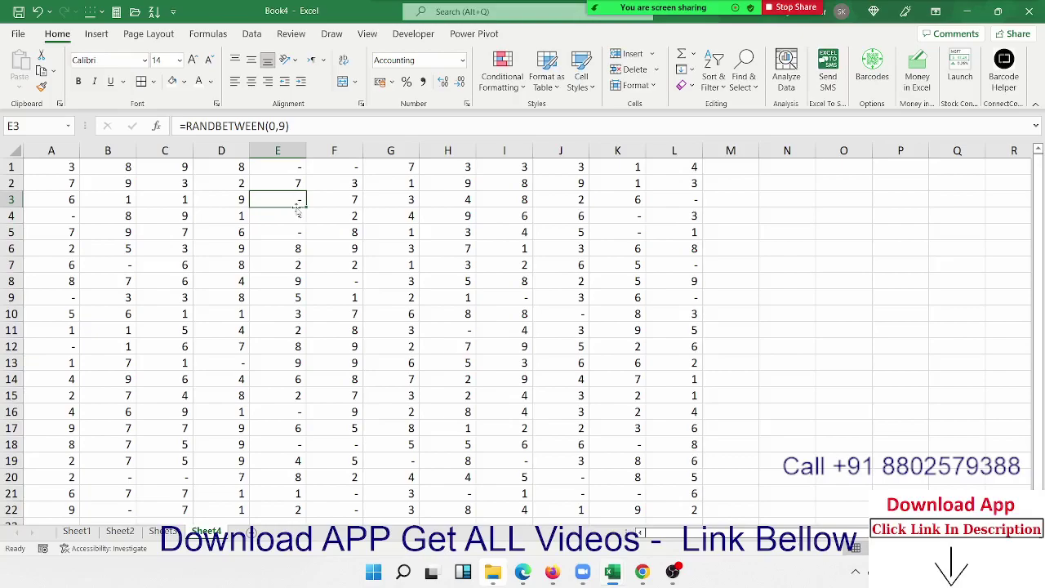
{"action": "left_click", "coordinate": [295, 232]}
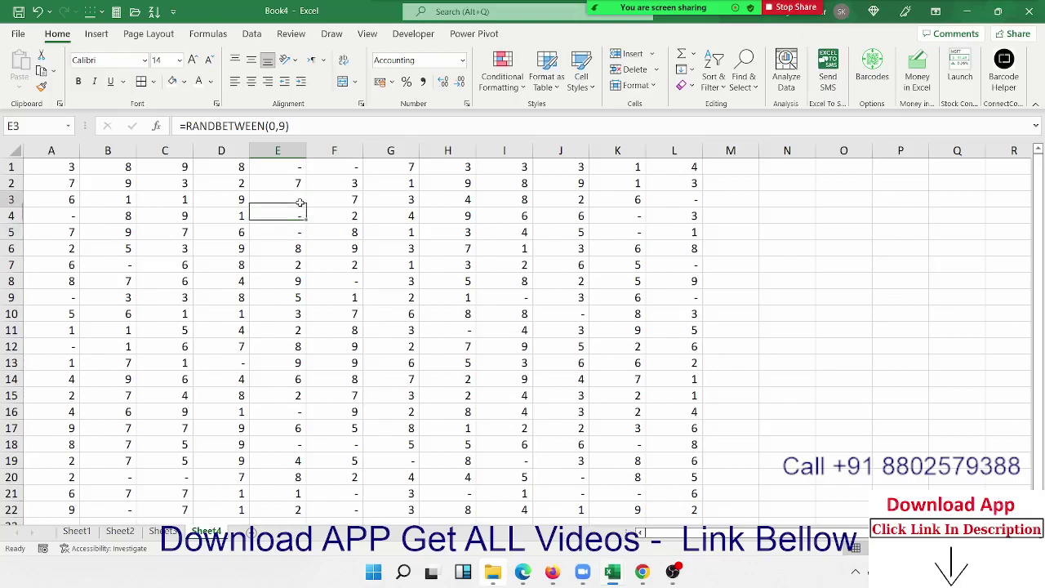
{"action": "left_click", "coordinate": [297, 202]}
{"action": "left_click", "coordinate": [297, 216]}
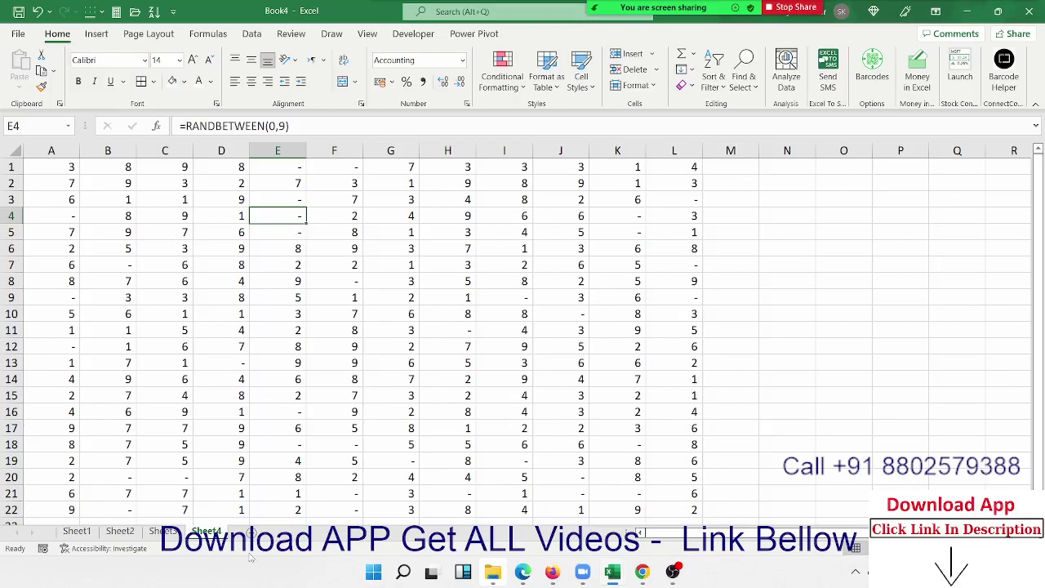
{"action": "left_click", "coordinate": [258, 530]}
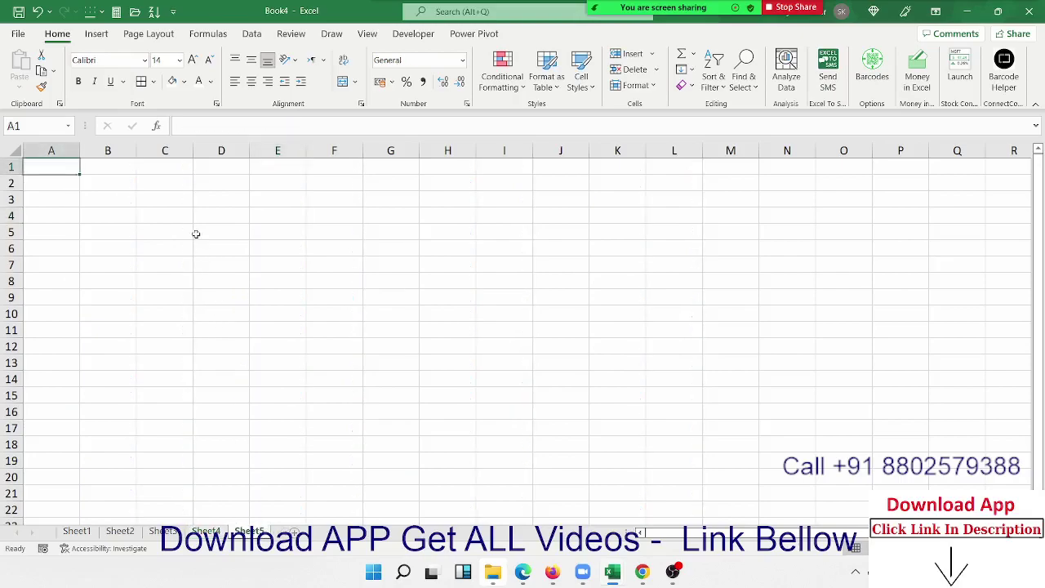
Insert today's date, 18-07-2022, into C3 with Ctrl+; after discarding a partial entry.
{"action": "left_click", "coordinate": [158, 198]}
{"action": "type", "text": "1"}
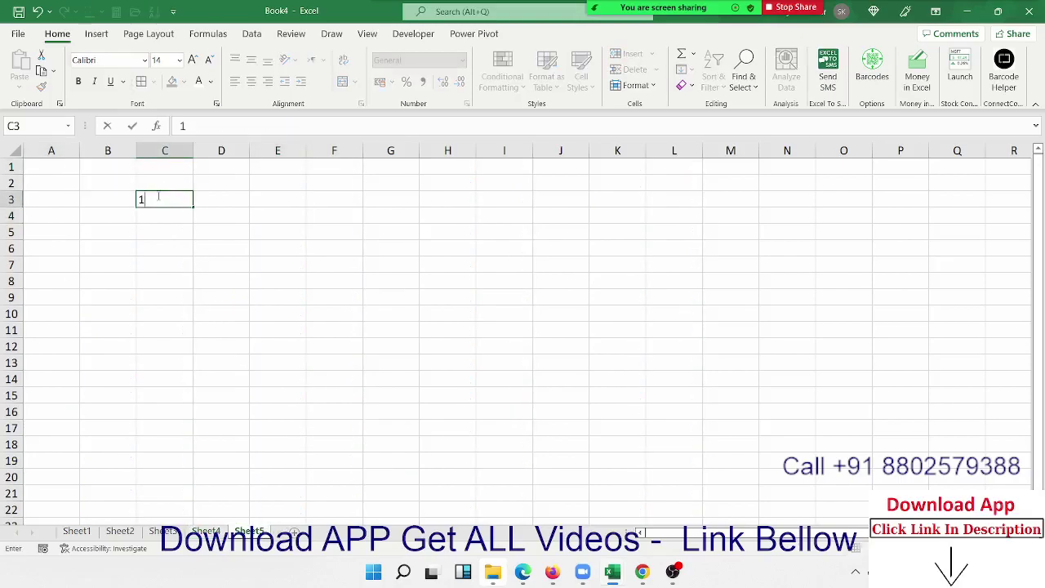
{"action": "type", "text": "/1"}
{"action": "key", "text": "Escape"}
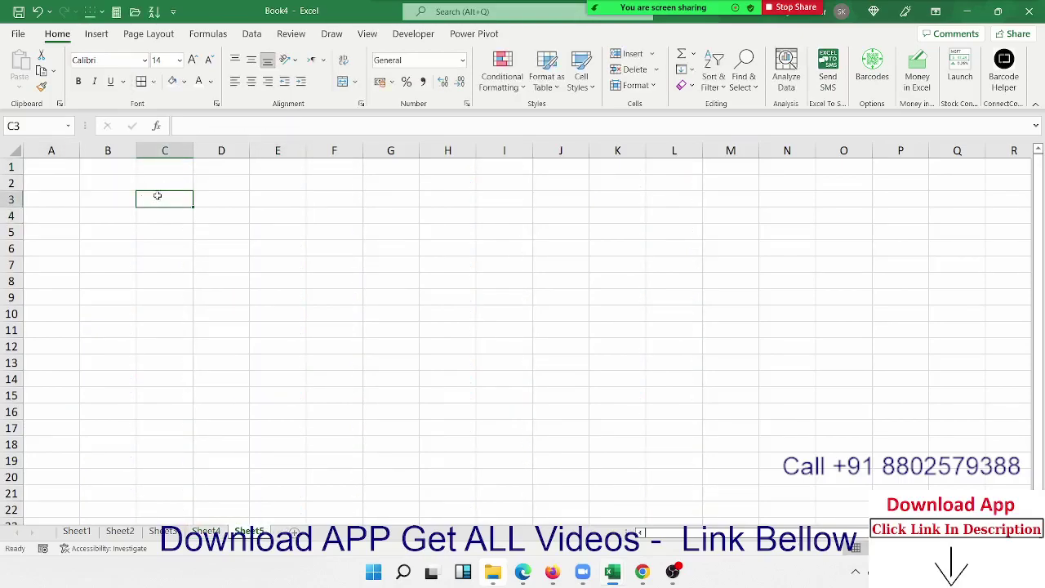
{"action": "key", "text": "ctrl+semicolon"}
{"action": "key", "text": "Return"}
{"action": "left_click", "coordinate": [162, 191]}
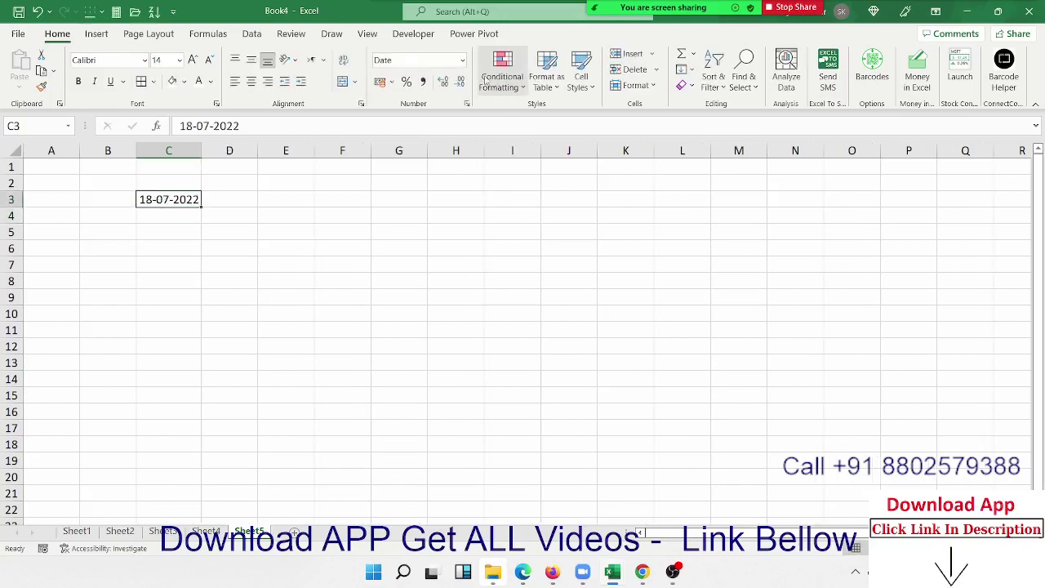
Browse the date locales in Format Cells, trying English (South Africa), then cancel.
{"action": "left_click", "coordinate": [467, 105]}
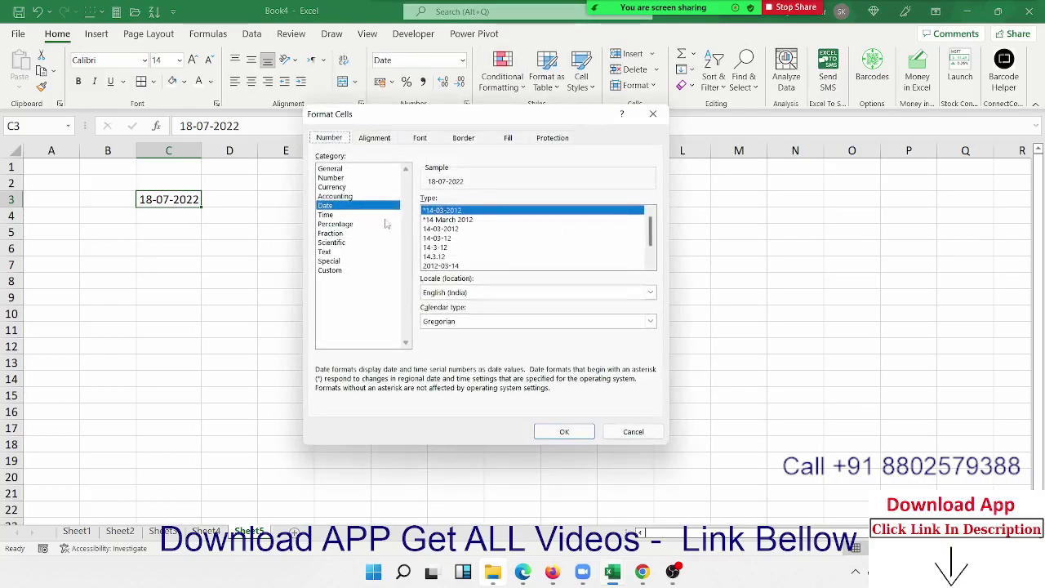
{"action": "left_click", "coordinate": [474, 294]}
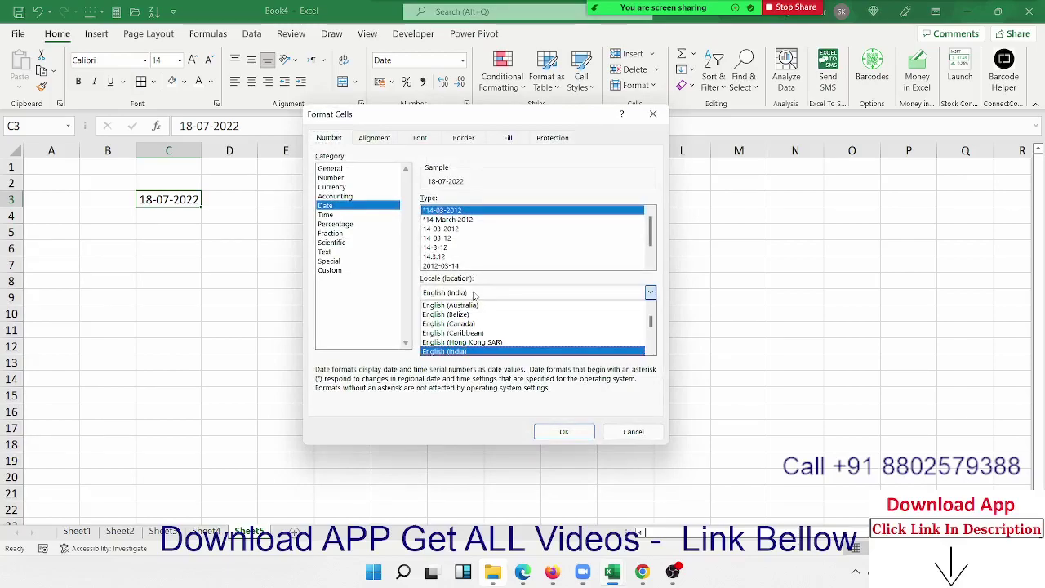
{"action": "left_click", "coordinate": [473, 293]}
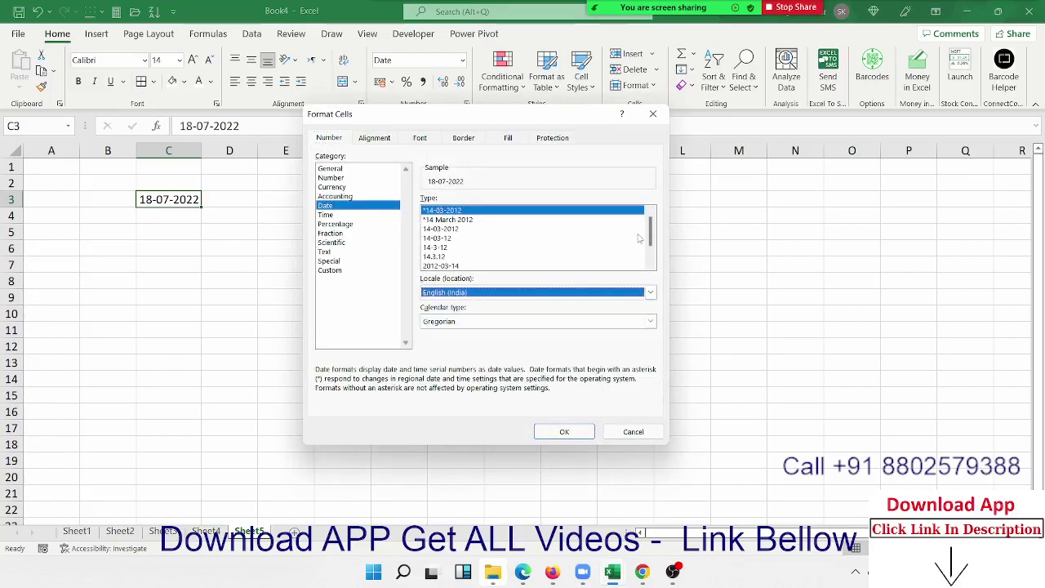
{"action": "left_click_drag", "start_coordinate": [650, 238], "coordinate": [650, 261]}
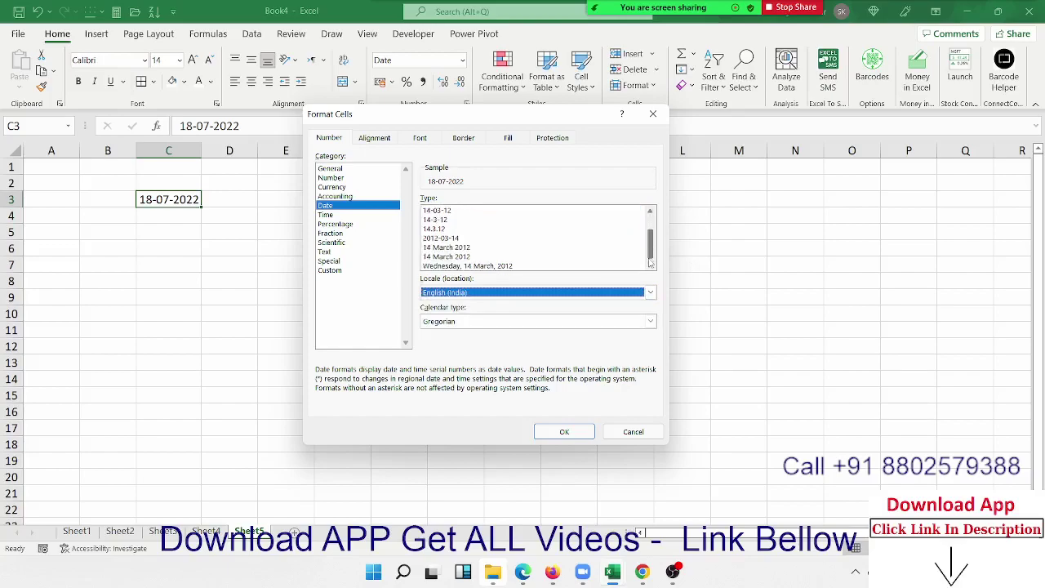
{"action": "left_click", "coordinate": [566, 294]}
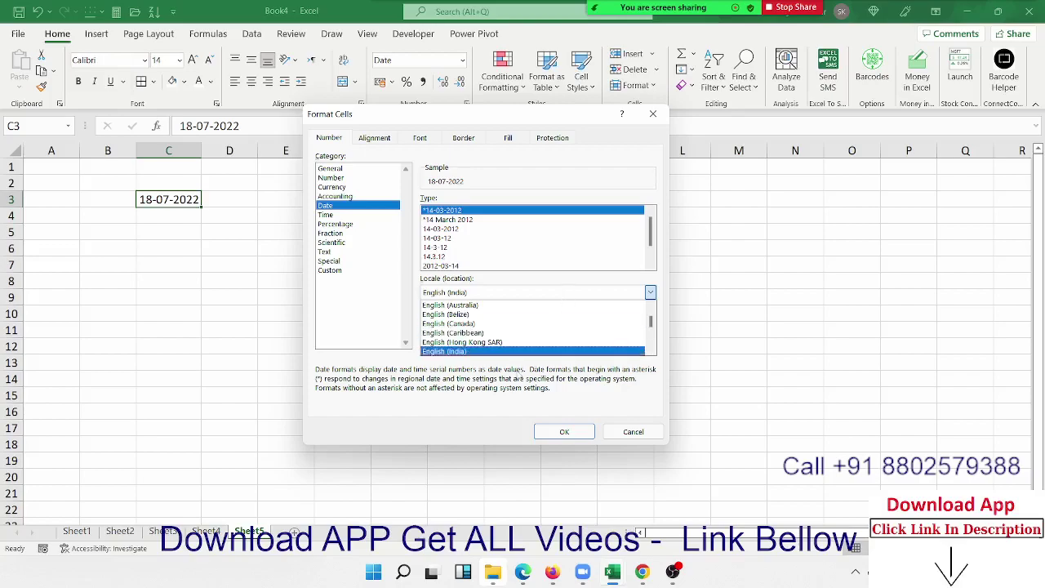
{"action": "scroll", "coordinate": [517, 346], "scroll_direction": "down", "scroll_amount": 2}
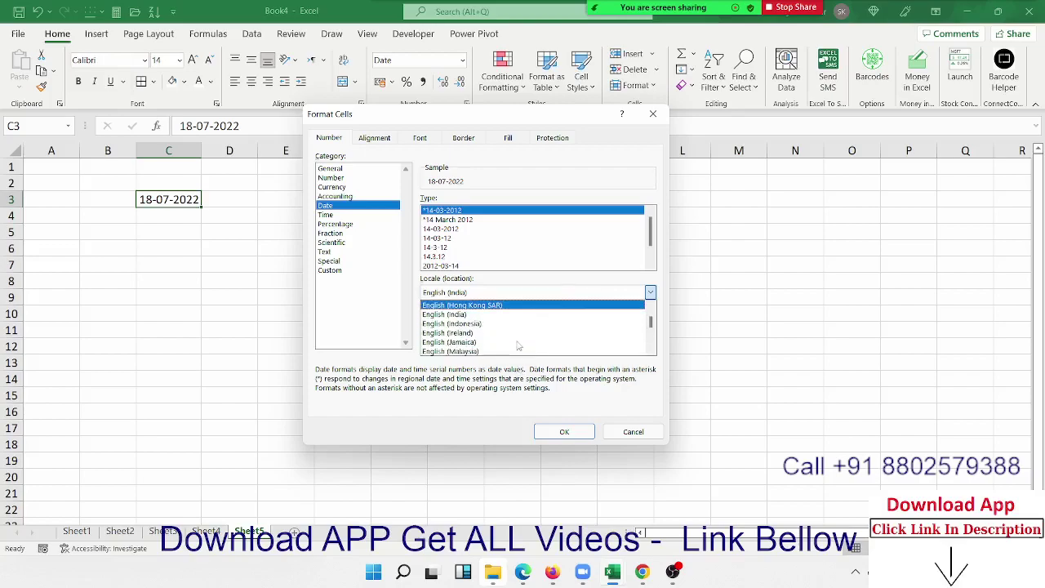
{"action": "scroll", "coordinate": [518, 346], "scroll_direction": "down", "scroll_amount": 2}
{"action": "left_click", "coordinate": [518, 350]}
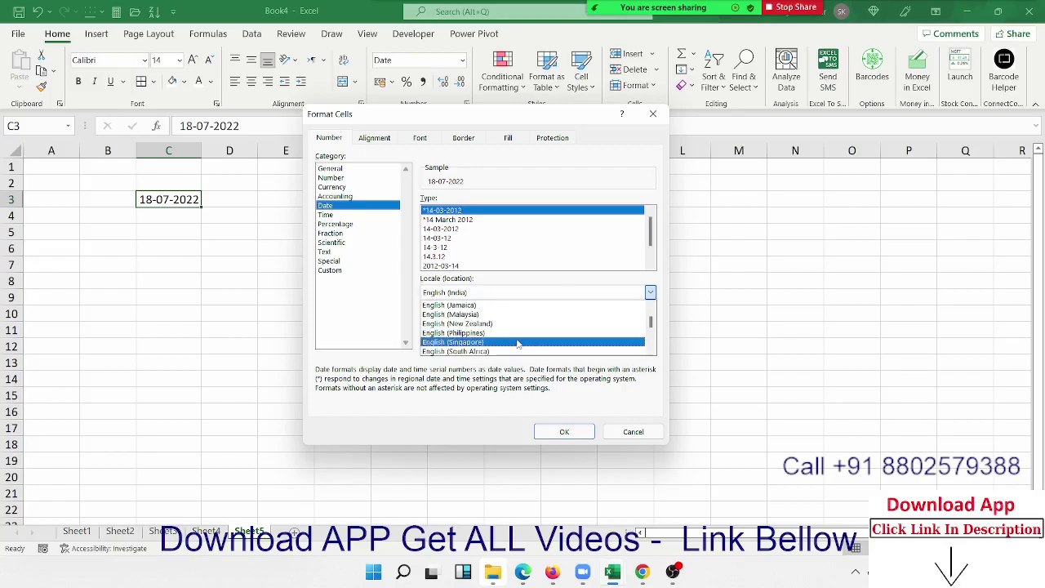
{"action": "left_click", "coordinate": [633, 431]}
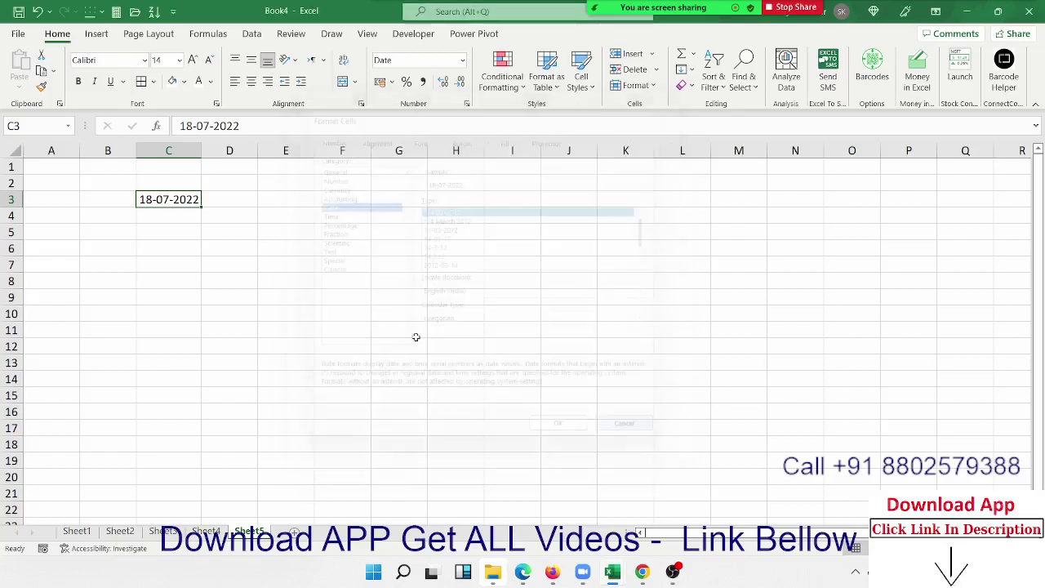
Enter 45:20:30 in D4 and view its underlying value 1.889236 in General format.
{"action": "left_click", "coordinate": [206, 213]}
{"action": "type", "text": "10"}
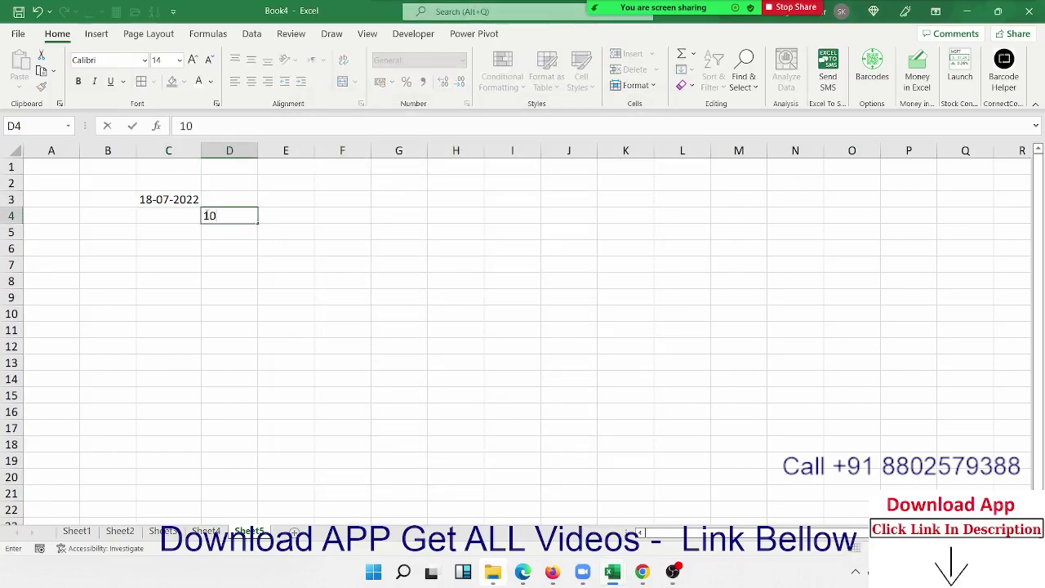
{"action": "key", "text": "BackSpace"}
{"action": "key", "text": "BackSpace"}
{"action": "type", "text": "4"}
{"action": "type", "text": "5:2"}
{"action": "type", "text": "0:30"}
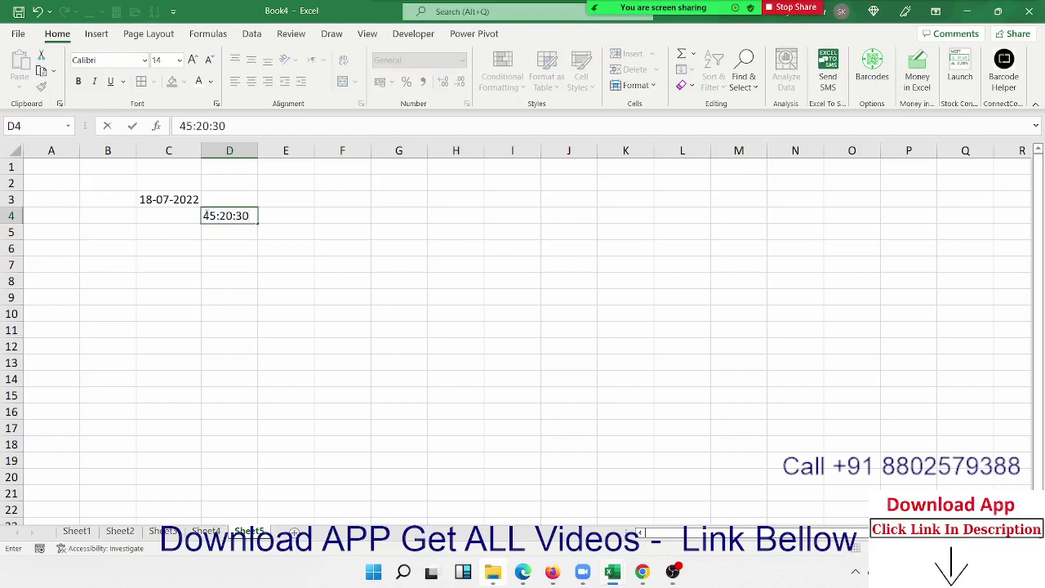
{"action": "key", "text": "Return"}
{"action": "left_click", "coordinate": [209, 214]}
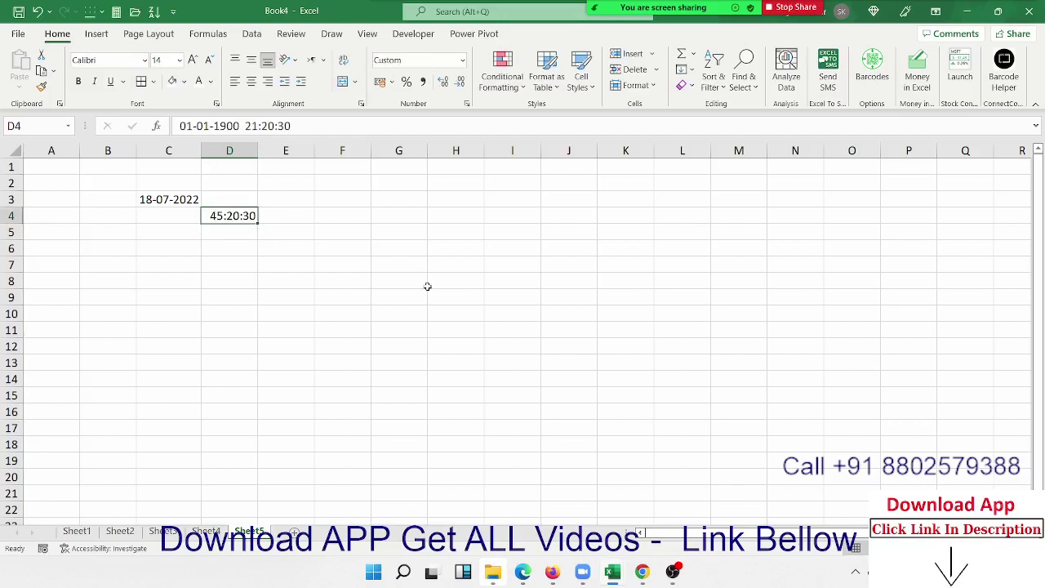
{"action": "key", "text": "ctrl+shift+asciitilde"}
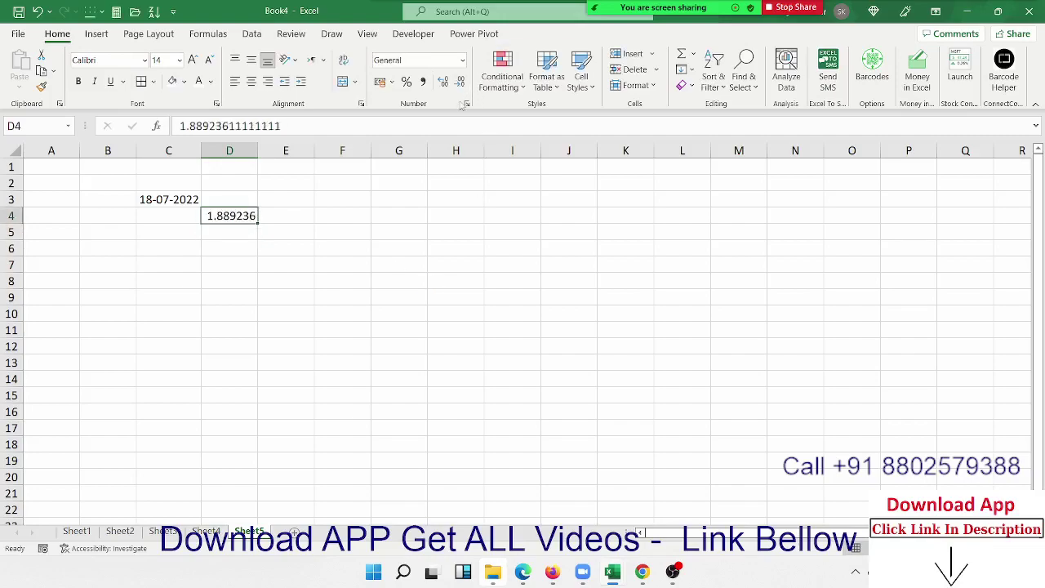
Browse the Time formats for D4, picking the 13:30 hours-and-minutes type.
{"action": "left_click", "coordinate": [466, 105]}
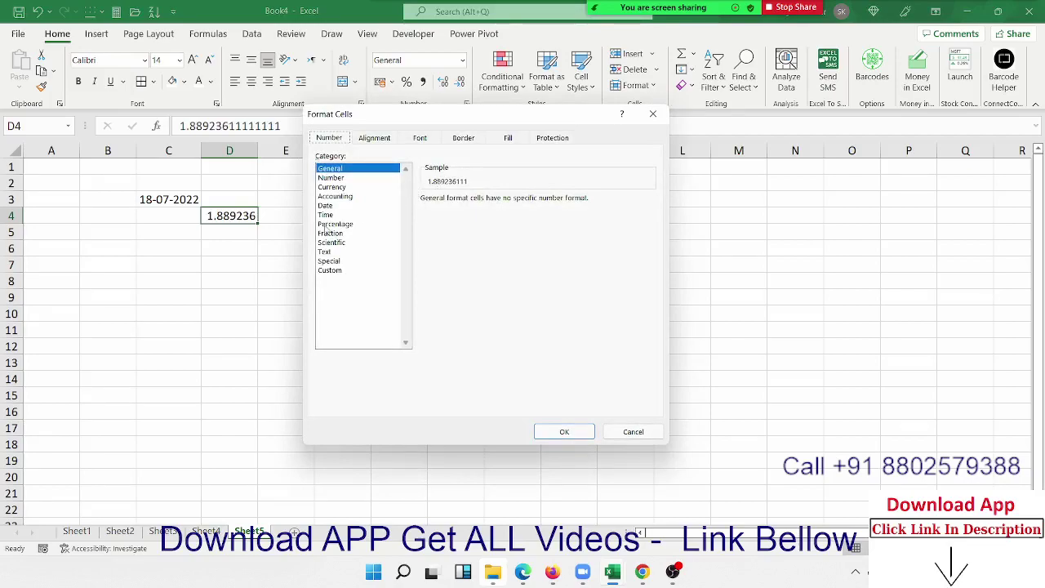
{"action": "left_click", "coordinate": [331, 214]}
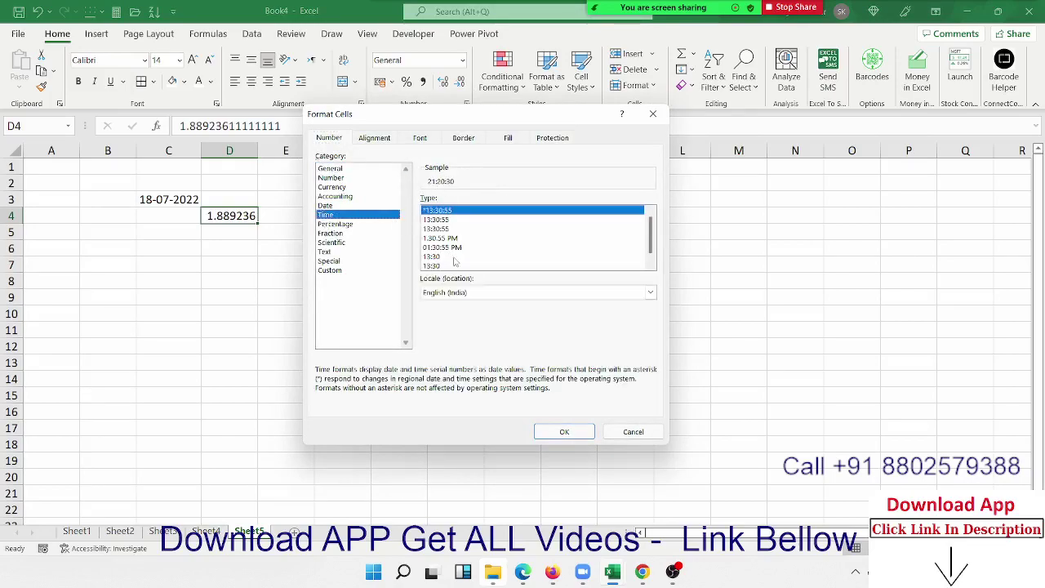
{"action": "key", "text": "Down"}
{"action": "key", "text": "Down"}
{"action": "key", "text": "Down"}
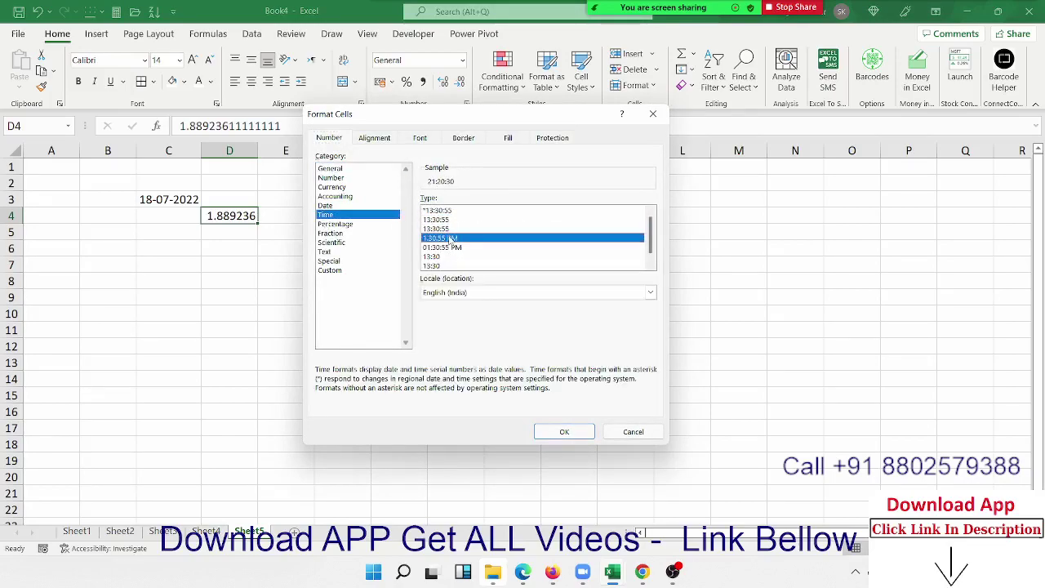
{"action": "key", "text": "Down"}
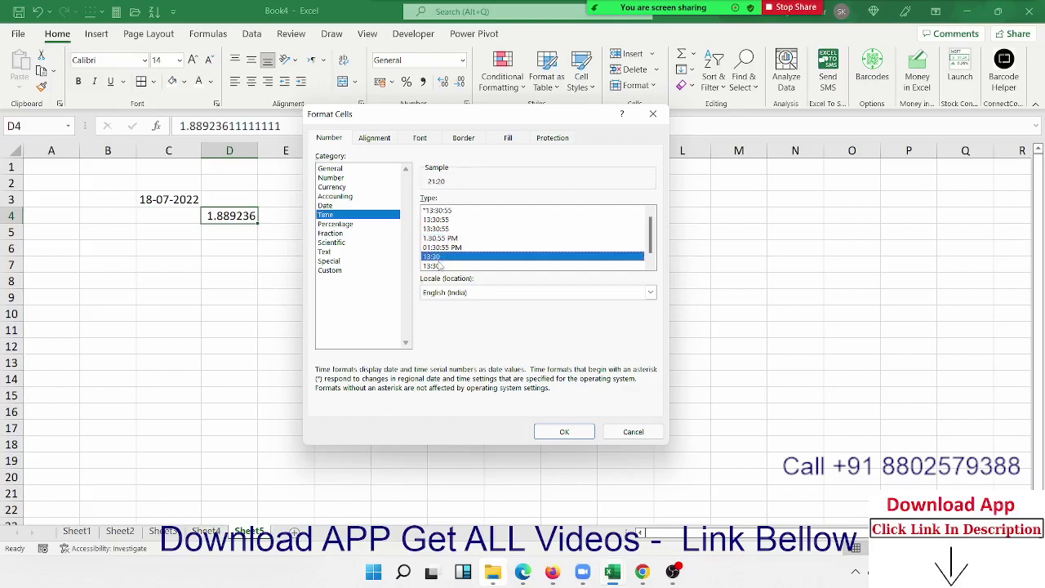
{"action": "left_click", "coordinate": [441, 266]}
{"action": "left_click", "coordinate": [650, 265]}
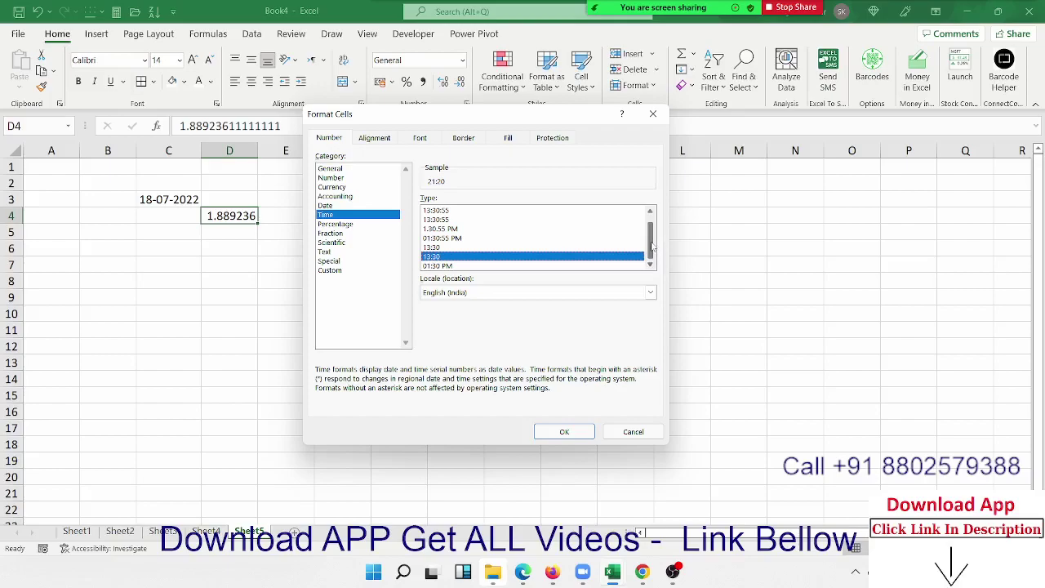
{"action": "scroll", "coordinate": [653, 245], "scroll_direction": "up", "scroll_amount": 1}
{"action": "scroll", "coordinate": [653, 242], "scroll_direction": "down", "scroll_amount": 1}
Set the locale to English (United States) and choose the 37:30:55 elapsed-hours format.
{"action": "left_click", "coordinate": [502, 294]}
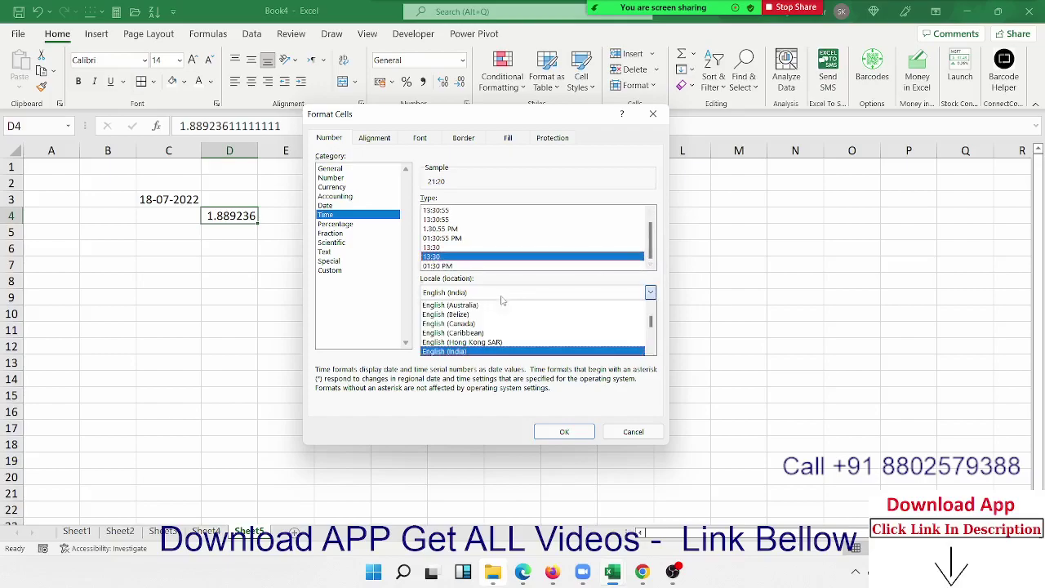
{"action": "key", "text": "Down"}
{"action": "key", "text": "Down"}
{"action": "key", "text": "Down"}
{"action": "key", "text": "Down"}
{"action": "key", "text": "Down"}
{"action": "key", "text": "Down"}
{"action": "key", "text": "Down"}
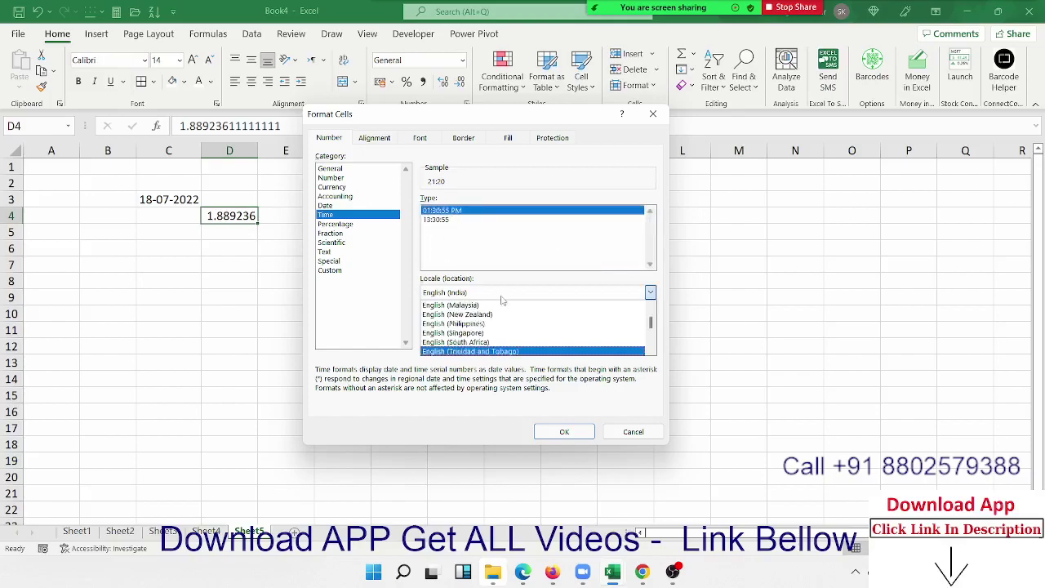
{"action": "key", "text": "Down"}
{"action": "key", "text": "Down"}
{"action": "key", "text": "Down"}
{"action": "key", "text": "Down"}
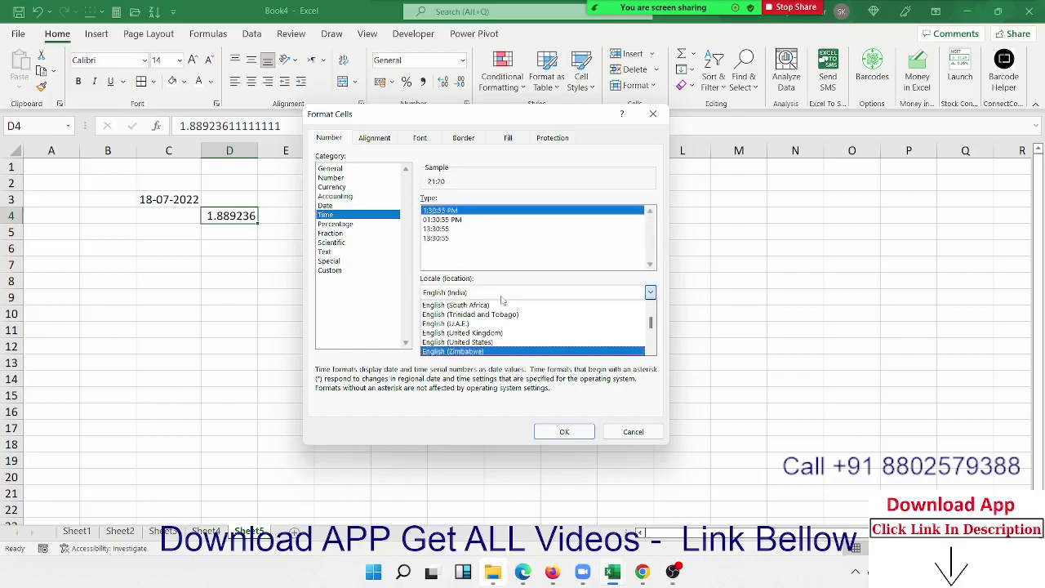
{"action": "key", "text": "Down"}
{"action": "key", "text": "Return"}
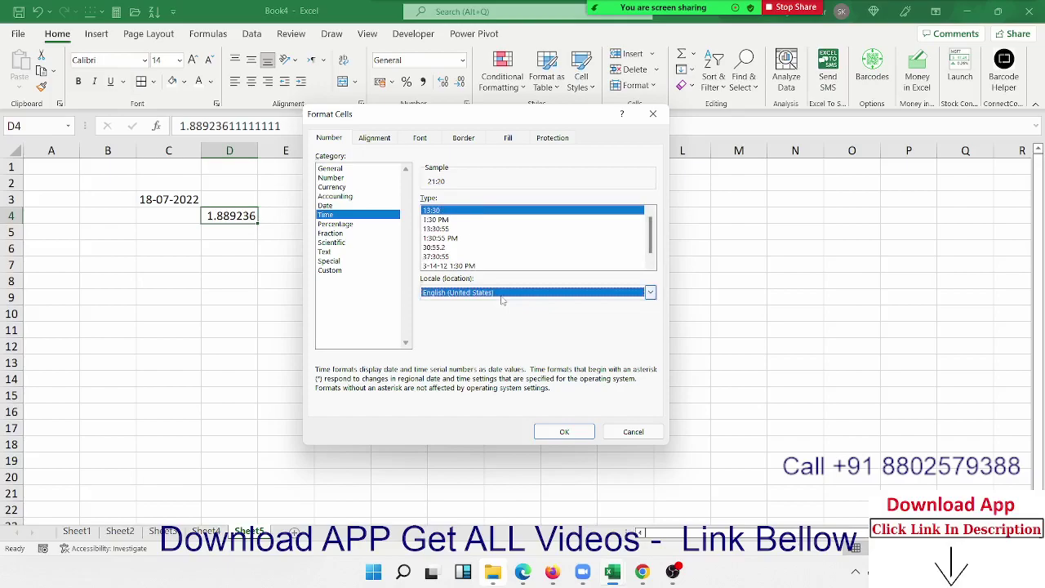
{"action": "left_click", "coordinate": [431, 258]}
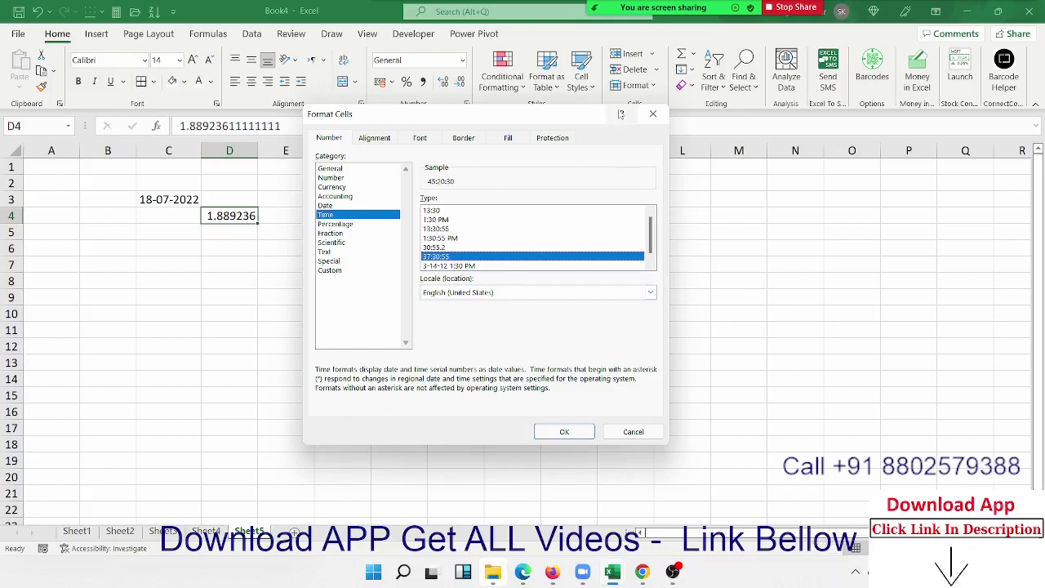
{"action": "mouse_move", "coordinate": [614, 6]}
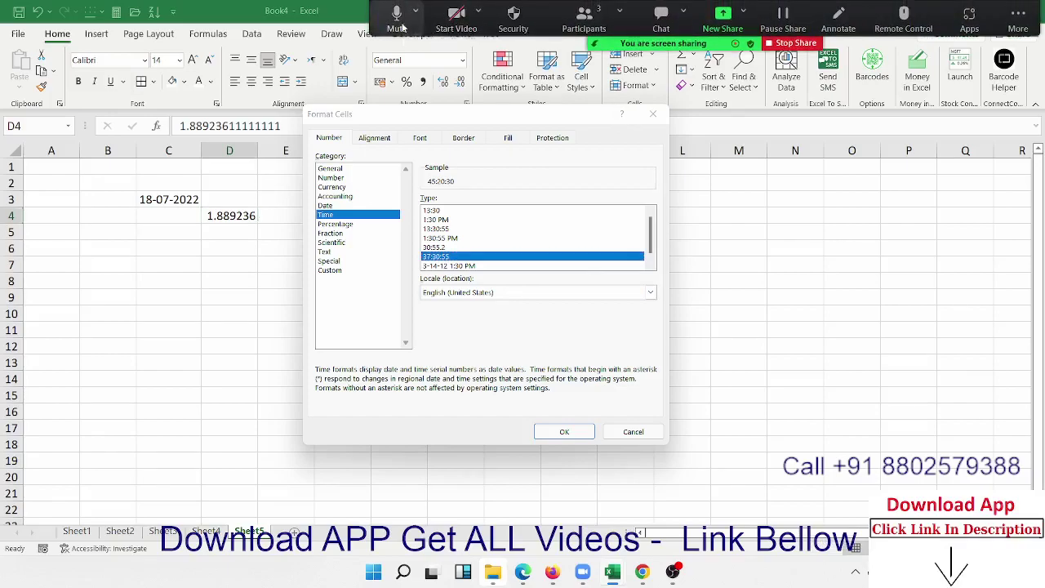
{"action": "left_click", "coordinate": [672, 571]}
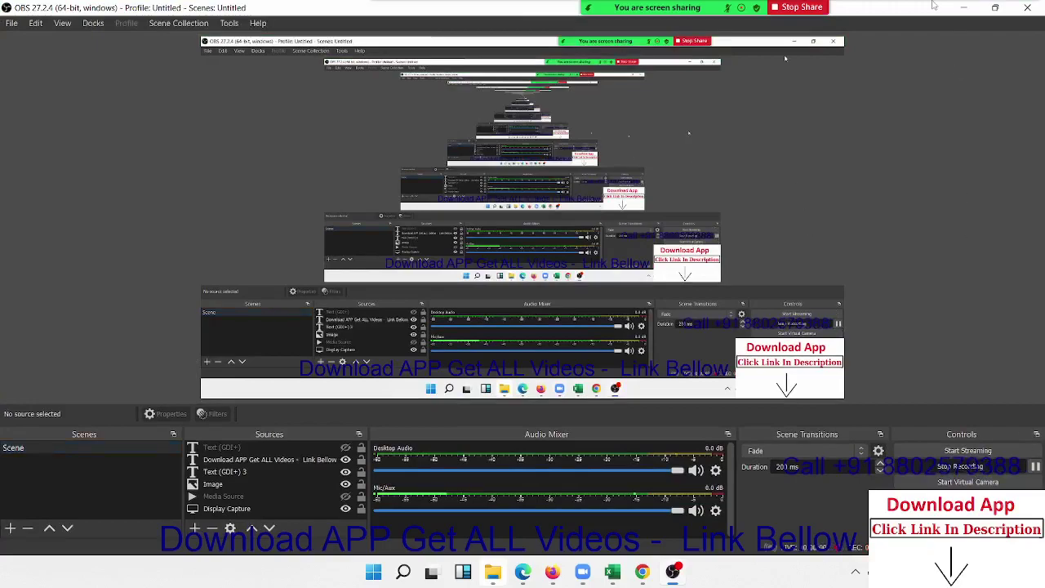
{"action": "left_click", "coordinate": [966, 9]}
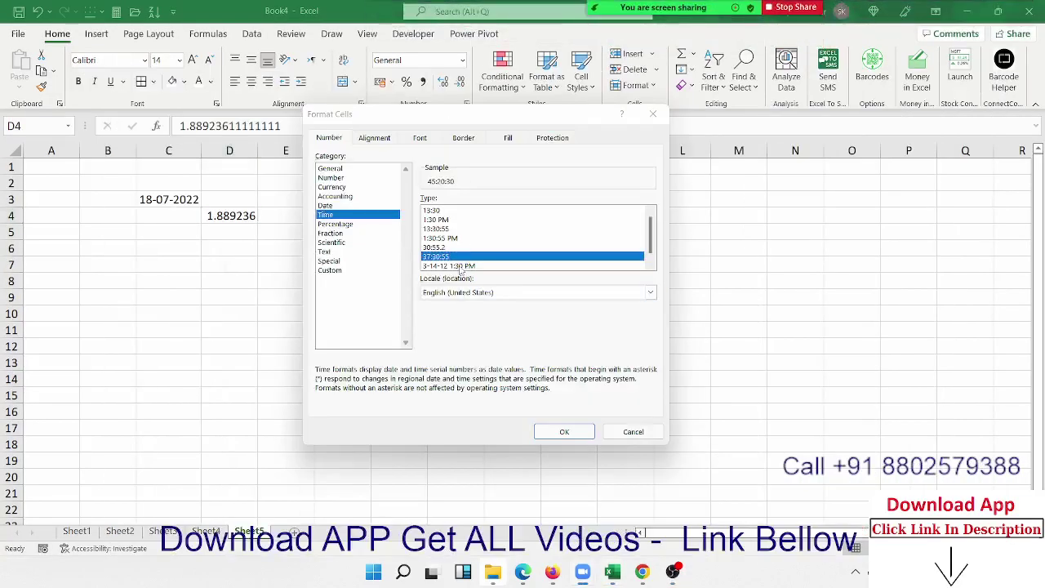
Apply the 37:30:55 format so D4 displays 45:20:30.
{"action": "left_click", "coordinate": [565, 433]}
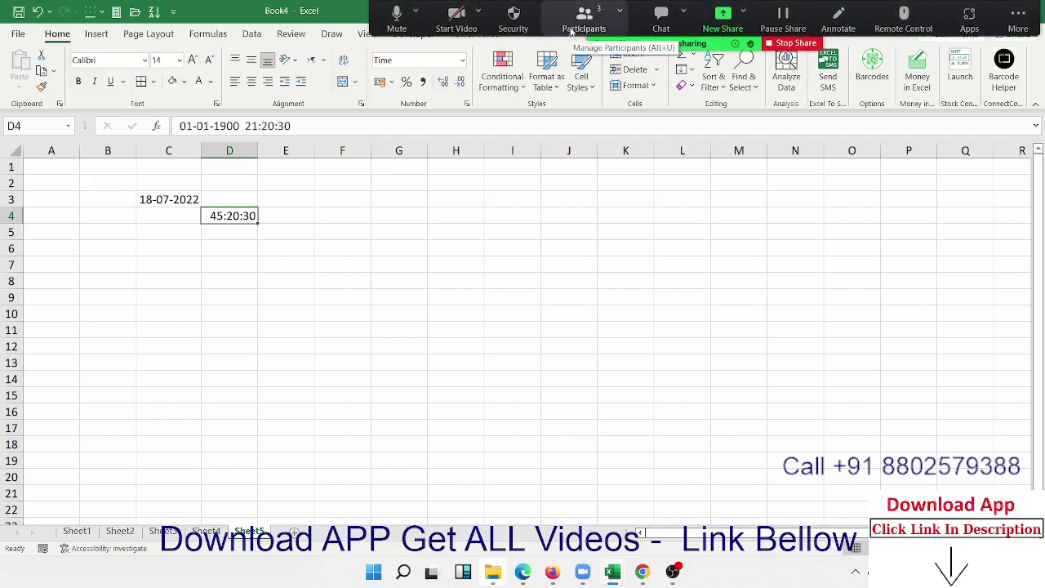
{"action": "left_click", "coordinate": [572, 19]}
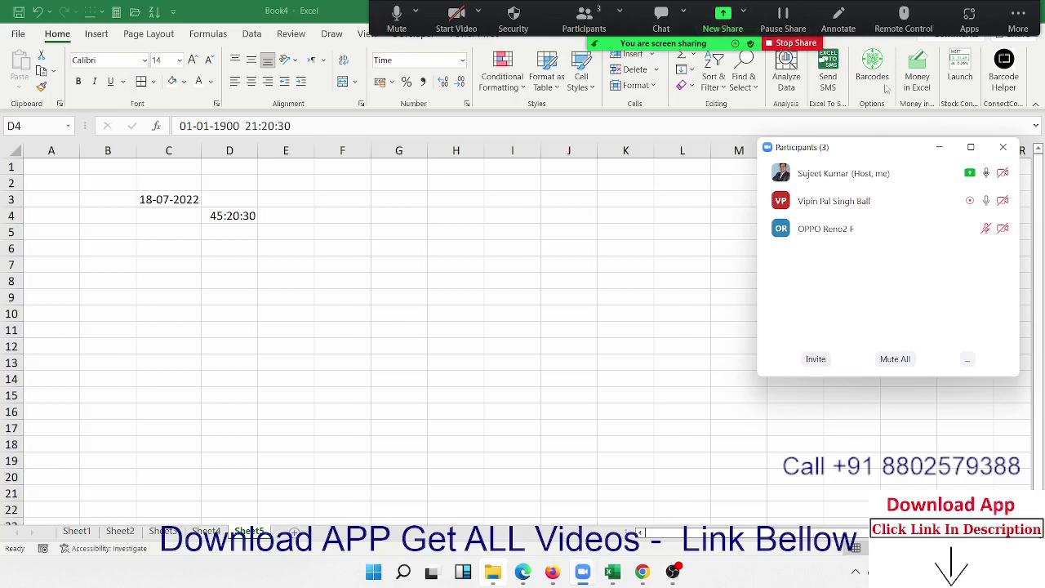
Format cell E6 as a fraction shown in halves (1/2).
{"action": "left_click", "coordinate": [1017, 148]}
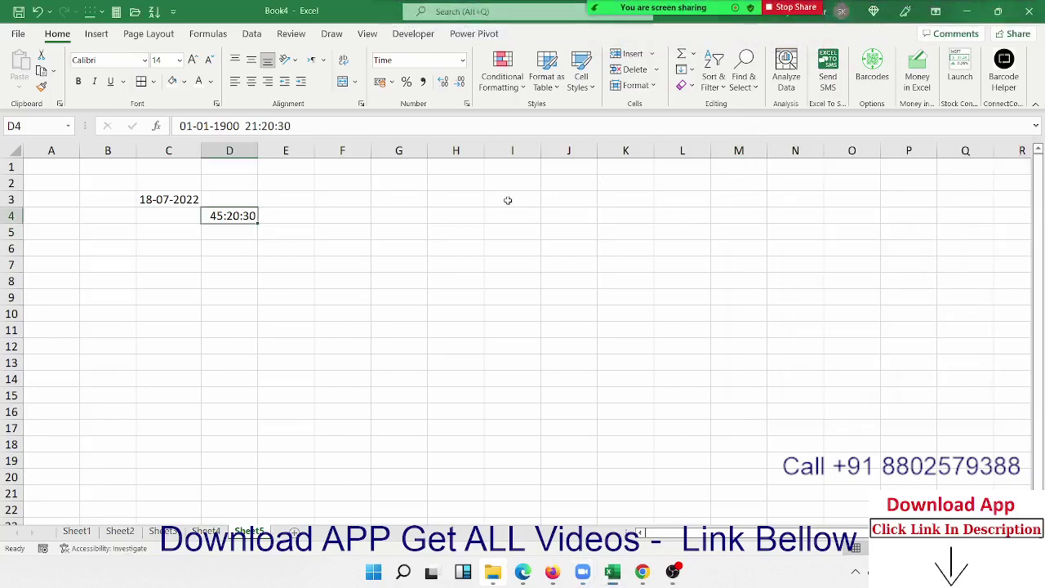
{"action": "left_click", "coordinate": [308, 245]}
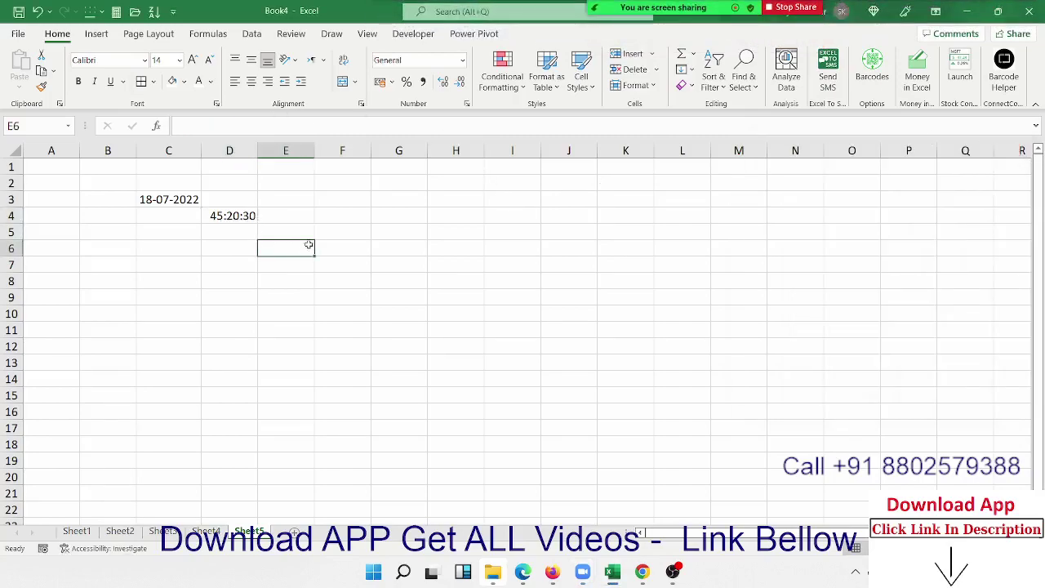
{"action": "left_click", "coordinate": [467, 103]}
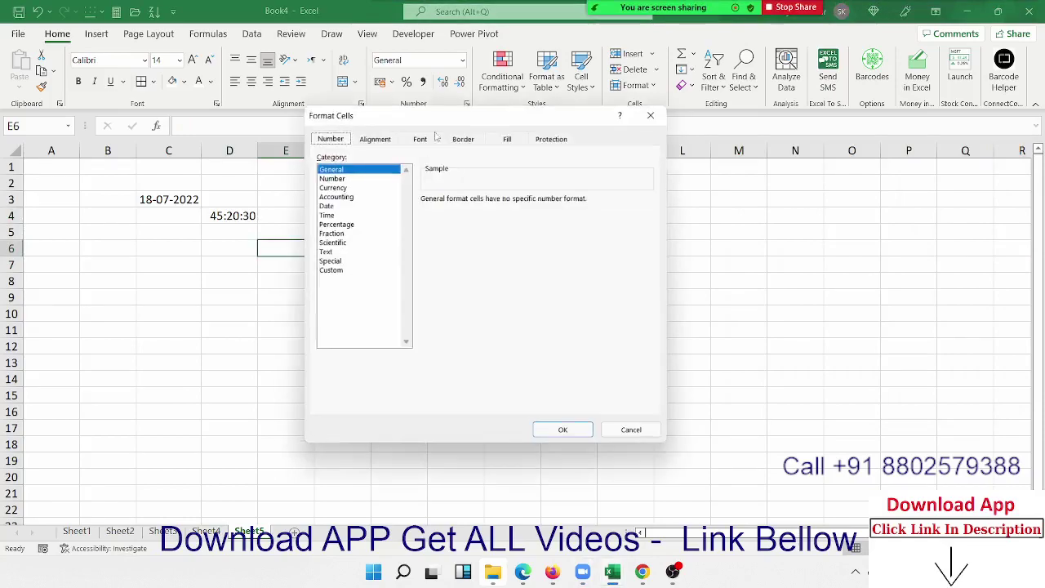
{"action": "left_click", "coordinate": [338, 215]}
{"action": "left_click", "coordinate": [337, 224]}
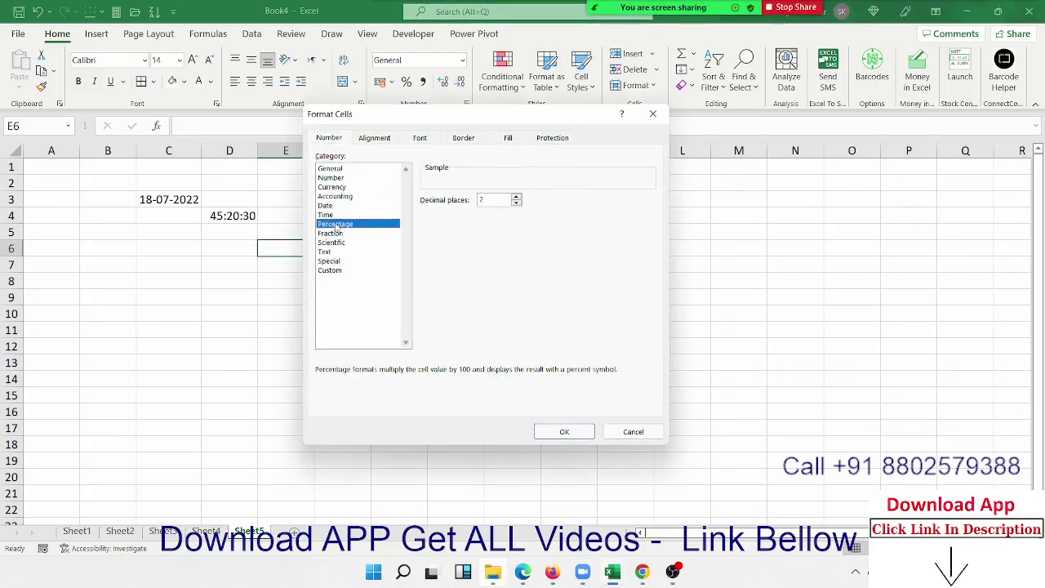
{"action": "left_click", "coordinate": [336, 234]}
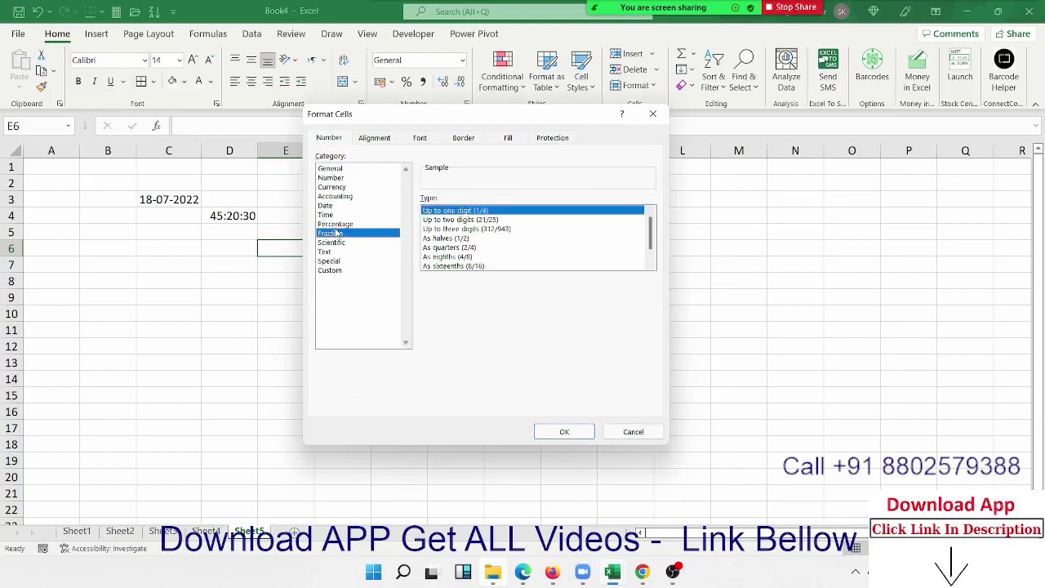
{"action": "left_click", "coordinate": [453, 238]}
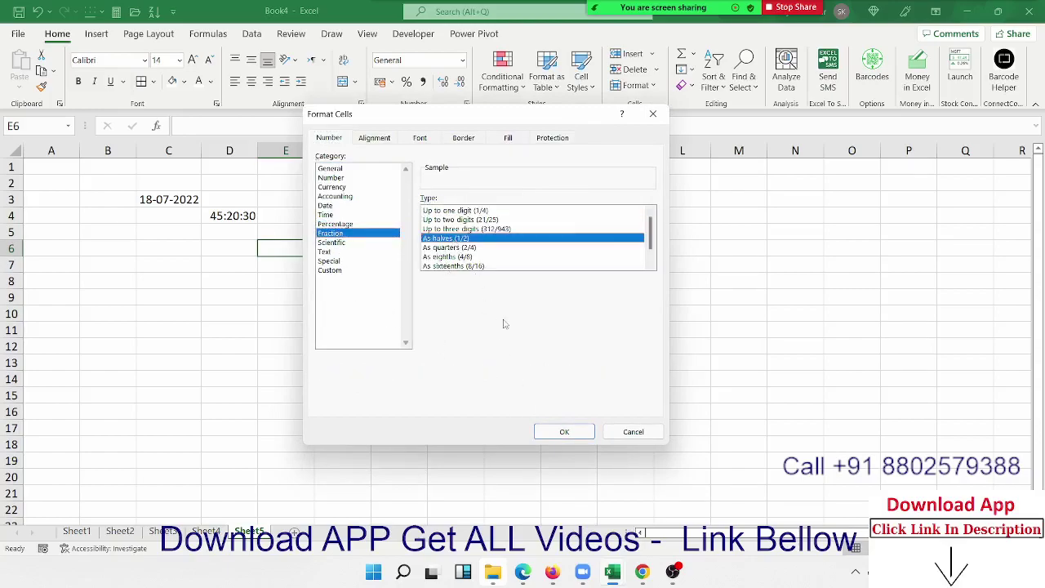
{"action": "left_click", "coordinate": [564, 431]}
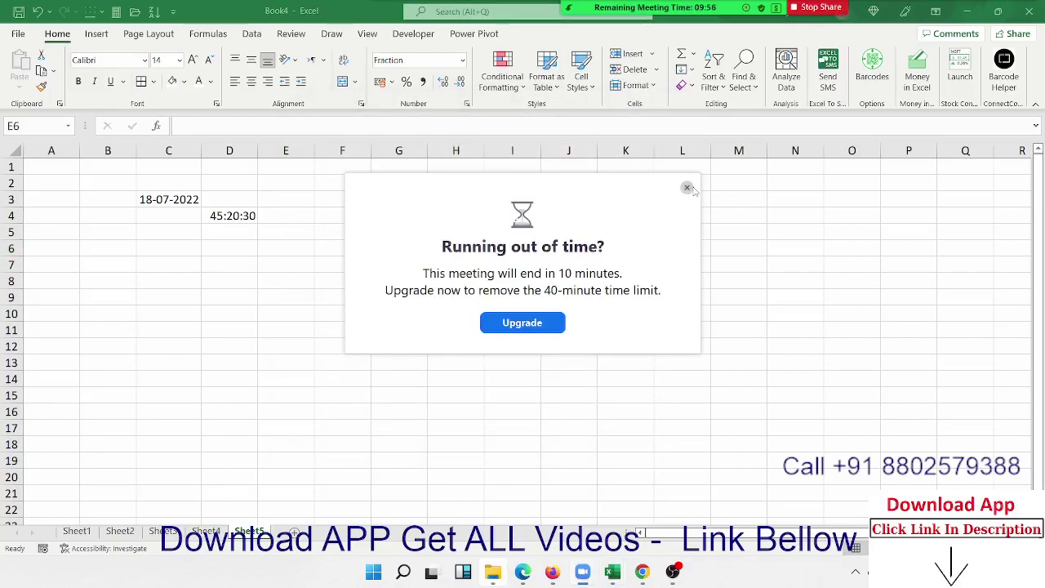
Start typing a decimal value into E6, trimming off the extra digits.
{"action": "left_click", "coordinate": [685, 189]}
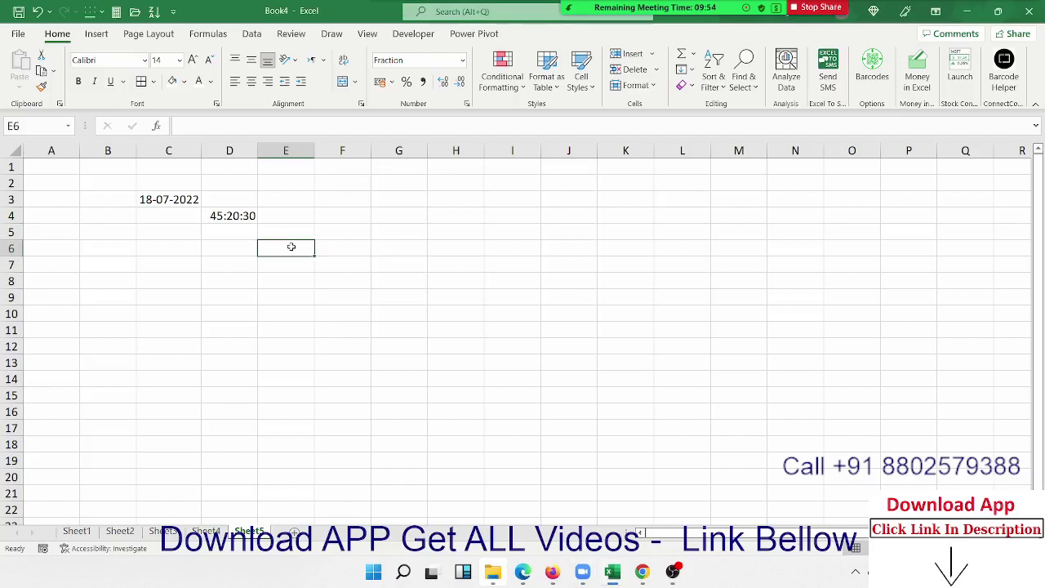
{"action": "type", "text": "0.256"}
{"action": "key", "text": "BackSpace"}
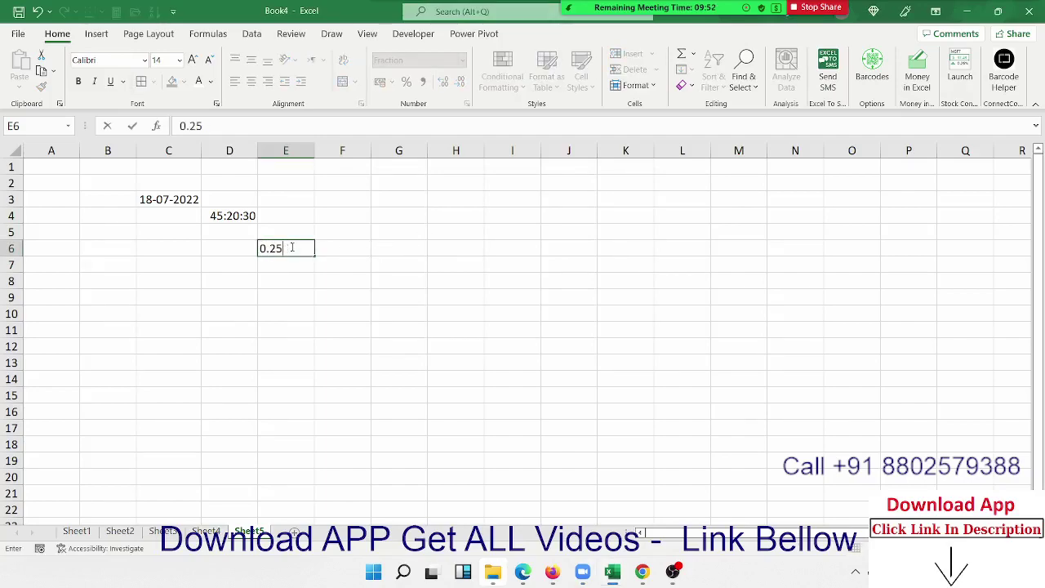
{"action": "key", "text": "BackSpace"}
{"action": "key", "text": "BackSpace"}
Commit 0.5 into E6 and reselect it to check the stored value.
{"action": "type", "text": "5"}
{"action": "key", "text": "Return"}
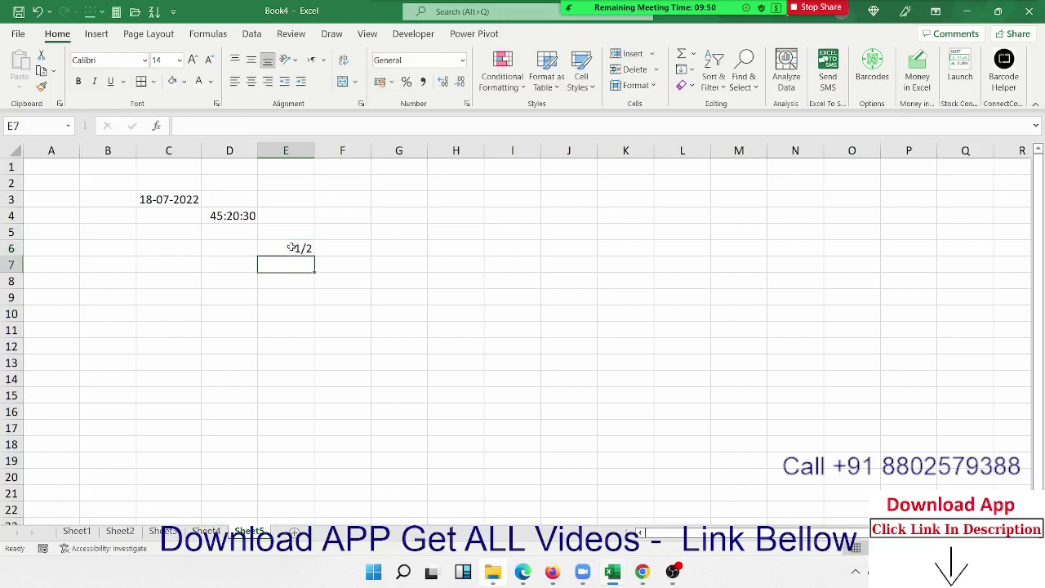
{"action": "left_click", "coordinate": [292, 247]}
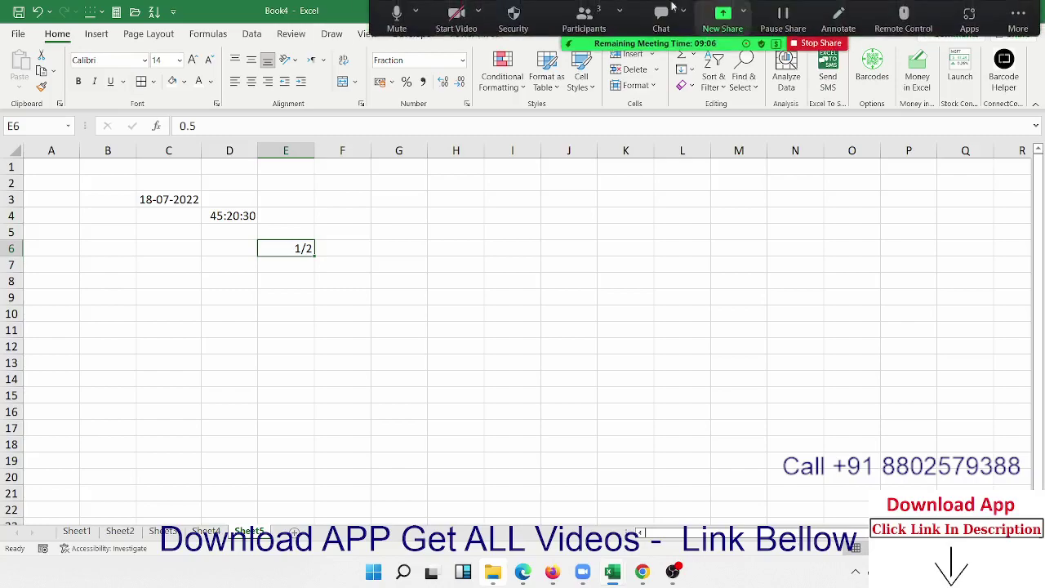
Bring the workbook back into focus and select empty cell H2.
{"action": "left_click", "coordinate": [572, 28]}
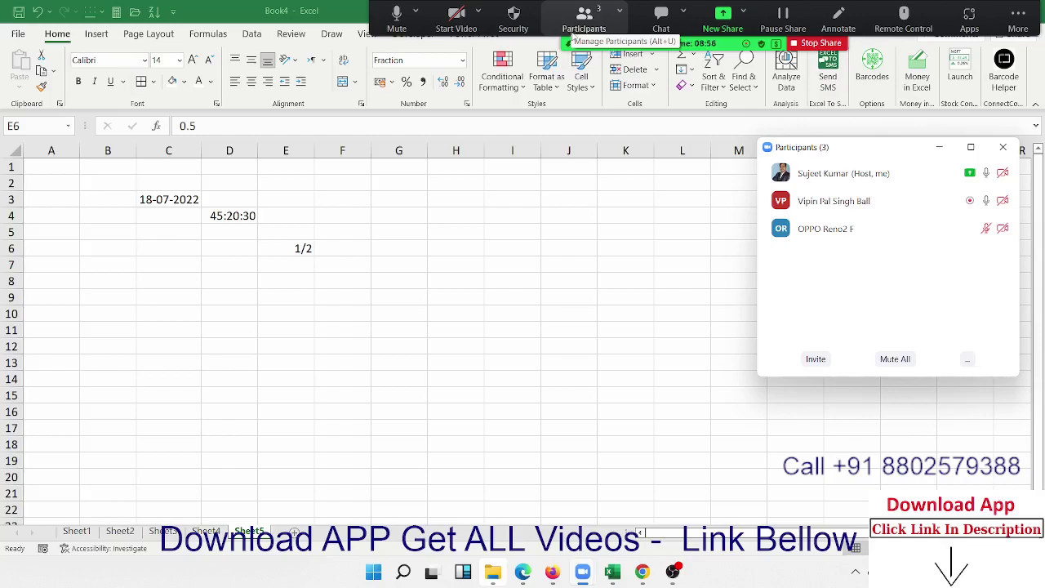
{"action": "left_click", "coordinate": [1002, 147]}
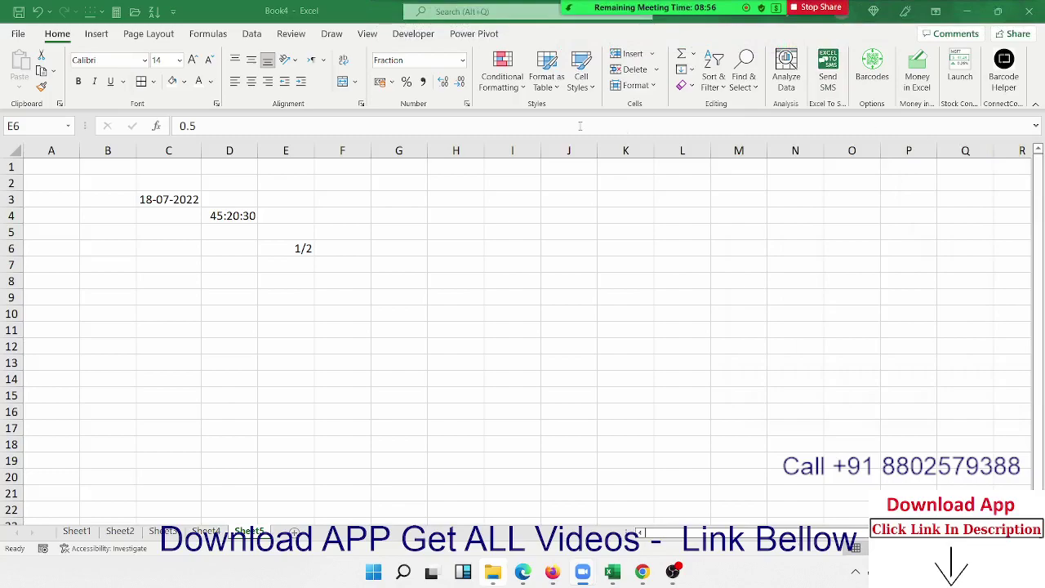
{"action": "left_click", "coordinate": [463, 107]}
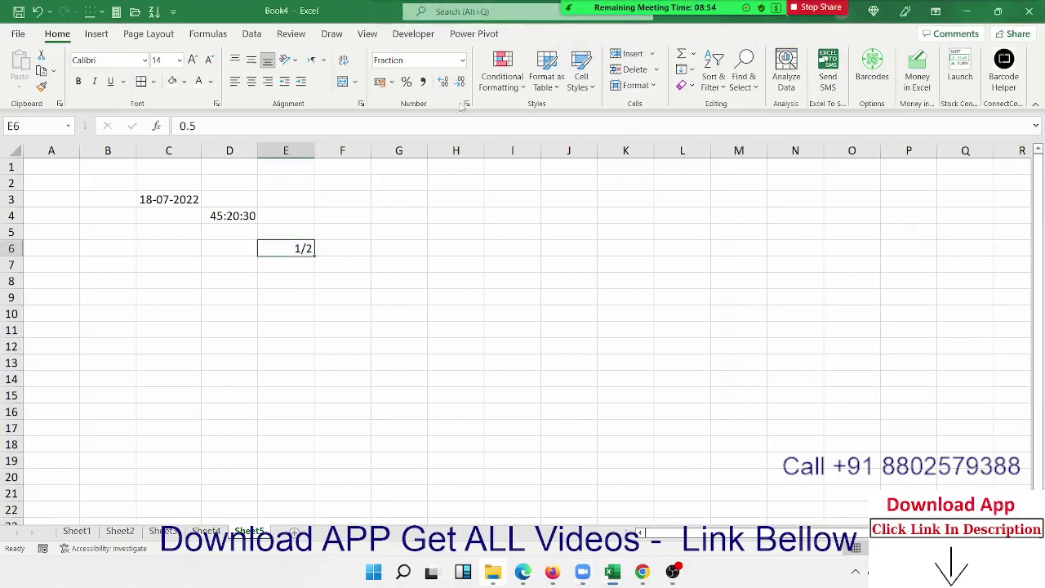
{"action": "left_click", "coordinate": [468, 179]}
{"action": "left_click", "coordinate": [466, 103]}
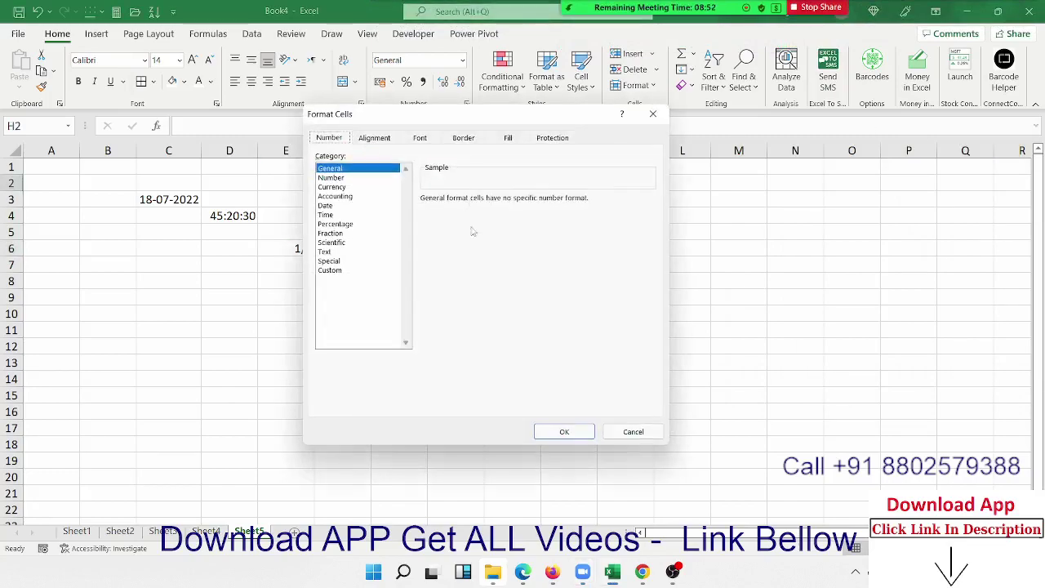
{"action": "left_click", "coordinate": [356, 271]}
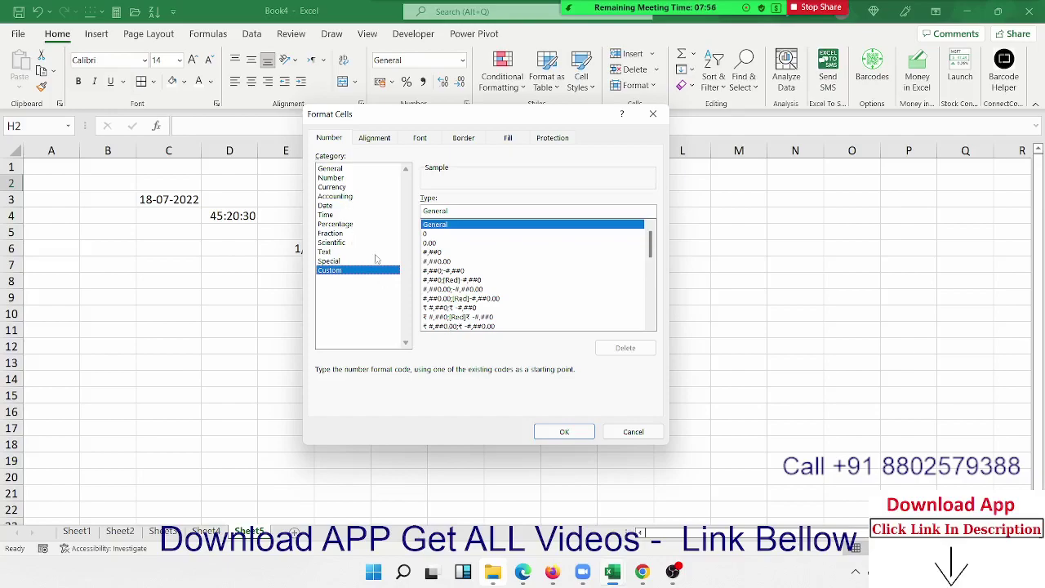
{"action": "left_click", "coordinate": [611, 437]}
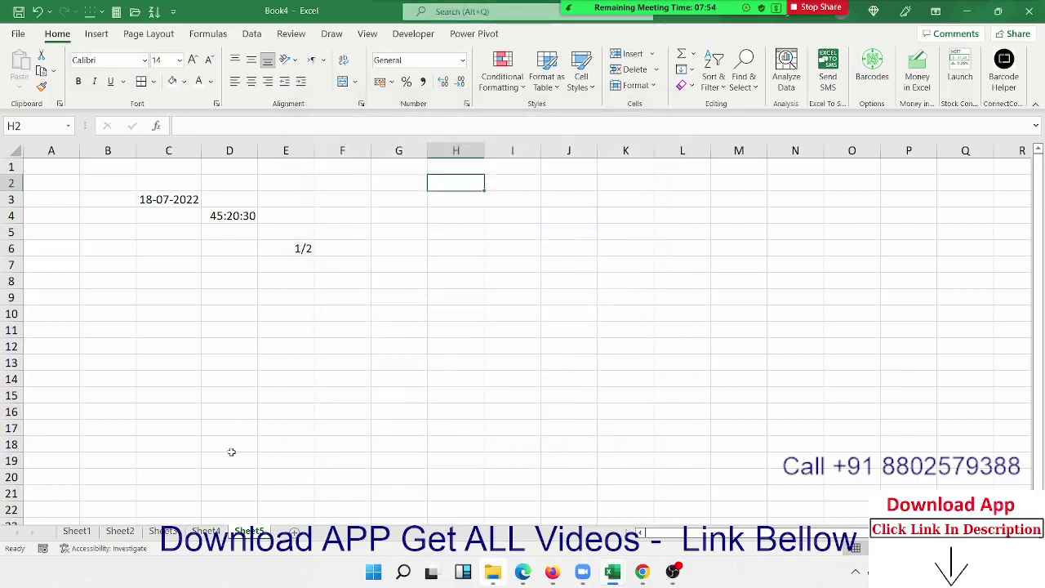
Flip through Sheet4, Sheet3 and Sheet2 back to Sheet1.
{"action": "left_click", "coordinate": [206, 530]}
{"action": "left_click", "coordinate": [162, 530]}
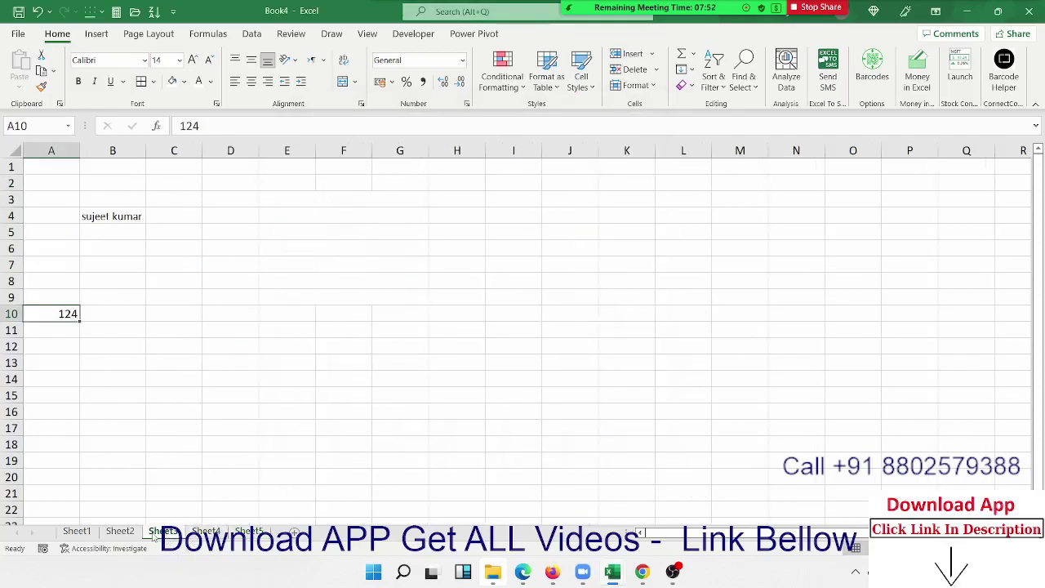
{"action": "left_click", "coordinate": [206, 531]}
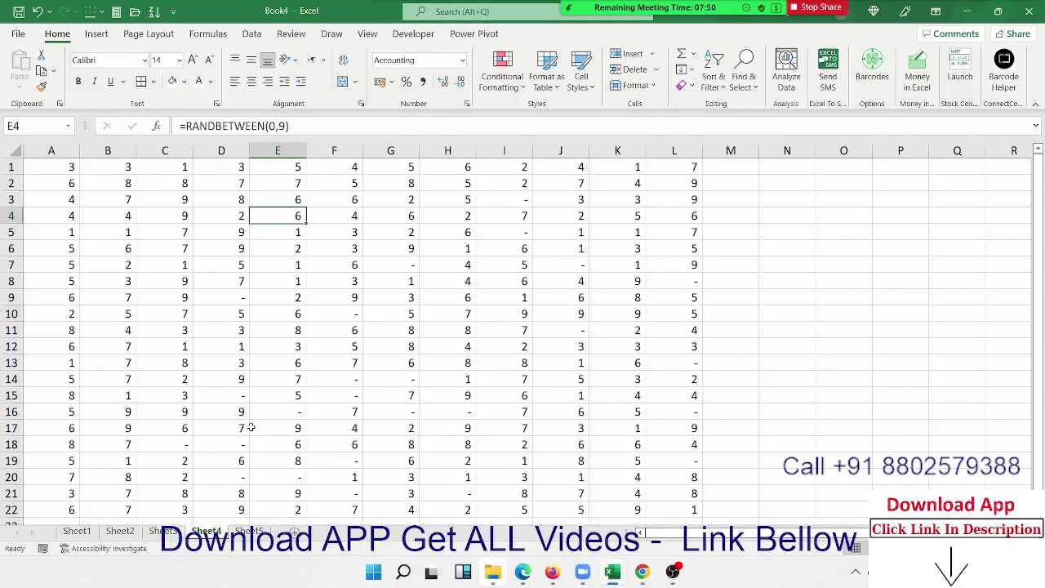
{"action": "left_click", "coordinate": [120, 531]}
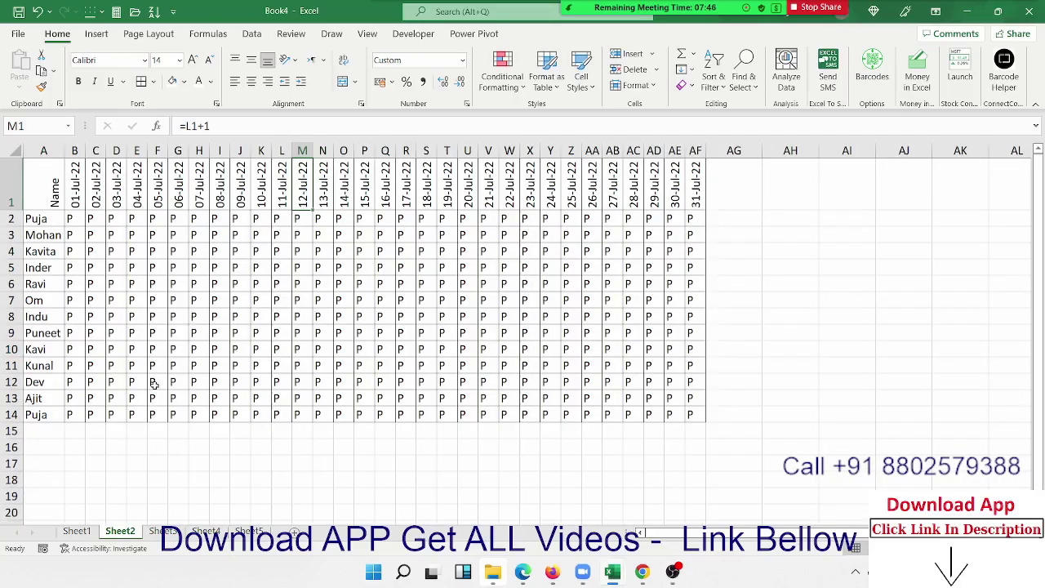
{"action": "left_click", "coordinate": [78, 530]}
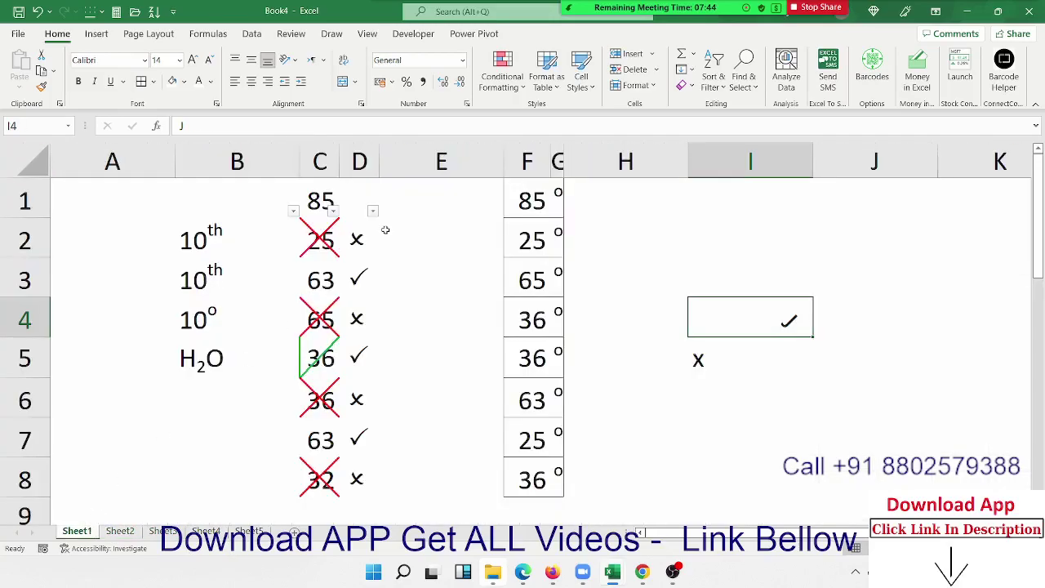
Highlight the tick-and-cross column D2:D8, deselect it, and go to the File start page.
{"action": "left_click_drag", "start_coordinate": [359, 239], "coordinate": [363, 476]}
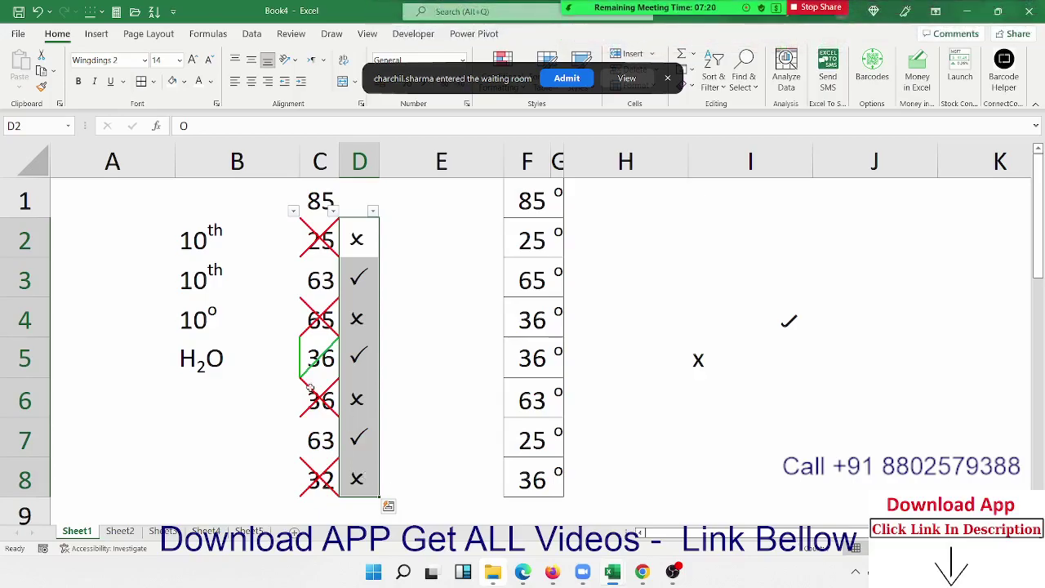
{"action": "left_click", "coordinate": [761, 247]}
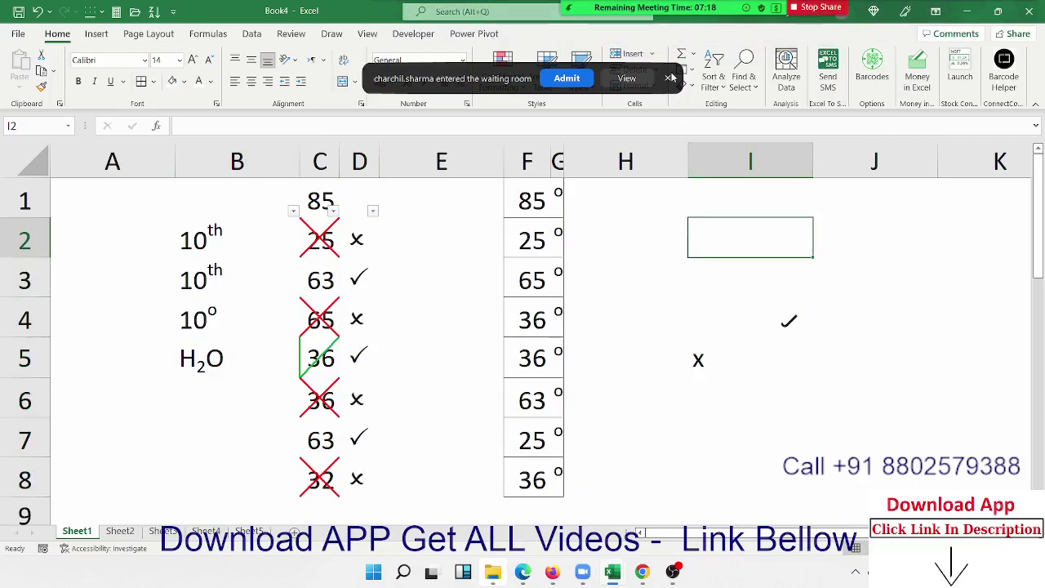
{"action": "left_click", "coordinate": [18, 35]}
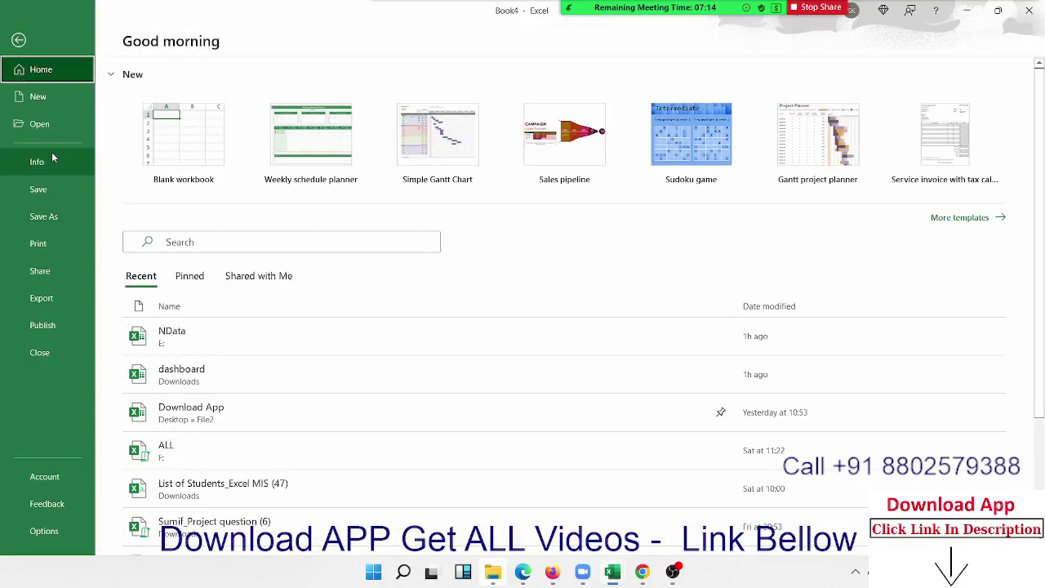
Create a new workbook from the Weekly schedule planner template.
{"action": "left_click", "coordinate": [38, 98]}
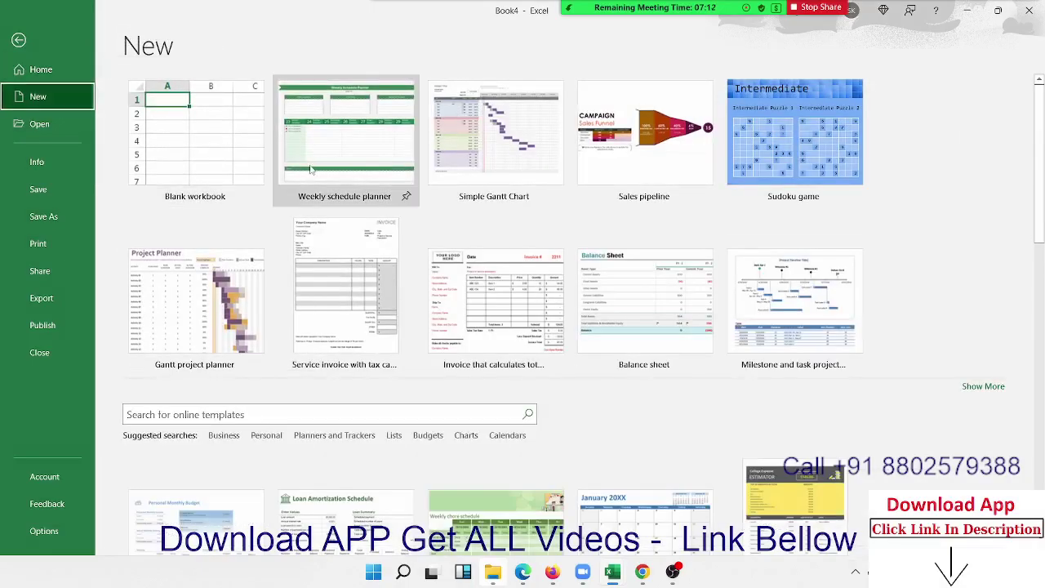
{"action": "left_click", "coordinate": [340, 152]}
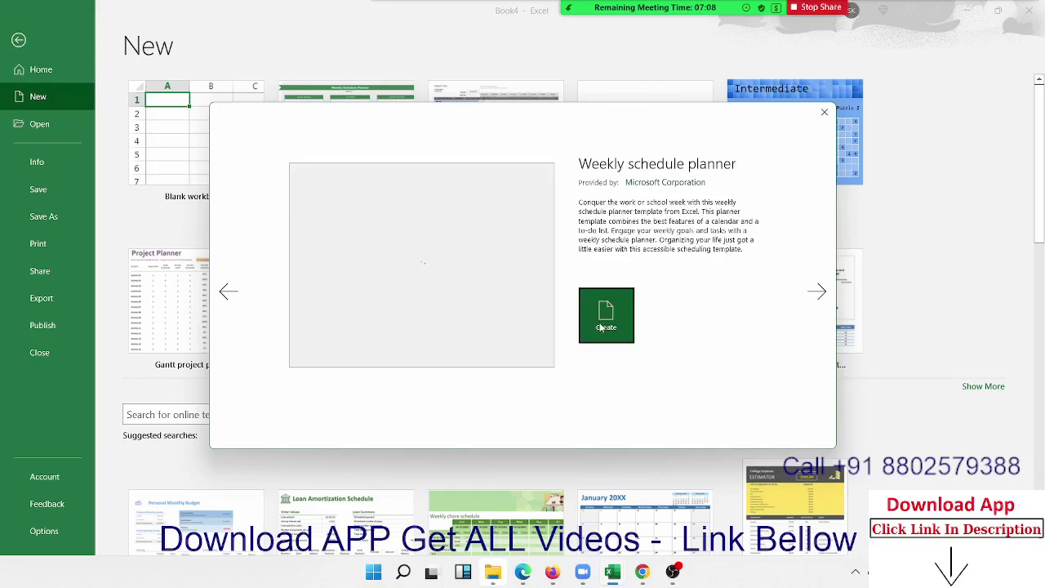
{"action": "left_click", "coordinate": [601, 327]}
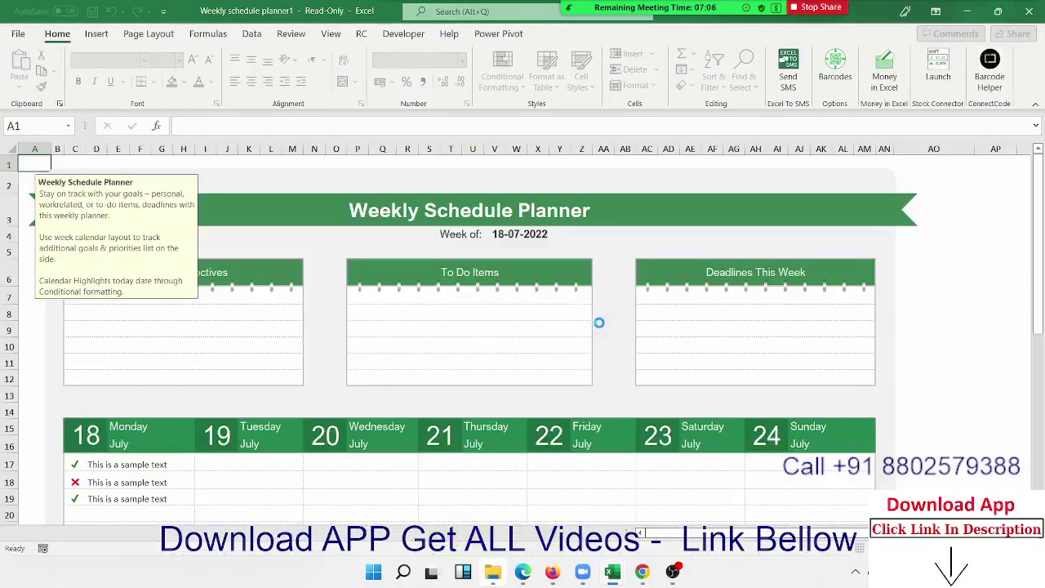
Explore the planner's background shape, Monday status cells C17–C19, O19 and Weekly Objectives lines.
{"action": "left_click", "coordinate": [894, 334]}
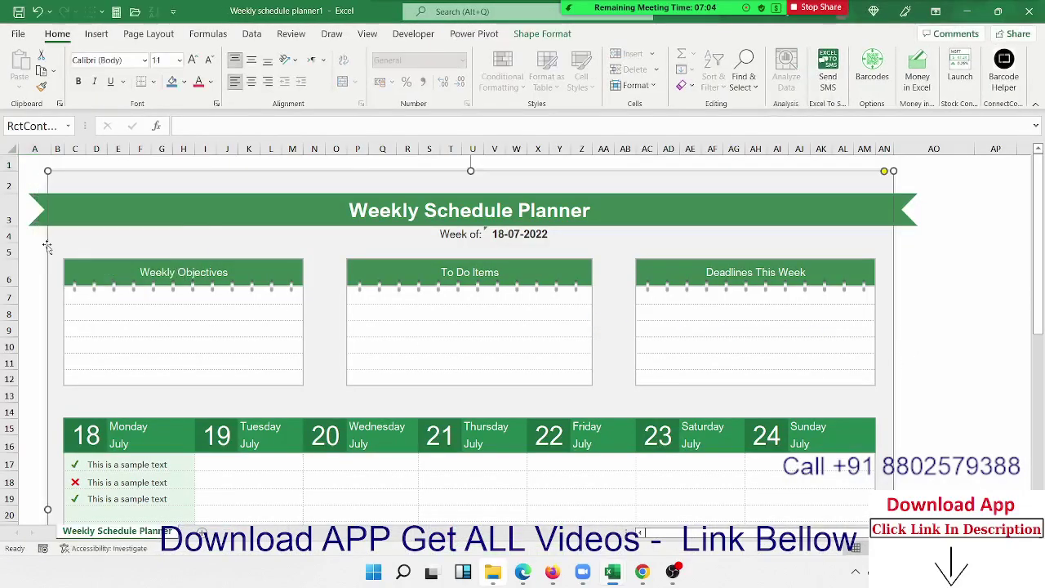
{"action": "left_click", "coordinate": [74, 463]}
{"action": "left_click", "coordinate": [75, 482]}
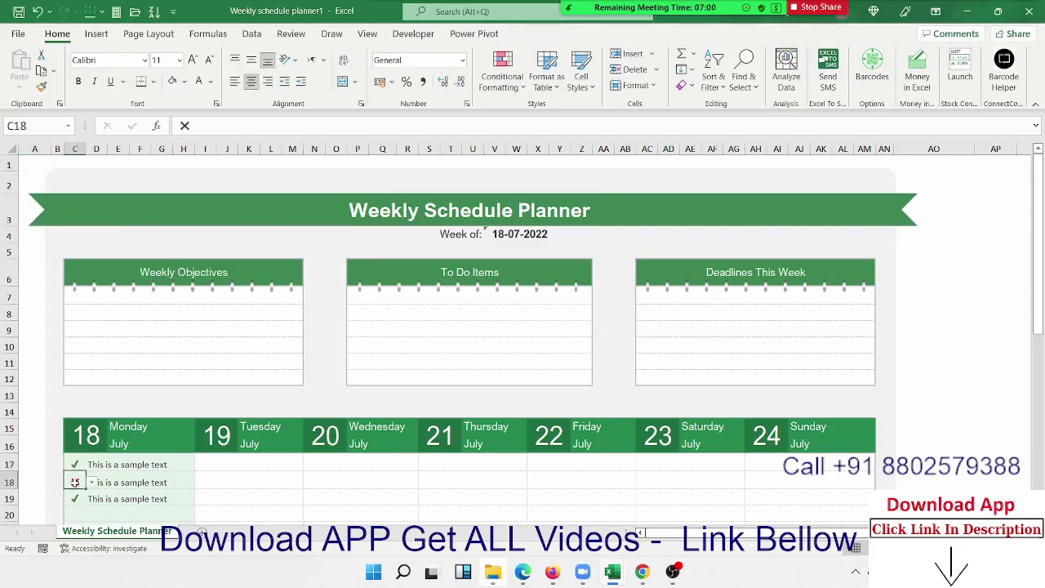
{"action": "left_click", "coordinate": [74, 498]}
{"action": "scroll", "coordinate": [74, 445], "scroll_direction": "down", "scroll_amount": 3}
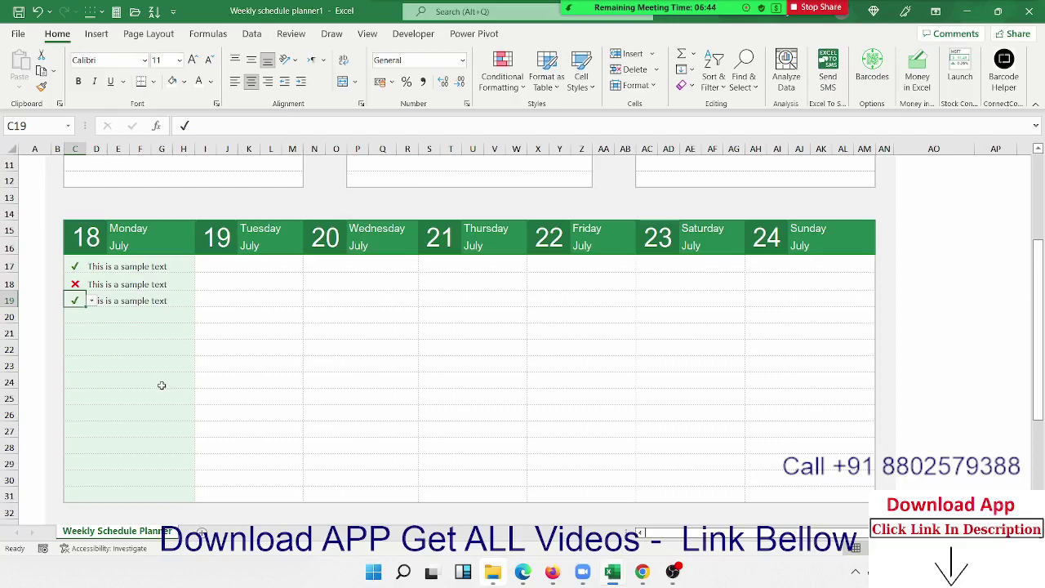
{"action": "left_click", "coordinate": [379, 296]}
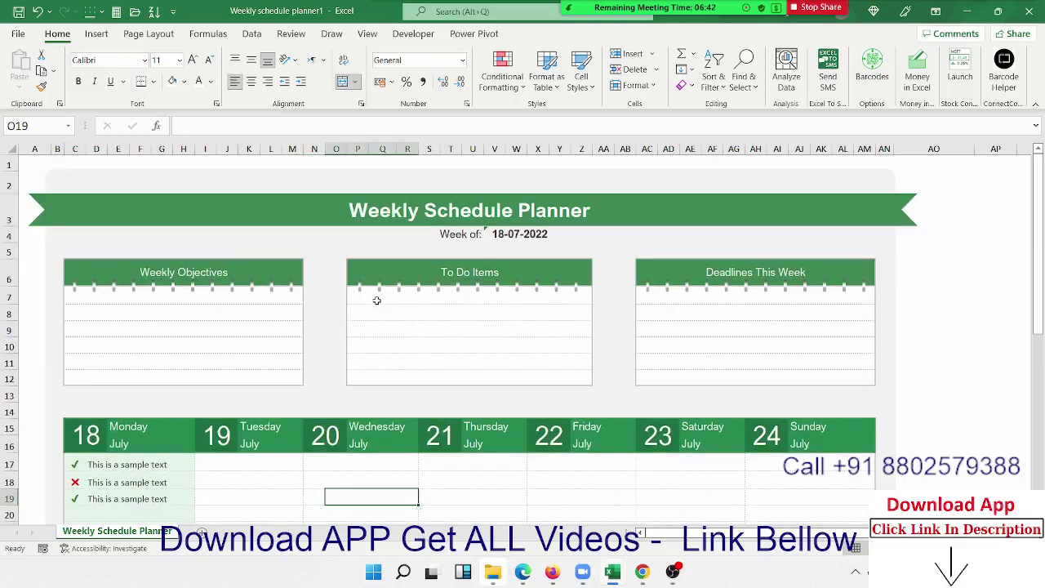
{"action": "scroll", "coordinate": [378, 296], "scroll_direction": "up", "scroll_amount": 4}
{"action": "left_click", "coordinate": [155, 342]}
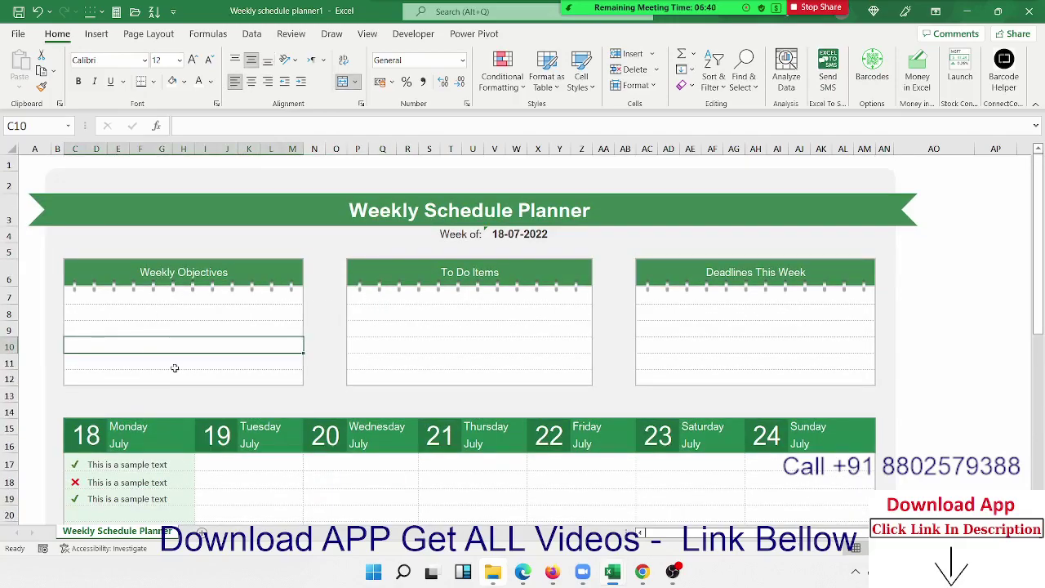
{"action": "left_click", "coordinate": [174, 367]}
{"action": "left_click", "coordinate": [215, 334]}
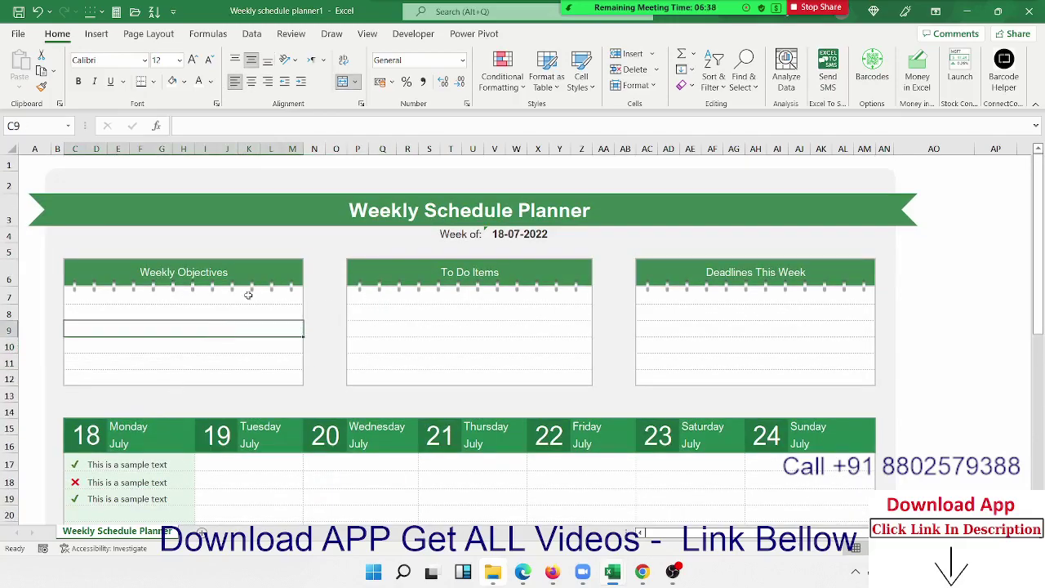
Inspect the Format Cells border settings and close without changes.
{"action": "left_click", "coordinate": [467, 104]}
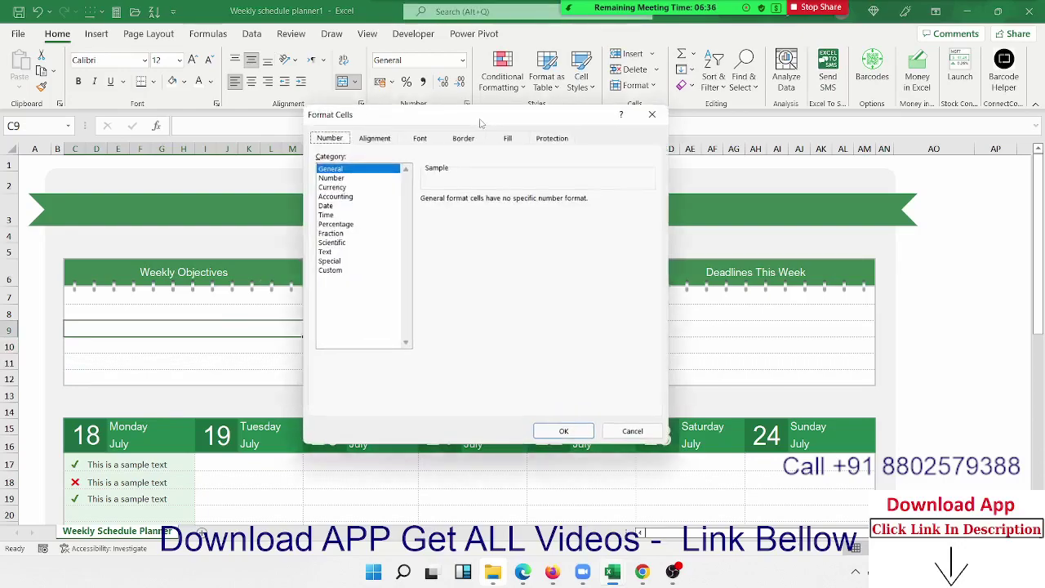
{"action": "left_click", "coordinate": [462, 138]}
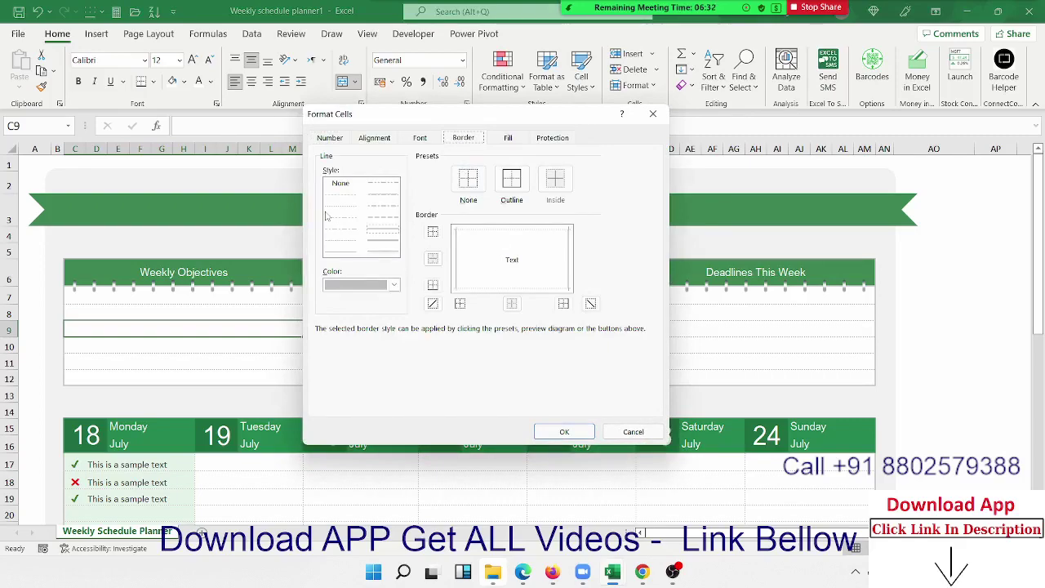
{"action": "left_click", "coordinate": [633, 433]}
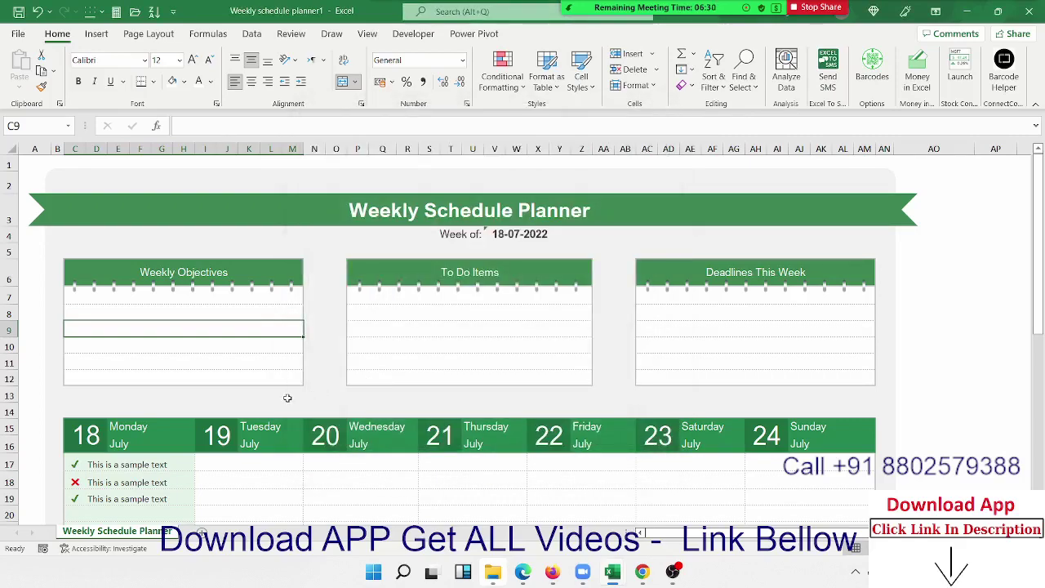
Nudge the ring-binder picture under Weekly Objectives slightly right, then deselect it.
{"action": "left_click", "coordinate": [226, 344]}
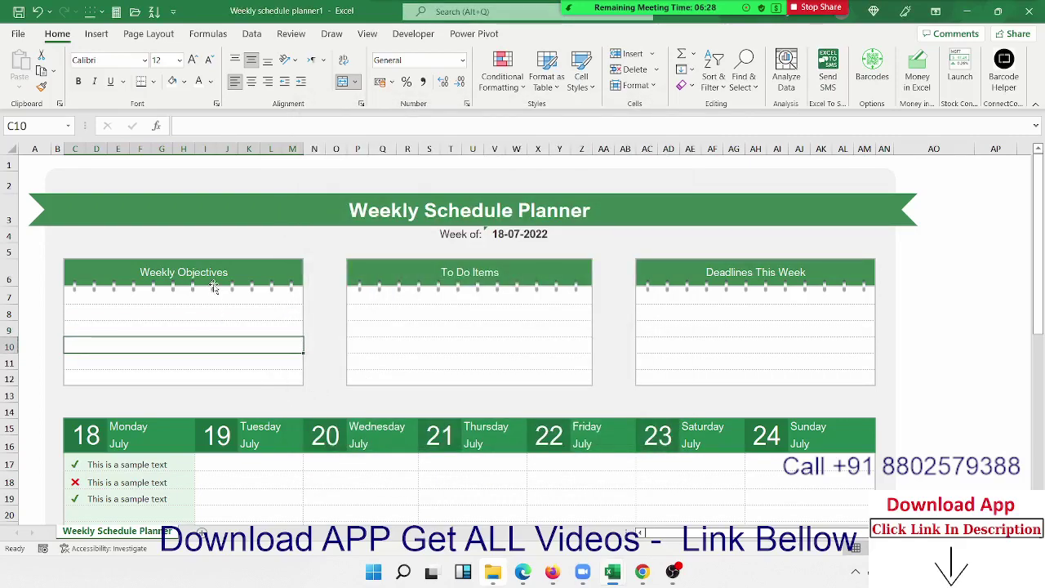
{"action": "left_click", "coordinate": [146, 292]}
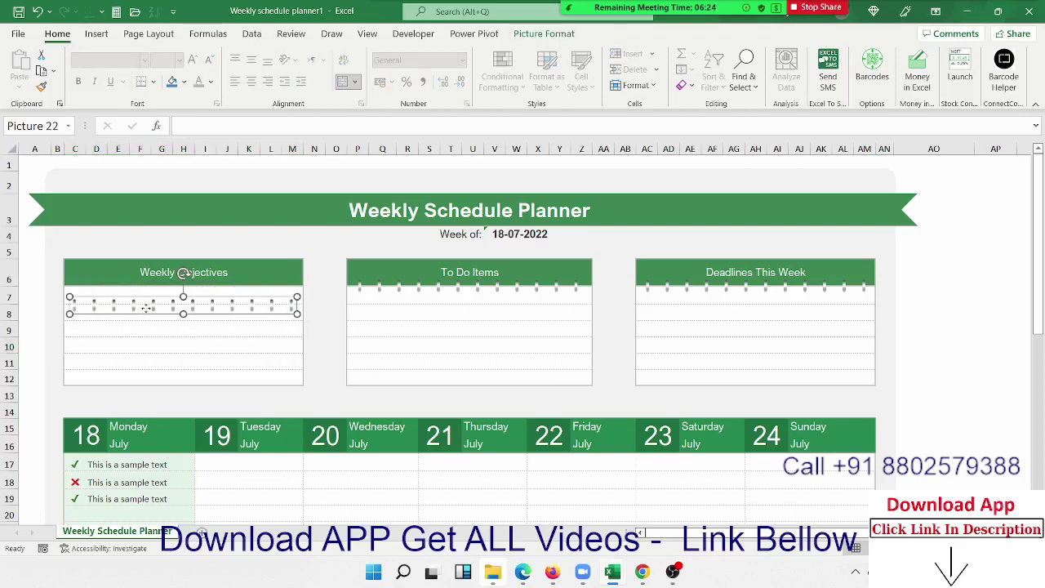
{"action": "left_click_drag", "start_coordinate": [146, 294], "coordinate": [147, 291]}
{"action": "left_click", "coordinate": [147, 291]}
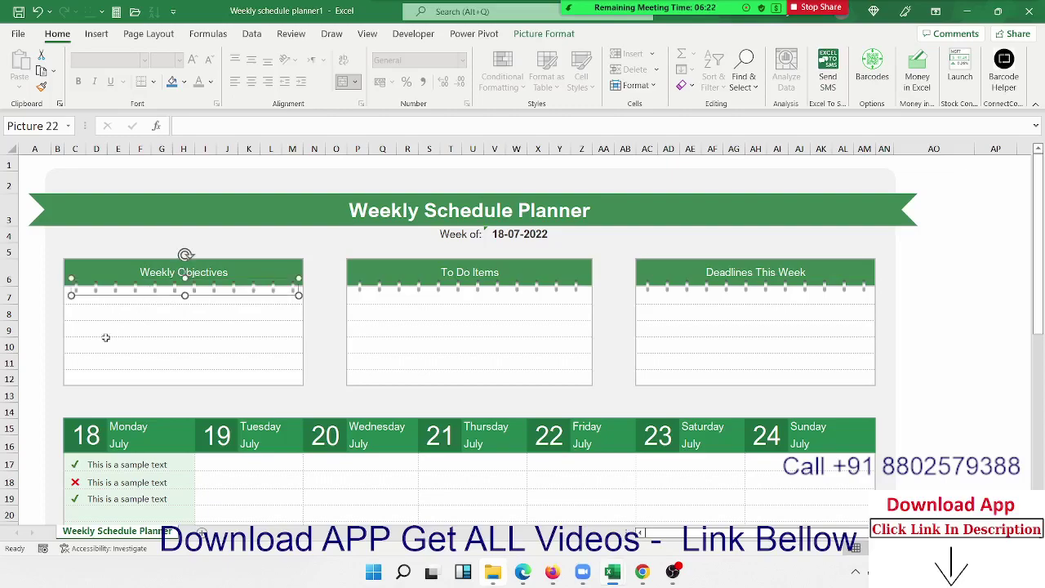
{"action": "left_click", "coordinate": [319, 349]}
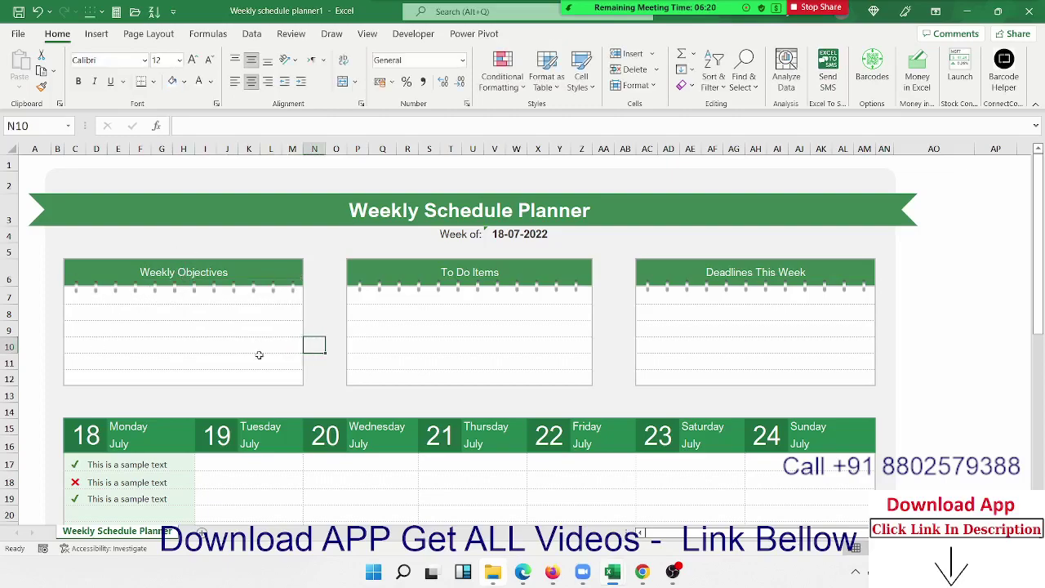
Scroll through the planner and return to the File start screen.
{"action": "scroll", "coordinate": [321, 348], "scroll_direction": "down", "scroll_amount": 3}
{"action": "scroll", "coordinate": [321, 348], "scroll_direction": "down", "scroll_amount": 8}
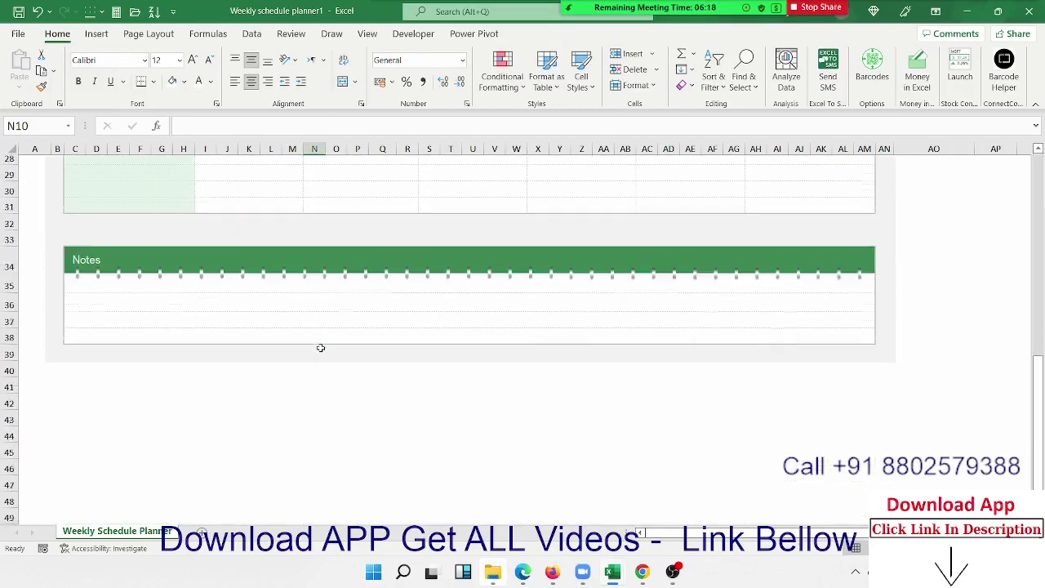
{"action": "scroll", "coordinate": [320, 348], "scroll_direction": "up", "scroll_amount": 6}
{"action": "scroll", "coordinate": [321, 348], "scroll_direction": "up", "scroll_amount": 7}
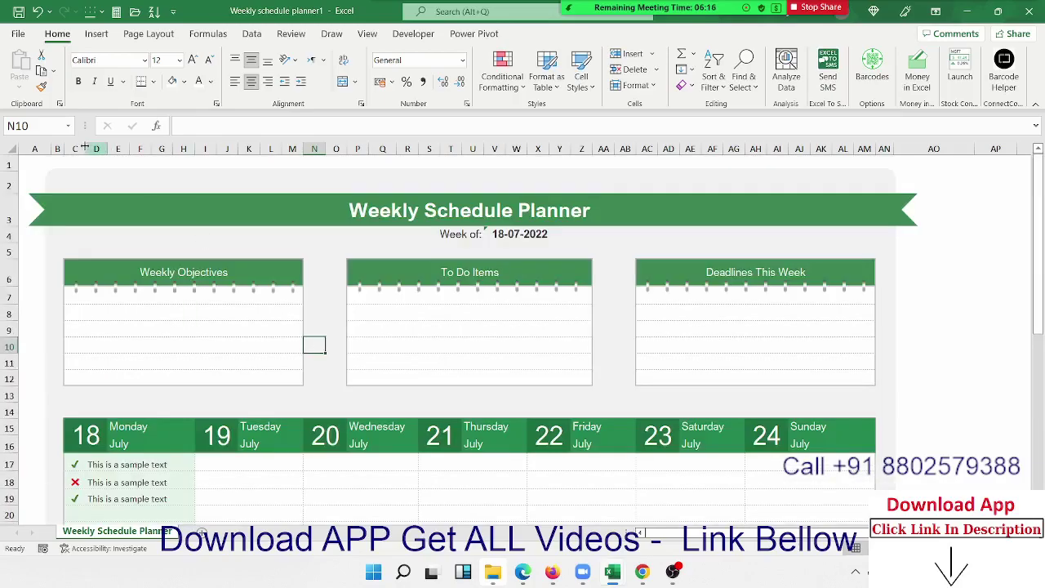
{"action": "left_click", "coordinate": [18, 33]}
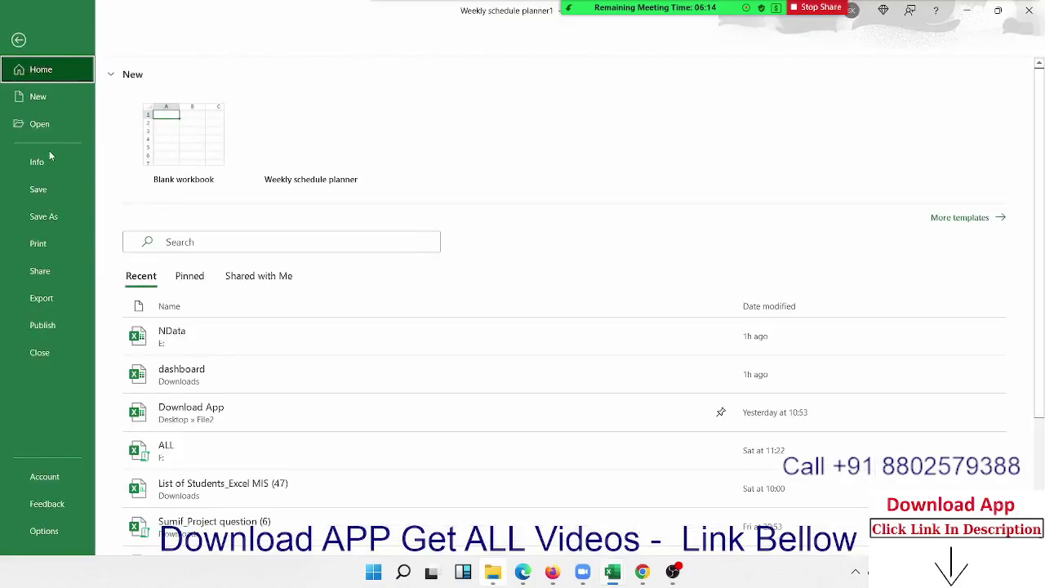
Find 'Party planner and checklist' in the New template gallery and create a workbook from it.
{"action": "left_click", "coordinate": [47, 102]}
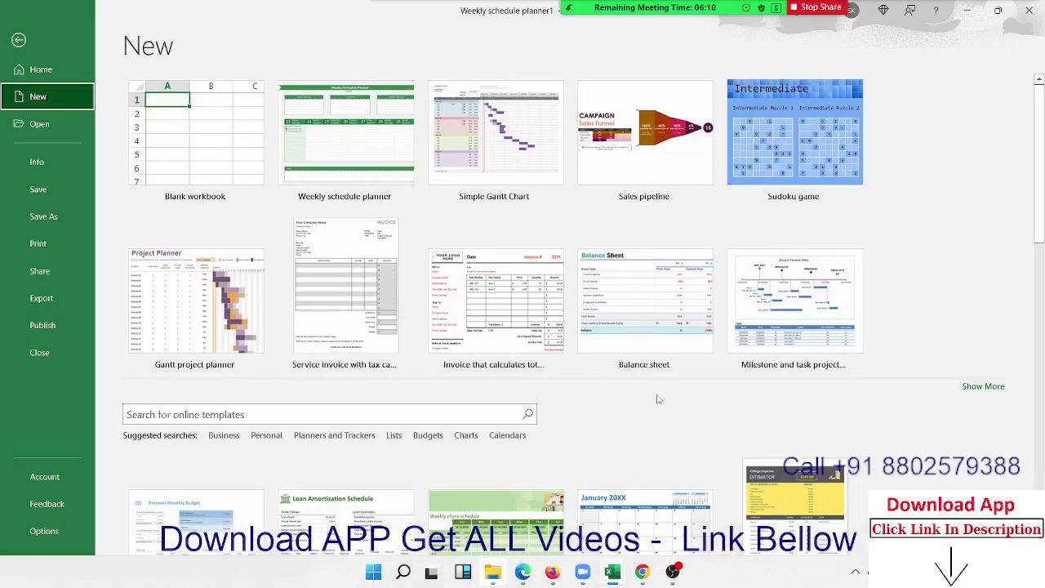
{"action": "scroll", "coordinate": [659, 398], "scroll_direction": "down", "scroll_amount": 2}
{"action": "scroll", "coordinate": [661, 418], "scroll_direction": "down", "scroll_amount": 2}
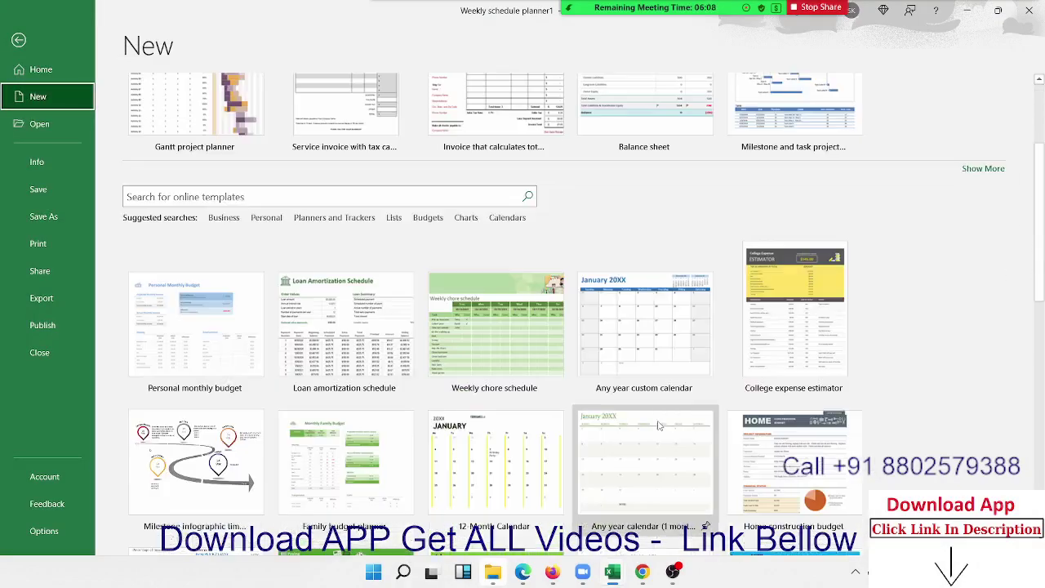
{"action": "scroll", "coordinate": [659, 425], "scroll_direction": "down", "scroll_amount": 3}
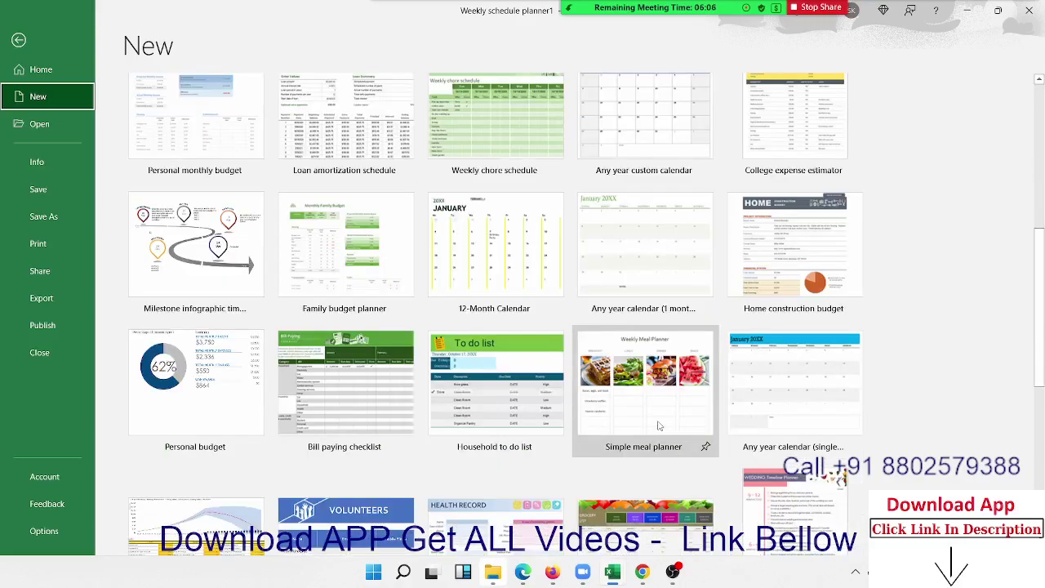
{"action": "scroll", "coordinate": [660, 425], "scroll_direction": "down", "scroll_amount": 2}
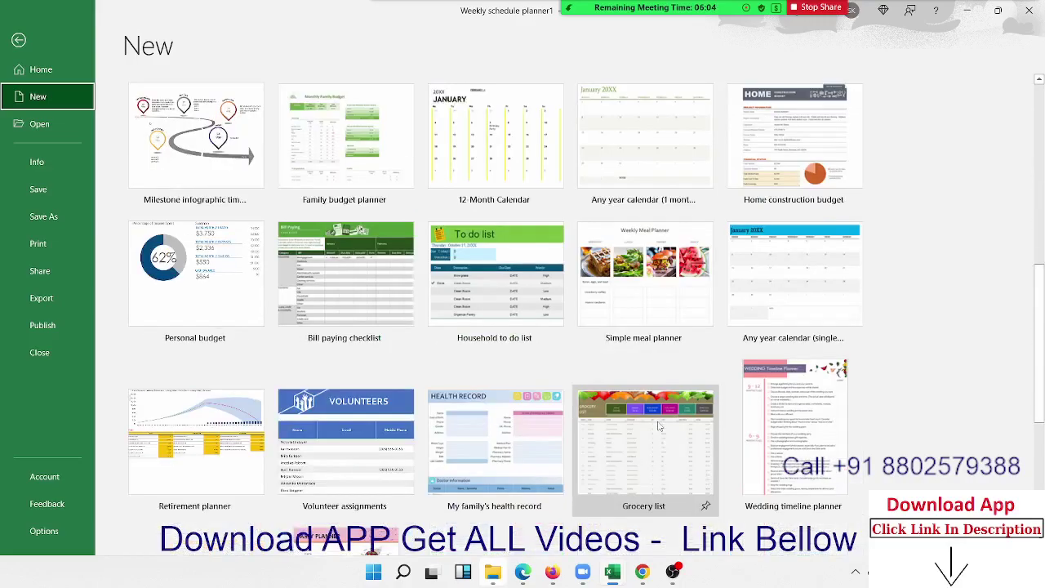
{"action": "scroll", "coordinate": [659, 425], "scroll_direction": "down", "scroll_amount": 2}
{"action": "scroll", "coordinate": [656, 427], "scroll_direction": "down", "scroll_amount": 2}
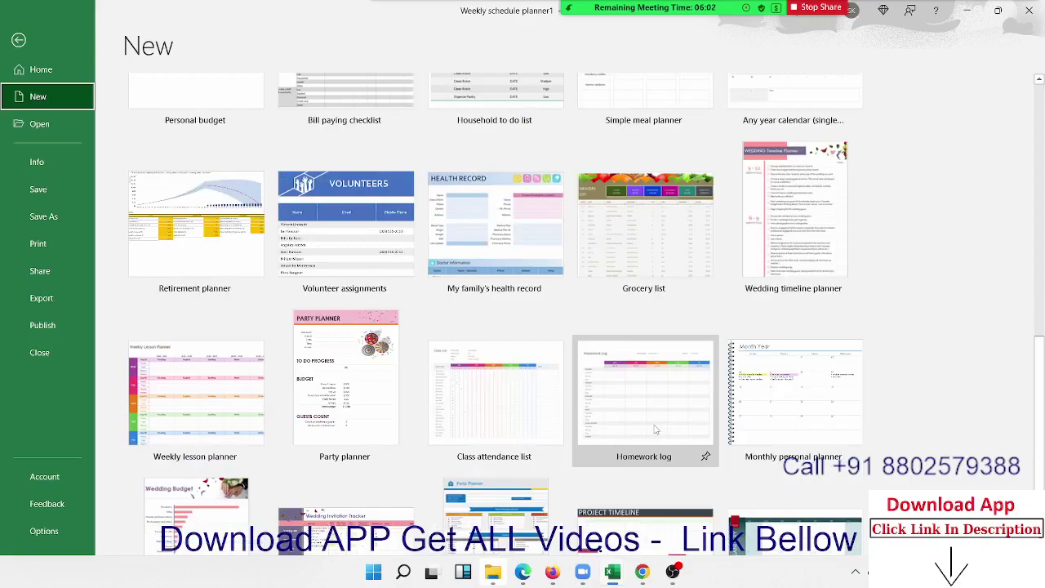
{"action": "scroll", "coordinate": [655, 428], "scroll_direction": "down", "scroll_amount": 2}
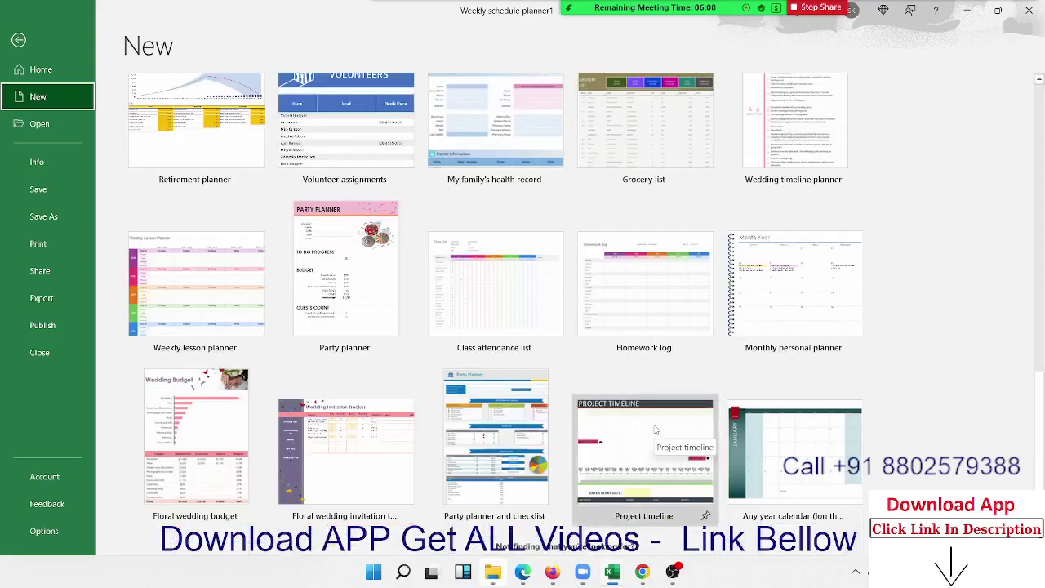
{"action": "left_click", "coordinate": [525, 436]}
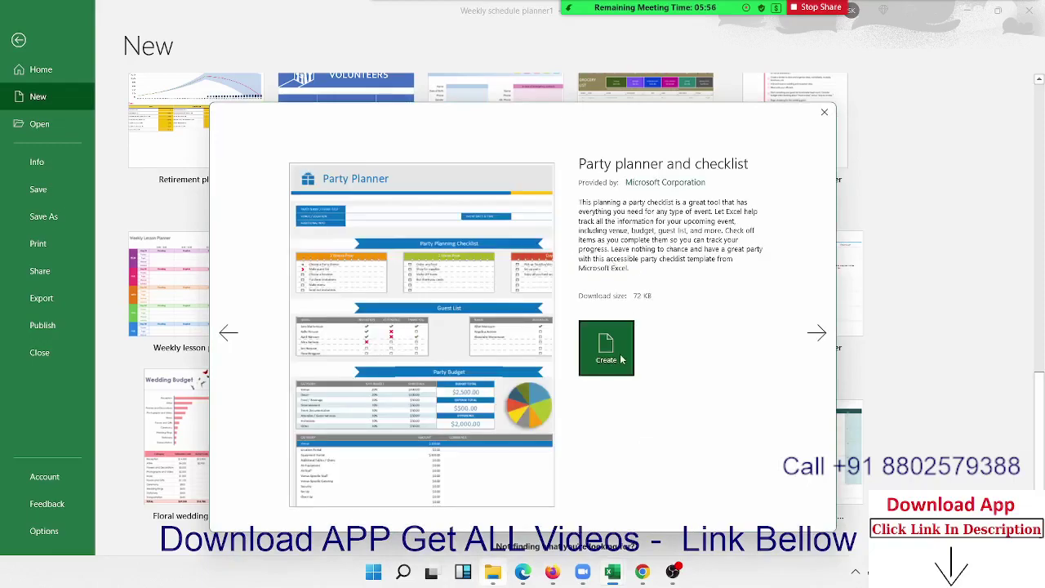
{"action": "left_click", "coordinate": [620, 349]}
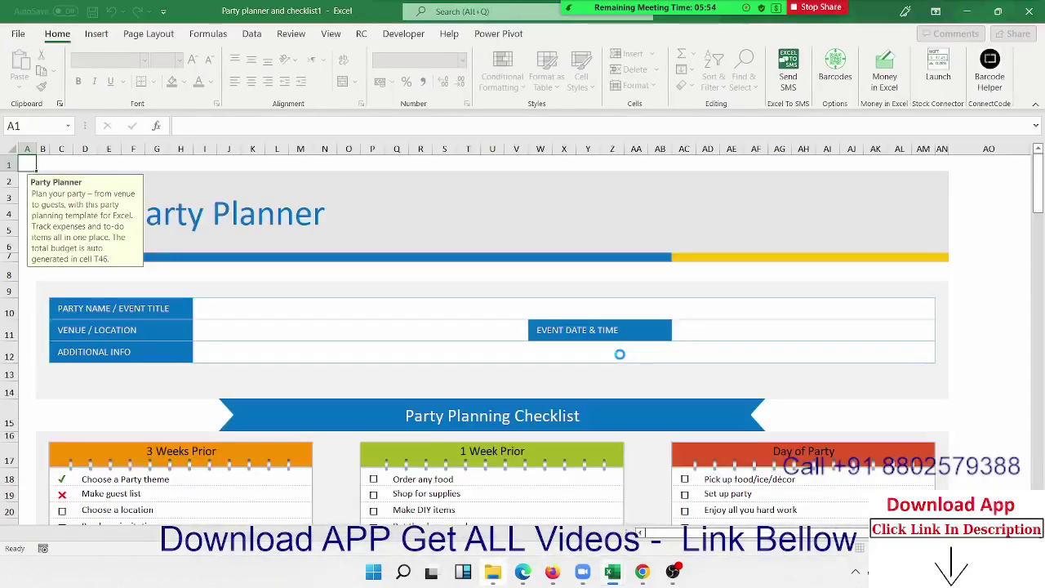
Scroll through the Party Planning Checklist, guest list and budget, then close the workbook.
{"action": "scroll", "coordinate": [1016, 211], "scroll_direction": "down", "scroll_amount": 5}
{"action": "scroll", "coordinate": [1015, 211], "scroll_direction": "down", "scroll_amount": 2}
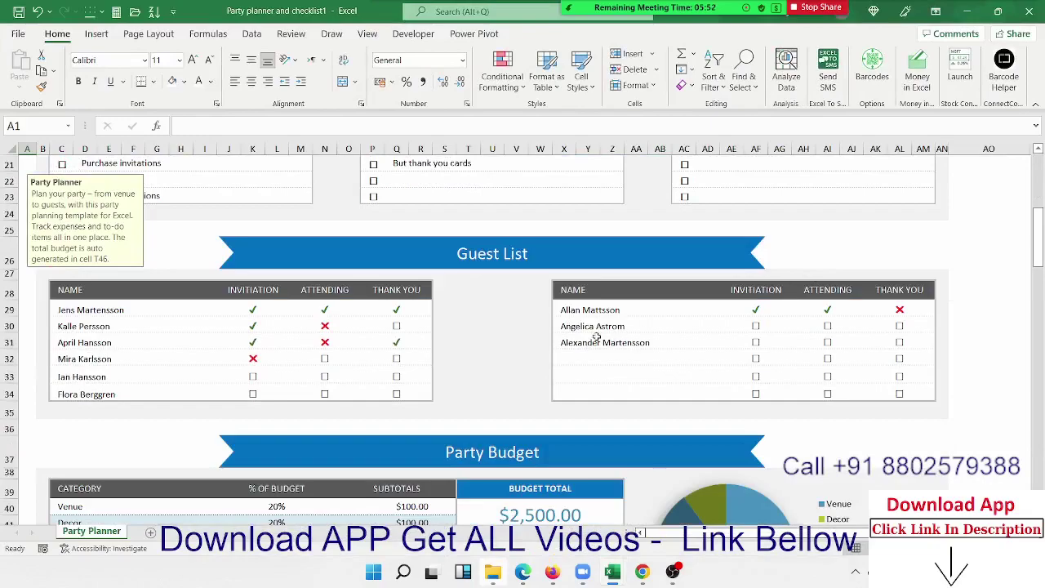
{"action": "scroll", "coordinate": [597, 336], "scroll_direction": "up", "scroll_amount": 7}
{"action": "scroll", "coordinate": [596, 336], "scroll_direction": "down", "scroll_amount": 3}
{"action": "scroll", "coordinate": [596, 336], "scroll_direction": "down", "scroll_amount": 3}
{"action": "scroll", "coordinate": [578, 349], "scroll_direction": "down", "scroll_amount": 3}
{"action": "scroll", "coordinate": [670, 351], "scroll_direction": "up", "scroll_amount": 3}
{"action": "scroll", "coordinate": [787, 376], "scroll_direction": "down", "scroll_amount": 2}
{"action": "scroll", "coordinate": [786, 378], "scroll_direction": "down", "scroll_amount": 1}
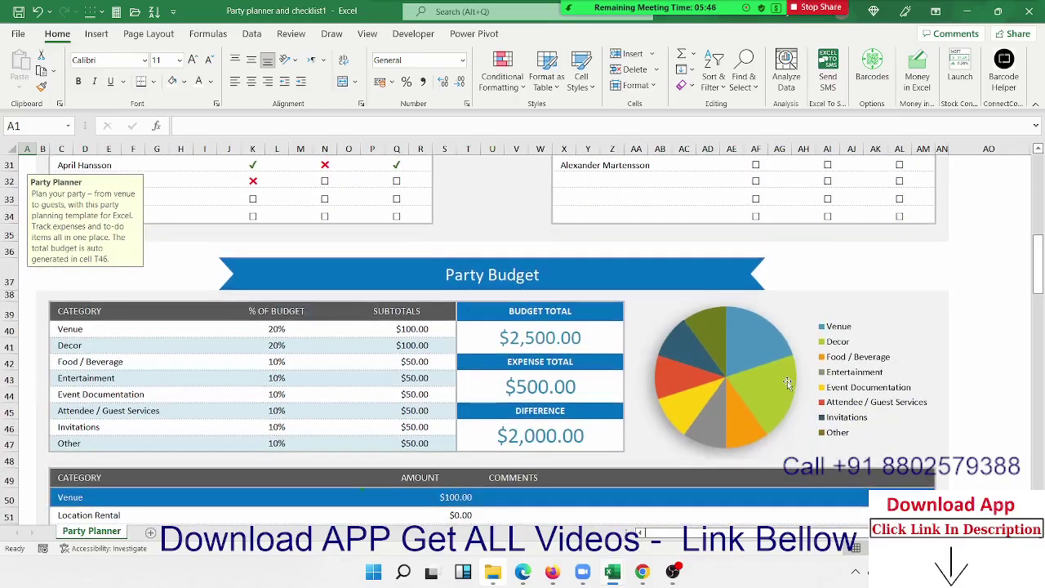
{"action": "scroll", "coordinate": [781, 380], "scroll_direction": "down", "scroll_amount": 3}
{"action": "scroll", "coordinate": [542, 363], "scroll_direction": "down", "scroll_amount": 7}
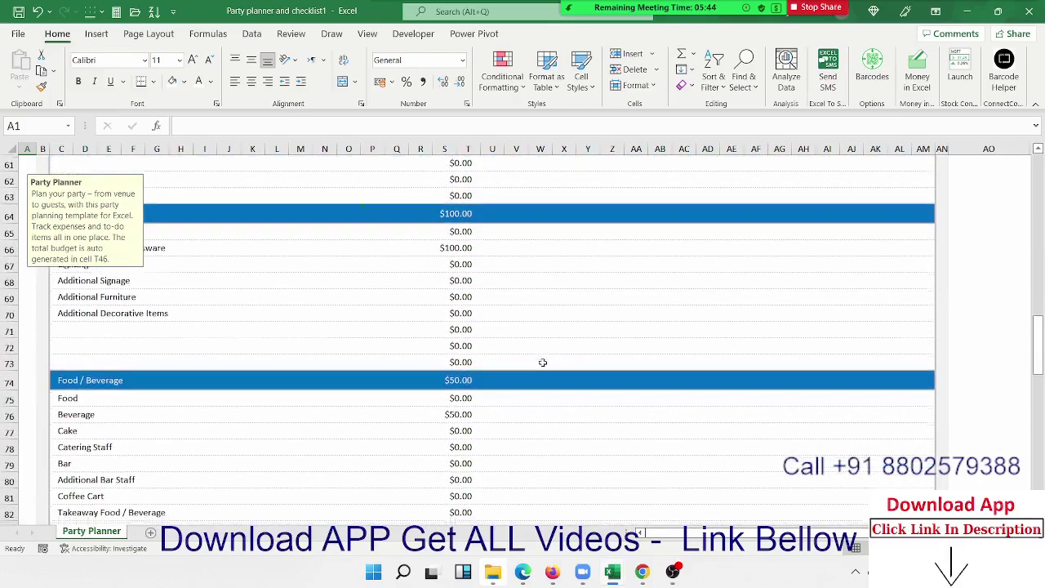
{"action": "scroll", "coordinate": [542, 363], "scroll_direction": "down", "scroll_amount": 7}
{"action": "scroll", "coordinate": [542, 362], "scroll_direction": "down", "scroll_amount": 7}
{"action": "scroll", "coordinate": [542, 363], "scroll_direction": "down", "scroll_amount": 6}
{"action": "scroll", "coordinate": [542, 362], "scroll_direction": "down", "scroll_amount": 3}
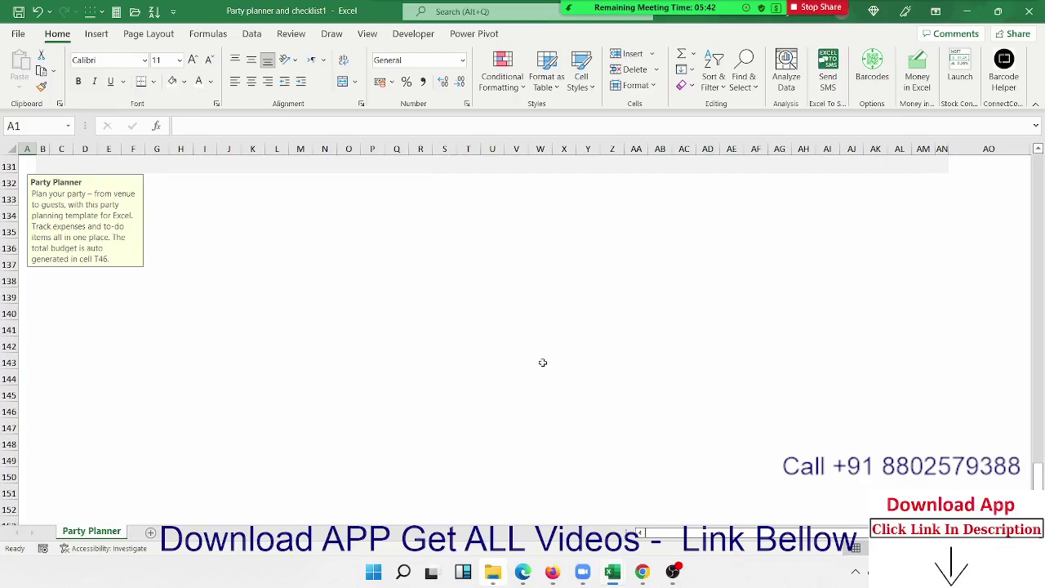
{"action": "scroll", "coordinate": [541, 362], "scroll_direction": "up", "scroll_amount": 15}
{"action": "scroll", "coordinate": [541, 362], "scroll_direction": "up", "scroll_amount": 15}
{"action": "scroll", "coordinate": [542, 362], "scroll_direction": "up", "scroll_amount": 2}
{"action": "scroll", "coordinate": [542, 362], "scroll_direction": "up", "scroll_amount": 2}
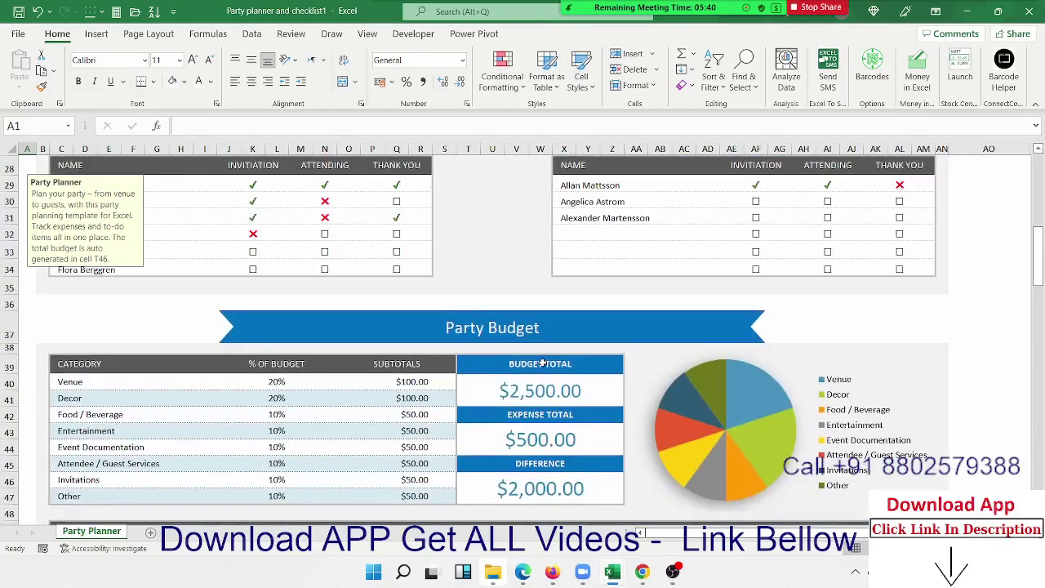
{"action": "scroll", "coordinate": [542, 362], "scroll_direction": "up", "scroll_amount": 5}
{"action": "scroll", "coordinate": [542, 363], "scroll_direction": "up", "scroll_amount": 5}
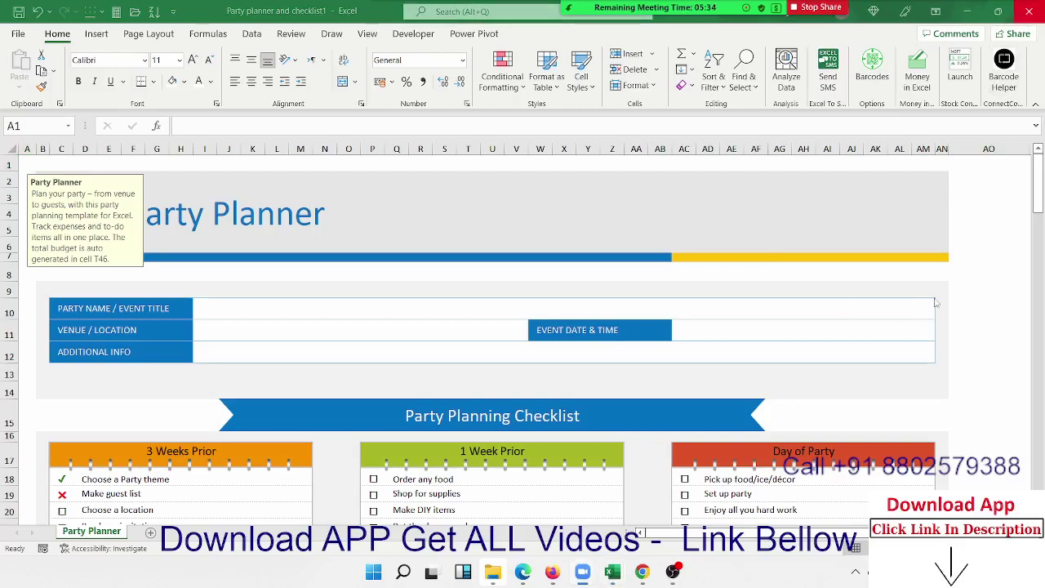
{"action": "left_click", "coordinate": [1028, 8]}
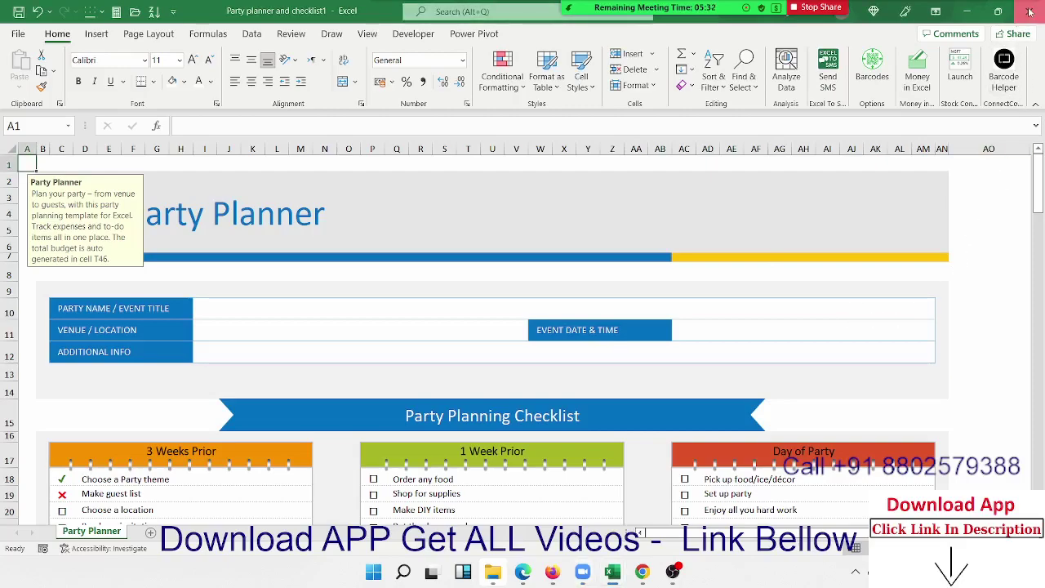
Close the Weekly Schedule Planner without saving, then select cells H5 and I8 in Book4.
{"action": "left_click", "coordinate": [1029, 10]}
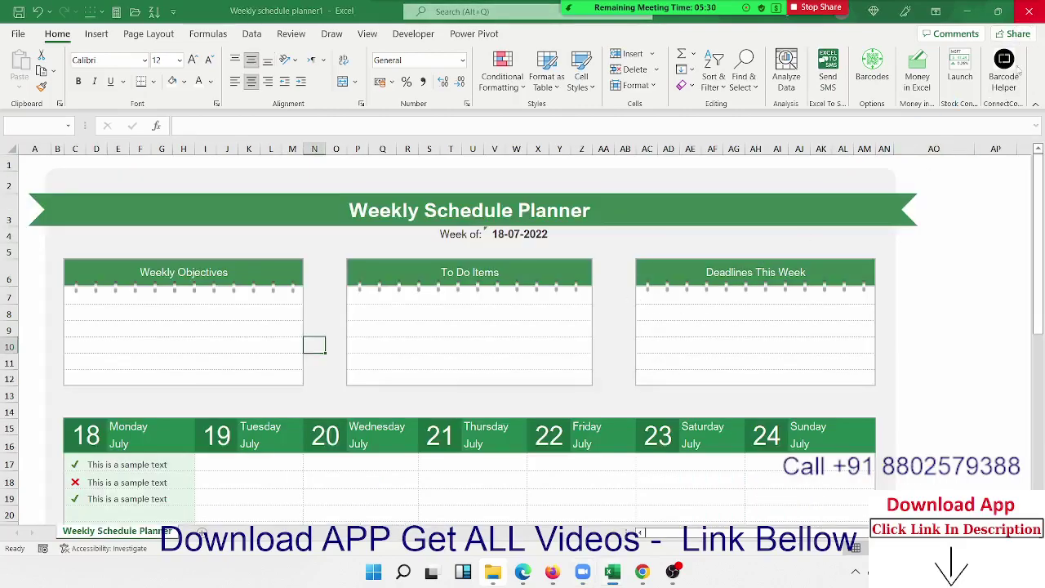
{"action": "left_click", "coordinate": [576, 362]}
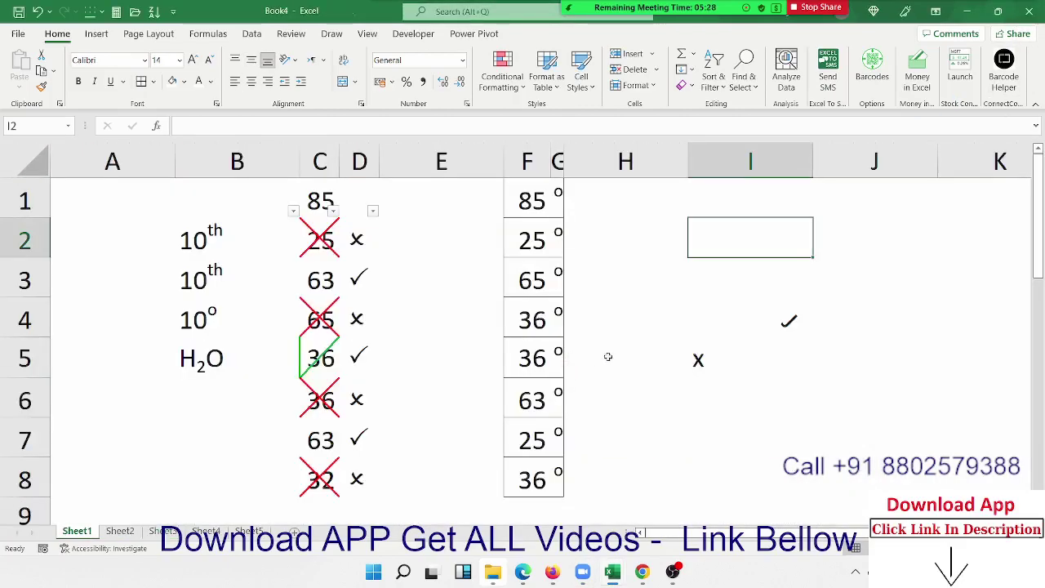
{"action": "left_click", "coordinate": [663, 339]}
{"action": "left_click", "coordinate": [695, 478]}
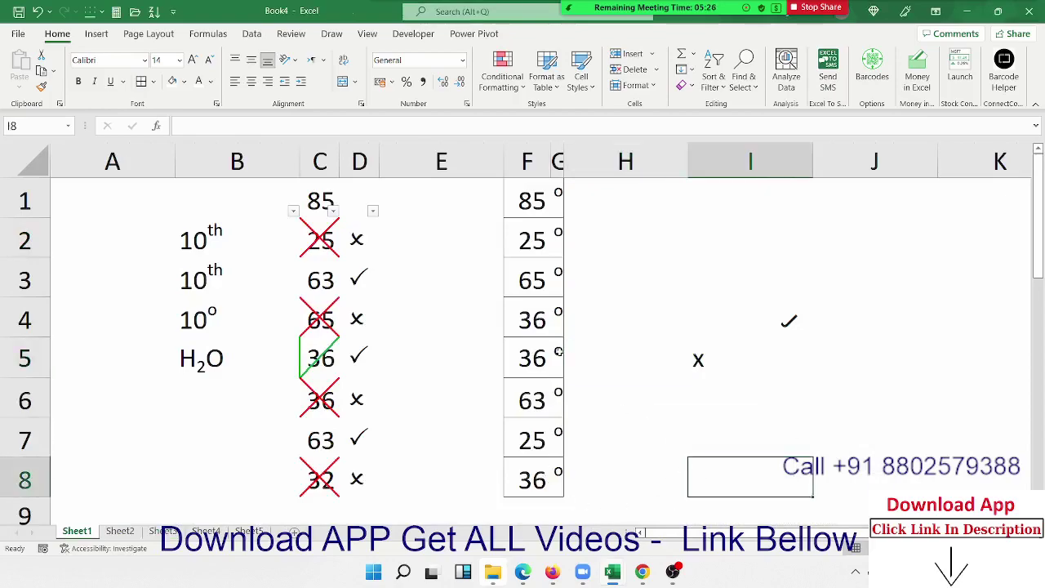
Step through Sheet2 to Sheet5 of Book4 and select cell L17.
{"action": "left_click", "coordinate": [120, 531]}
{"action": "left_click", "coordinate": [163, 531]}
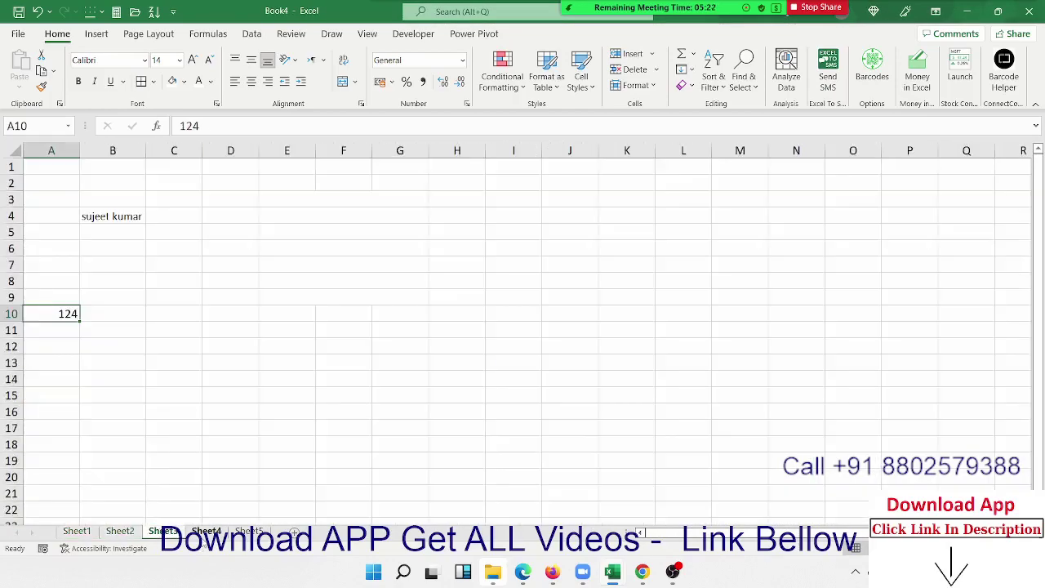
{"action": "left_click", "coordinate": [205, 531]}
{"action": "left_click", "coordinate": [249, 532]}
{"action": "left_click", "coordinate": [657, 426]}
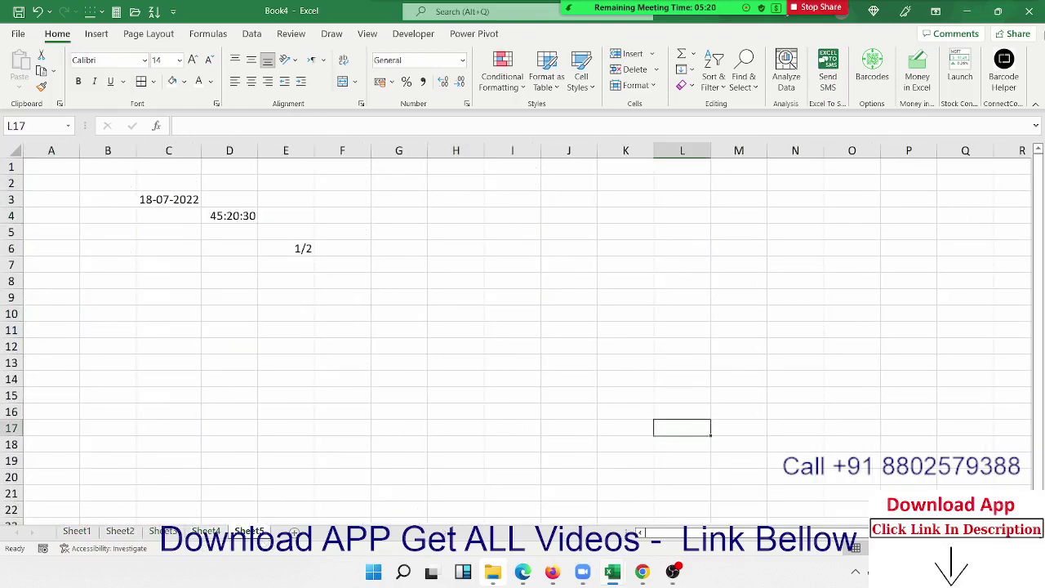
Close Book4 without saving and switch to the Gmail inbox.
{"action": "left_click", "coordinate": [1029, 11]}
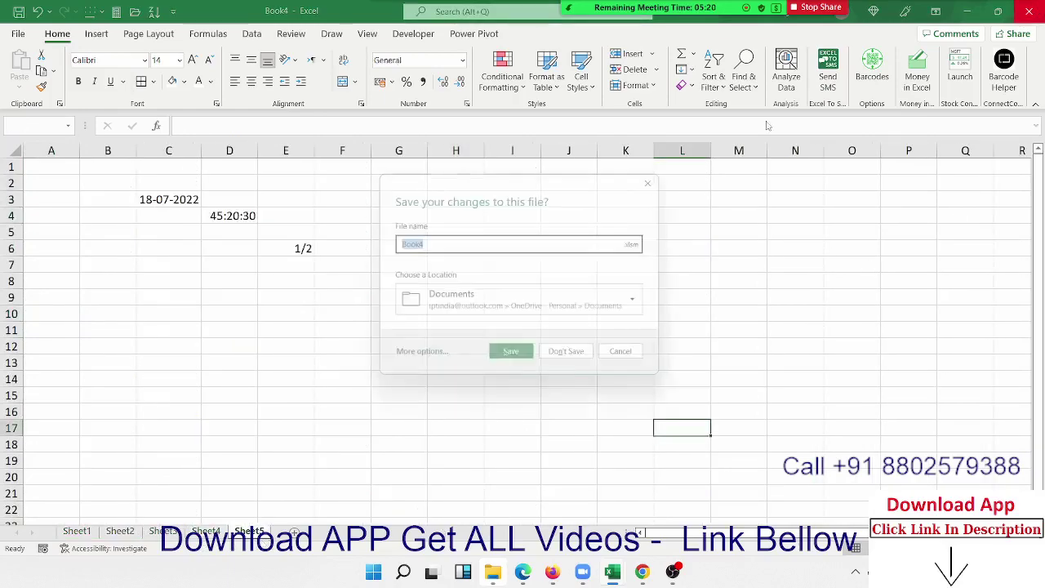
{"action": "left_click", "coordinate": [564, 365]}
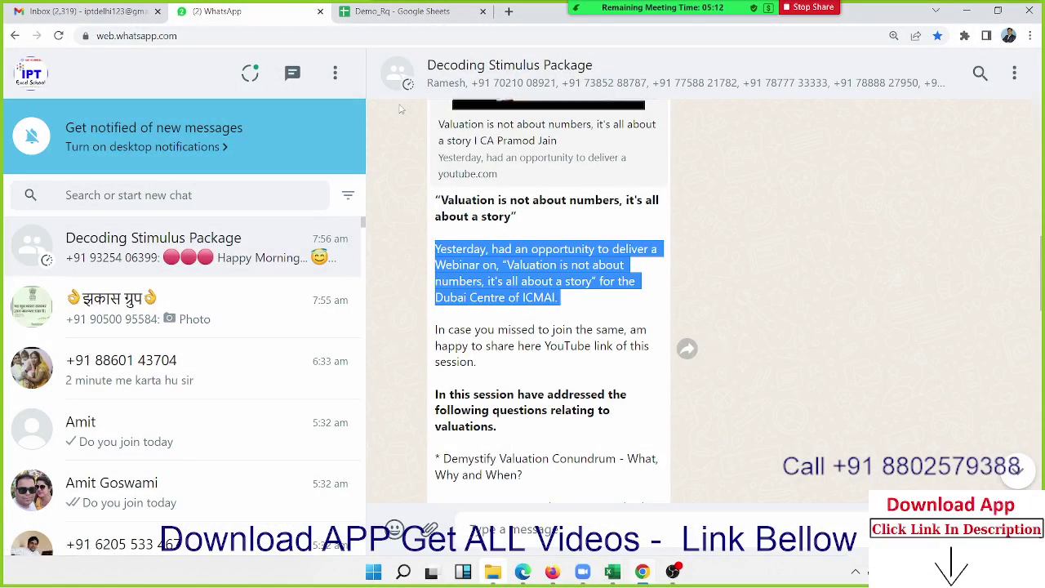
{"action": "left_click", "coordinate": [82, 11]}
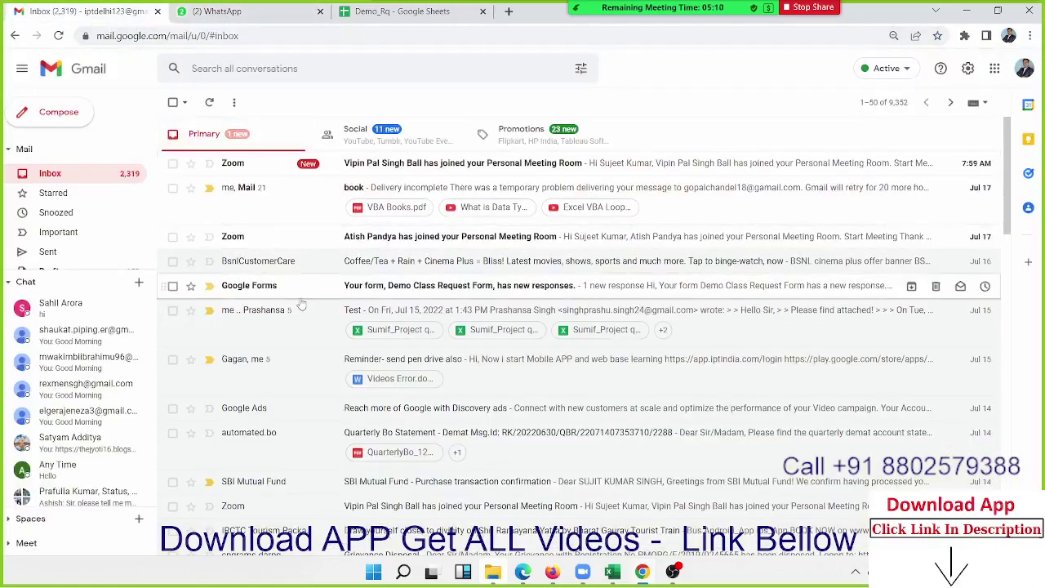